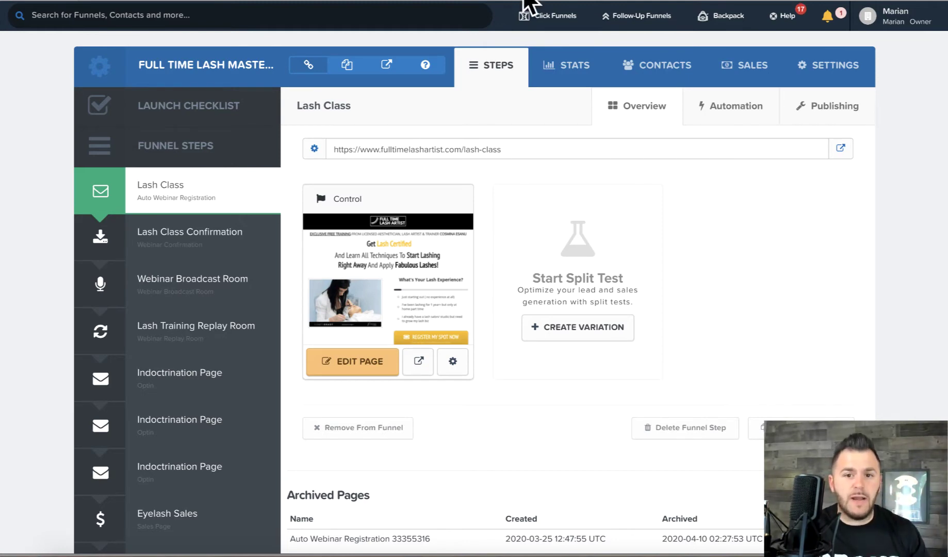
Review the funnel step list of the lash masterclass funnel, from the Lash Class registration down to the receipt step
mouse_move(882, 28)
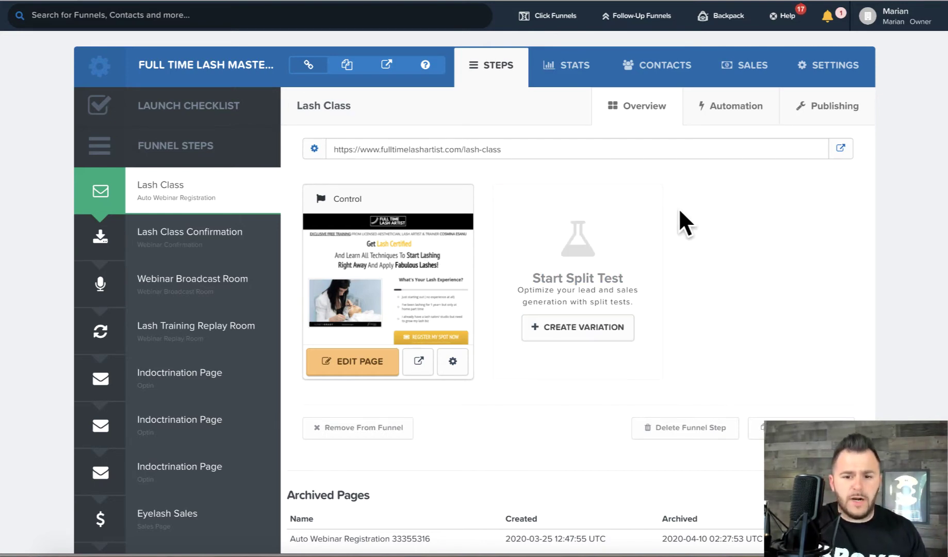
mouse_move(261, 206)
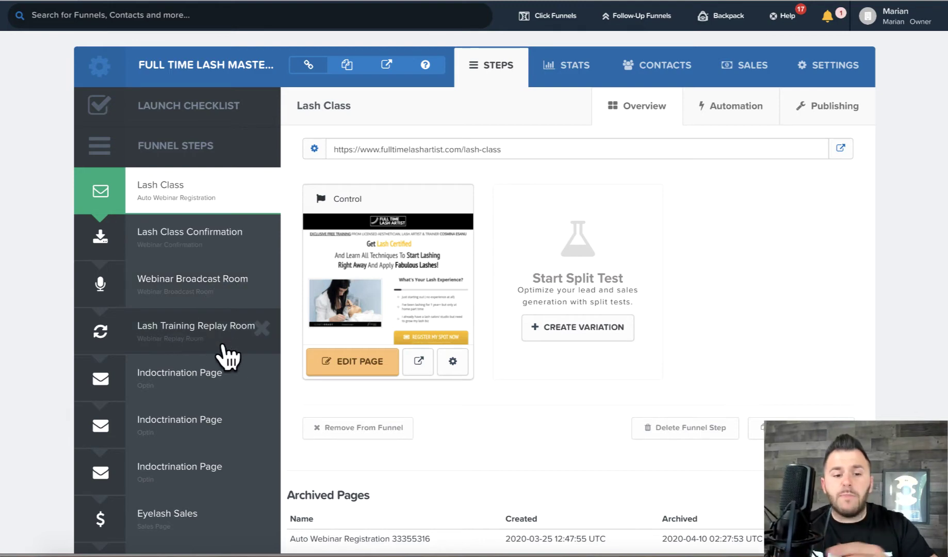
scroll(290, 385, "down", 1)
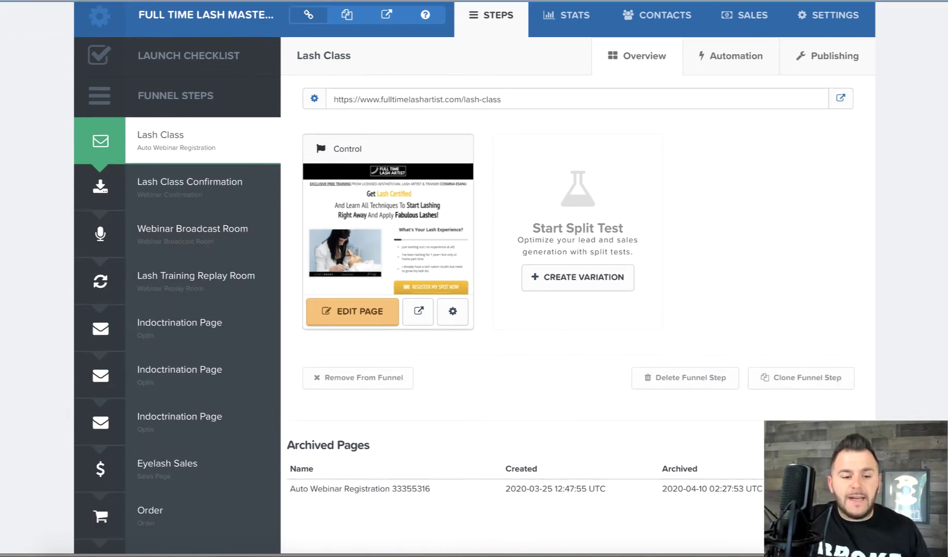
scroll(290, 385, "down", 1)
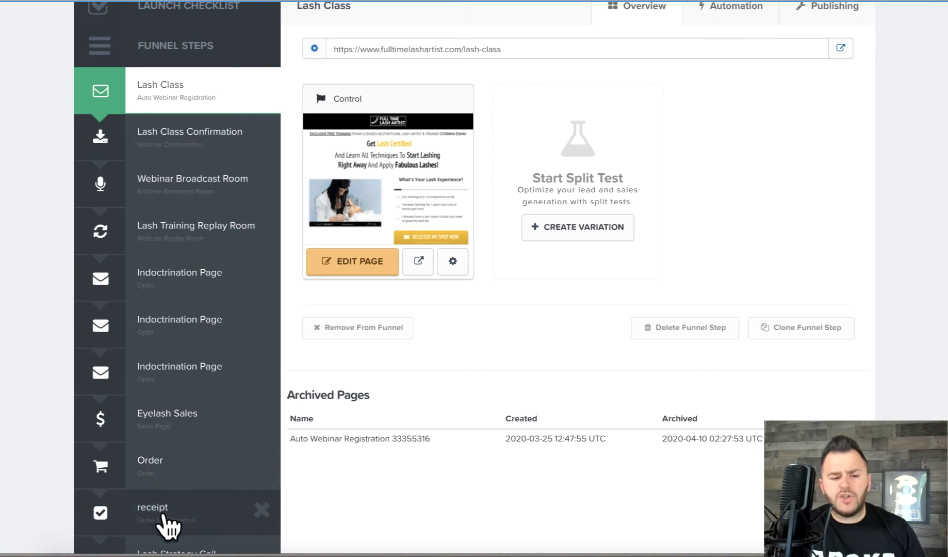
scroll(313, 483, "up", 1)
scroll(313, 478, "up", 3)
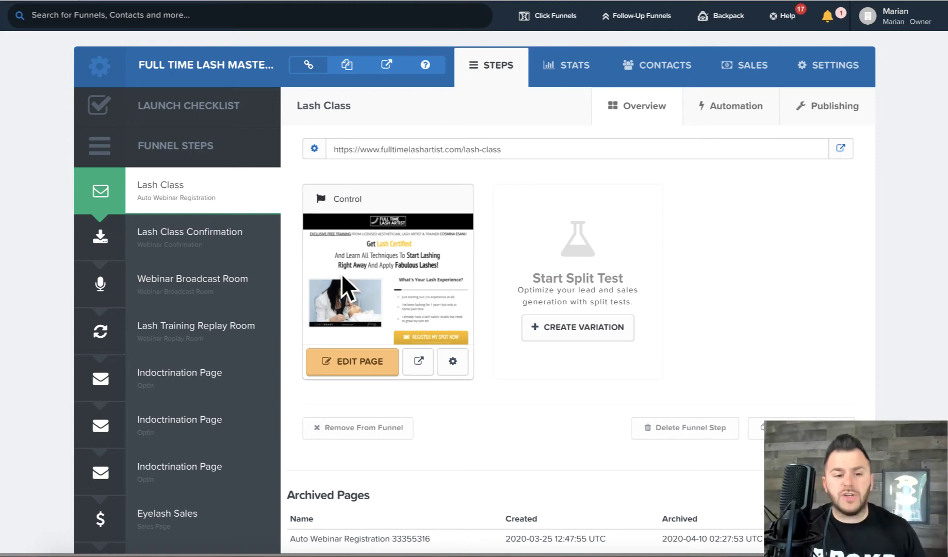
Open the live Lash Class registration page and examine its free-training line and "Get Lash Certified" headline
left_click(418, 361)
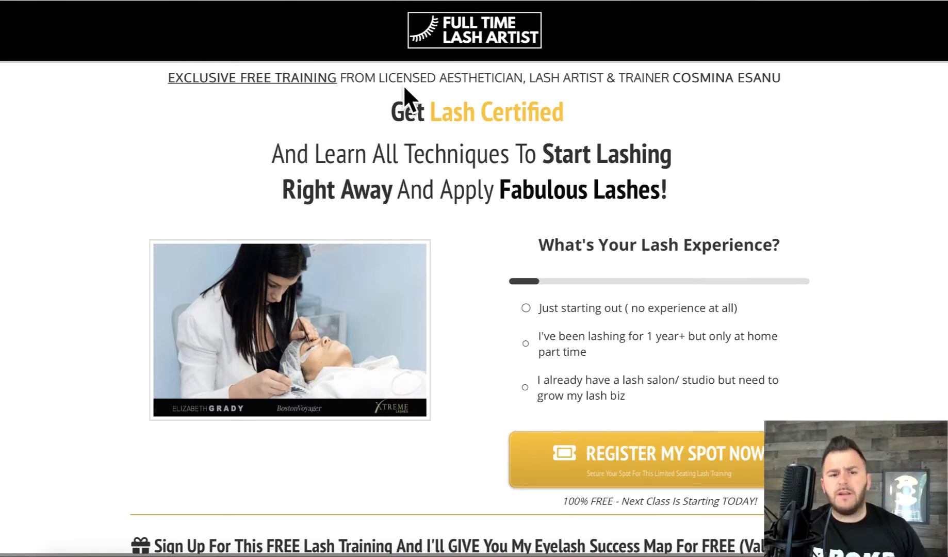
left_click_drag(361, 73, 686, 75)
left_click(584, 79)
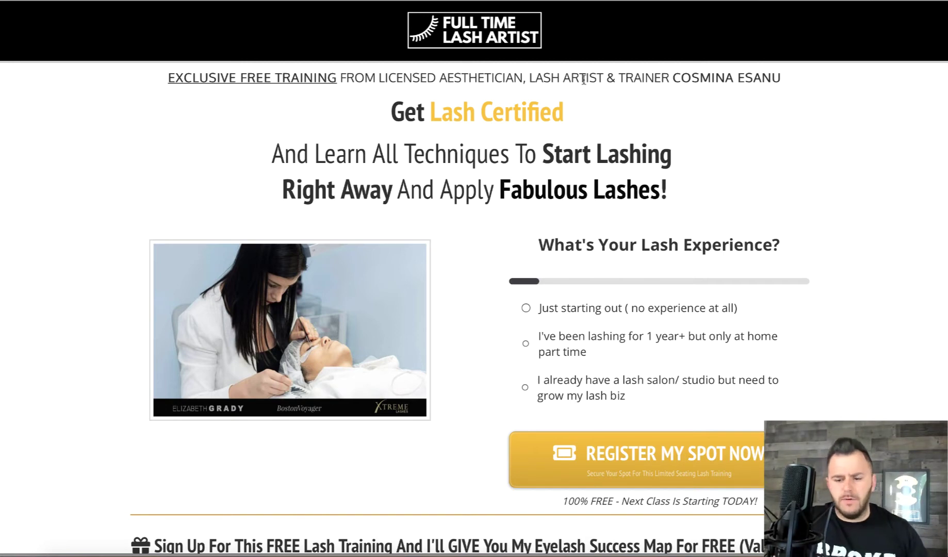
left_click_drag(391, 112, 702, 204)
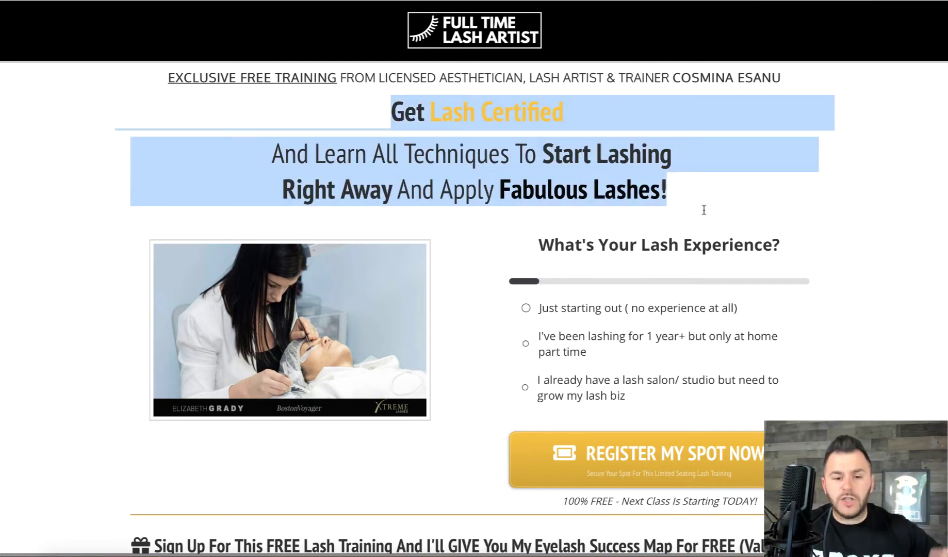
left_click(466, 159)
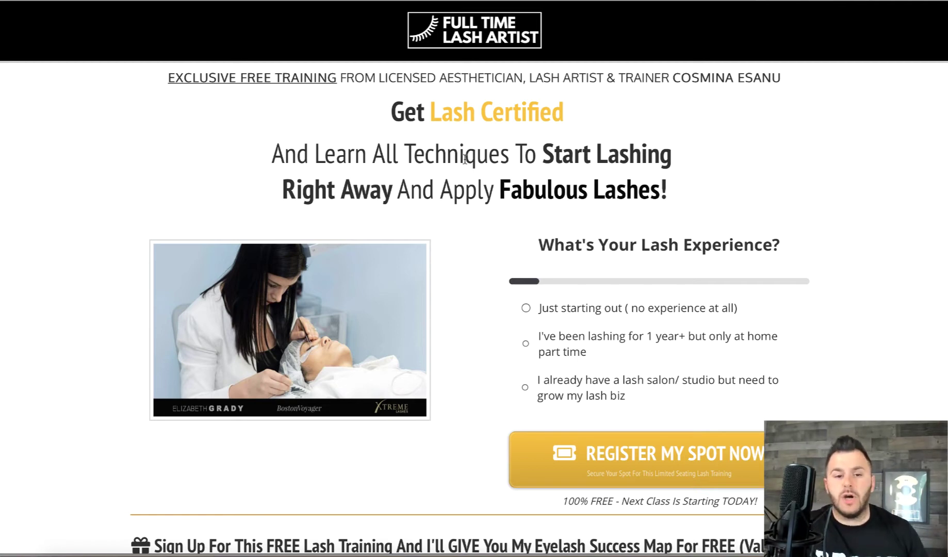
left_click_drag(392, 189, 666, 206)
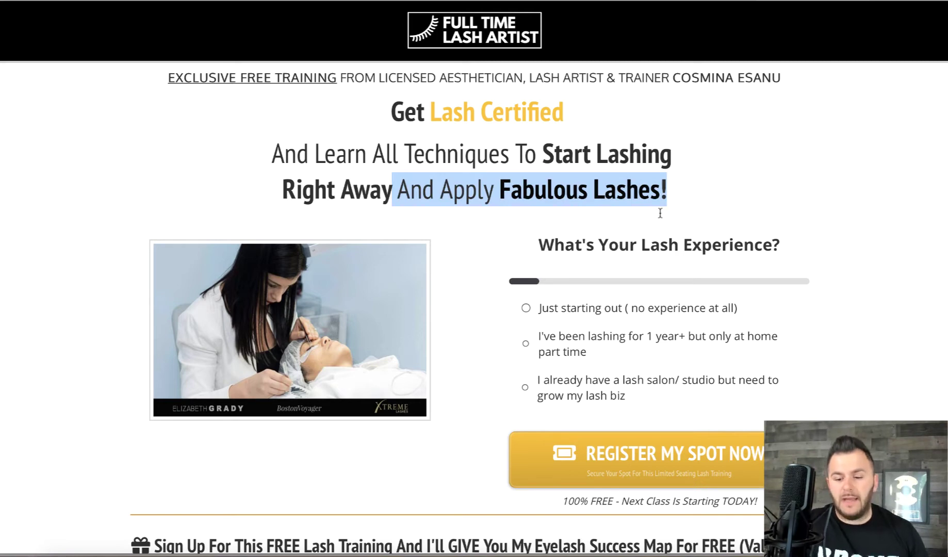
Answer the survey with more than one year of part-time lashing at home and "Get my own salon" as the business goal
scroll(660, 214, "down", 3)
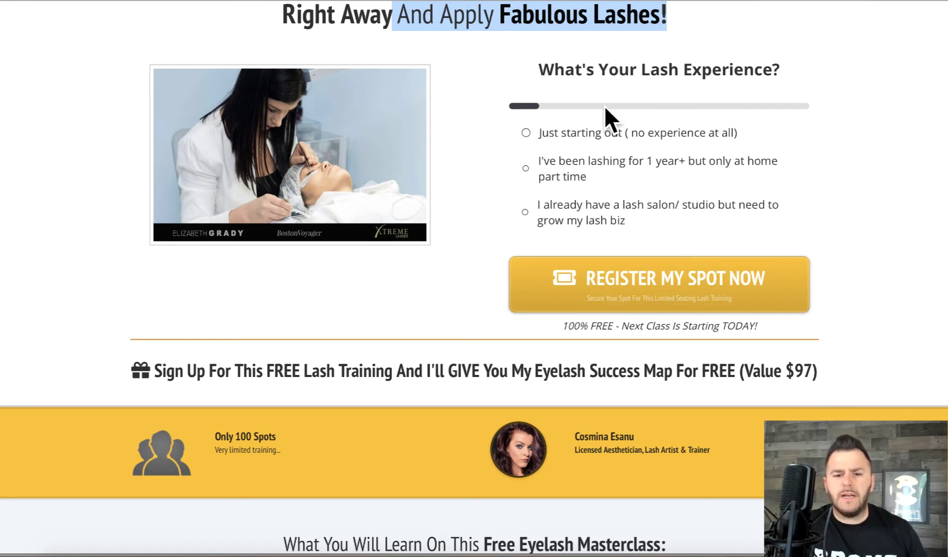
left_click(610, 164)
left_click(611, 160)
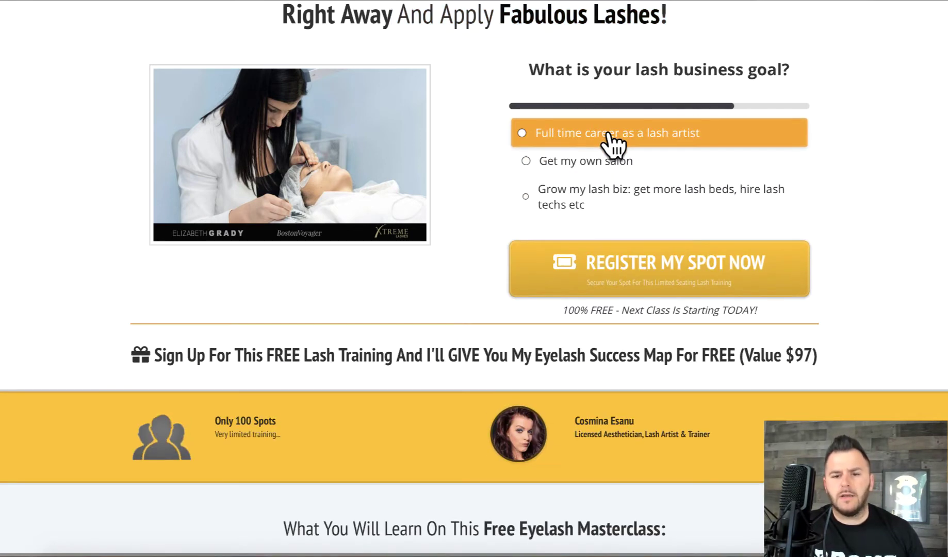
left_click_drag(590, 72, 784, 72)
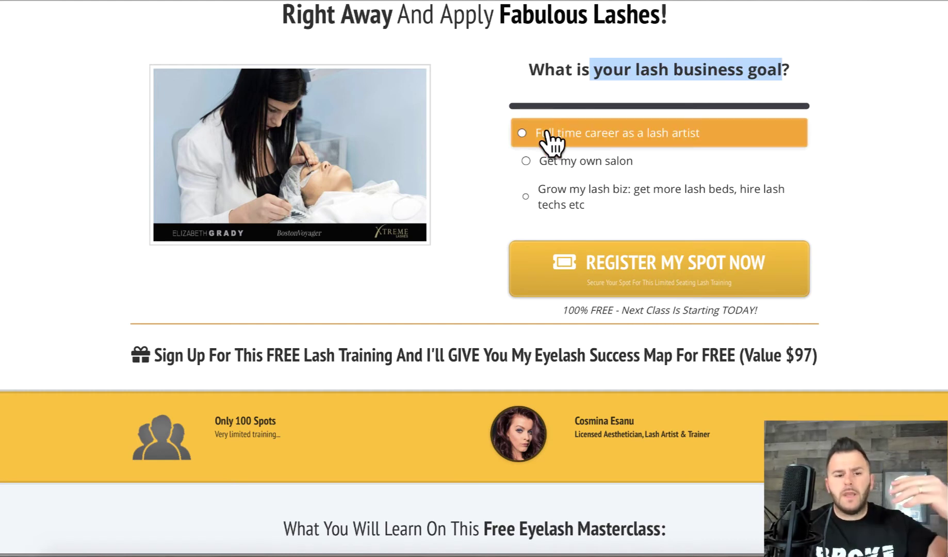
left_click(545, 161)
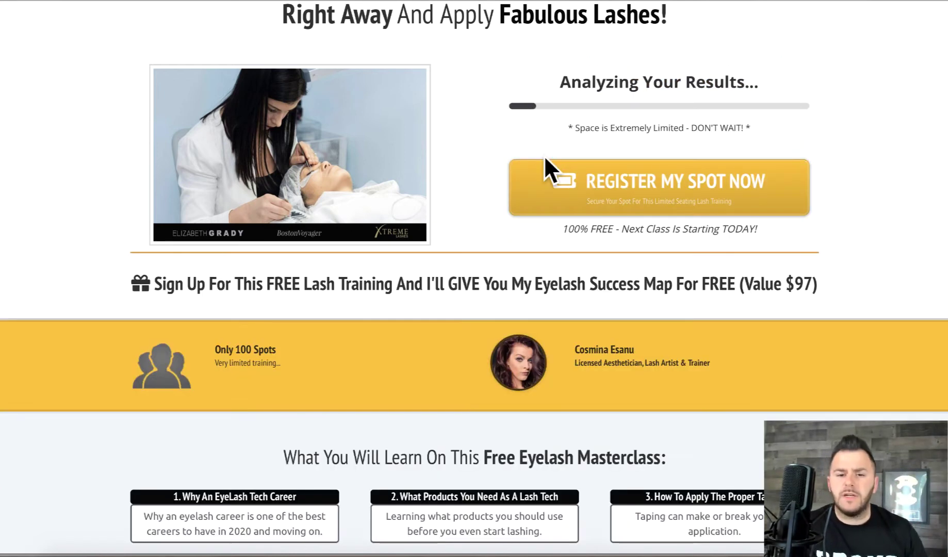
Open the spot registration form, view the available training dates, and close the form without submitting it
left_click(618, 181)
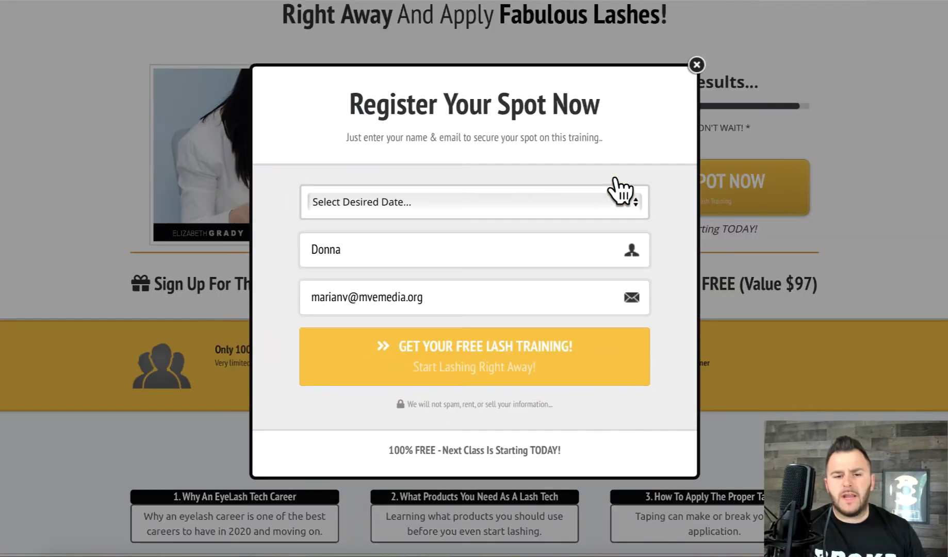
left_click(473, 199)
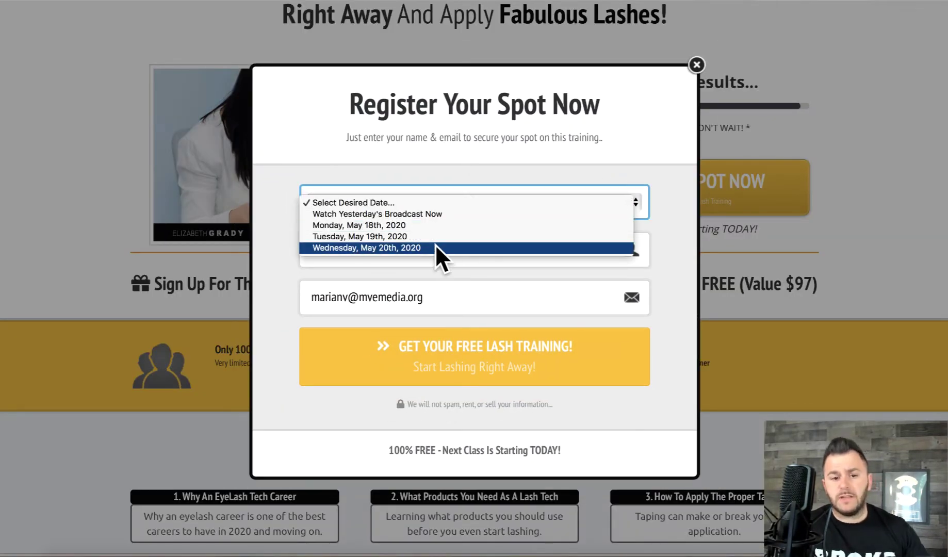
left_click(697, 64)
left_click(697, 65)
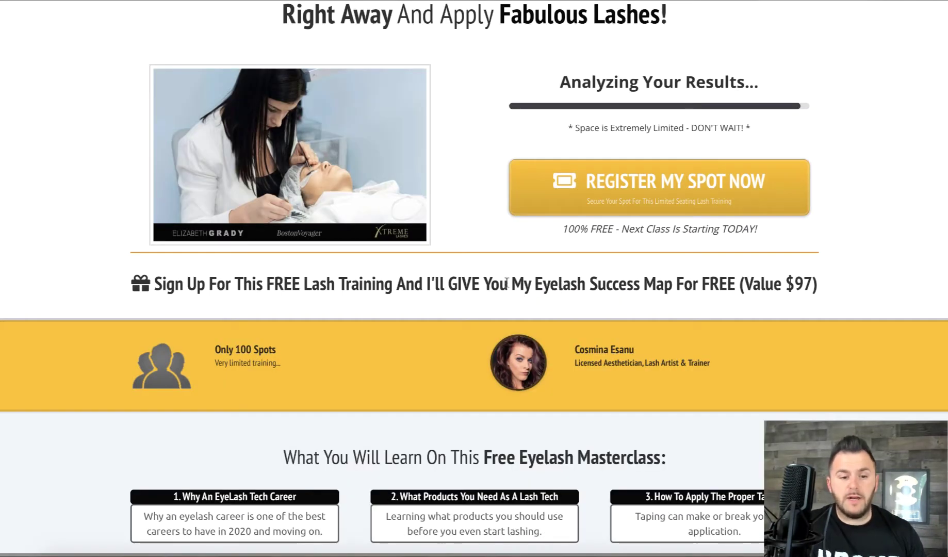
Examine the free Eyelash Success Map offer, the "Only 100 Spots" notice and the trainer's credentials on the registration page
left_click_drag(320, 282, 682, 302)
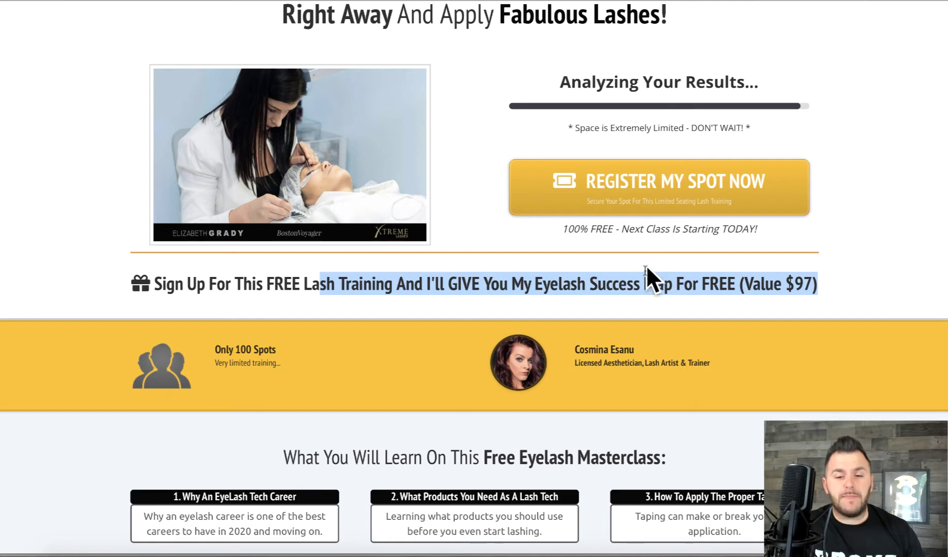
left_click(643, 281)
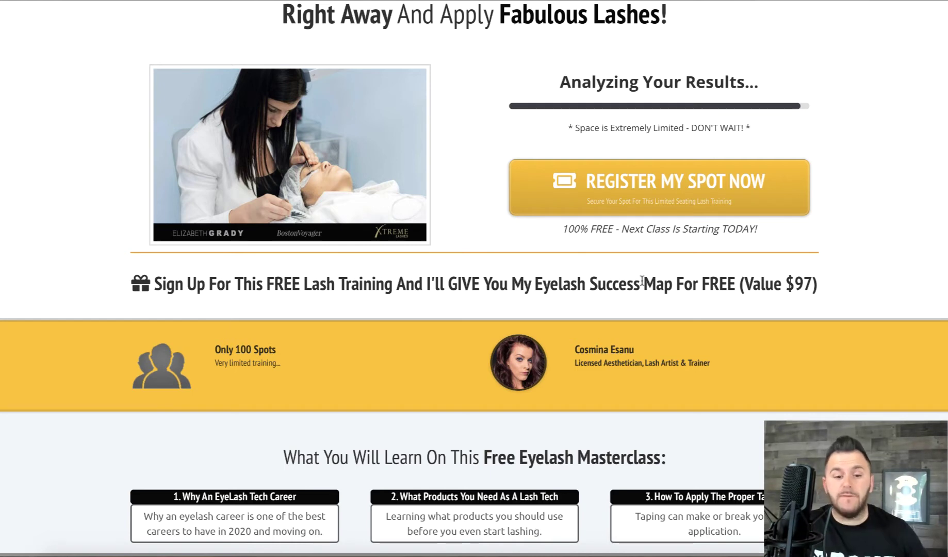
left_click_drag(201, 351, 312, 375)
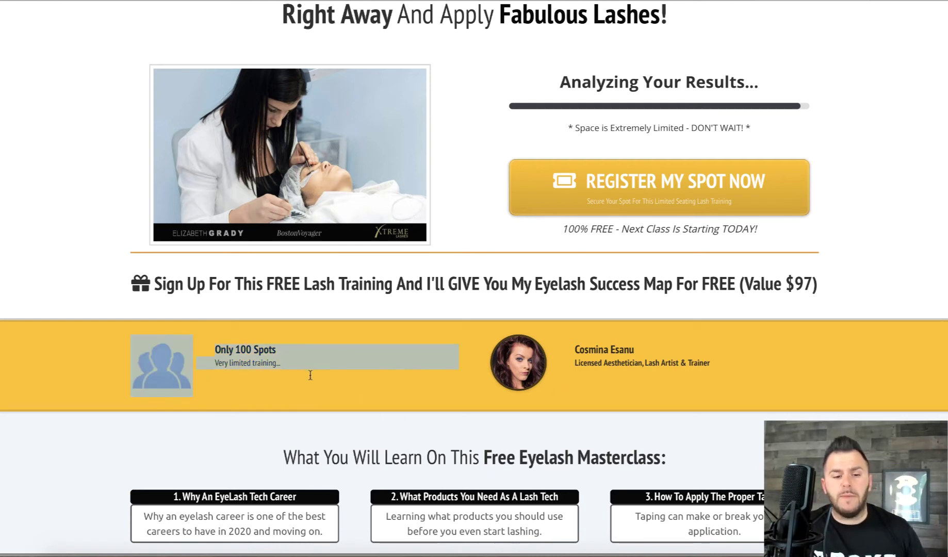
scroll(306, 368, "down", 3)
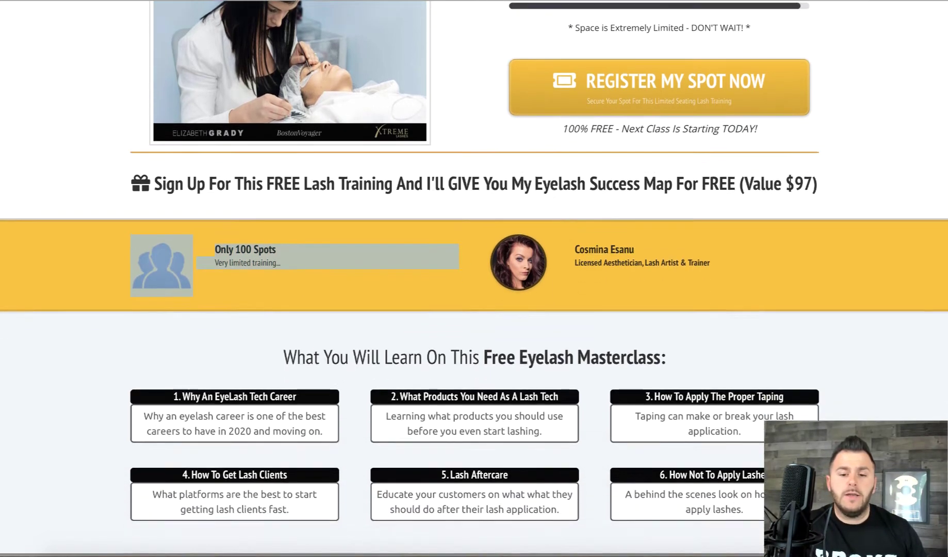
left_click(578, 210)
left_click_drag(579, 210, 679, 239)
scroll(679, 239, "down", 1)
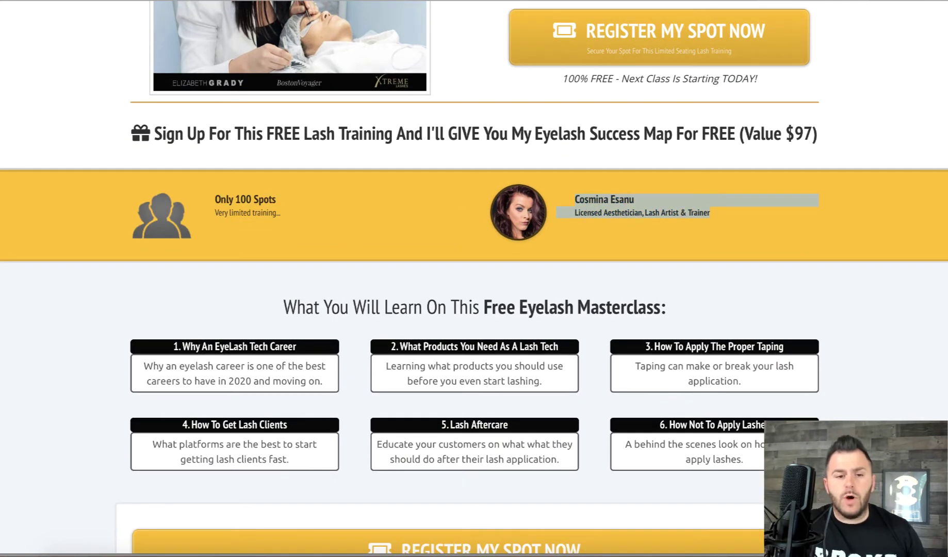
Examine the brand logos along the lower edge of the lash application photo
scroll(475, 277, "up", 2)
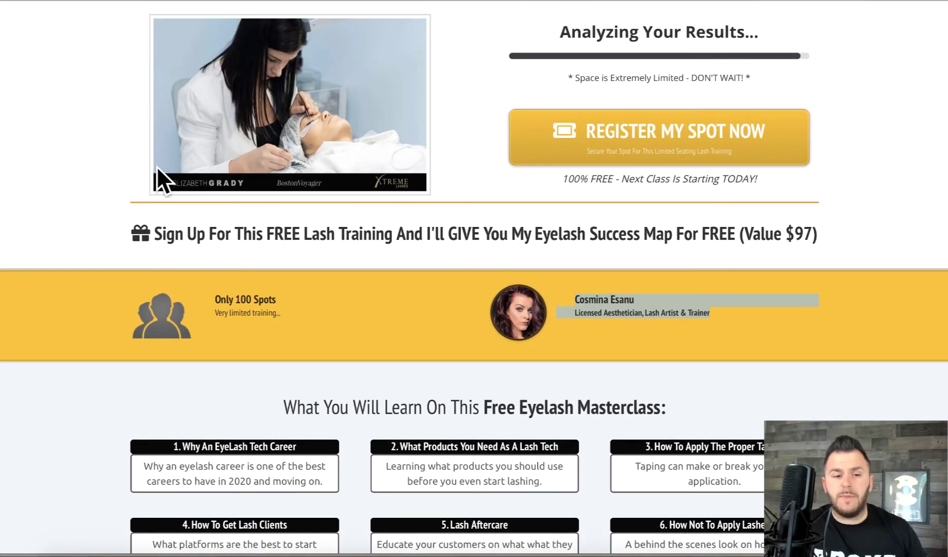
left_click_drag(161, 187, 355, 186)
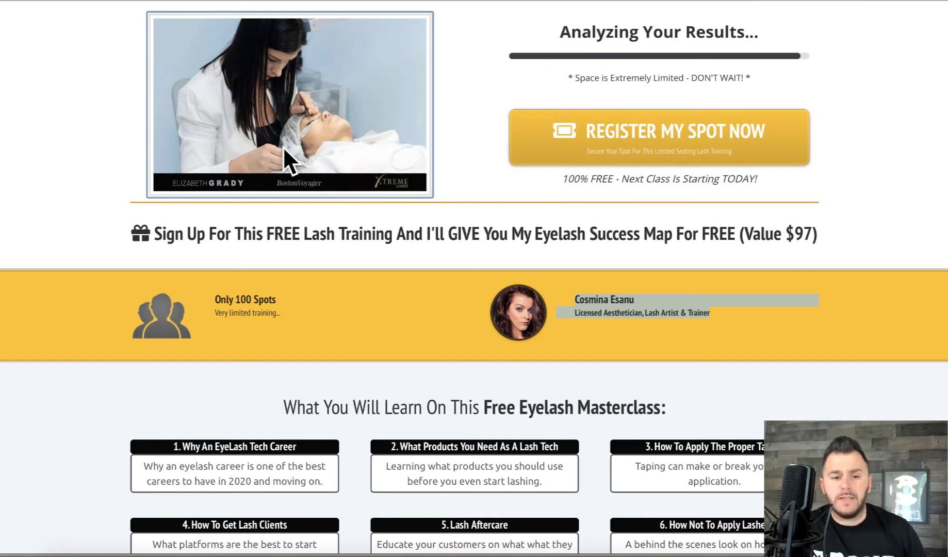
left_click(106, 105)
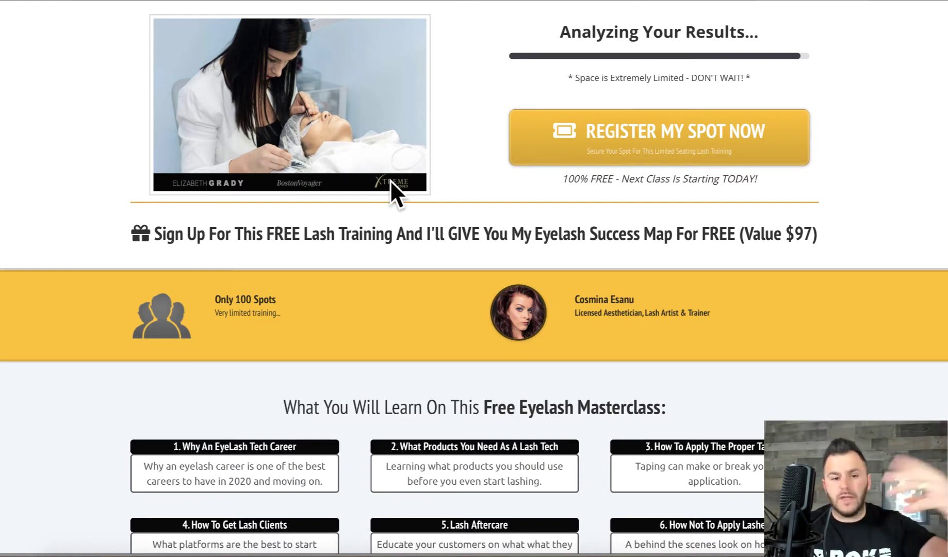
Review the six Free Eyelash Masterclass topics and the trainer story and testimonials below them
scroll(389, 179, "down", 5)
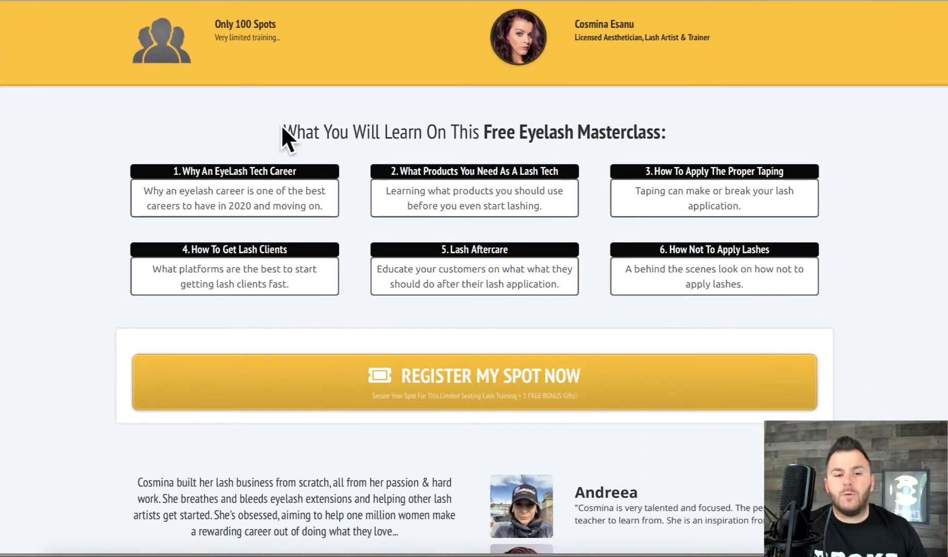
left_click_drag(283, 130, 633, 134)
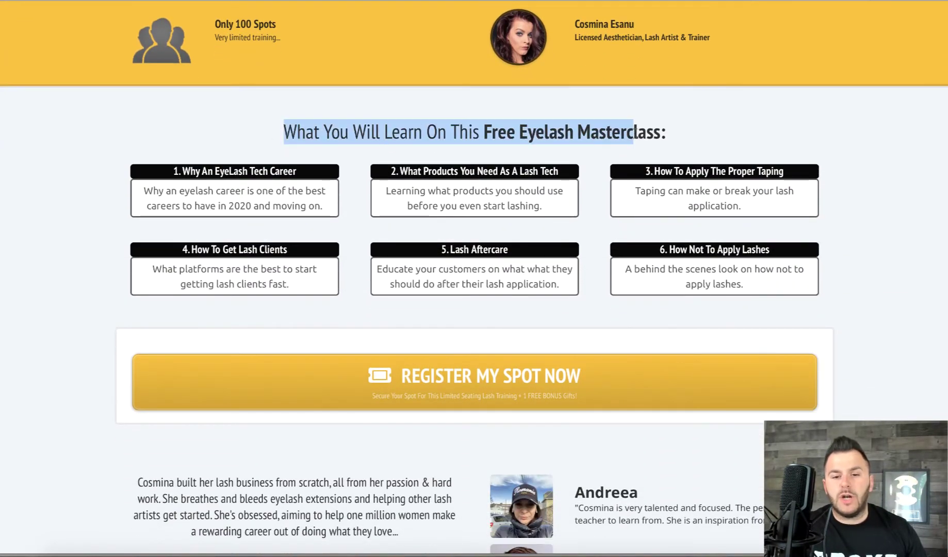
left_click_drag(236, 250, 724, 284)
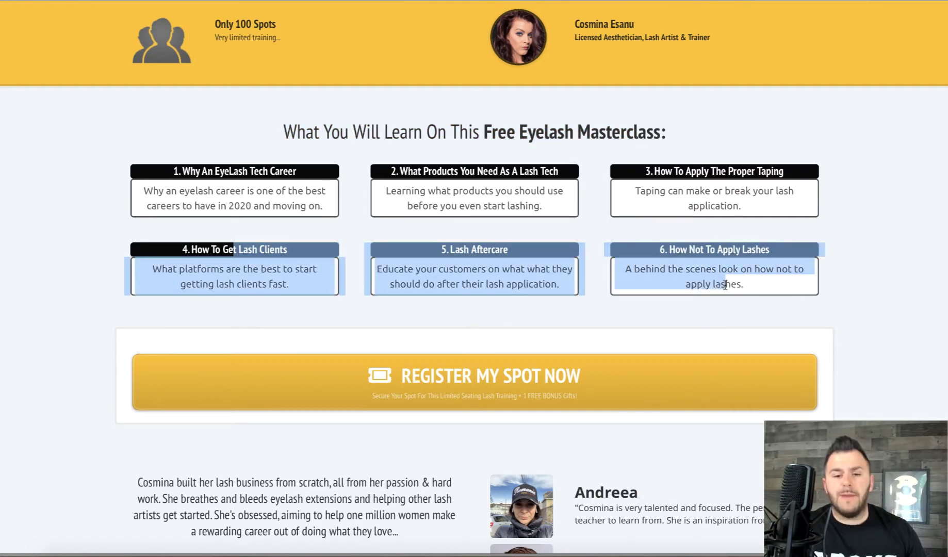
left_click(597, 237)
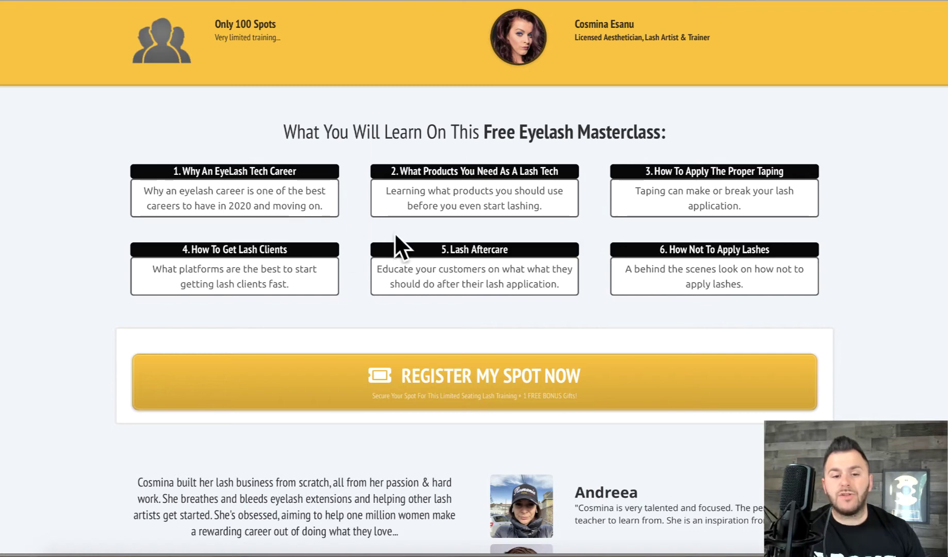
left_click_drag(222, 181, 694, 163)
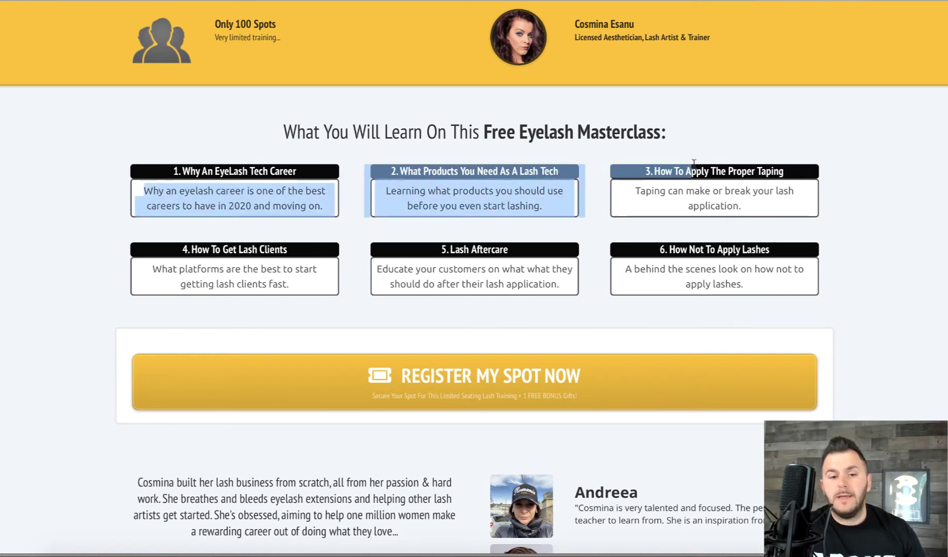
scroll(694, 163, "down", 5)
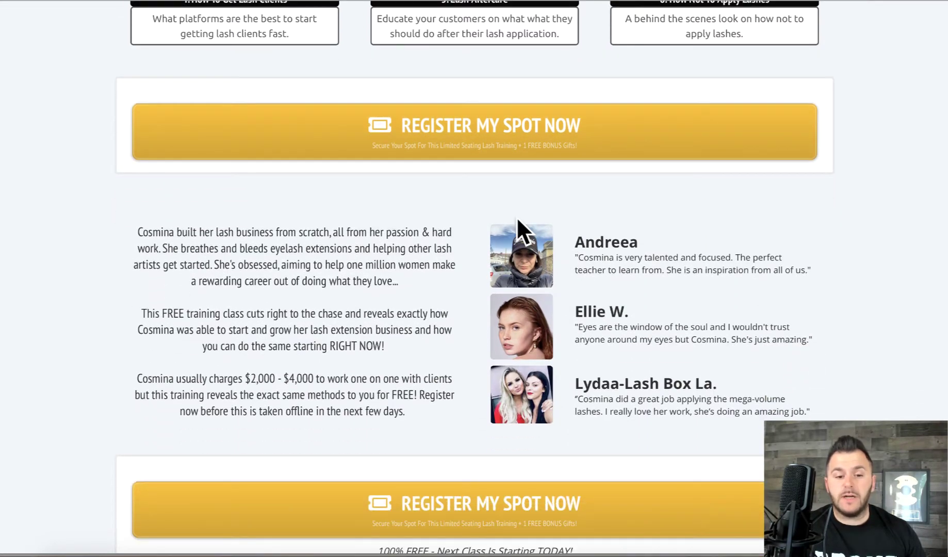
scroll(517, 219, "down", 2)
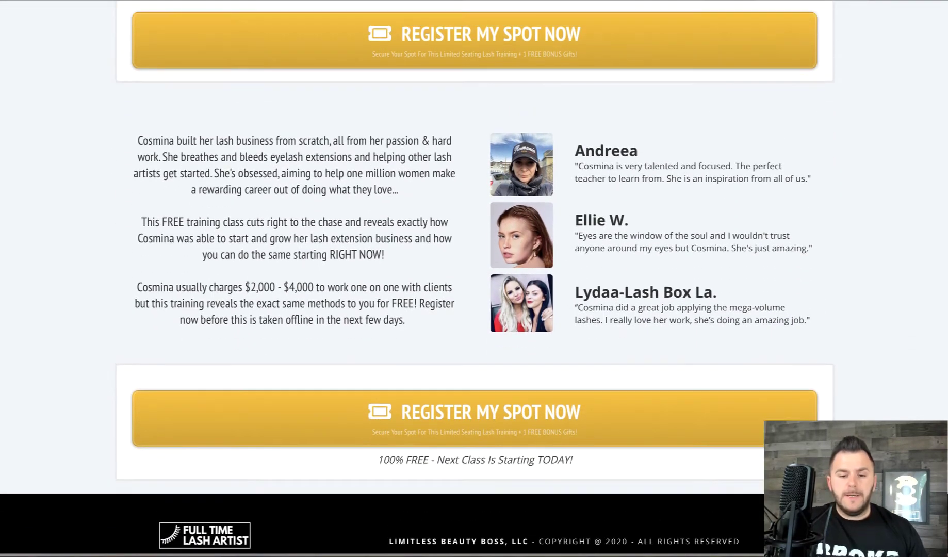
Reopen the "Register Your Spot Now" form to look over its fields, and close it again
scroll(525, 233, "up", 9)
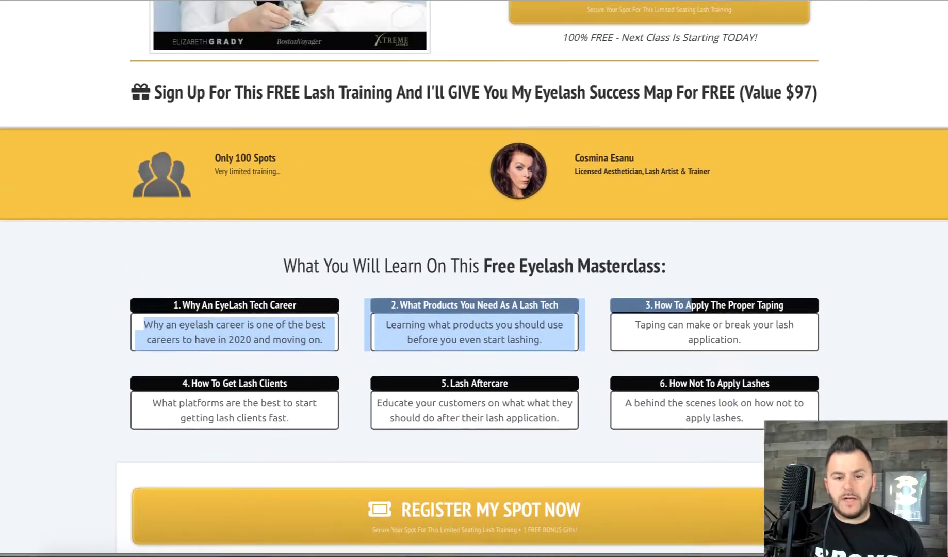
scroll(525, 233, "up", 3)
left_click(656, 144)
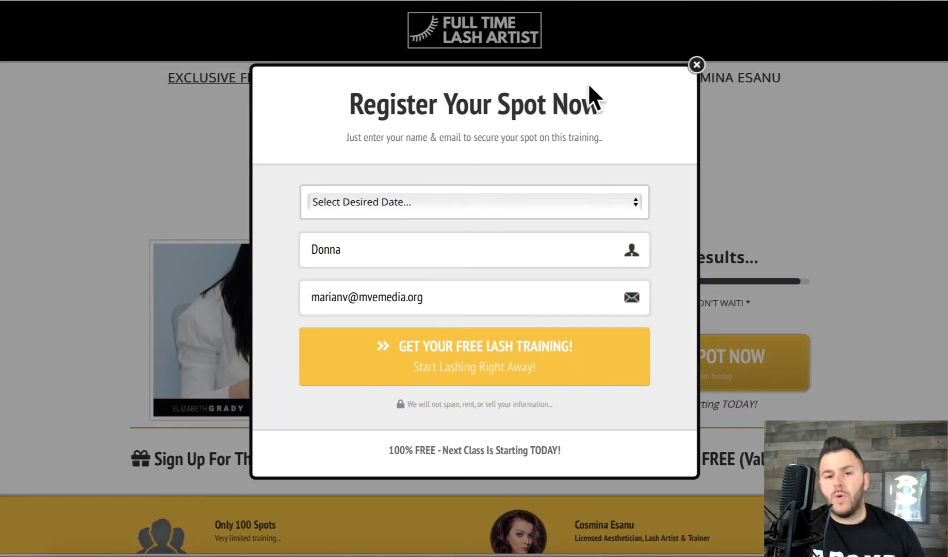
left_click(697, 65)
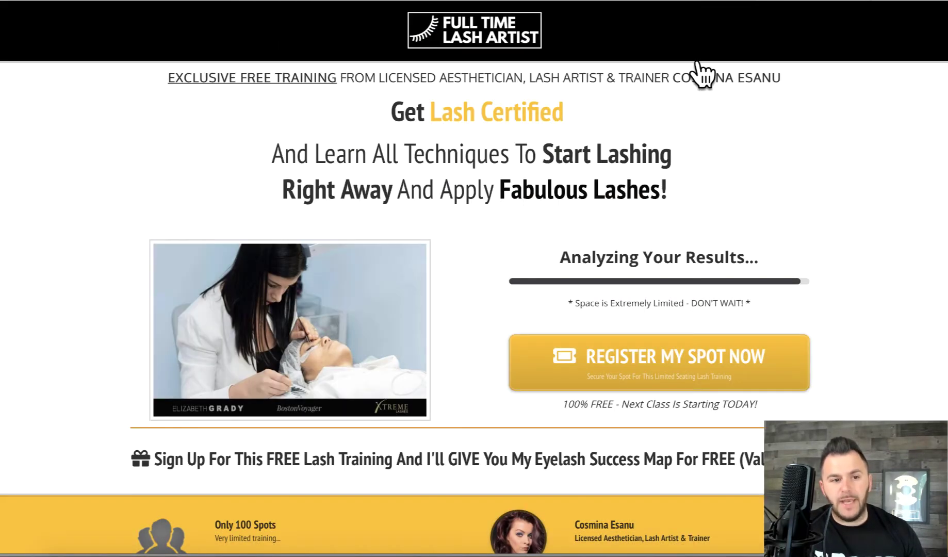
Return to the ClickFunnels funnel steps and open the live Lash Class Confirmation page
left_click(15, 3)
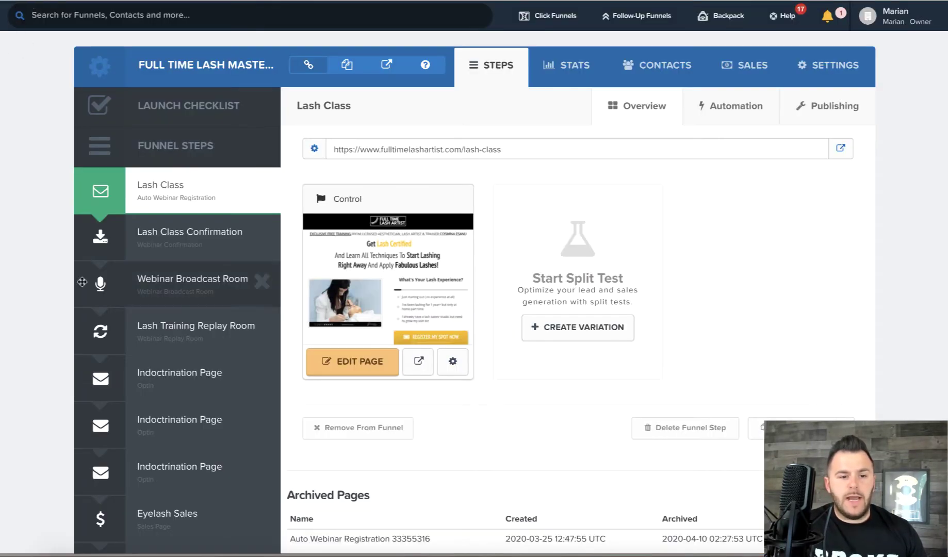
left_click(174, 238)
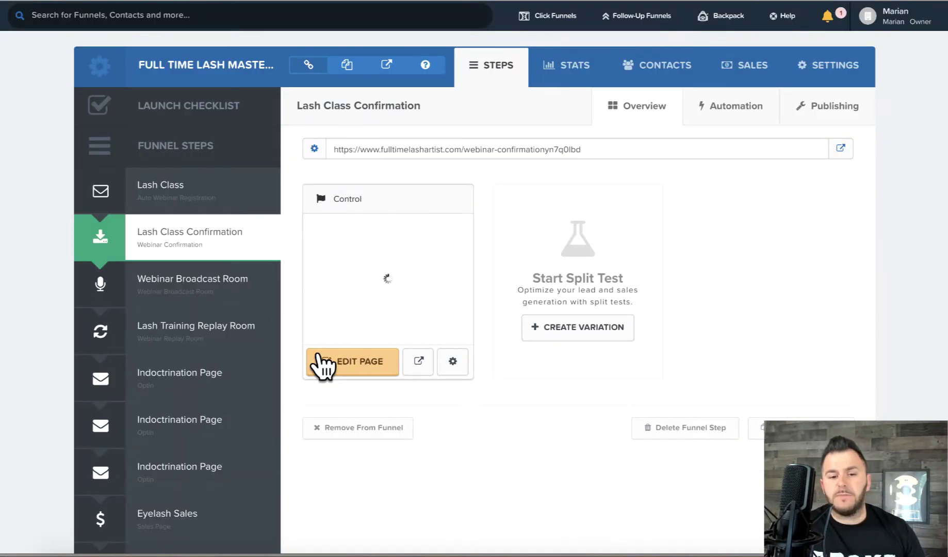
left_click(412, 364)
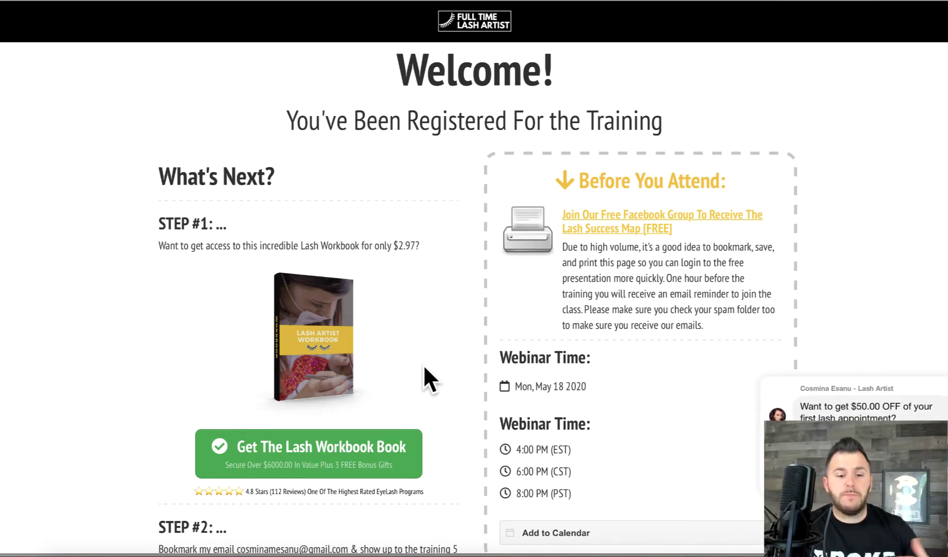
Examine the Step #1 offer on the confirmation page for the $2.97 Lash Workbook
scroll(424, 367, "down", 2)
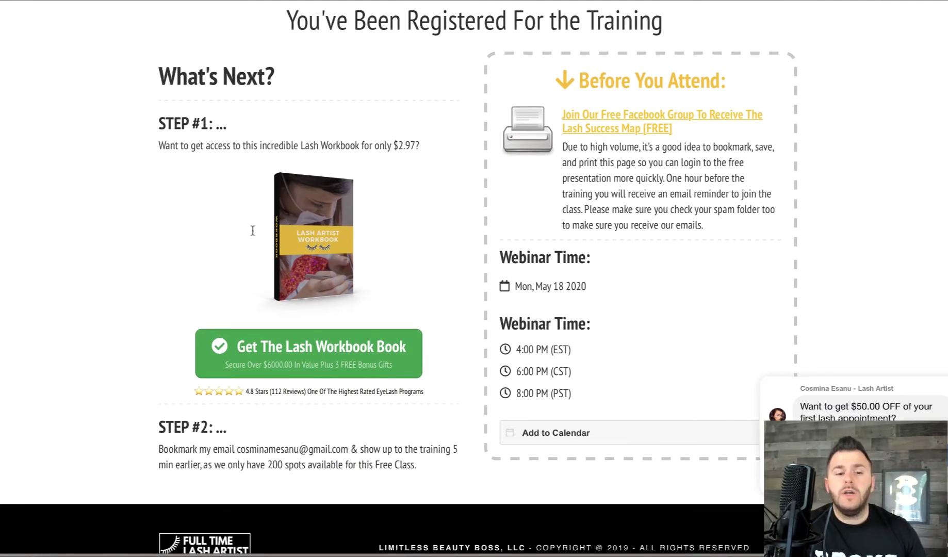
left_click_drag(253, 231, 345, 254)
left_click(406, 255)
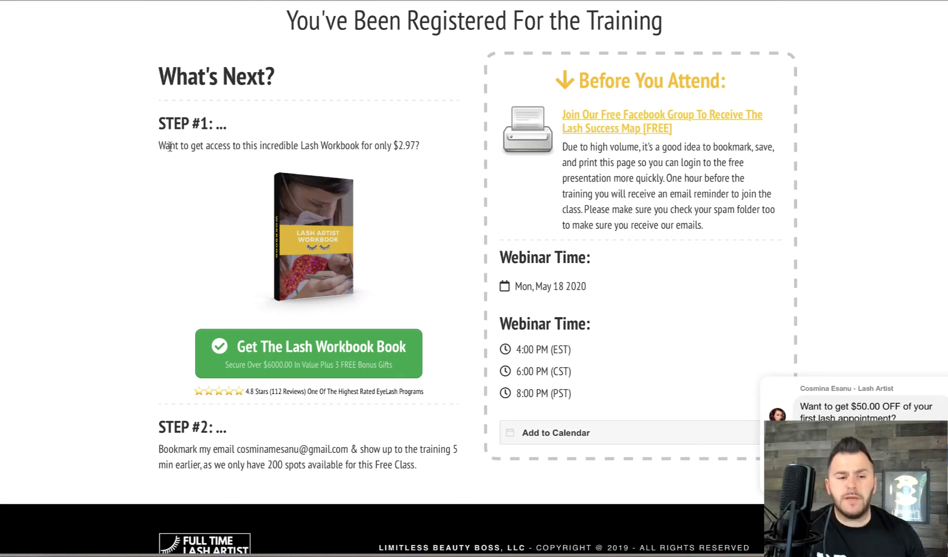
left_click_drag(159, 146, 451, 148)
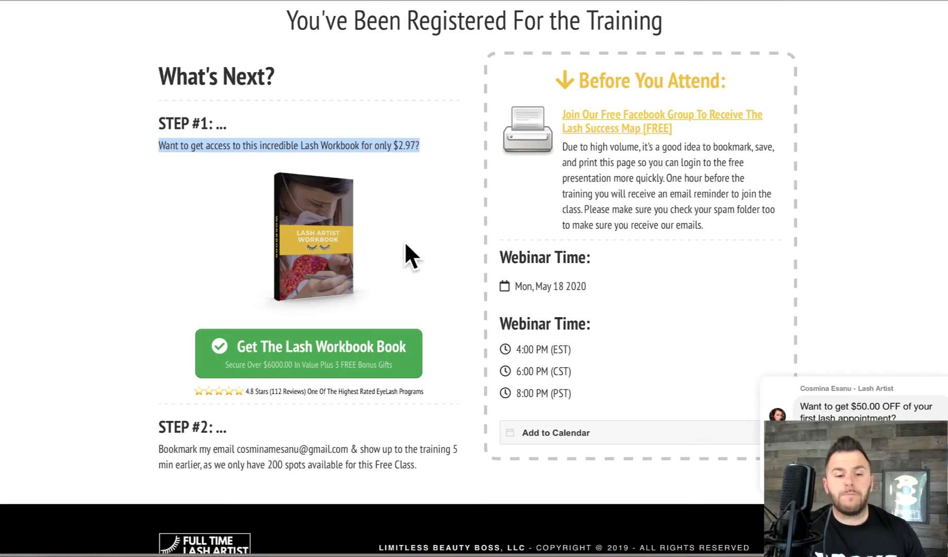
left_click(363, 145)
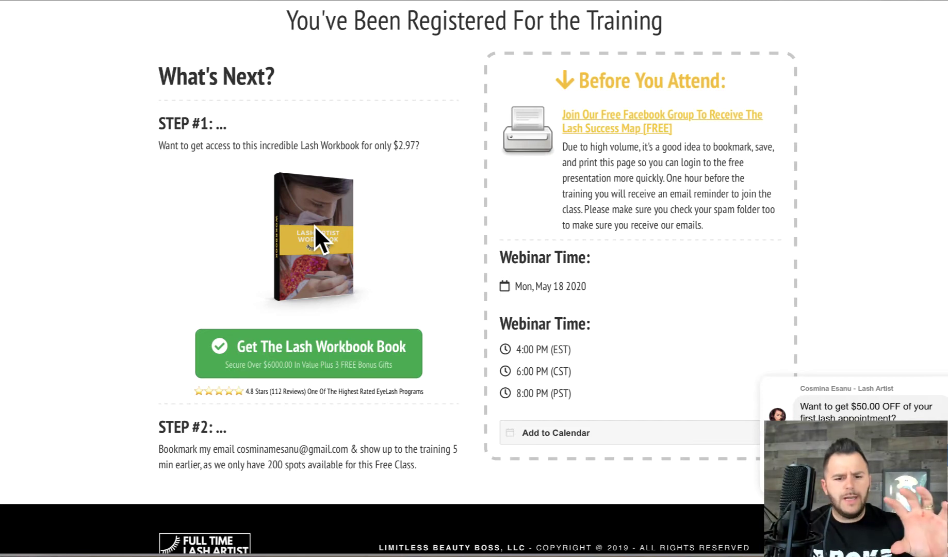
Allow facebook.com to use cookies and website data, and review the free Facebook group invitation under "Before You Attend"
scroll(414, 220, "down", 1)
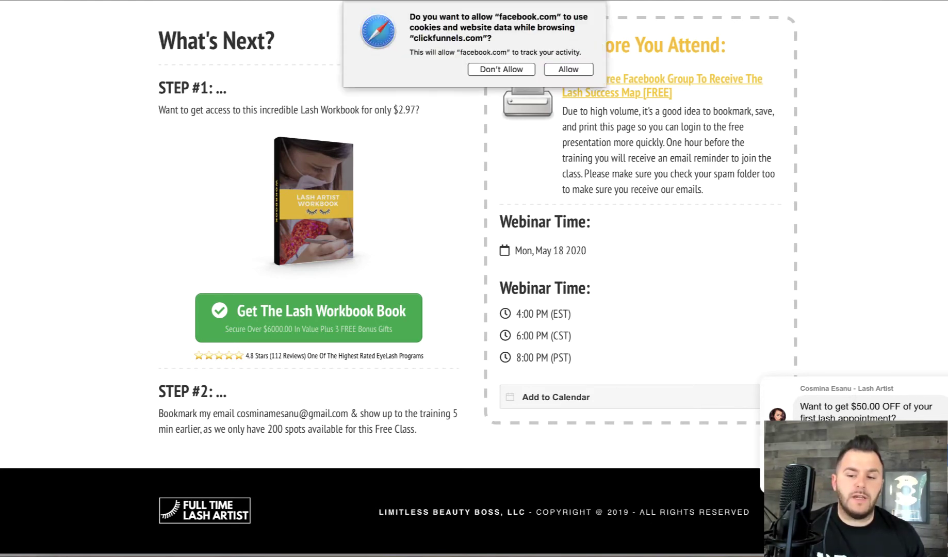
left_click(574, 69)
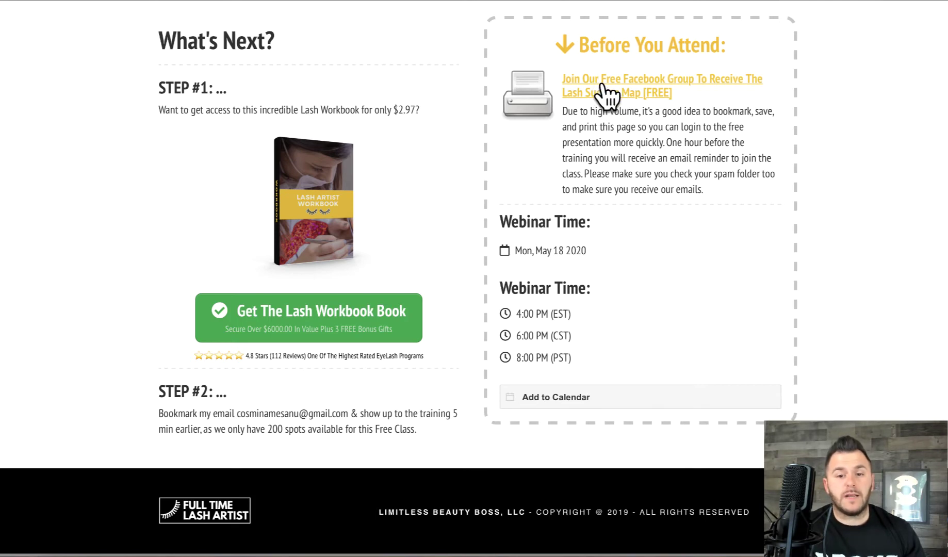
Open the live Webinar Broadcast Room page from the funnel steps and examine the headline above its video
left_click(9, 1)
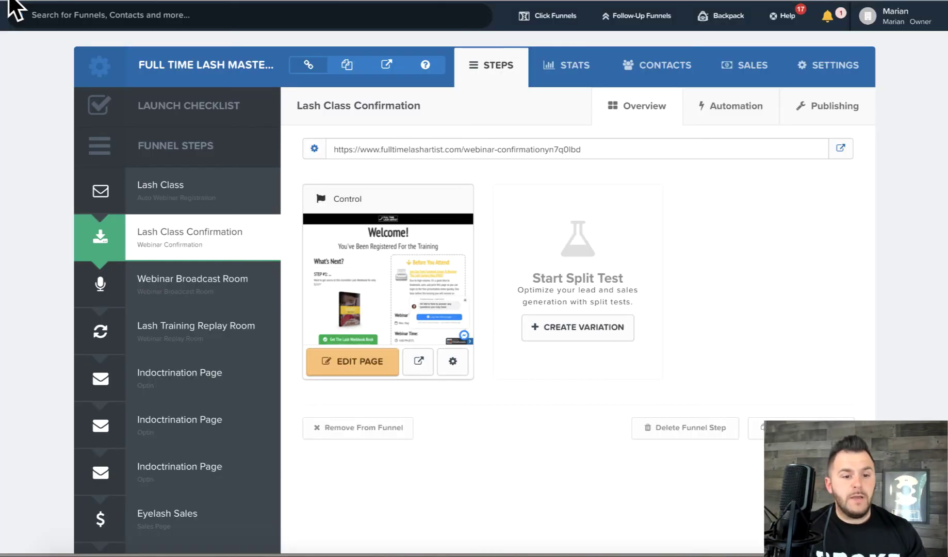
left_click(185, 282)
left_click(416, 366)
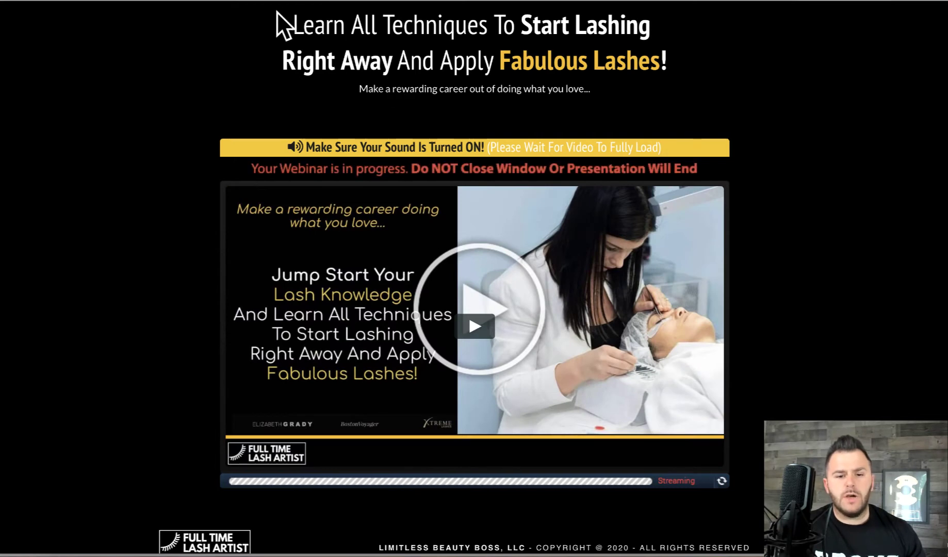
left_click_drag(277, 21, 592, 96)
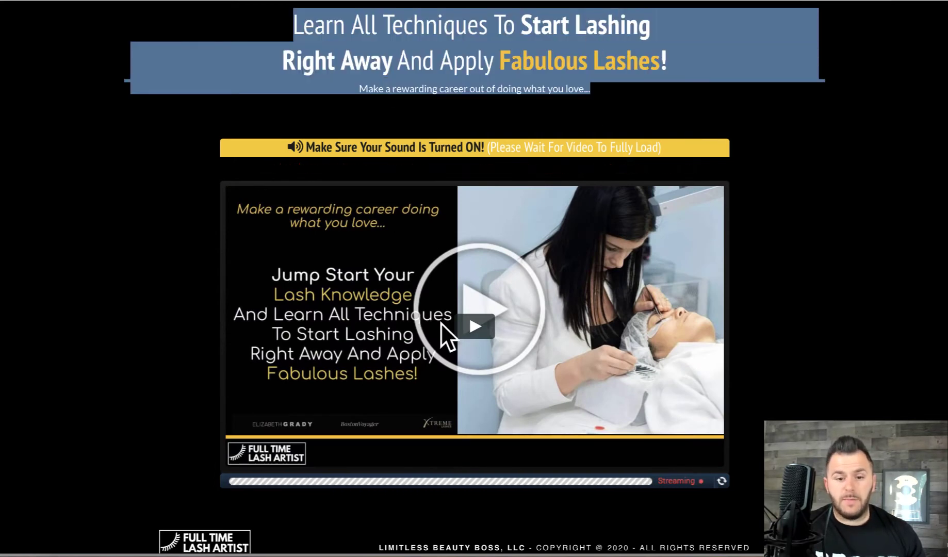
left_click(792, 176)
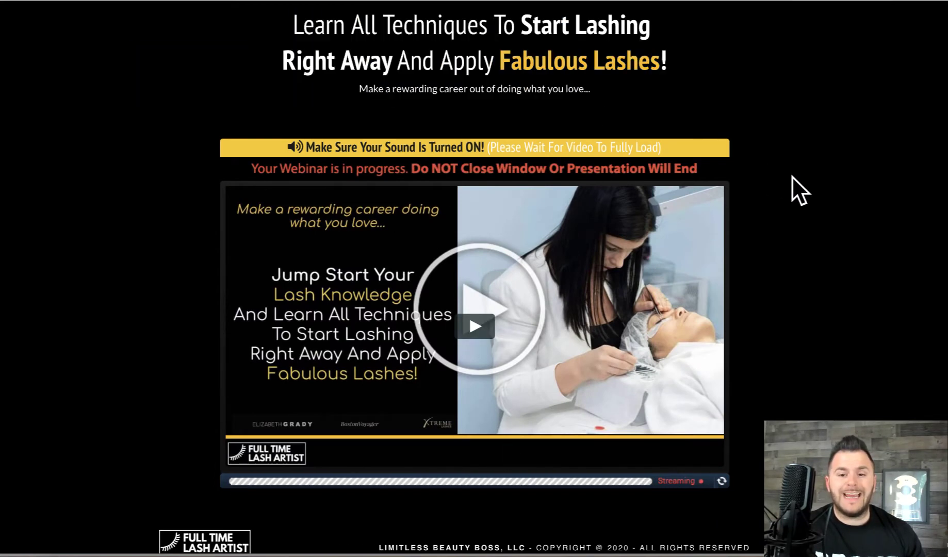
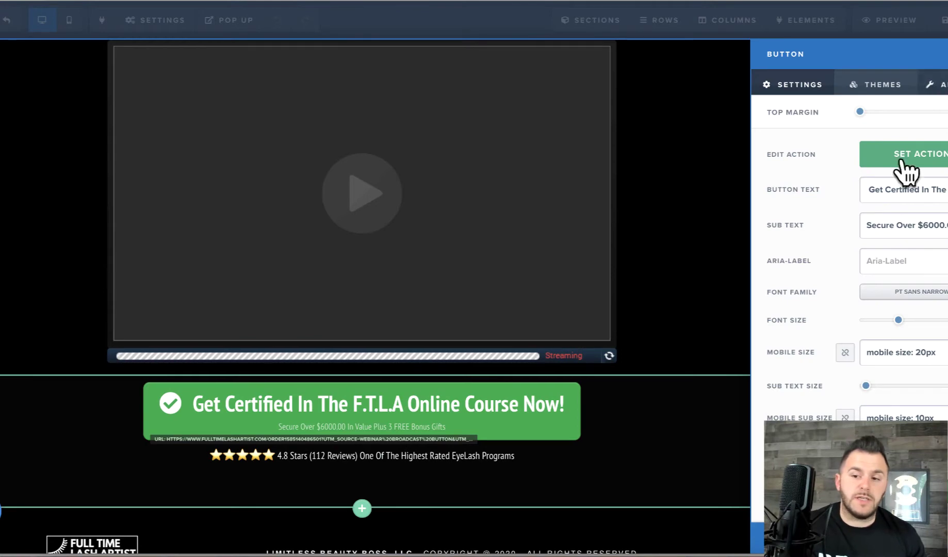
Inspect the website URL action assigned to the "Get Certified In The F.T.L.A Online Course Now!" button
left_click(911, 155)
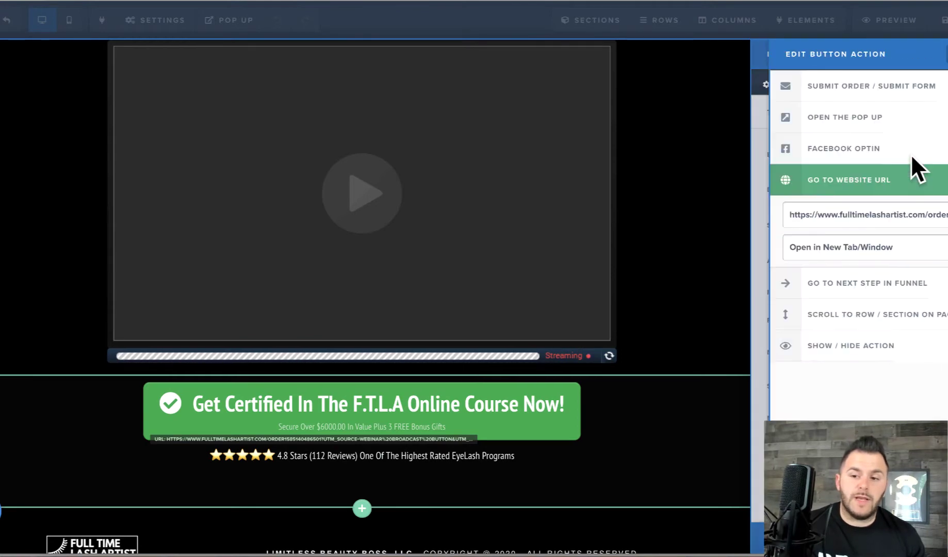
left_click(674, 190)
Set the minutes of the green course button's timed delay to 25
left_click(568, 413)
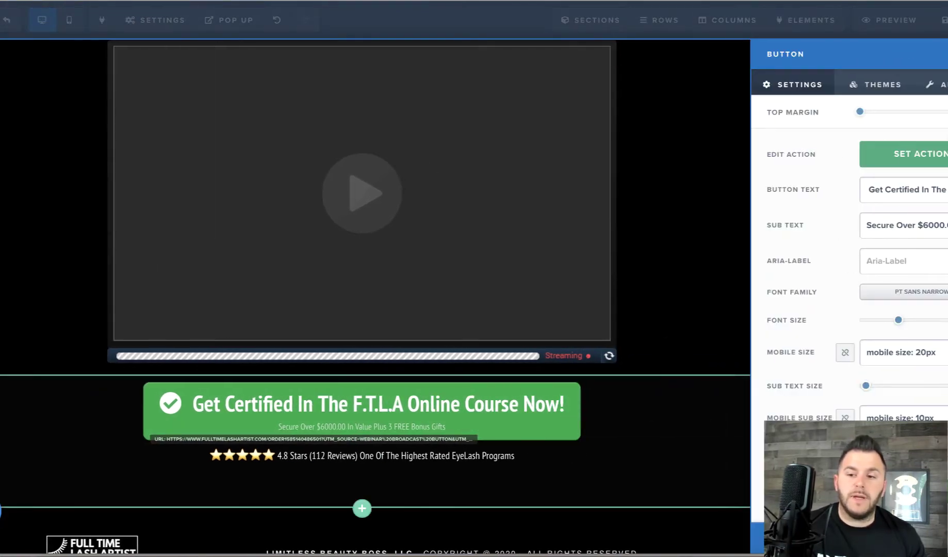
left_click(945, 92)
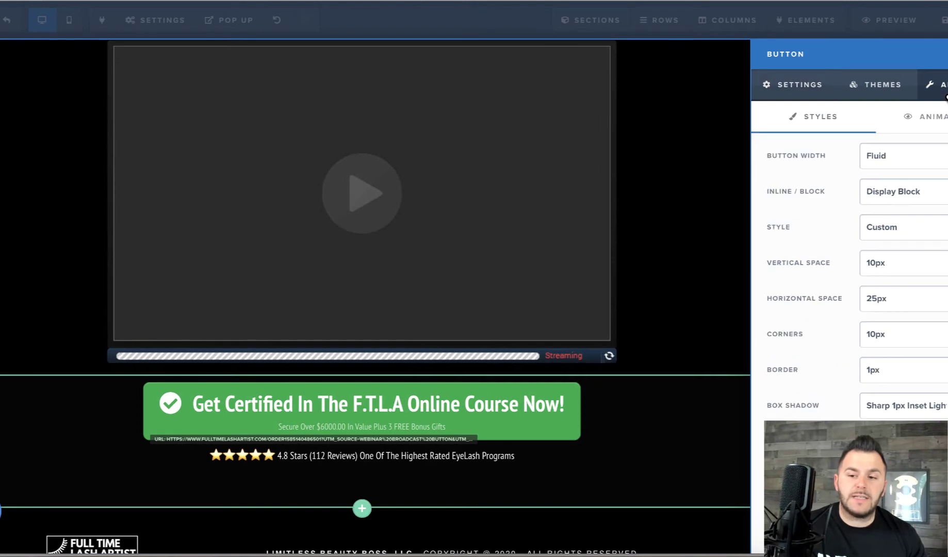
left_click(932, 124)
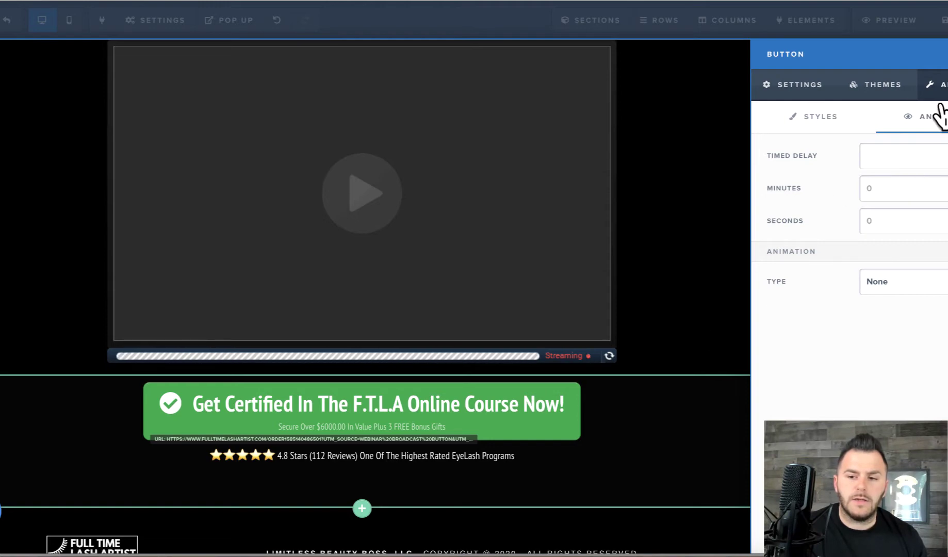
left_click(888, 189)
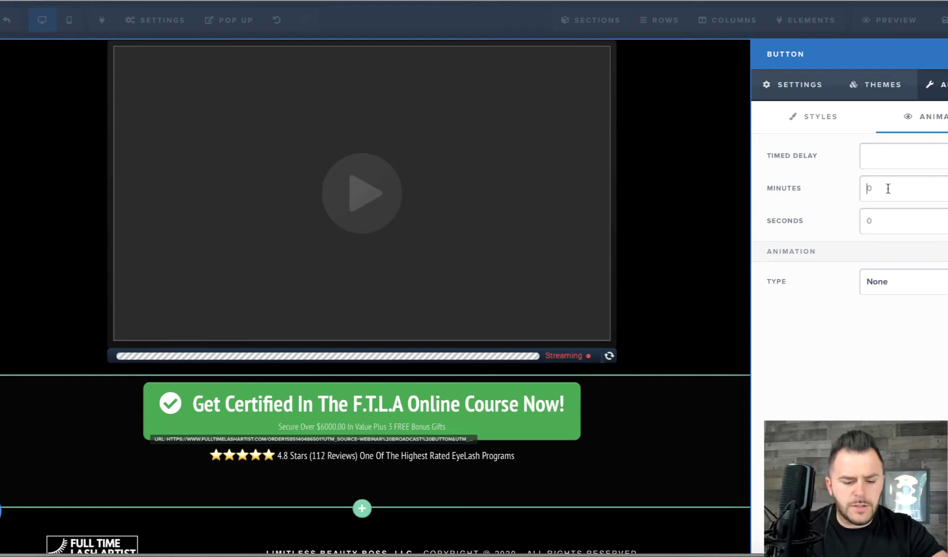
type("25")
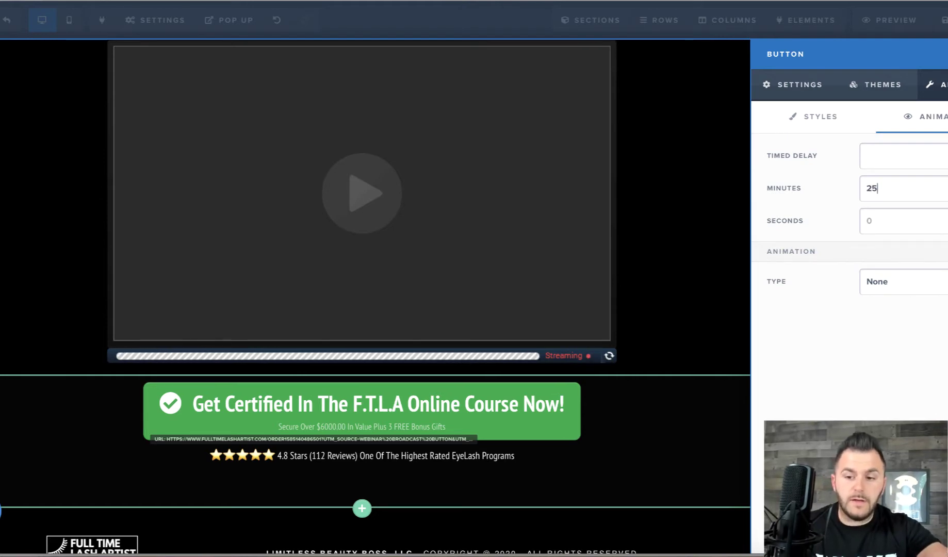
left_click(643, 401)
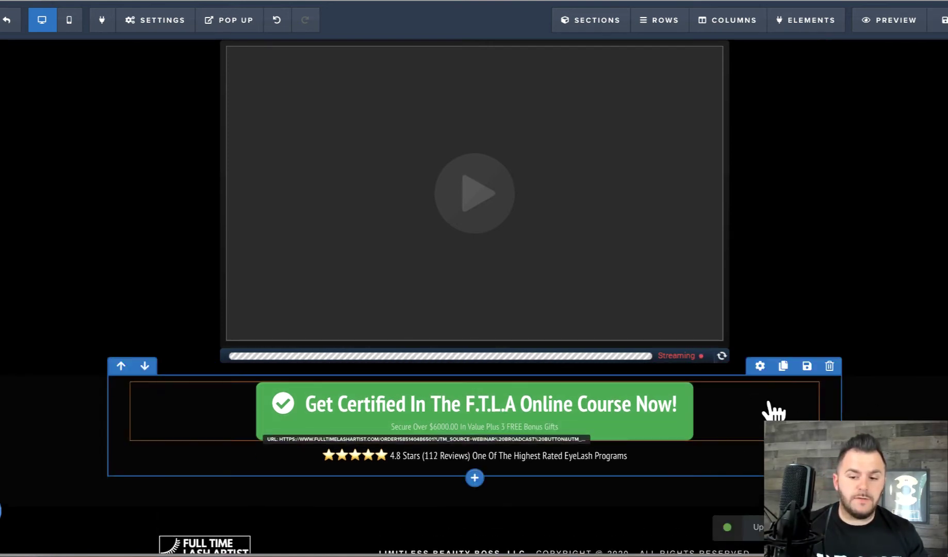
Check the timed delay settings of the one-column row that holds the course button
left_click(756, 366)
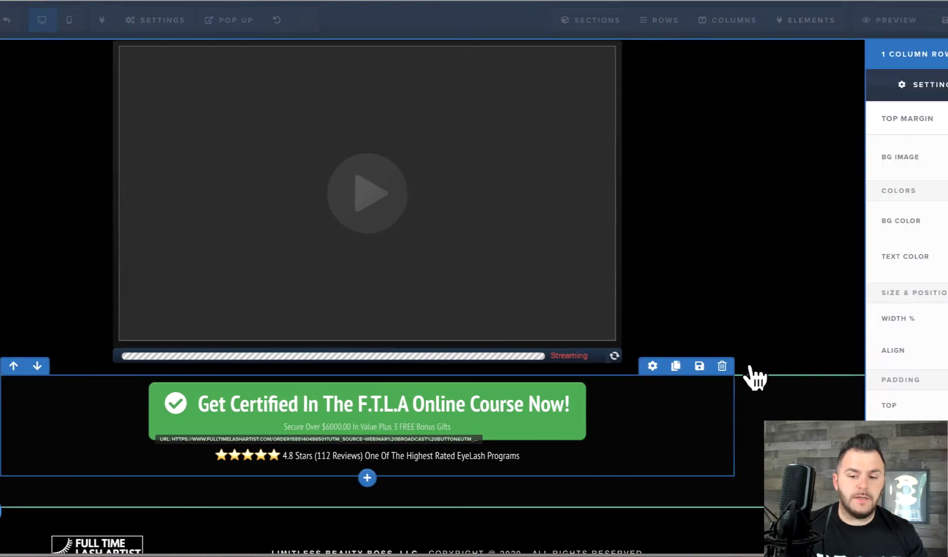
left_click(932, 91)
left_click(943, 121)
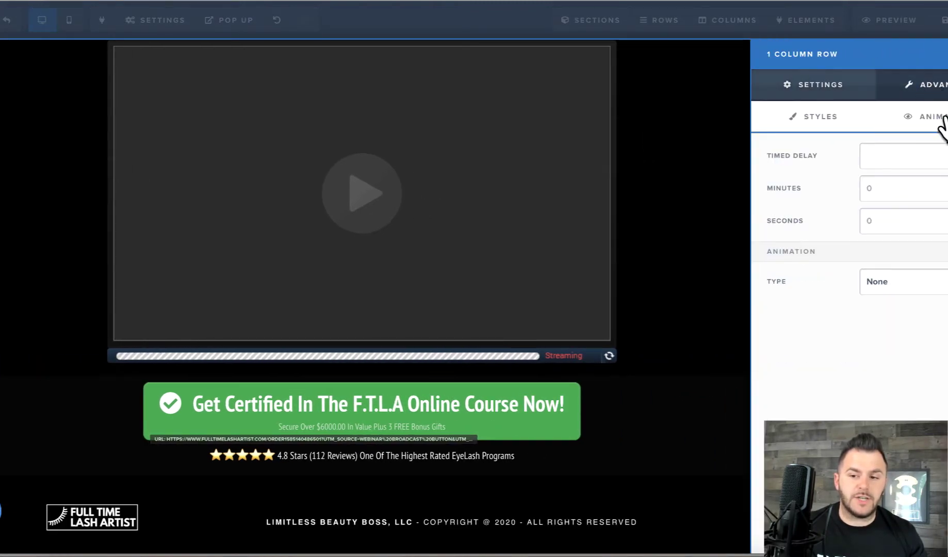
left_click(567, 424)
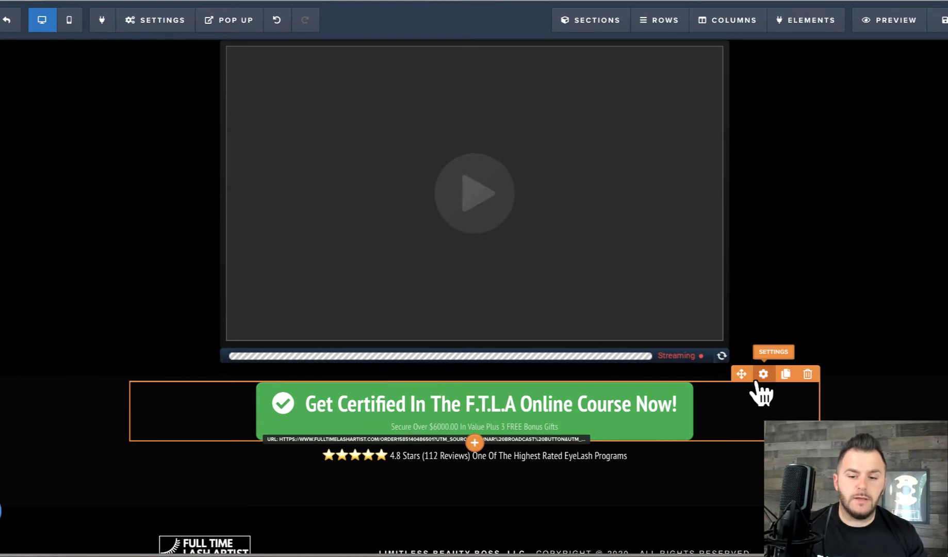
Check the timed delay entered for the course button itself
left_click(763, 374)
left_click(937, 84)
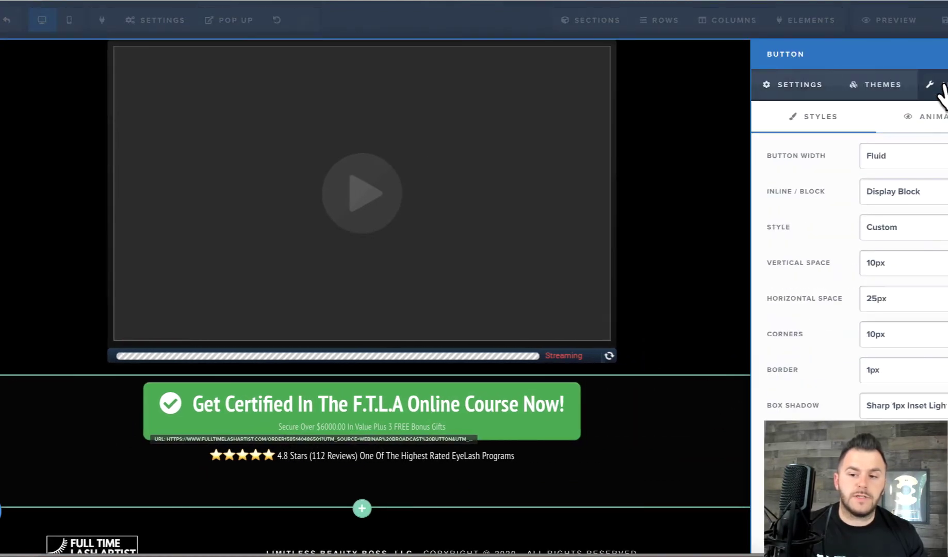
left_click(932, 120)
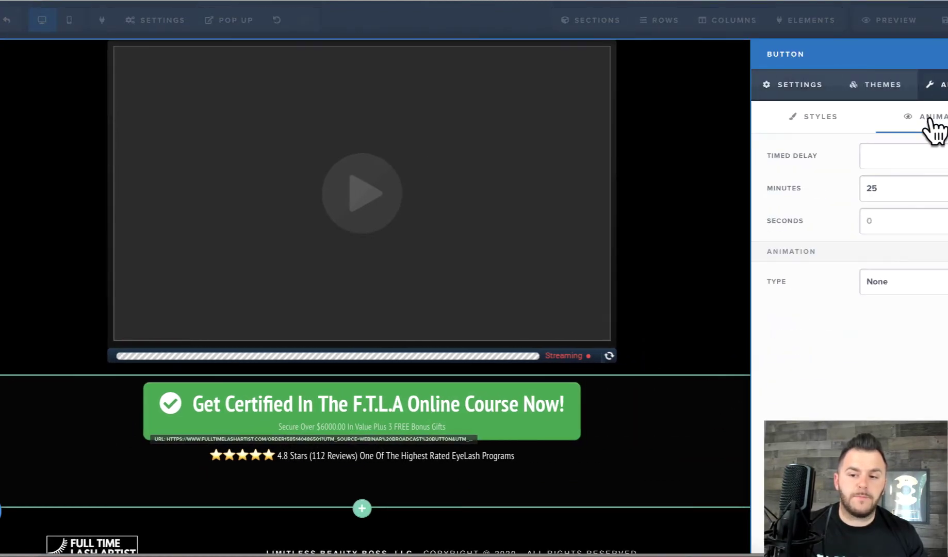
left_click(606, 451)
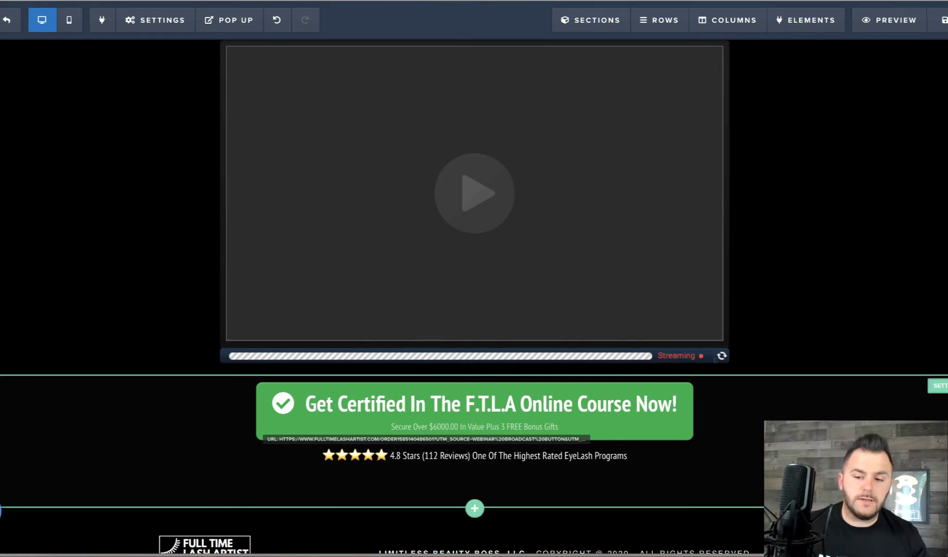
Inspect the timed delay of the whole section around the course button
left_click(939, 386)
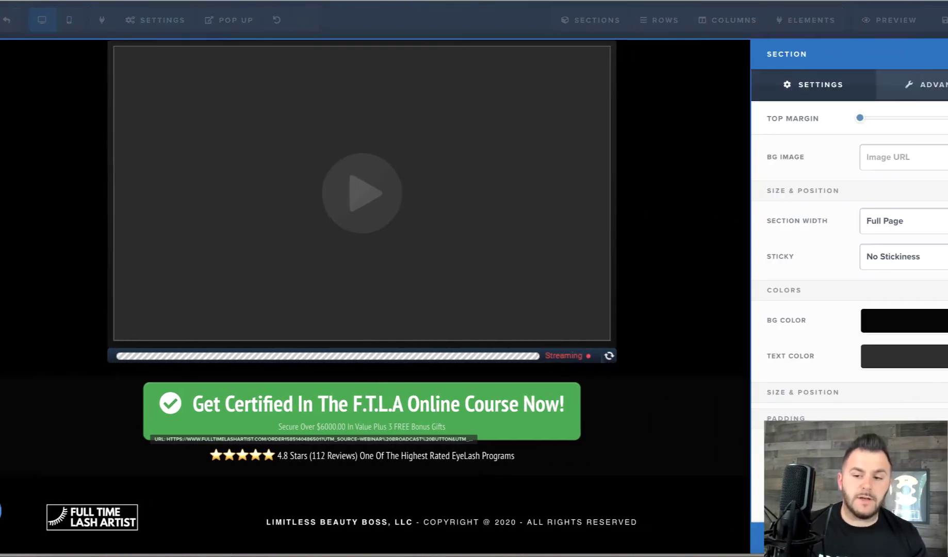
left_click(923, 84)
left_click(916, 117)
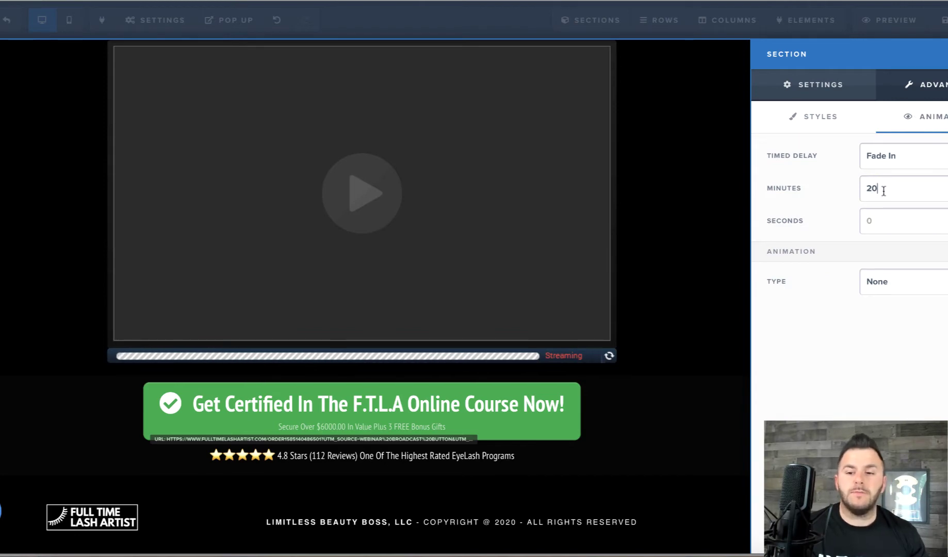
left_click(556, 402)
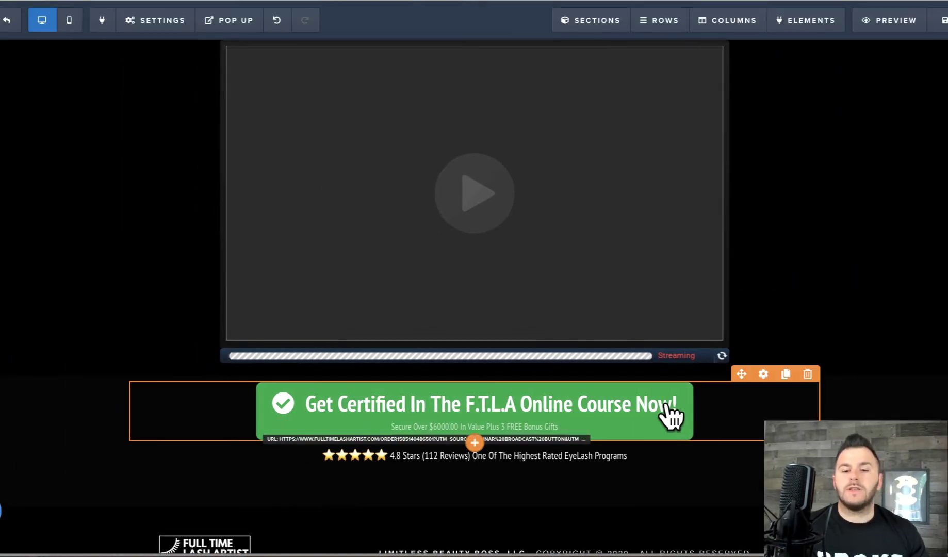
Reopen the course button's timed delay settings and select the value in its minutes field
left_click(764, 375)
left_click(936, 84)
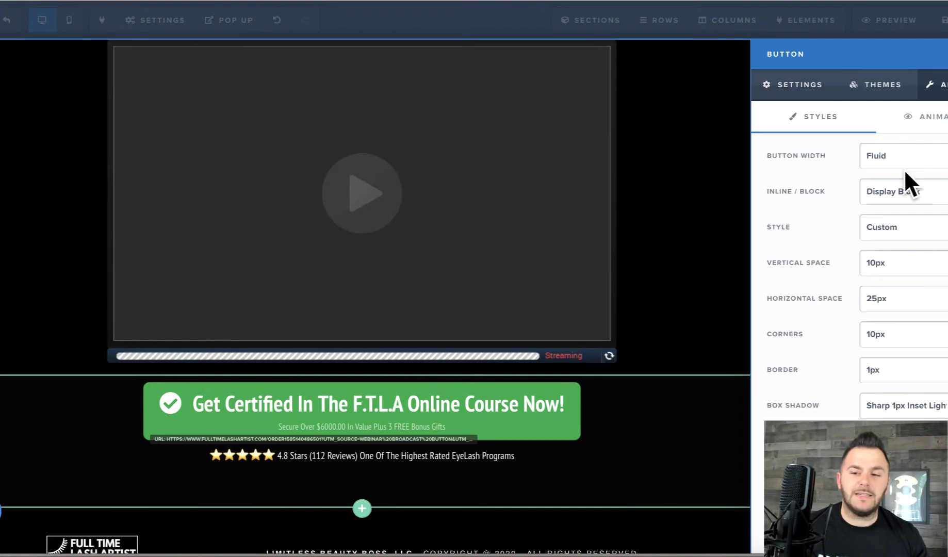
left_click(924, 120)
double_click(878, 192)
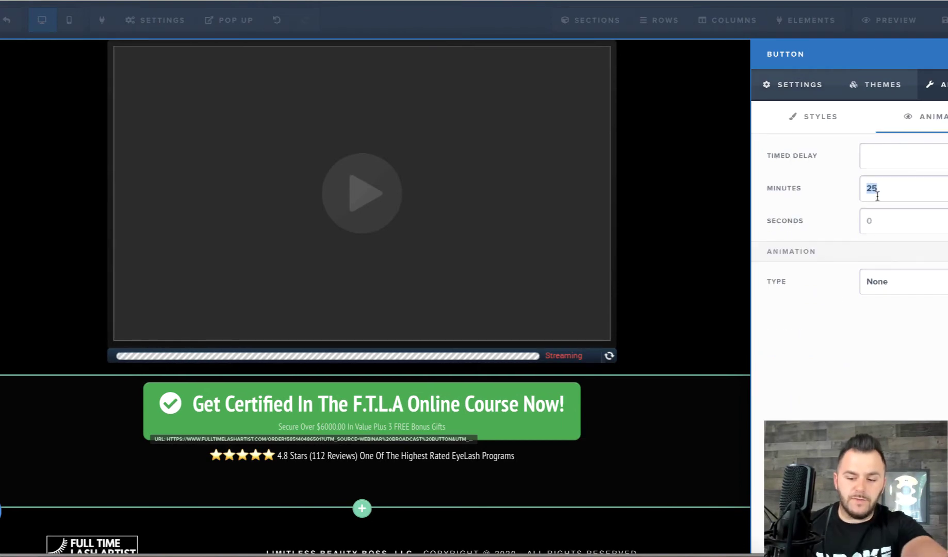
left_click(678, 324)
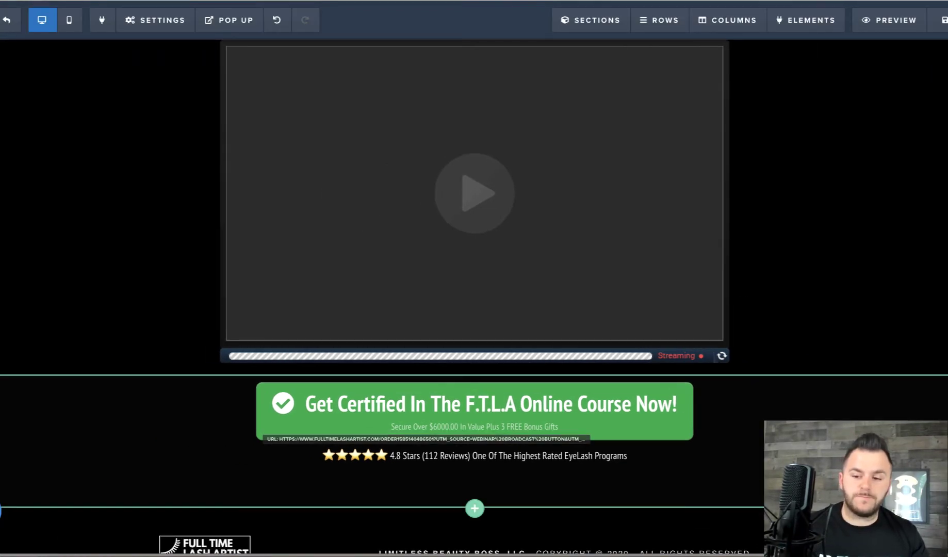
Bring up the section's timed delay settings again to review its fade-in timing
left_click(938, 386)
left_click(938, 87)
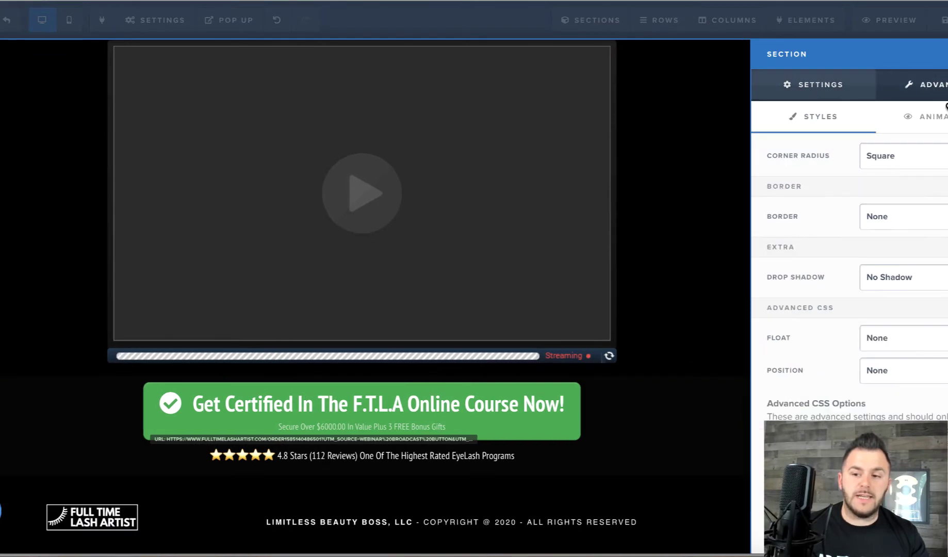
left_click(938, 116)
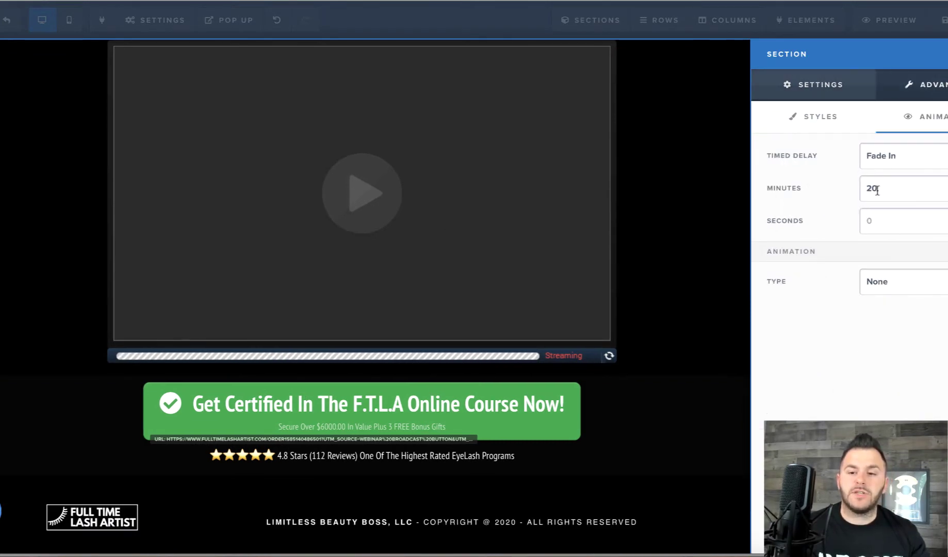
Dismiss the section settings and leave the broadcast room's page editor to return to the funnel steps
left_click(663, 320)
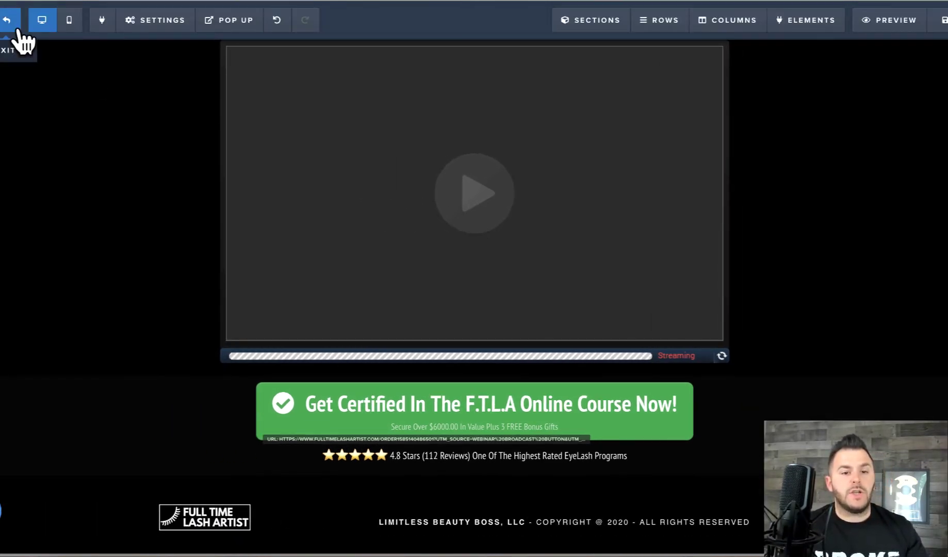
left_click(12, 27)
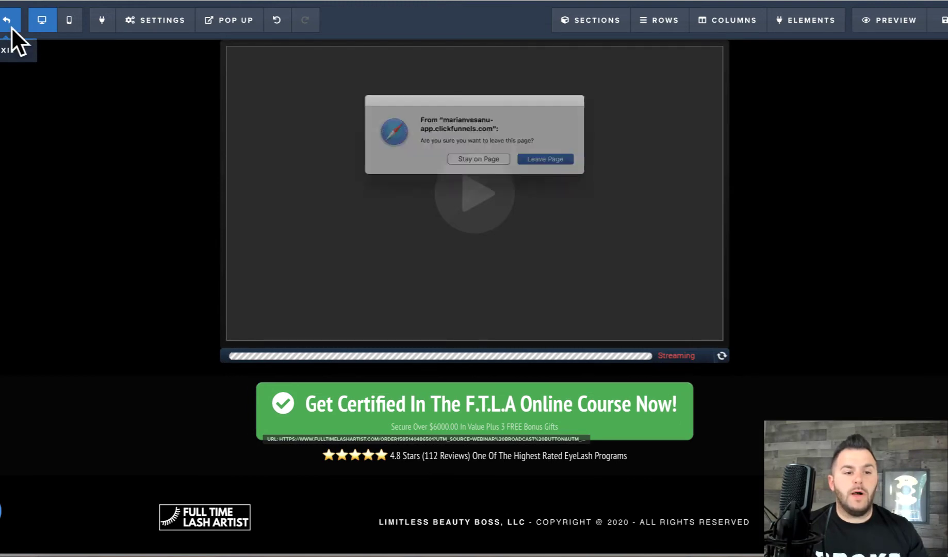
left_click(556, 165)
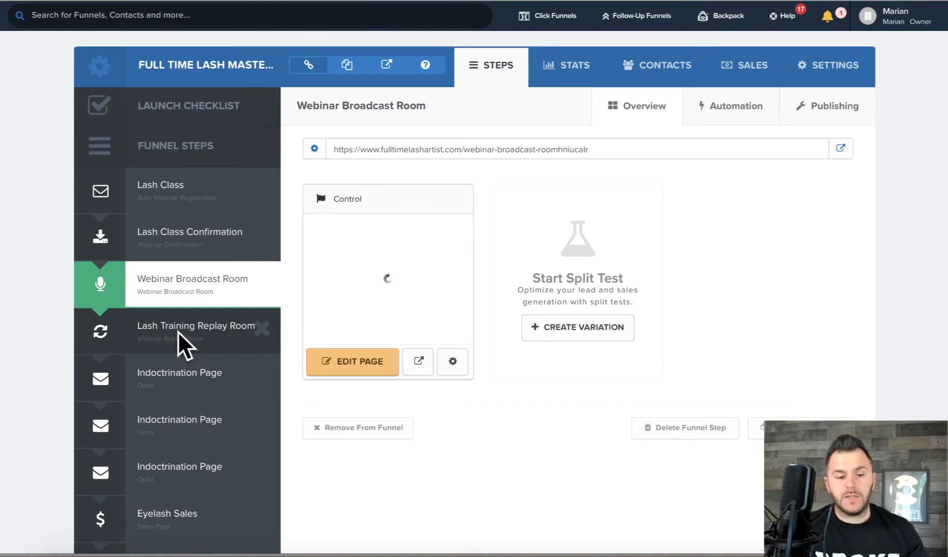
Open the Lash Training Replay Room page for editing, preview it through to its course button, and return to the funnel overview
left_click(176, 334)
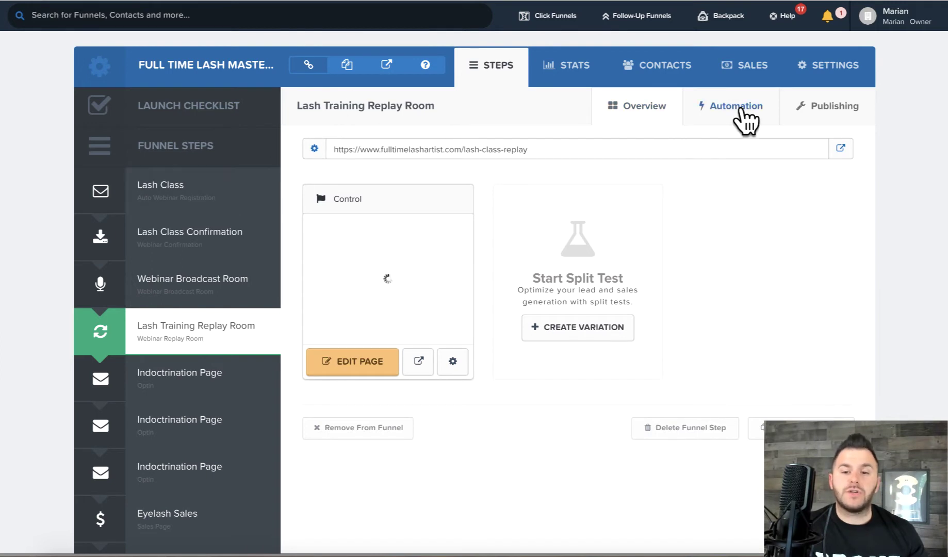
left_click(360, 362)
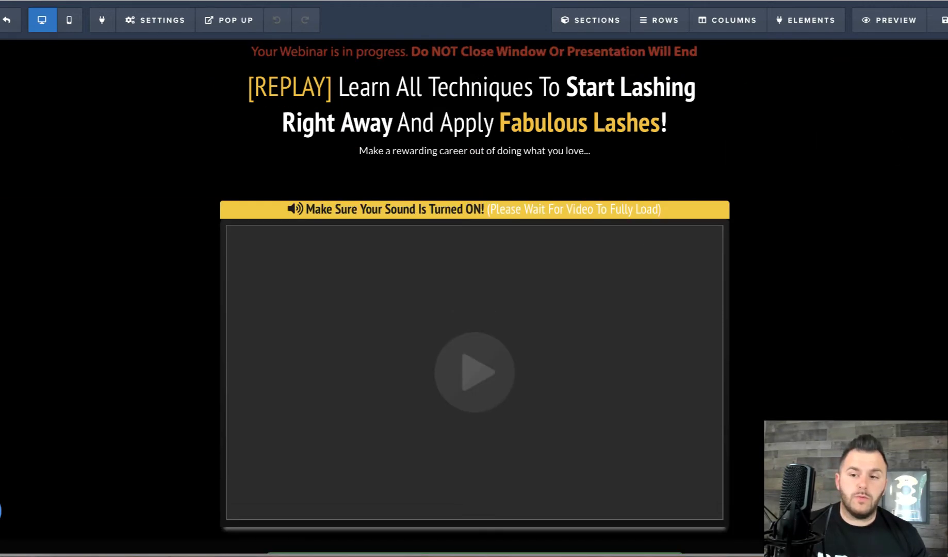
left_click(879, 20)
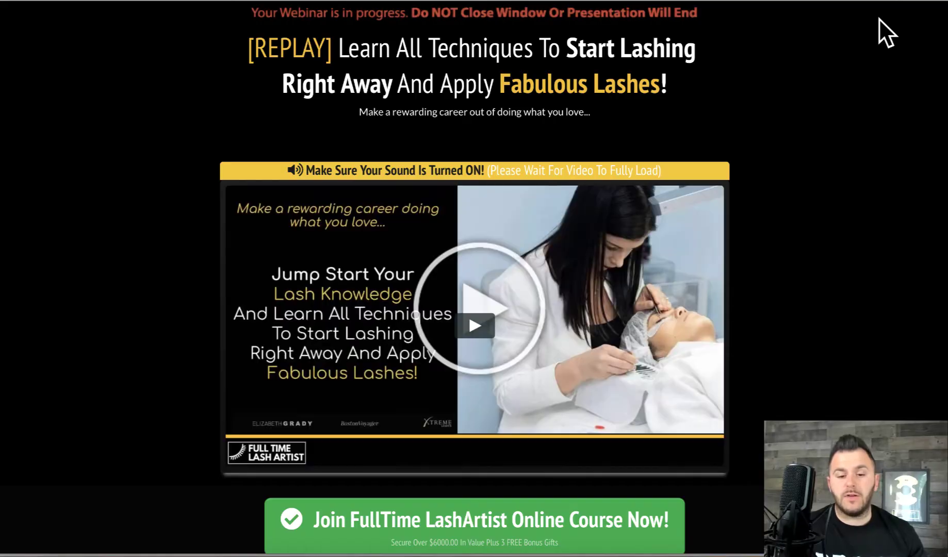
scroll(514, 322, "down", 3)
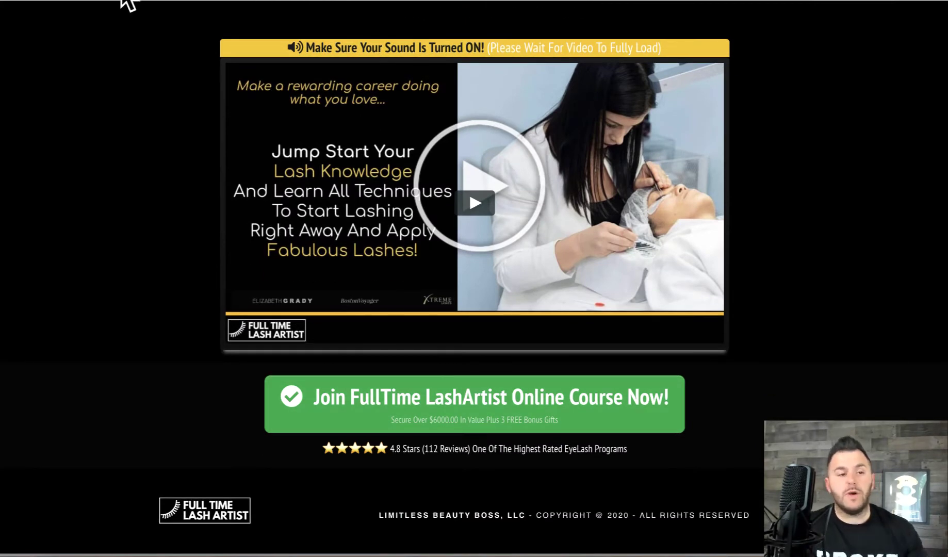
left_click(1, 5)
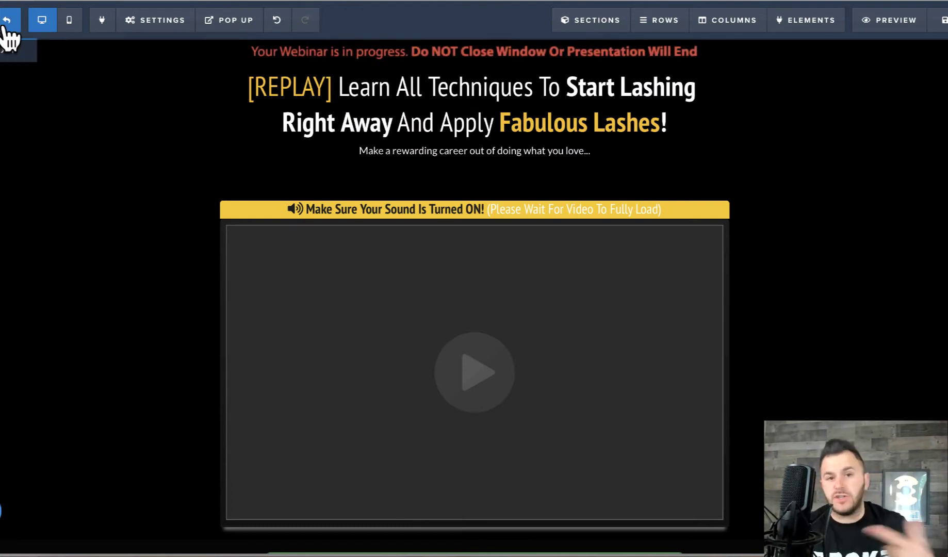
left_click(4, 24)
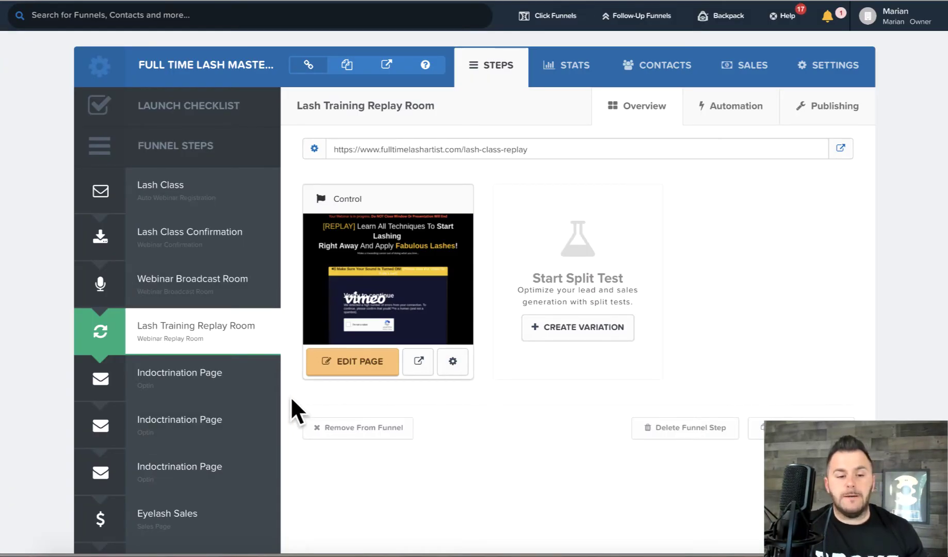
Open the live Eyelash Sales page and review it from the countdown header through the bonuses section
scroll(292, 401, "down", 4)
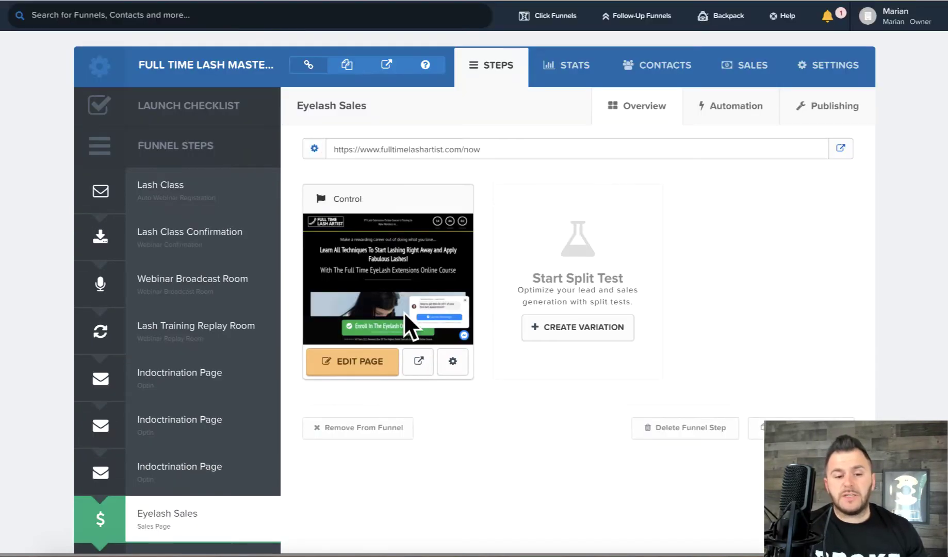
left_click(418, 361)
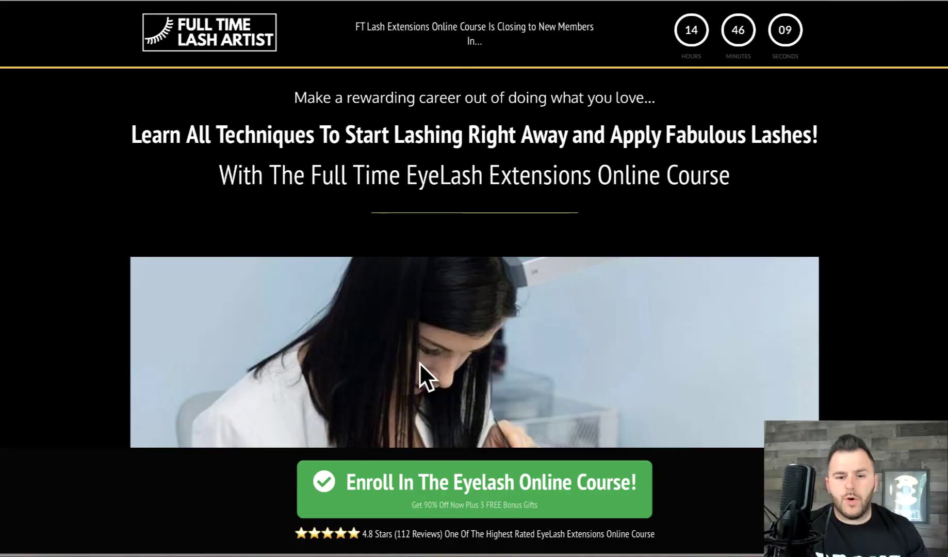
scroll(420, 362, "down", 5)
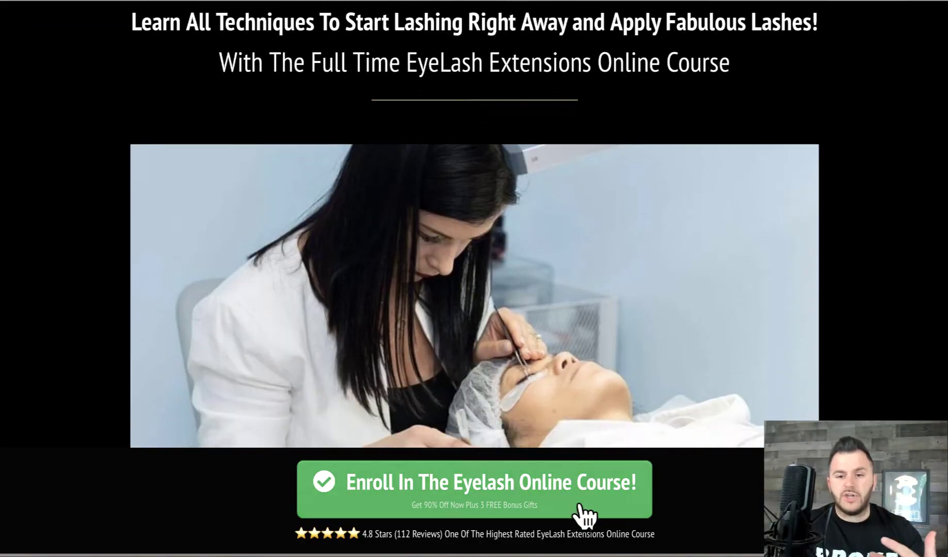
scroll(629, 411, "down", 10)
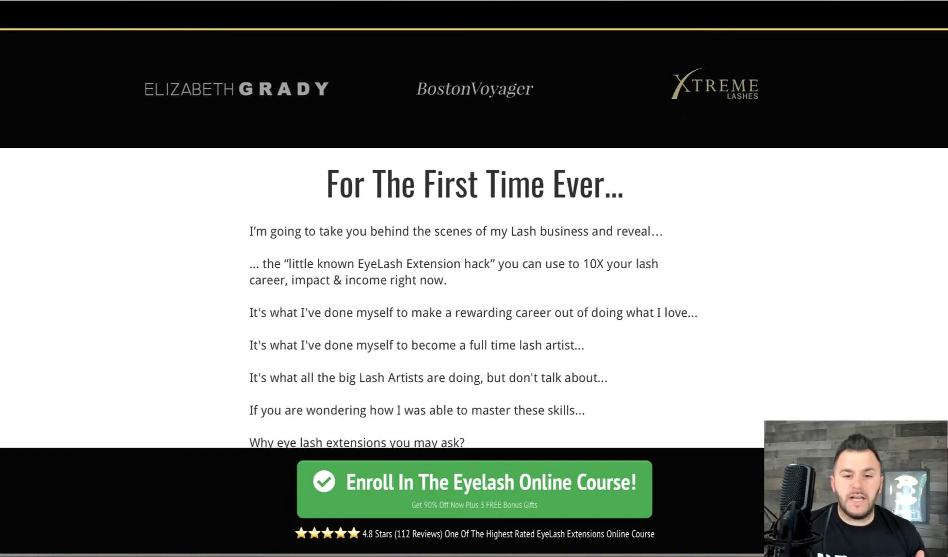
scroll(475, 224, "down", 12)
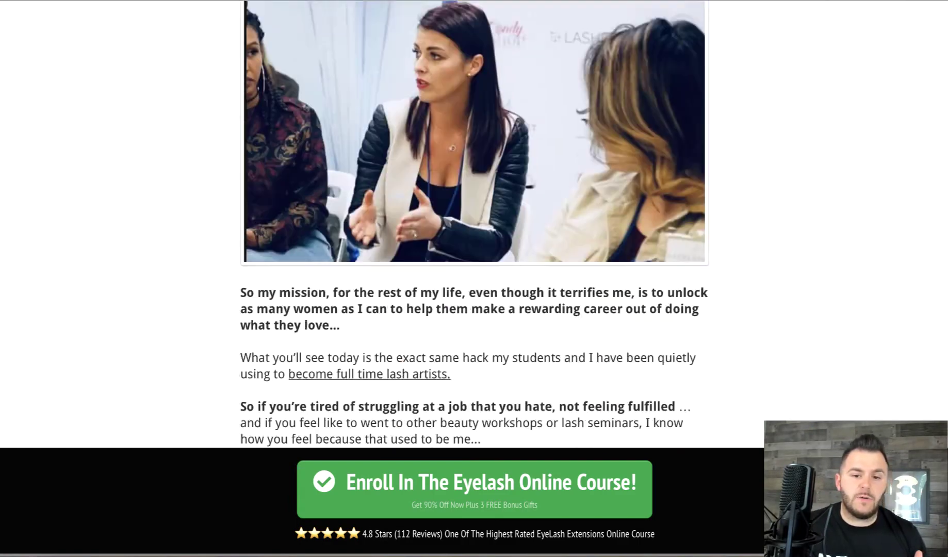
scroll(475, 224, "down", 20)
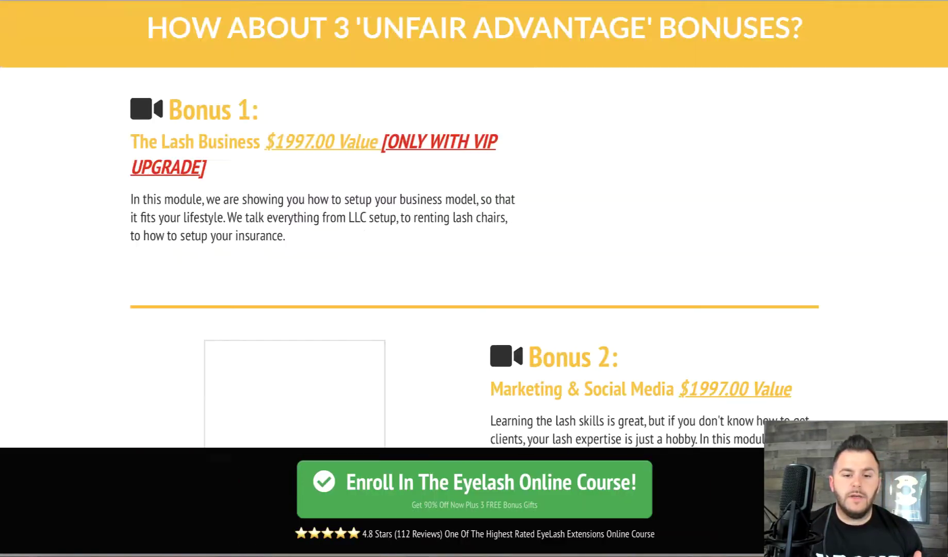
scroll(475, 224, "down", 10)
scroll(475, 224, "up", 20)
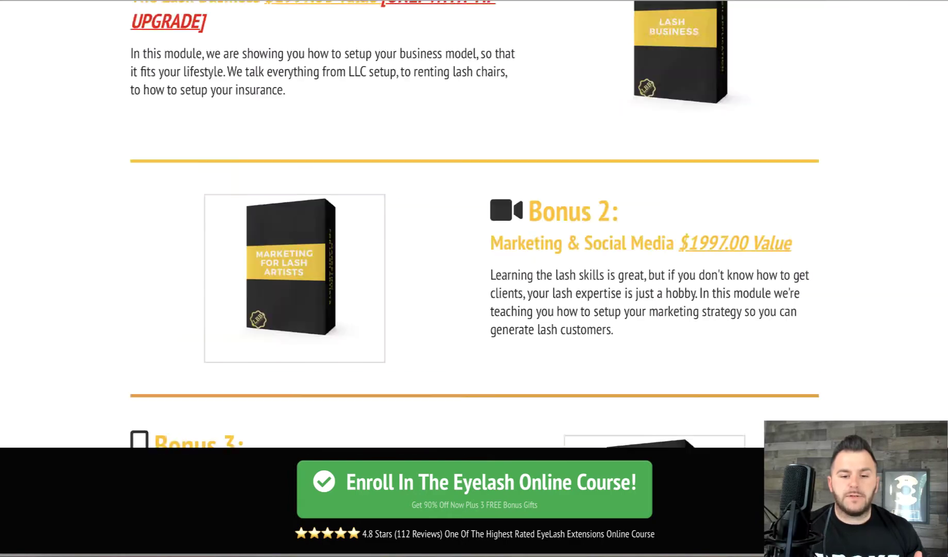
scroll(475, 224, "up", 20)
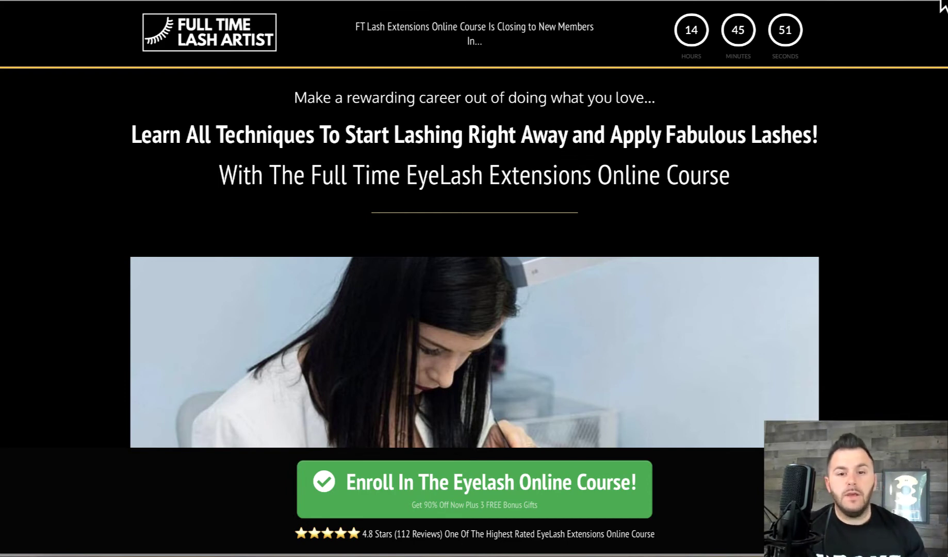
Trigger the sales page's 90% off exit pop-up, dismiss it, and return to the funnel overview
mouse_move(858, 9)
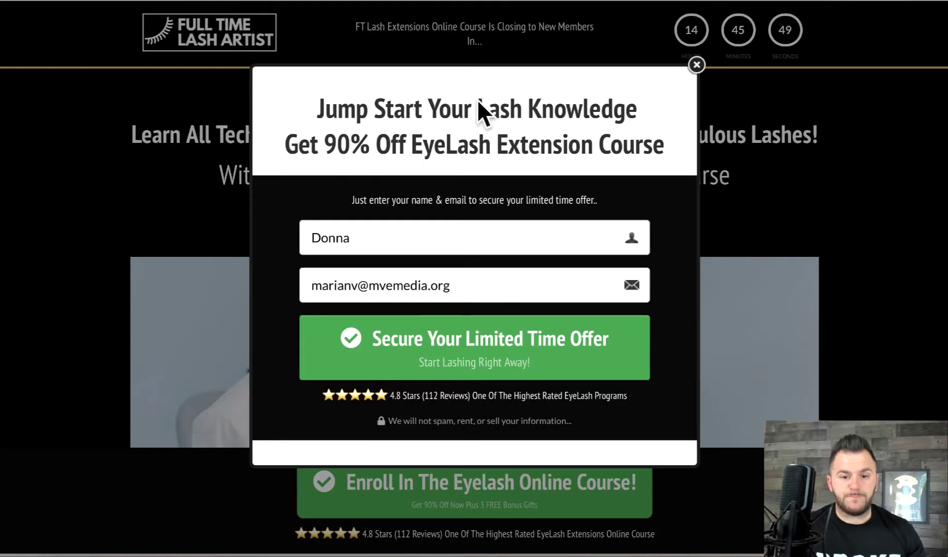
left_click(697, 65)
left_click(0, 6)
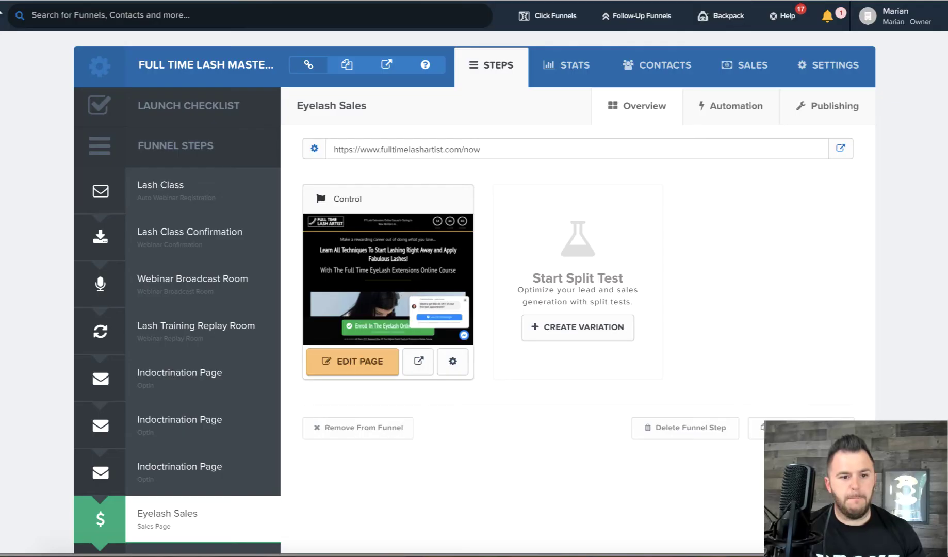
Select the Order funnel step, view its live order page, and return to the funnel overview
scroll(329, 491, "down", 3)
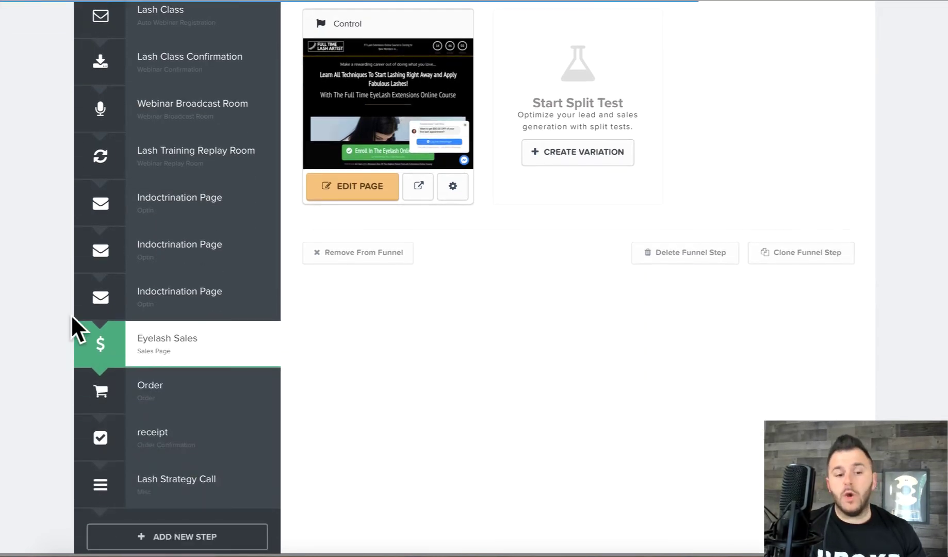
left_click(164, 398)
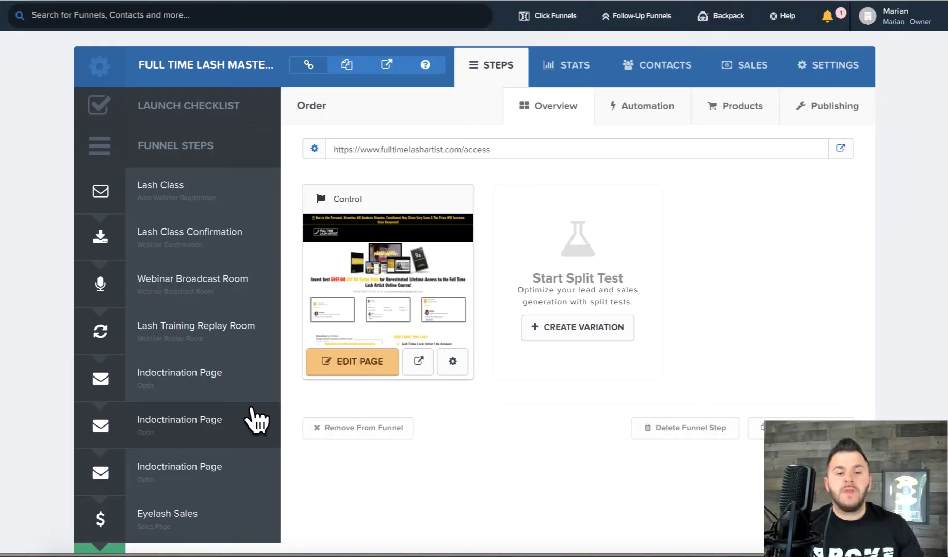
left_click(424, 356)
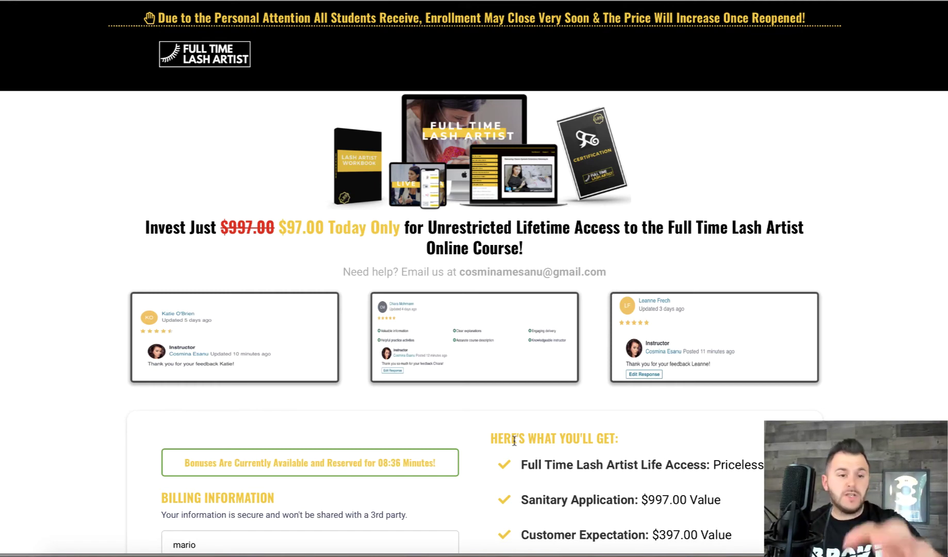
mouse_move(2, 1)
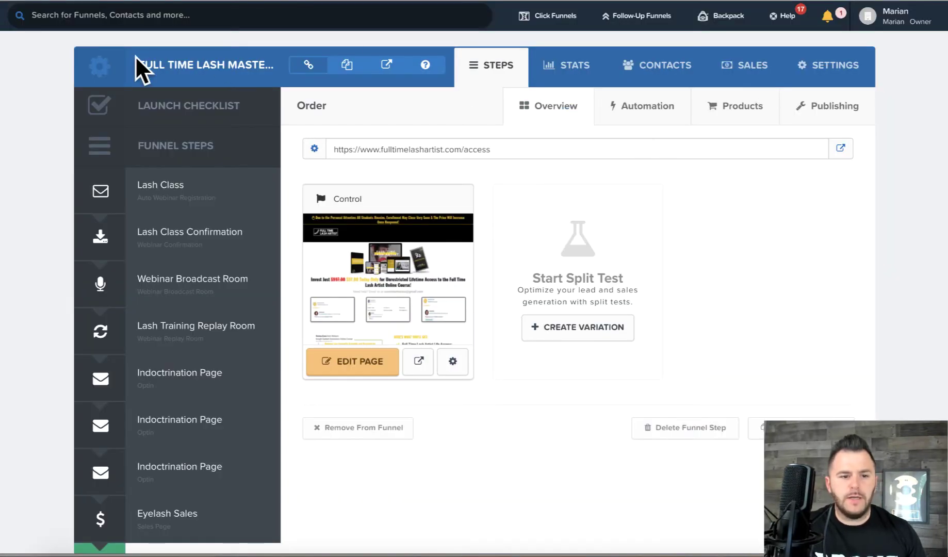
Open the Lash Class registration page for editing and change the Register My Spot Now button's colour to red
left_click(144, 185)
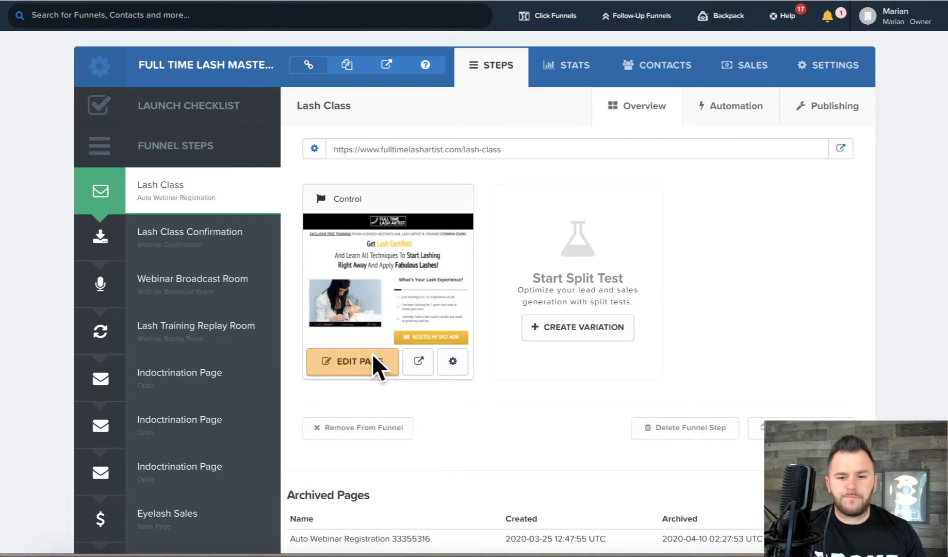
left_click(372, 355)
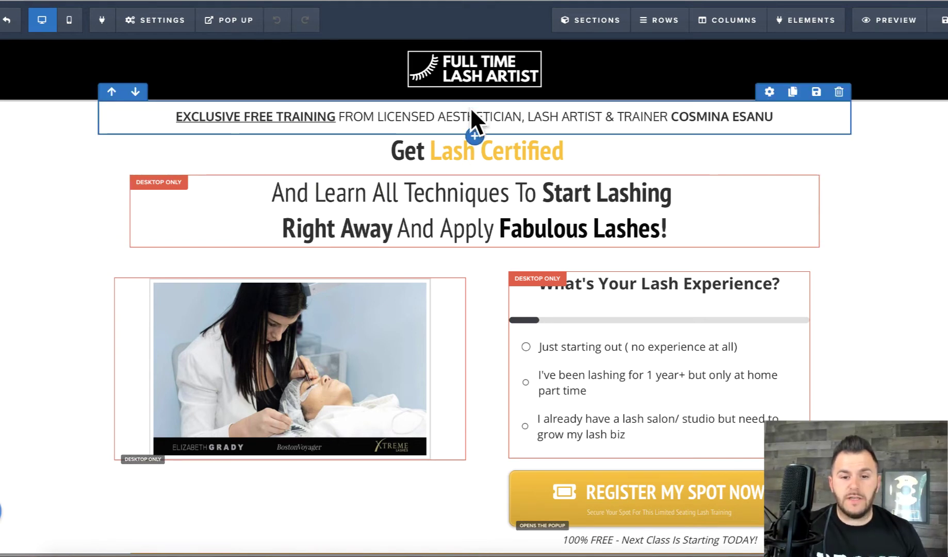
left_click(639, 477)
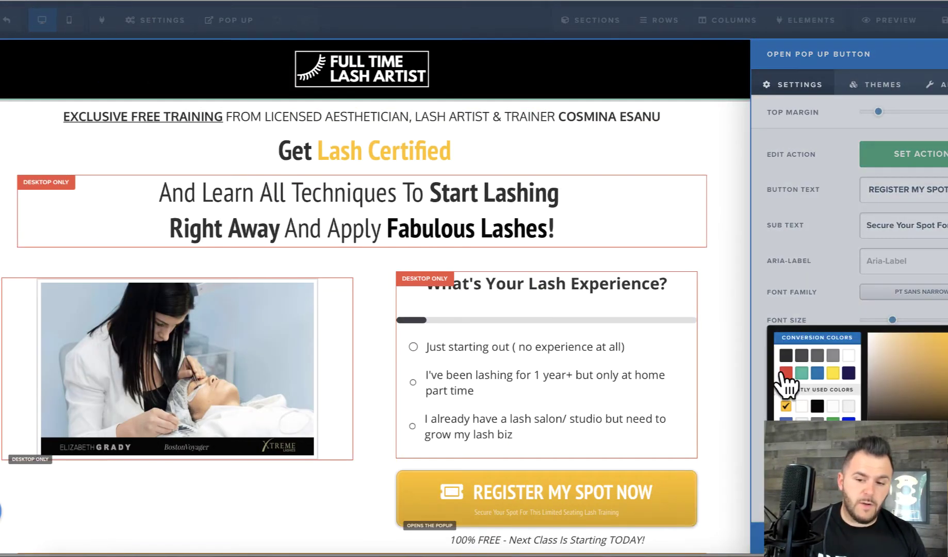
left_click(787, 373)
left_click(605, 387)
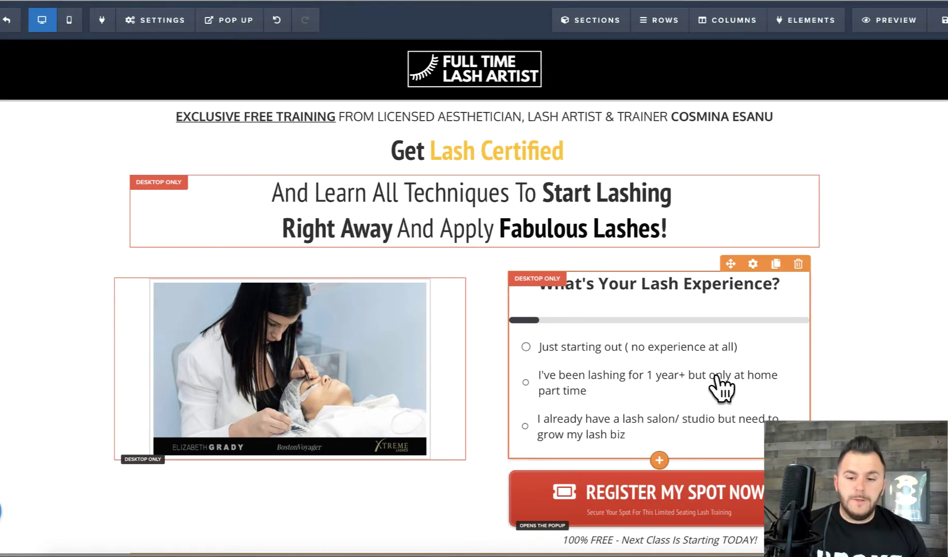
Select the headline text for editing, deselect it, and exit the registration page editor without saving
left_click(607, 208)
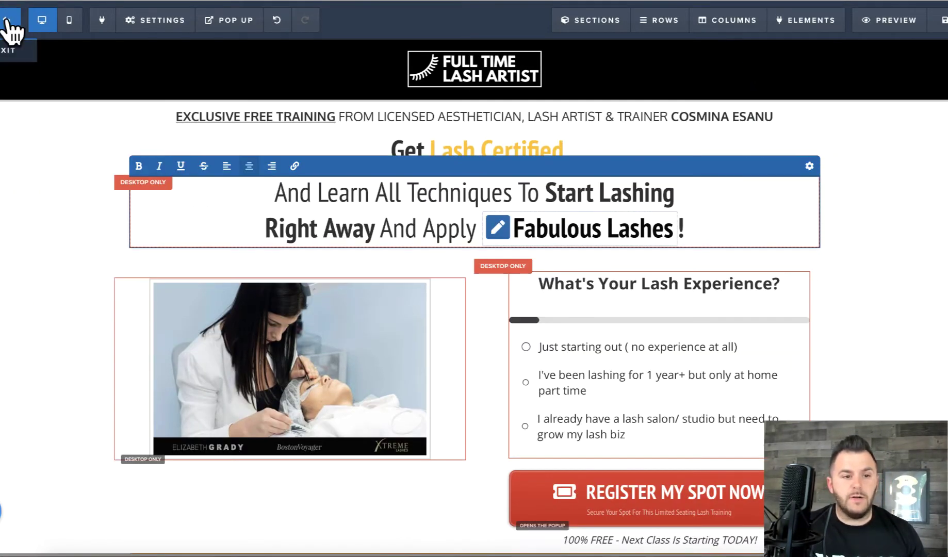
left_click(98, 57)
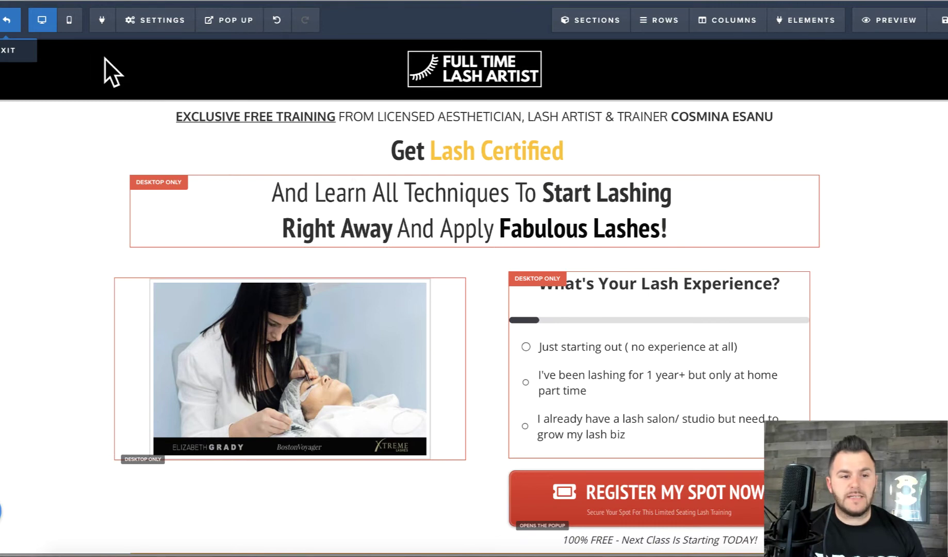
left_click(7, 20)
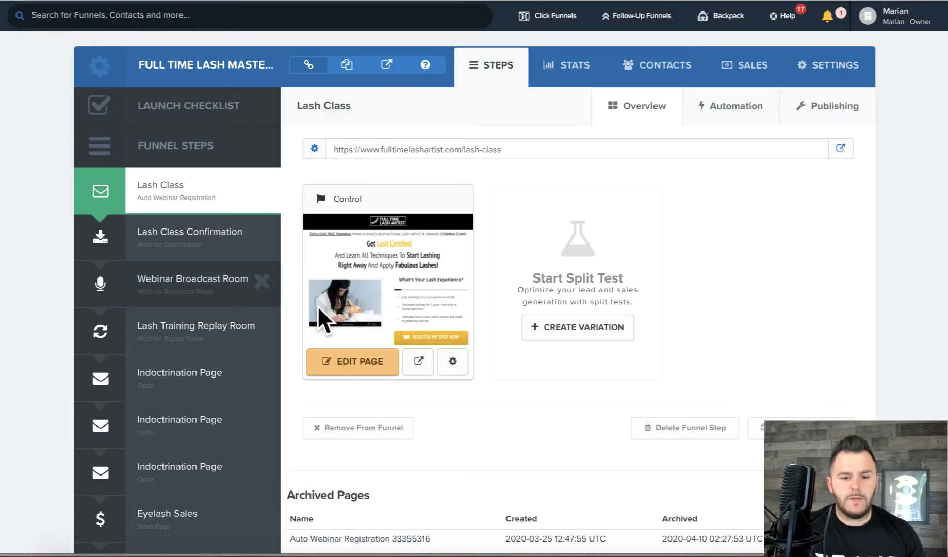
View the live Lash Class page, trigger and dismiss its Register Your Spot Now exit pop-up, and return to the funnel overview
left_click(417, 360)
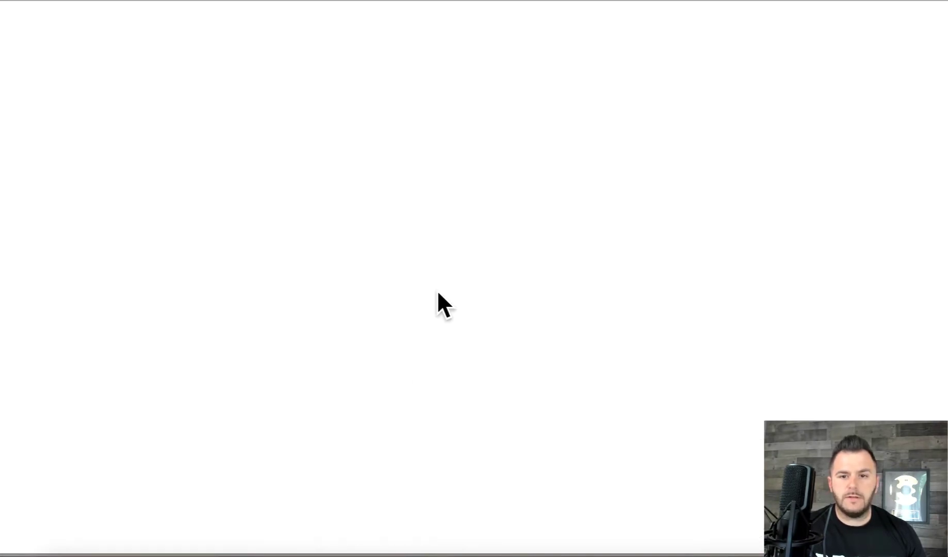
mouse_move(32, 6)
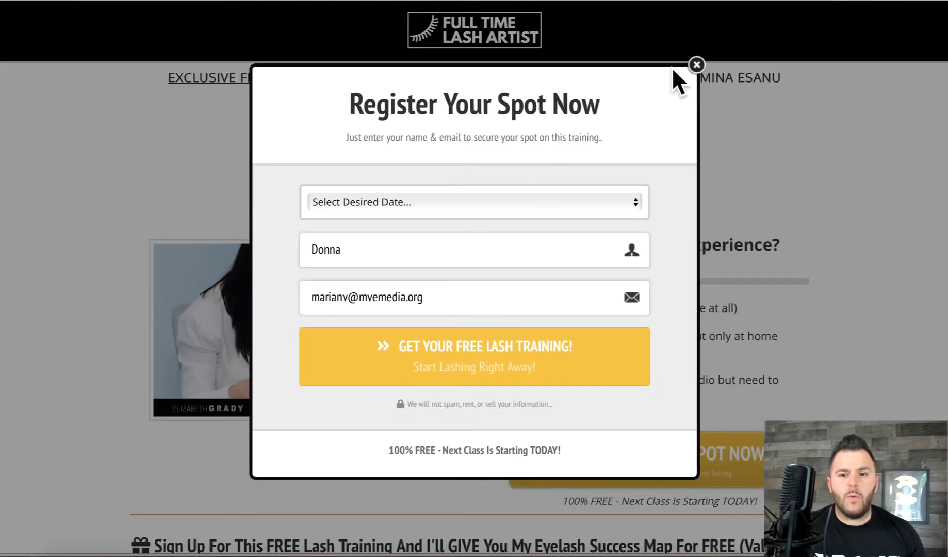
left_click(697, 64)
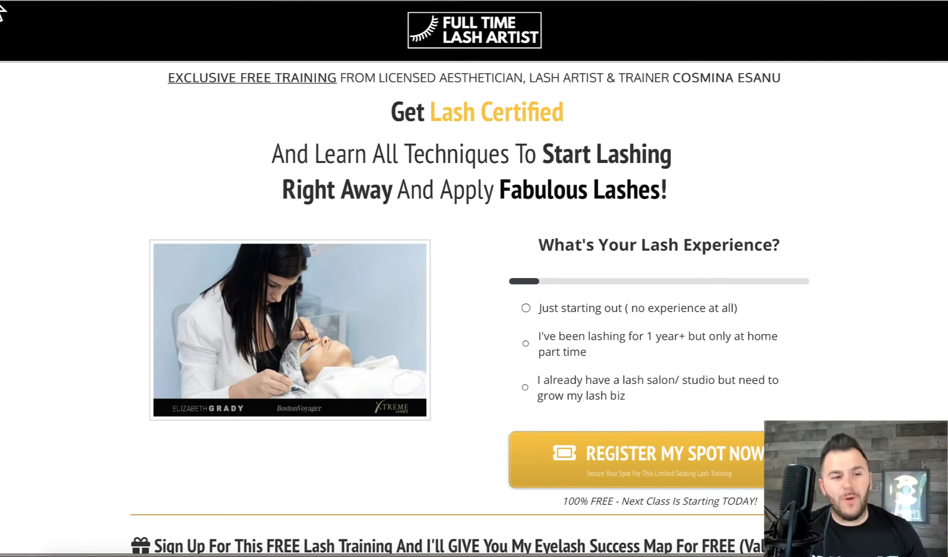
left_click(1, 7)
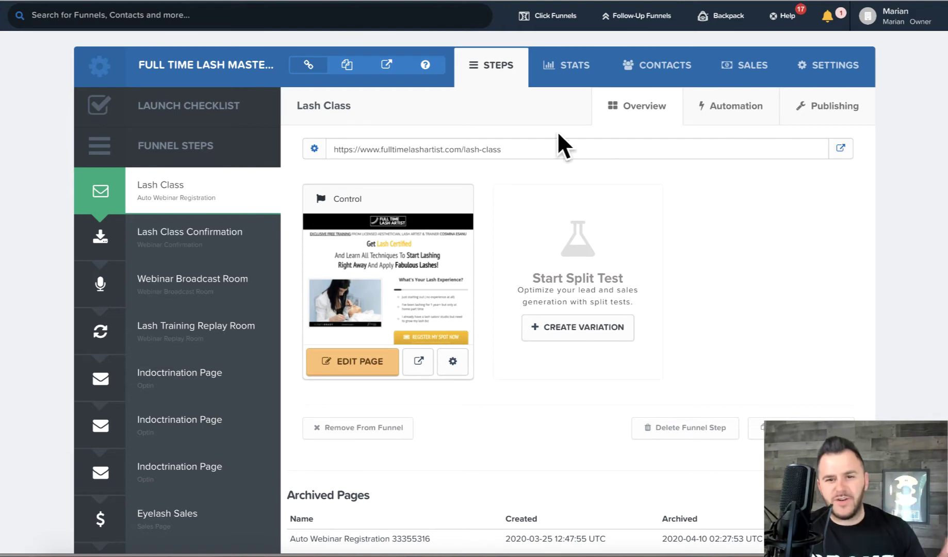
Go to the funnels list and start building a new funnel with the Cookbook Builder Process
mouse_move(544, 24)
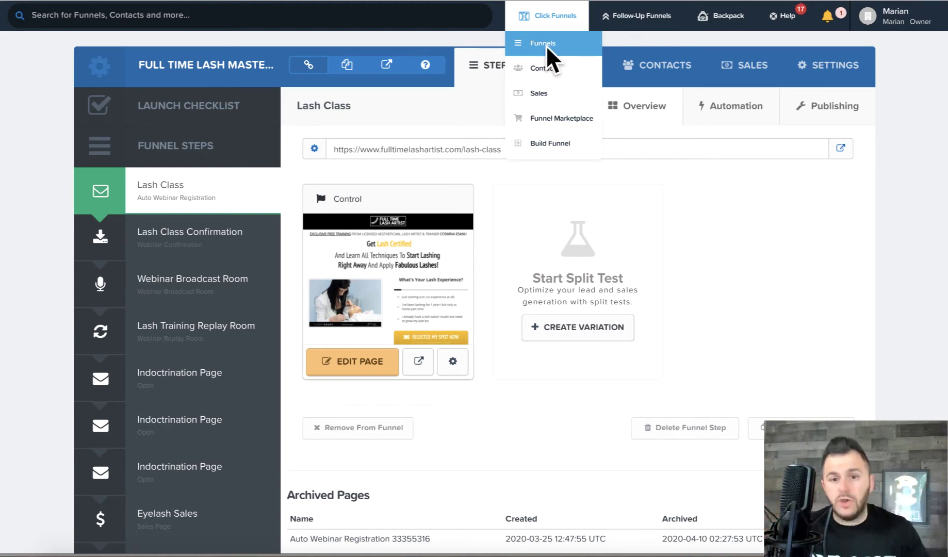
left_click(546, 46)
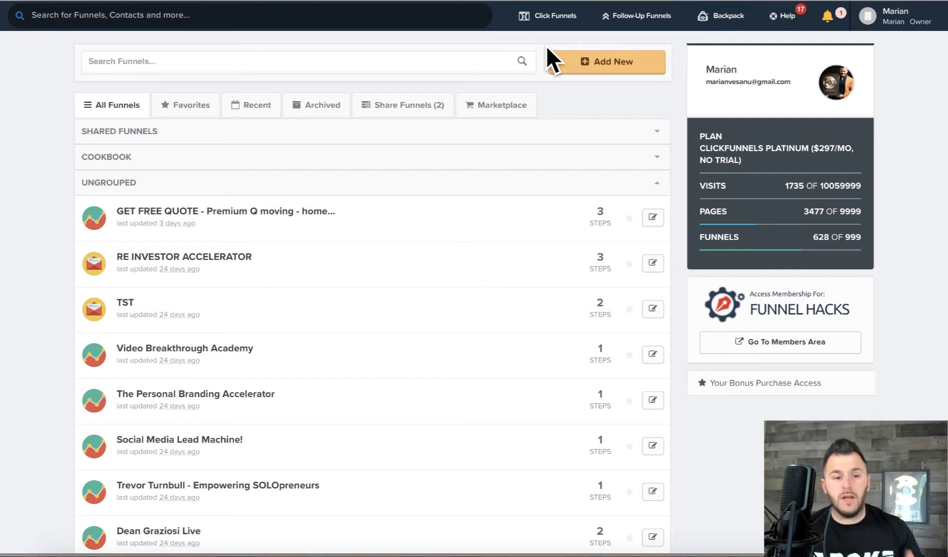
left_click(655, 70)
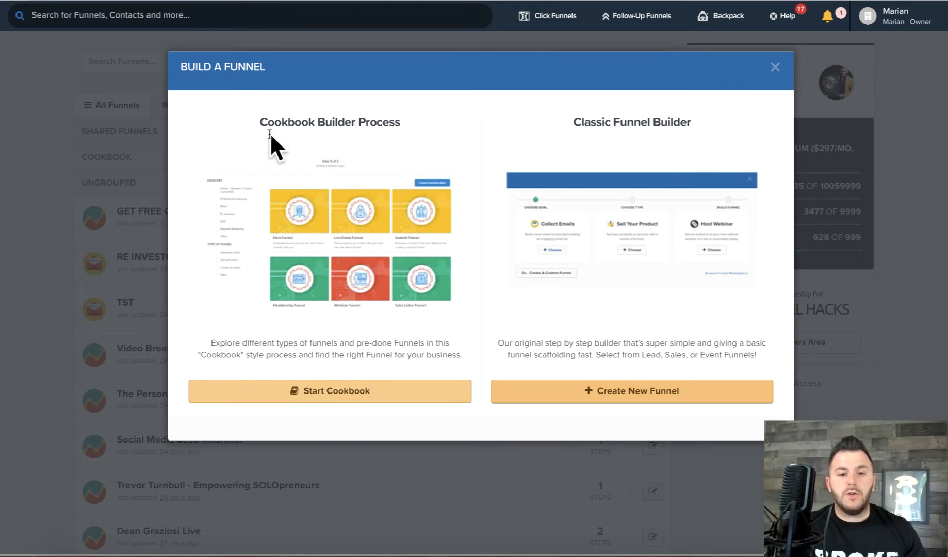
left_click_drag(333, 135, 500, 126)
left_click(444, 120)
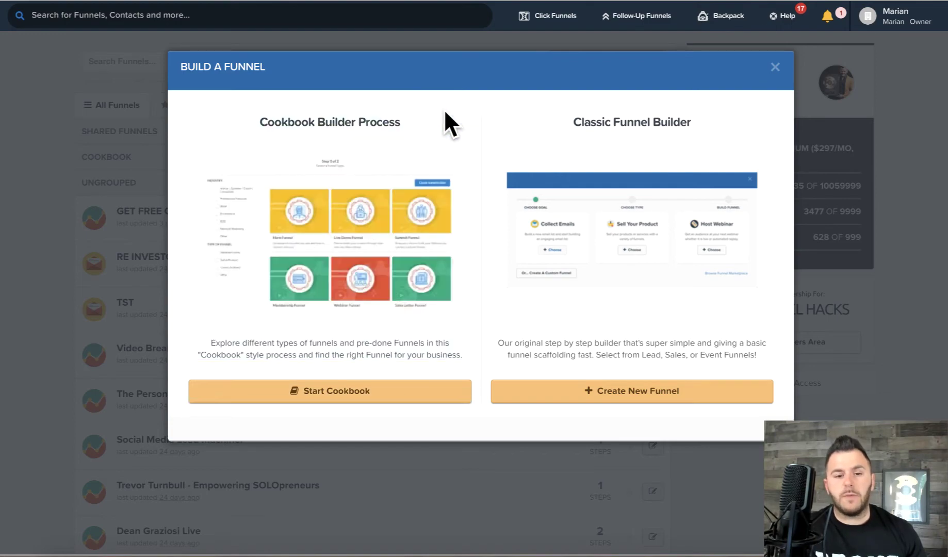
left_click(344, 395)
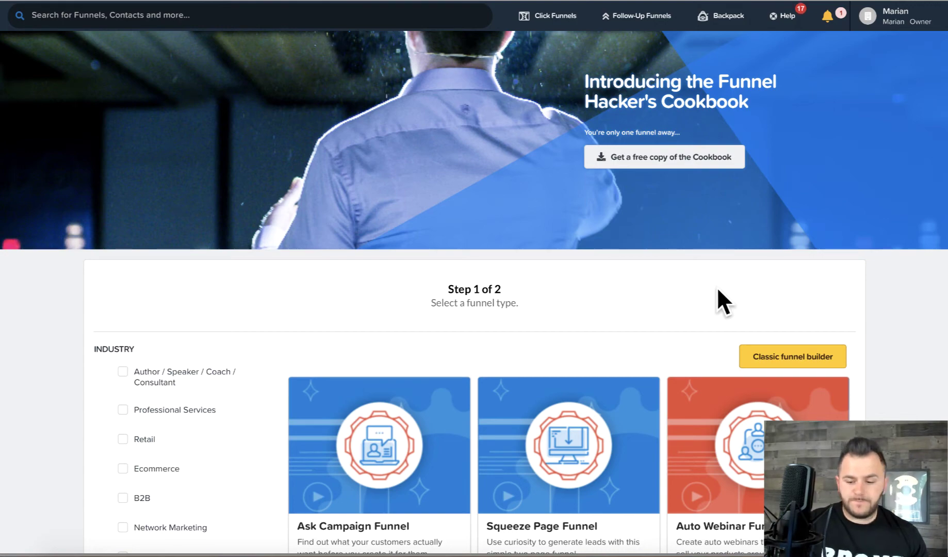
Filter funnel types by Author / Speaker / Coach / Consultant and Sell A Product, and select the Auto Webinar Funnel
scroll(567, 361, "down", 3)
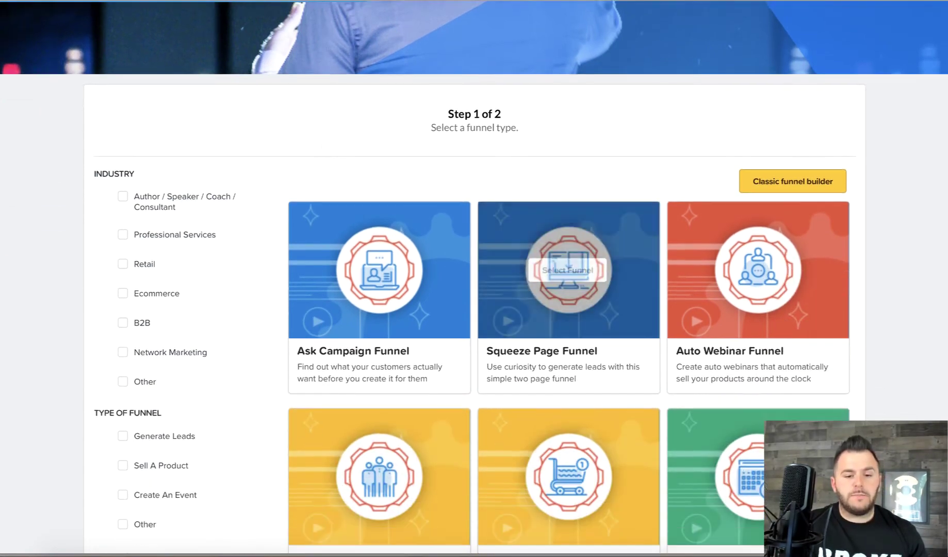
left_click(124, 173)
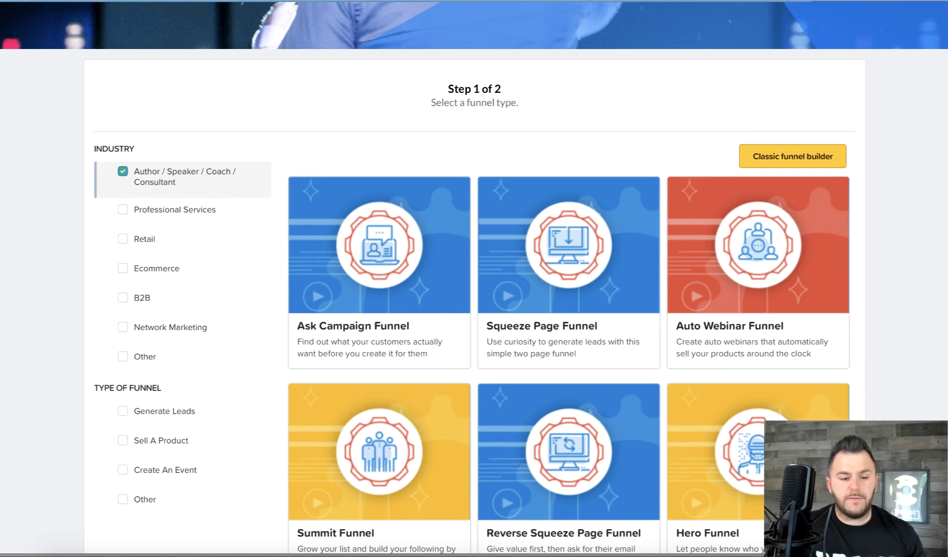
left_click(123, 441)
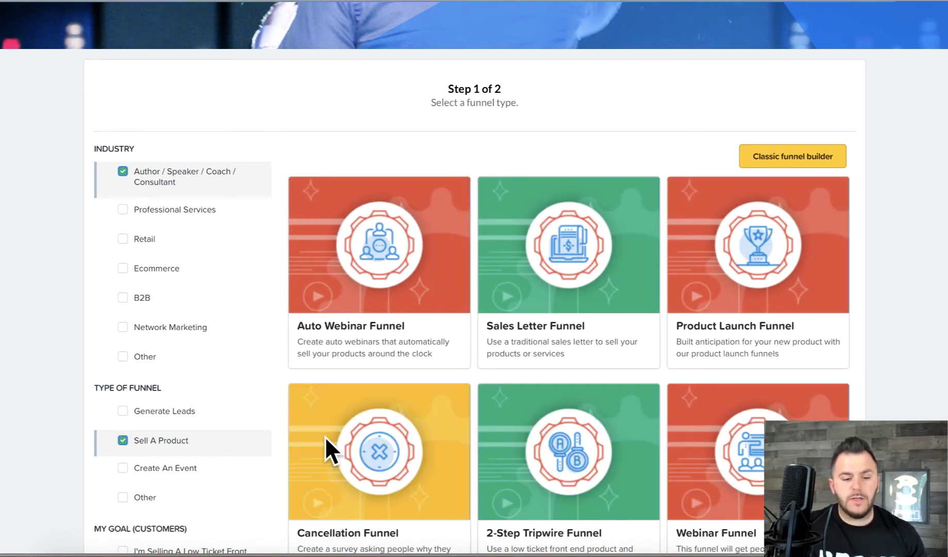
scroll(325, 436, "down", 1)
scroll(567, 361, "down", 1)
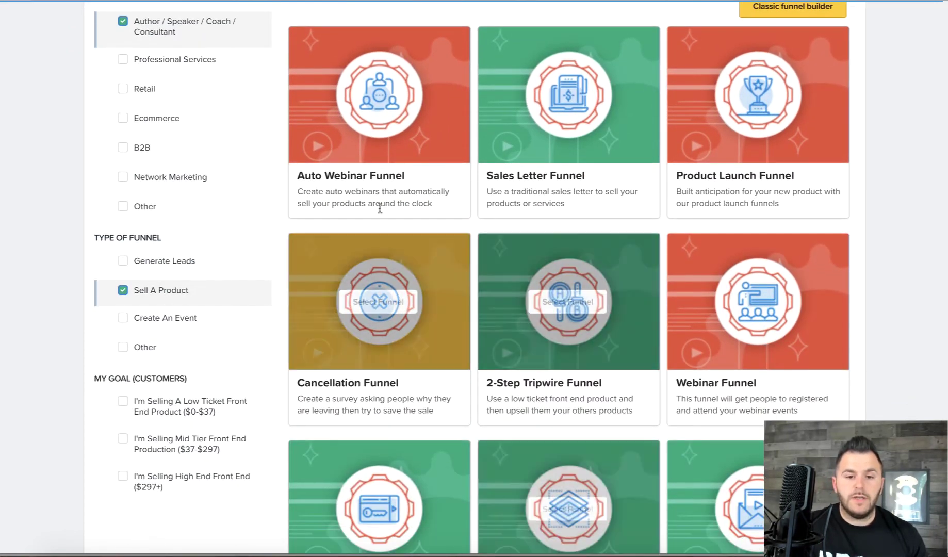
mouse_move(324, 171)
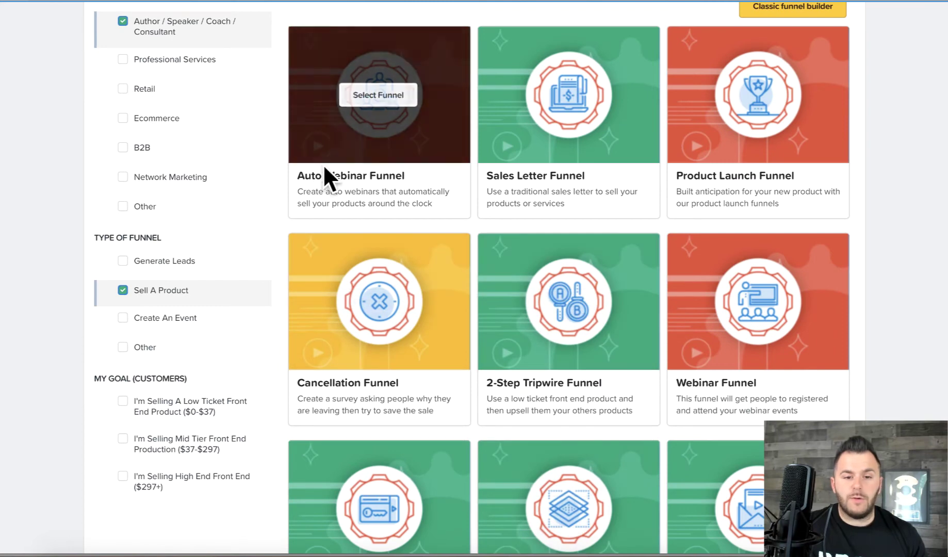
left_click(382, 96)
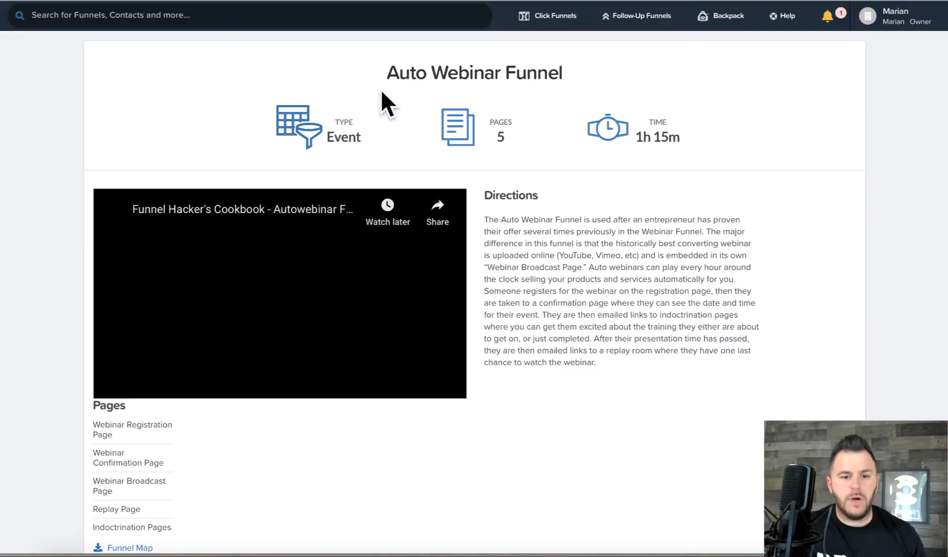
Review the Auto Webinar Funnel directions and open the free LUMINOS | Auto Webinar template
scroll(381, 99, "down", 1)
scroll(232, 175, "down", 10)
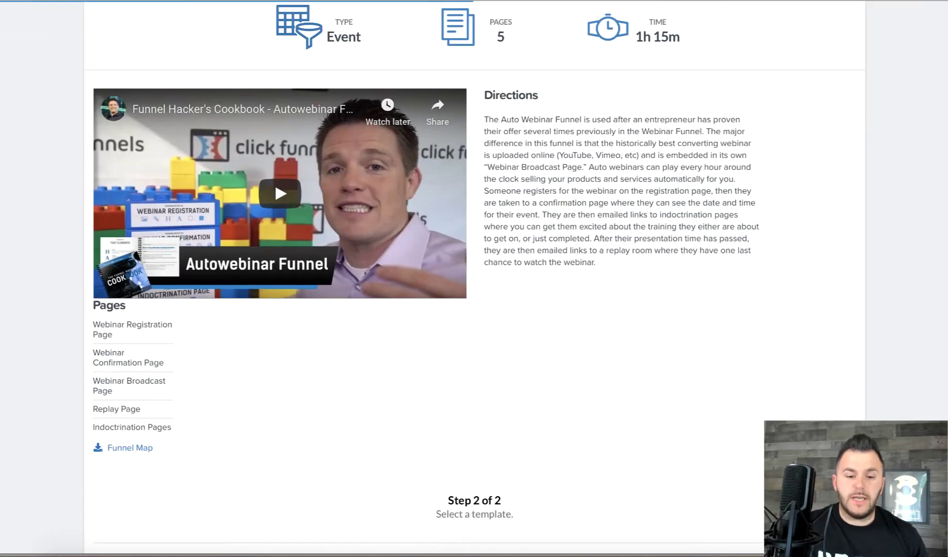
scroll(234, 178, "down", 1)
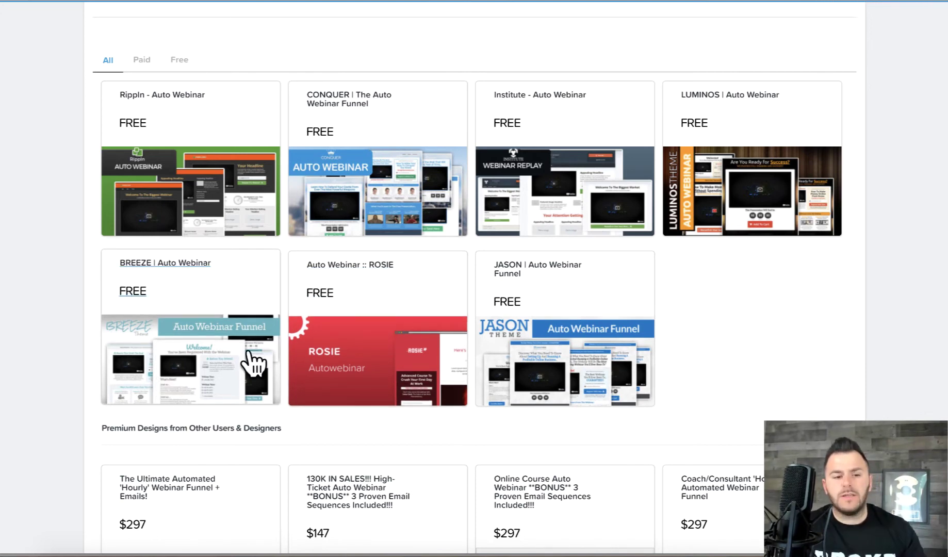
left_click(759, 179)
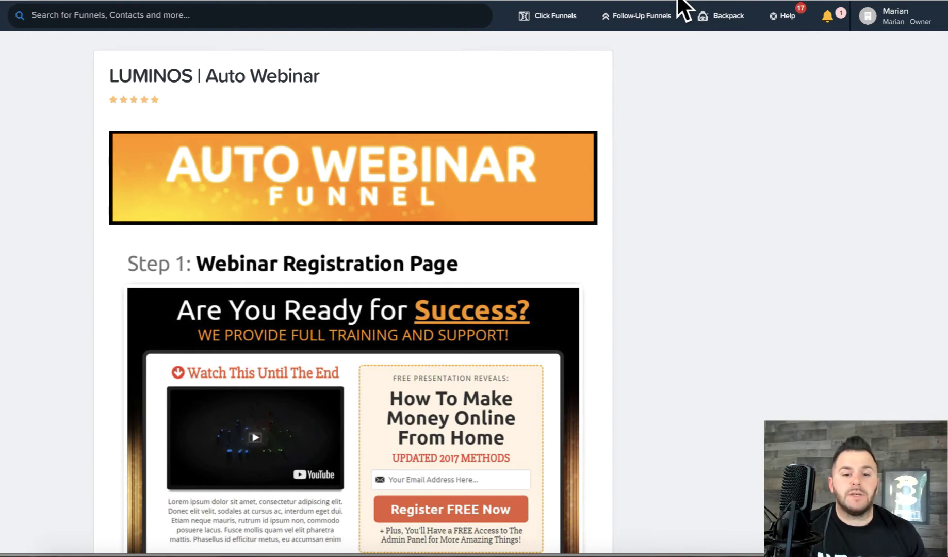
Look through the LUMINOS template's registration, confirmation, broadcast, replay and indoctrination page previews and get the funnel
scroll(685, 136, "down", 2)
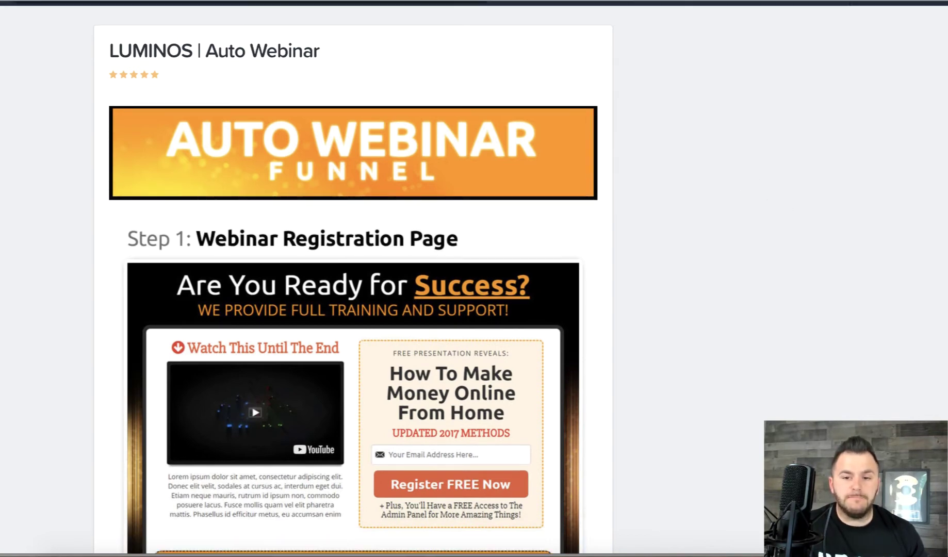
scroll(354, 279, "down", 15)
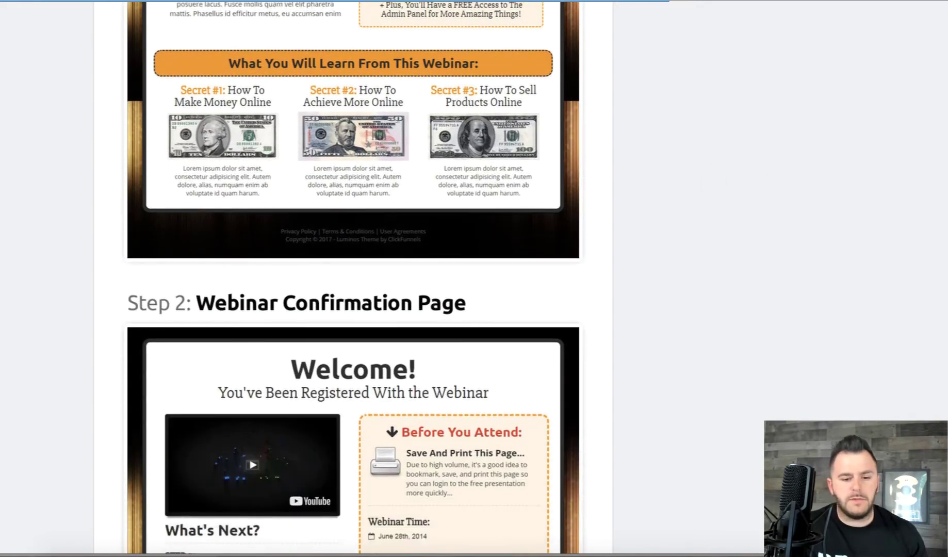
scroll(440, 439, "down", 13)
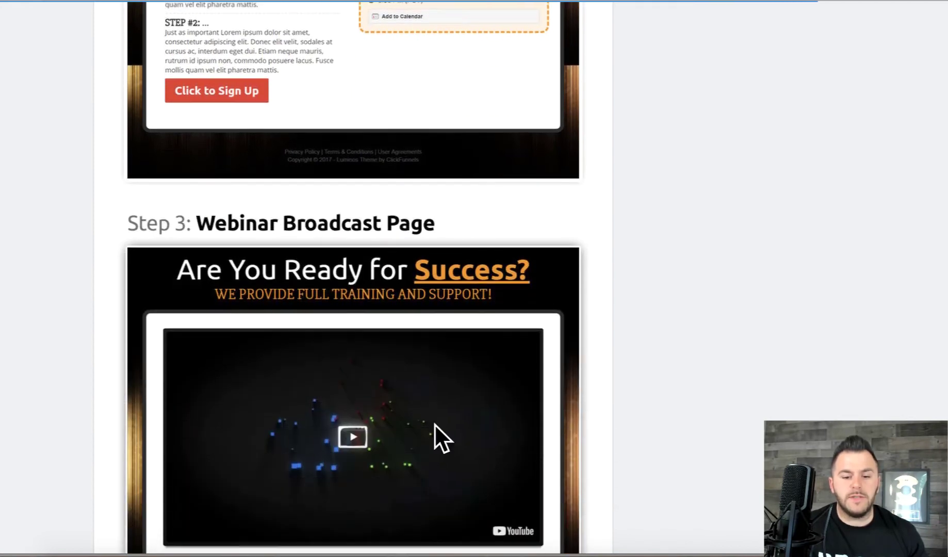
scroll(354, 279, "down", 15)
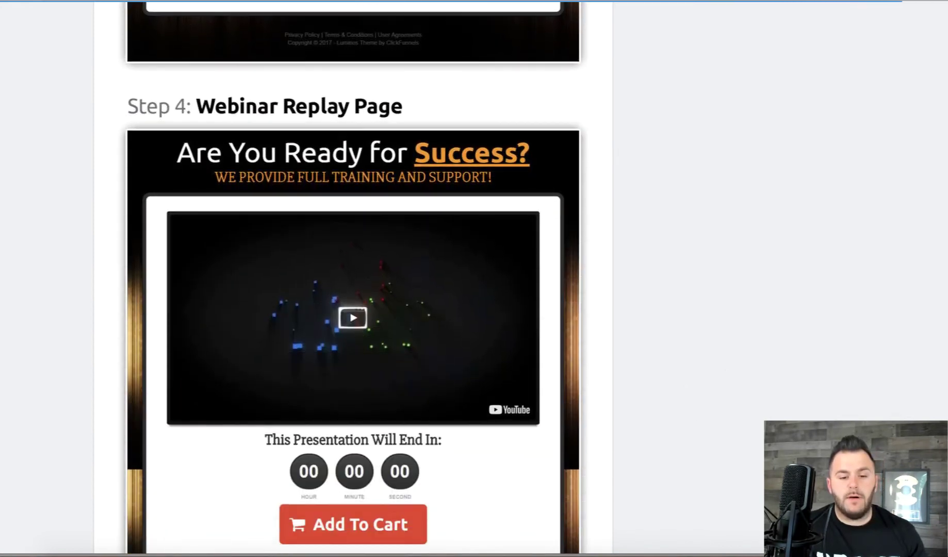
scroll(354, 278, "down", 15)
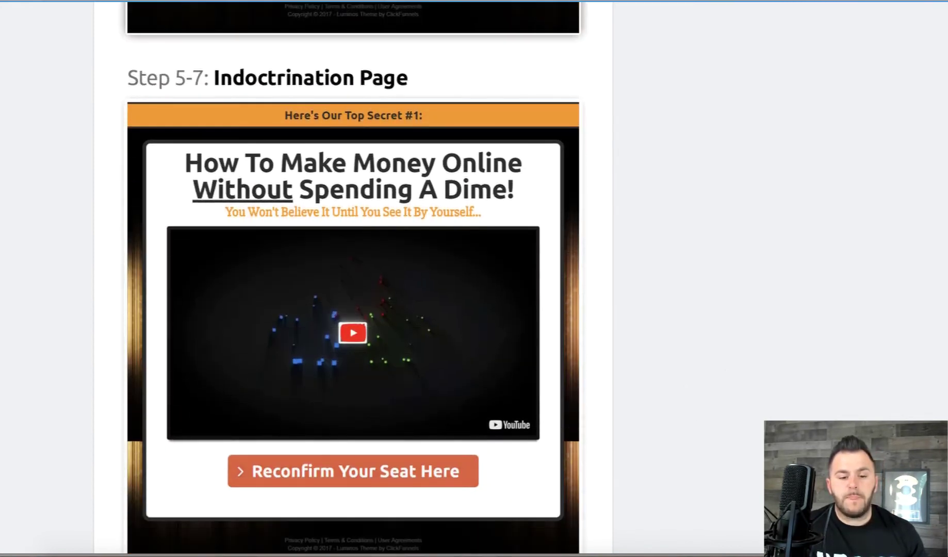
scroll(243, 438, "down", 3)
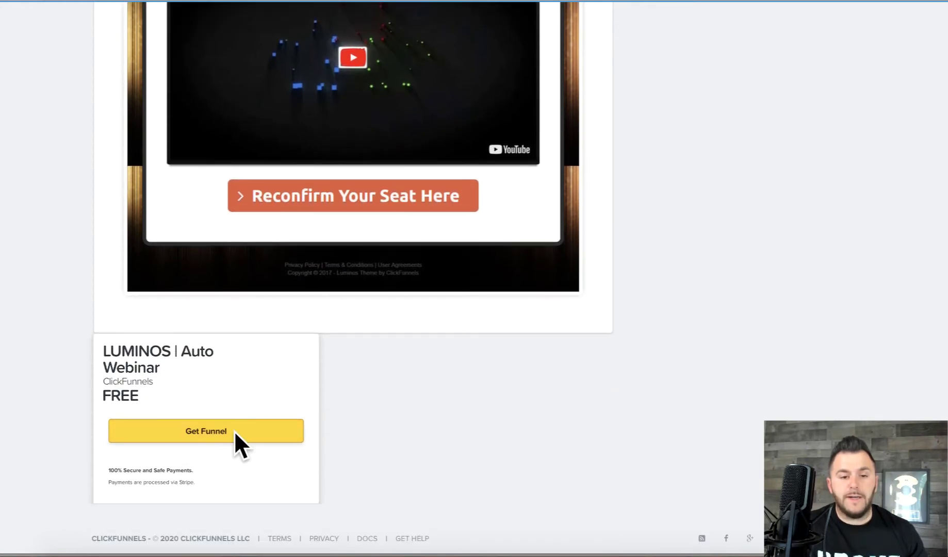
left_click(235, 434)
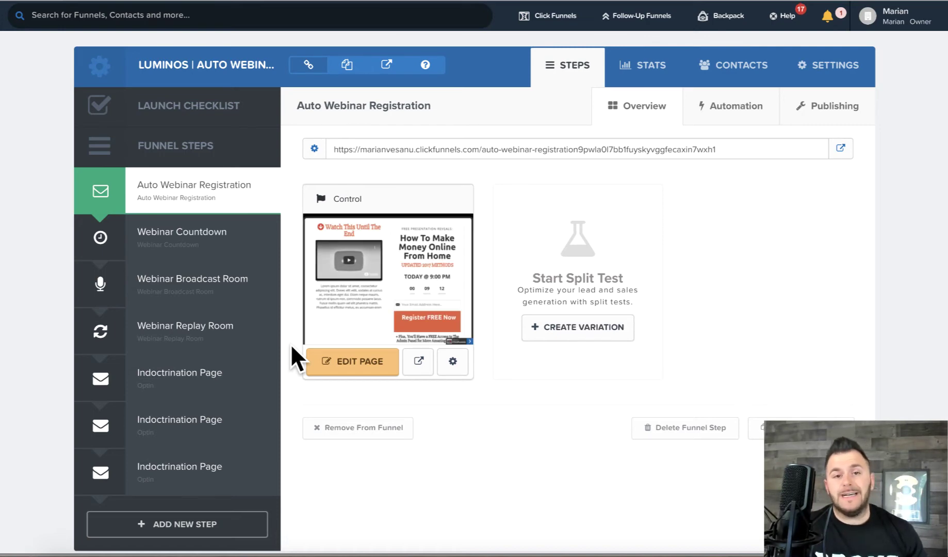
Add a new funnel step named Checkout to the LUMINOS funnel, leaving its path blank
scroll(279, 361, "down", 2)
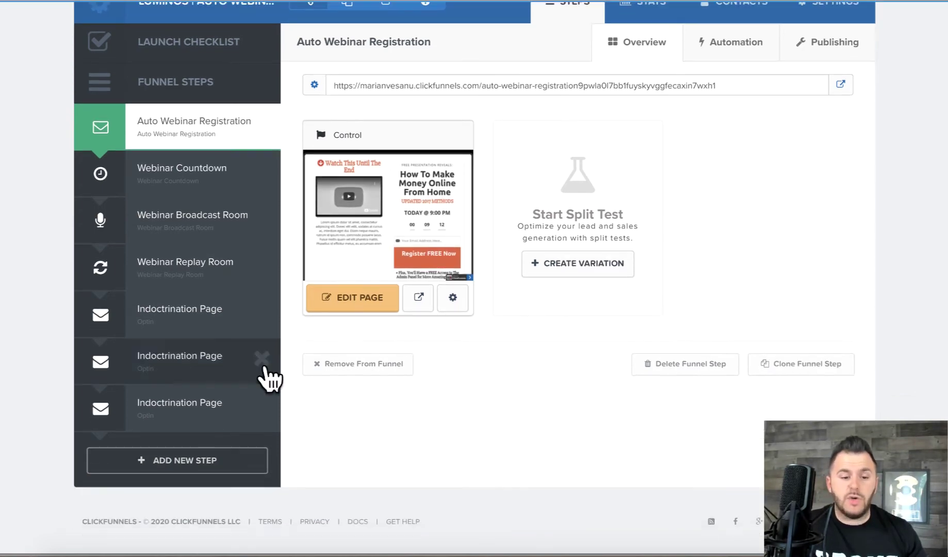
left_click(152, 467)
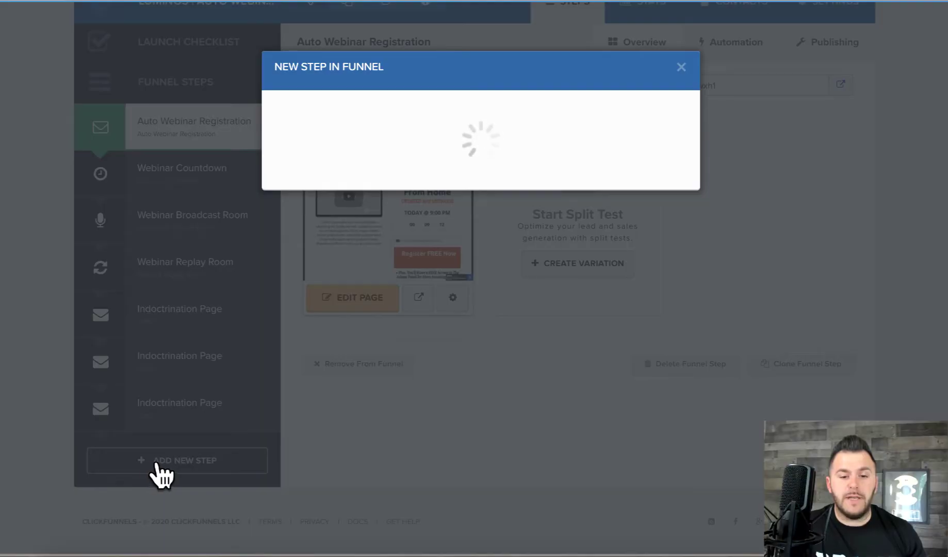
type("C")
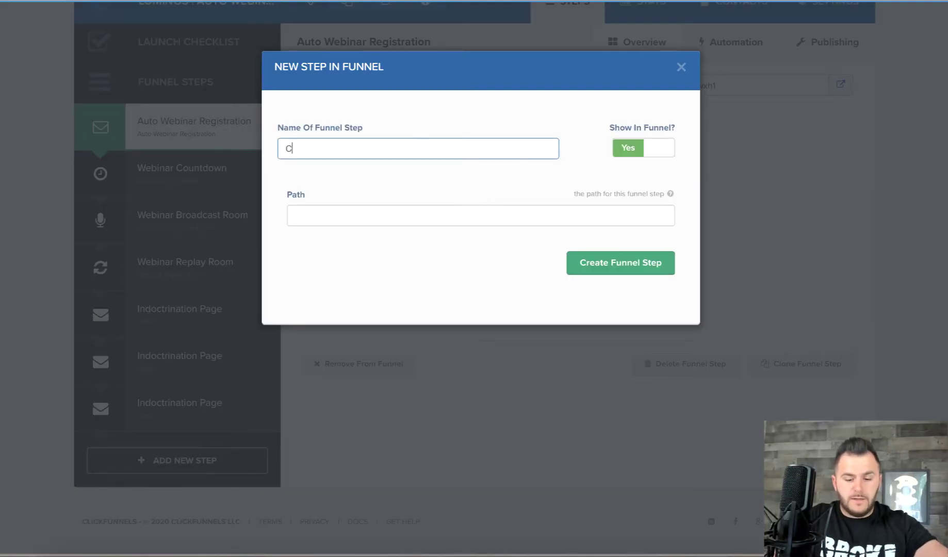
type("heckout")
left_click(612, 256)
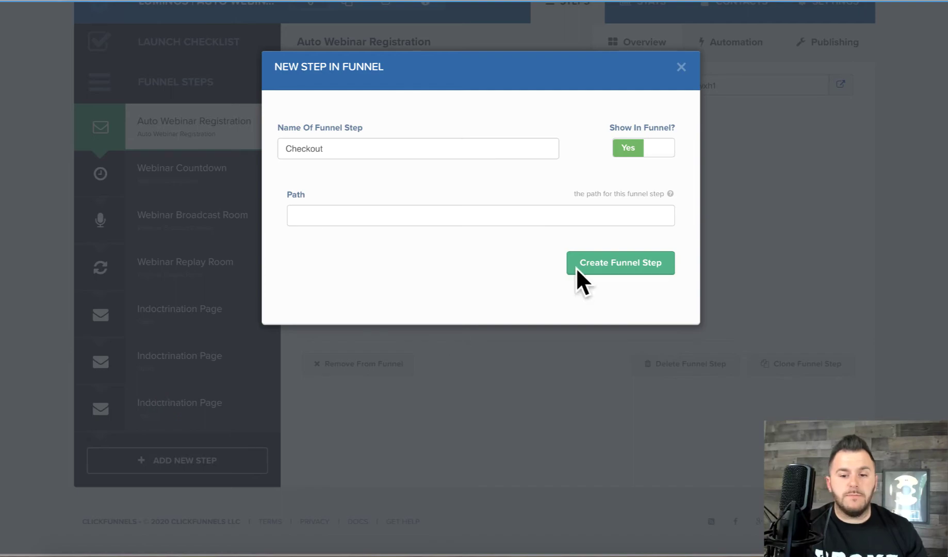
left_click(608, 272)
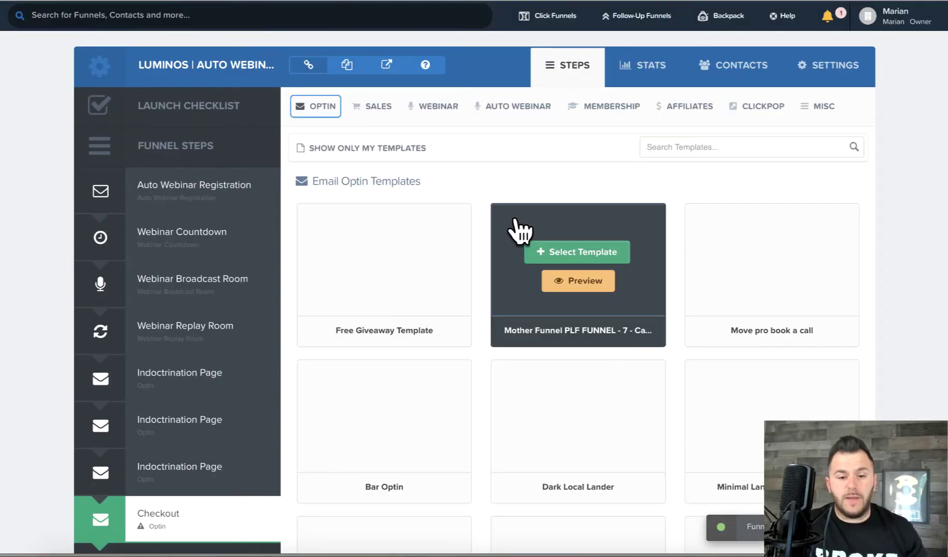
Show the Order Form sales templates for the Checkout funnel step
left_click(370, 103)
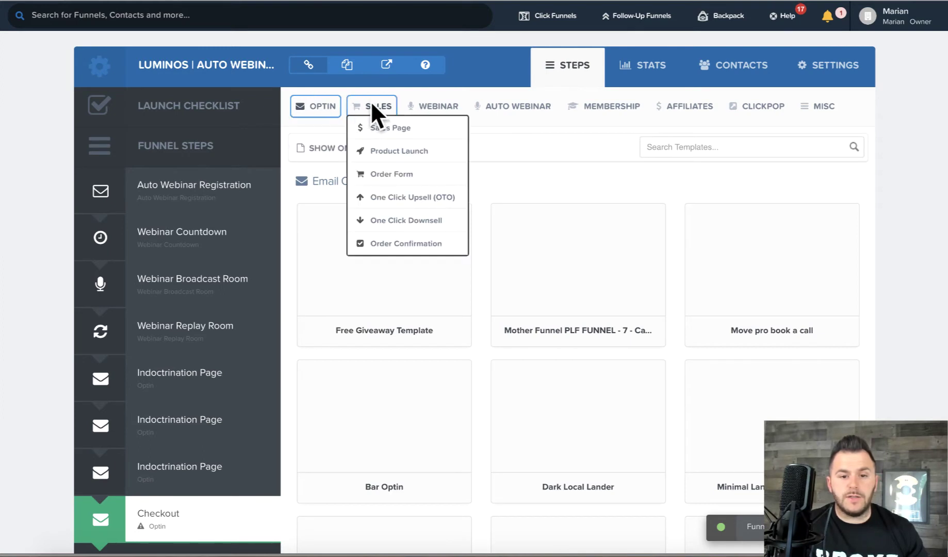
left_click(406, 173)
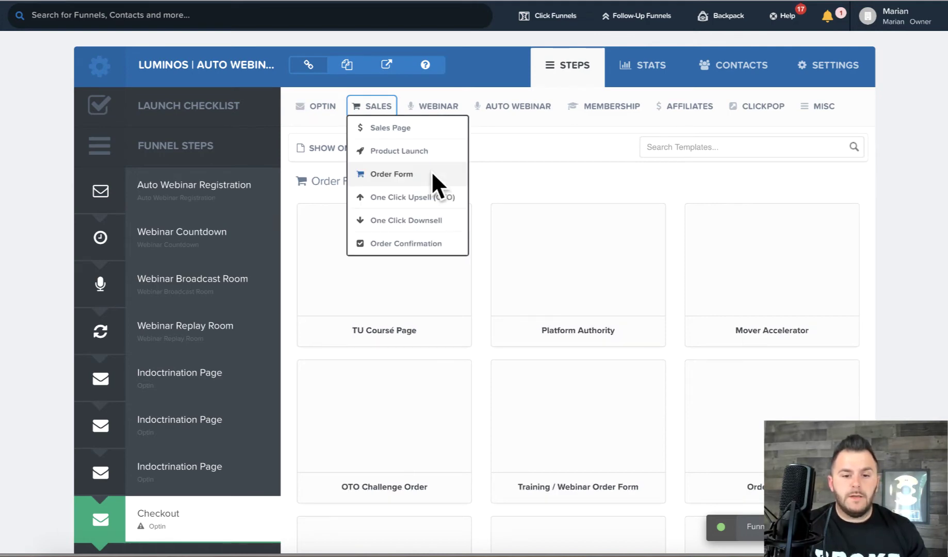
left_click(448, 178)
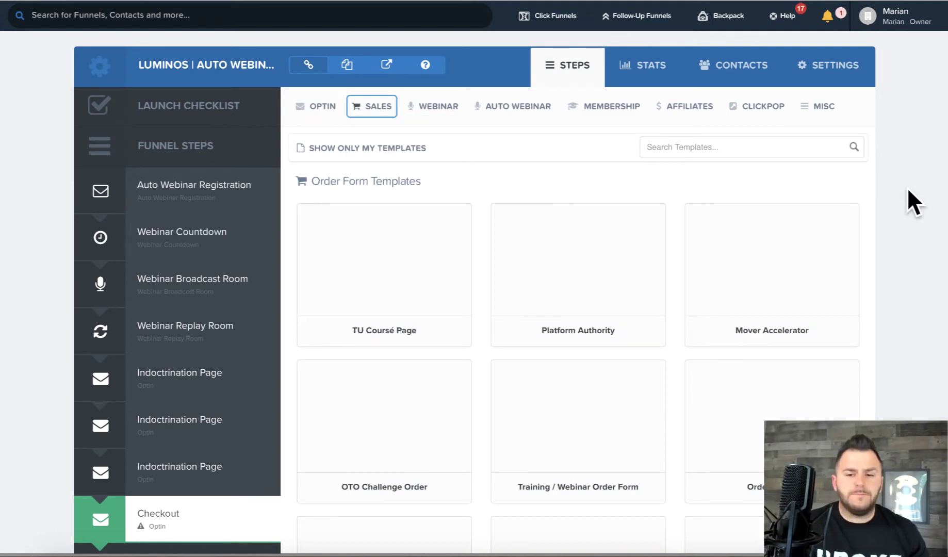
scroll(910, 202, "down", 3)
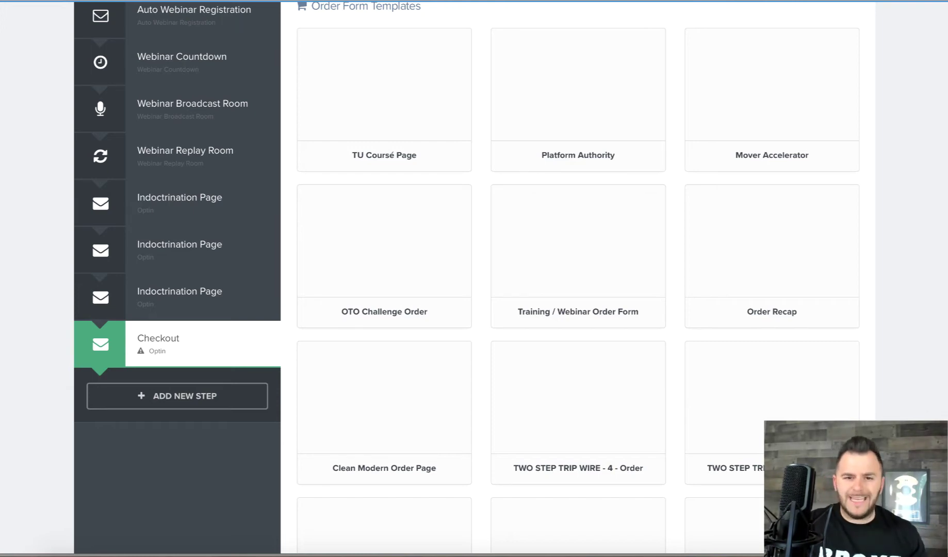
scroll(474, 279, "up", 4)
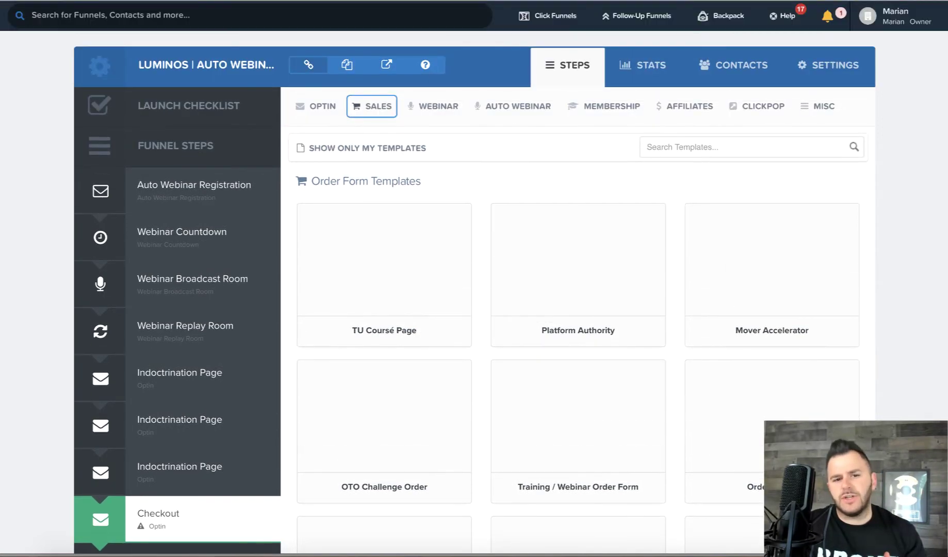
left_click(361, 107)
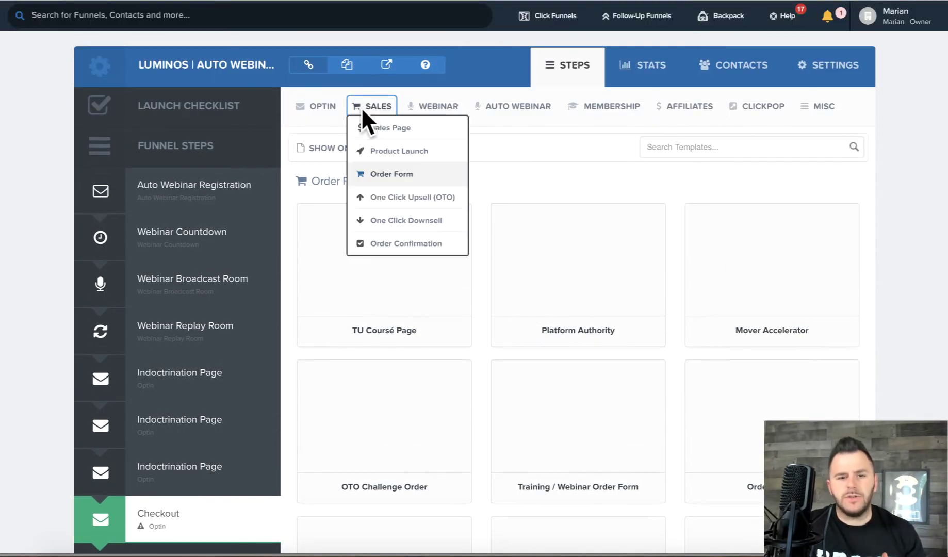
left_click(378, 175)
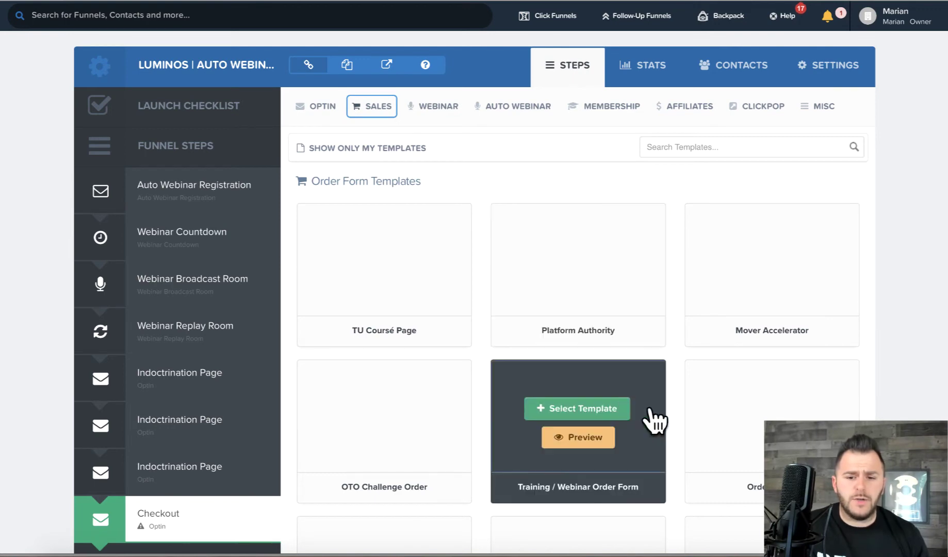
Preview the Clean Modern Order Page template, and apply the TWO STEP TRIP WIRE - 8 - Order template to the Checkout step
scroll(674, 383, "down", 6)
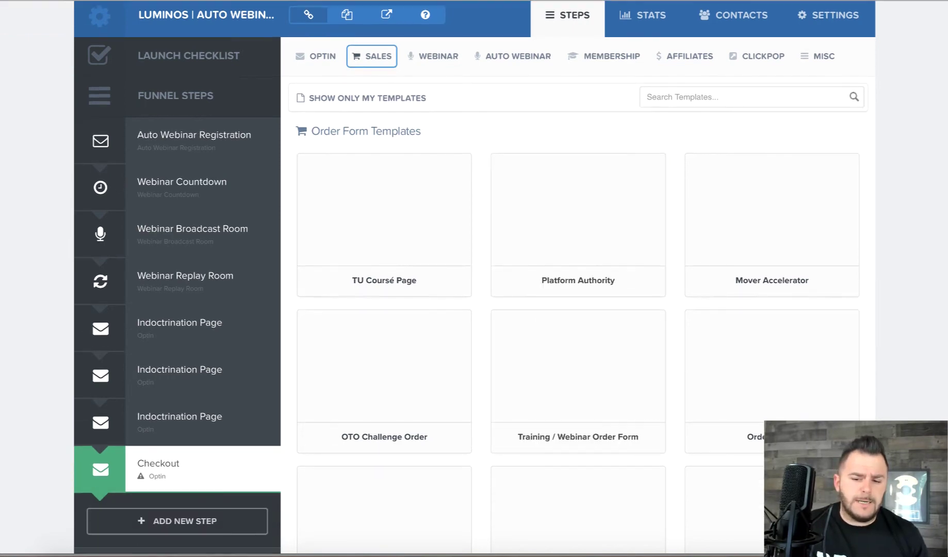
scroll(772, 335, "down", 4)
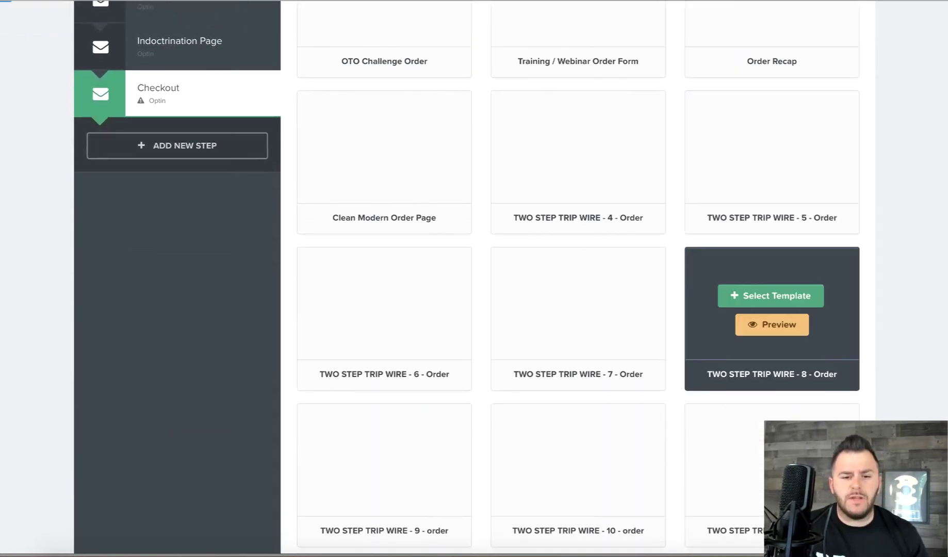
left_click(413, 176)
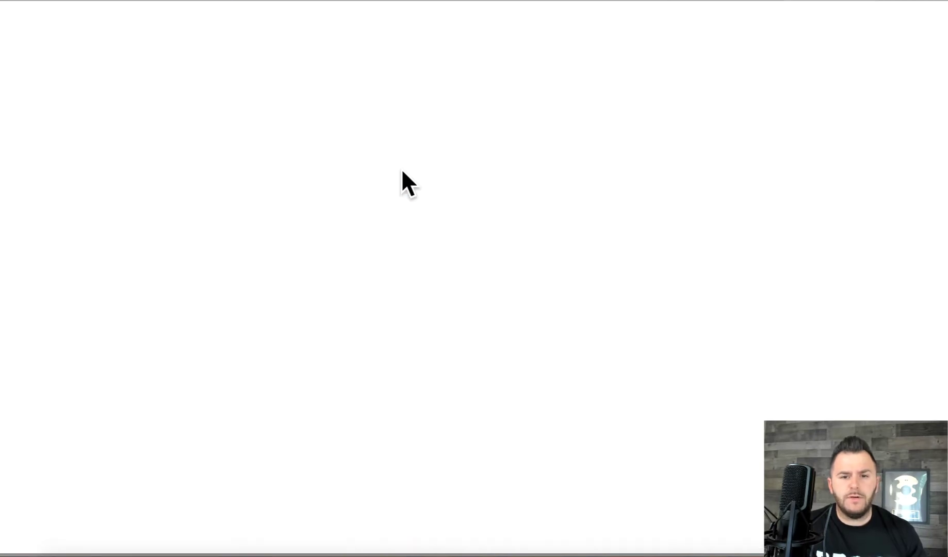
scroll(402, 168, "down", 7)
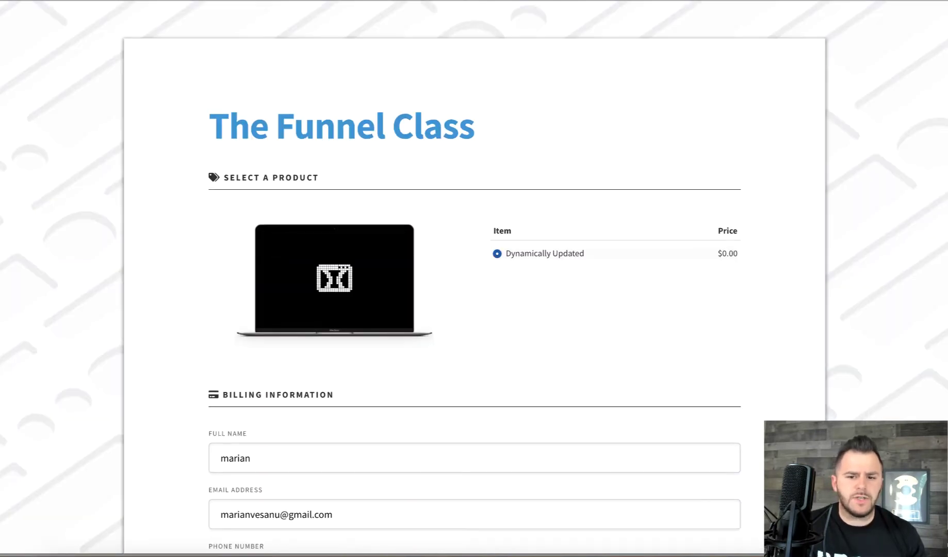
scroll(822, 6, "down", 5)
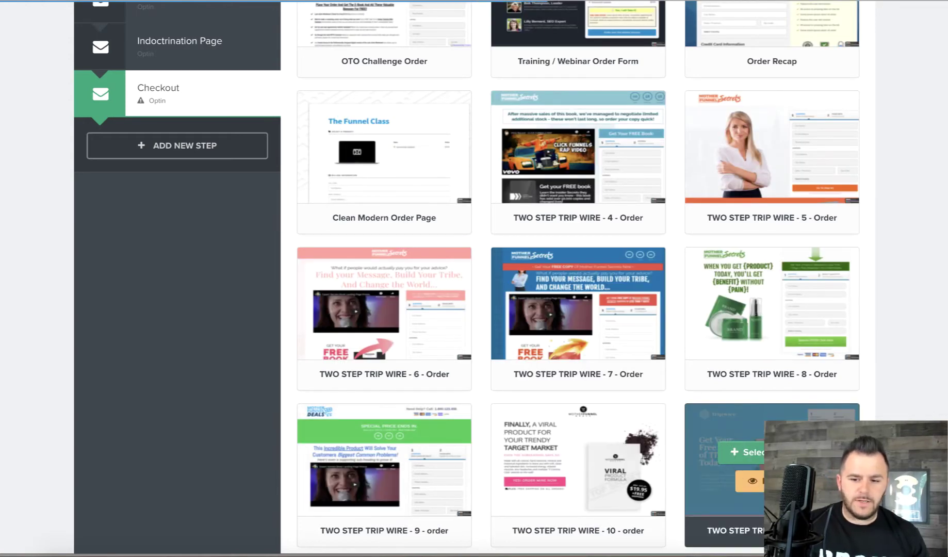
mouse_move(705, 291)
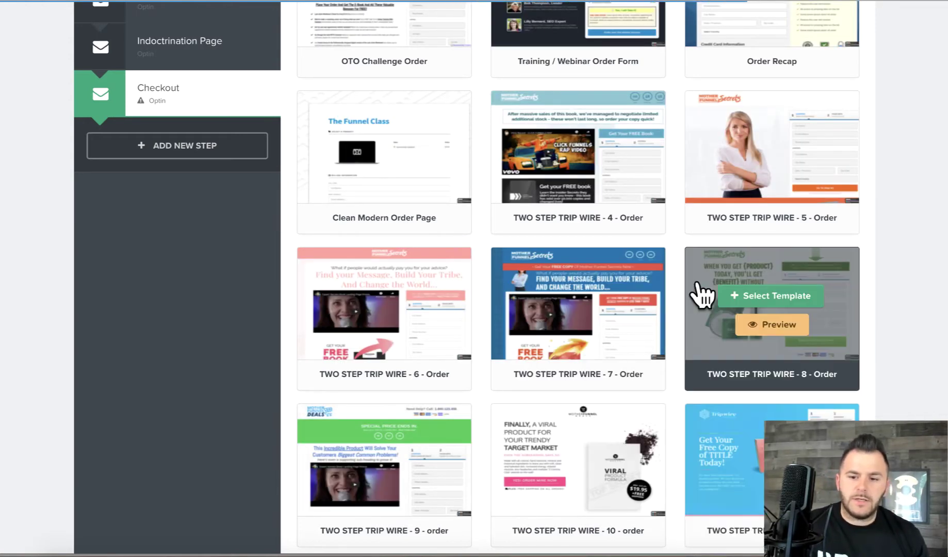
left_click(777, 300)
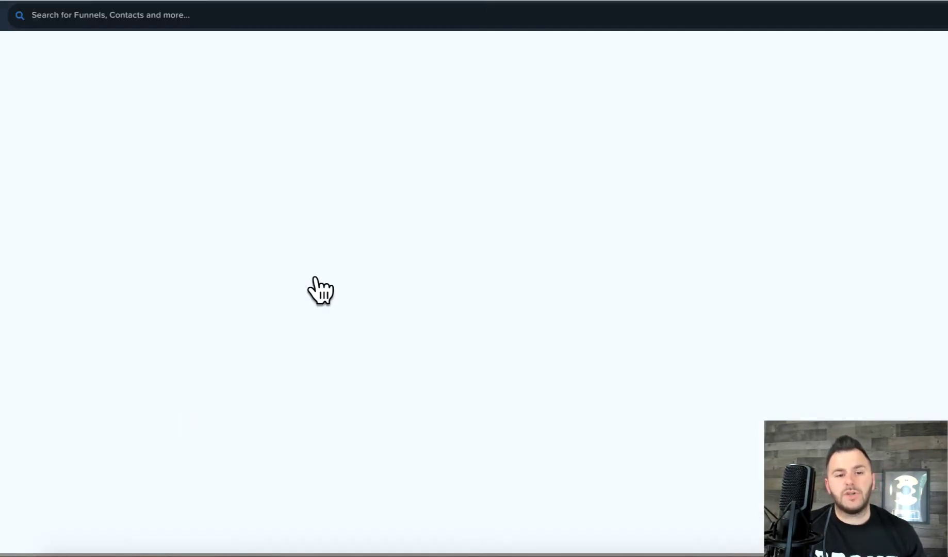
Add a new funnel step named Receipt after Checkout, leaving its path blank
scroll(307, 476, "down", 3)
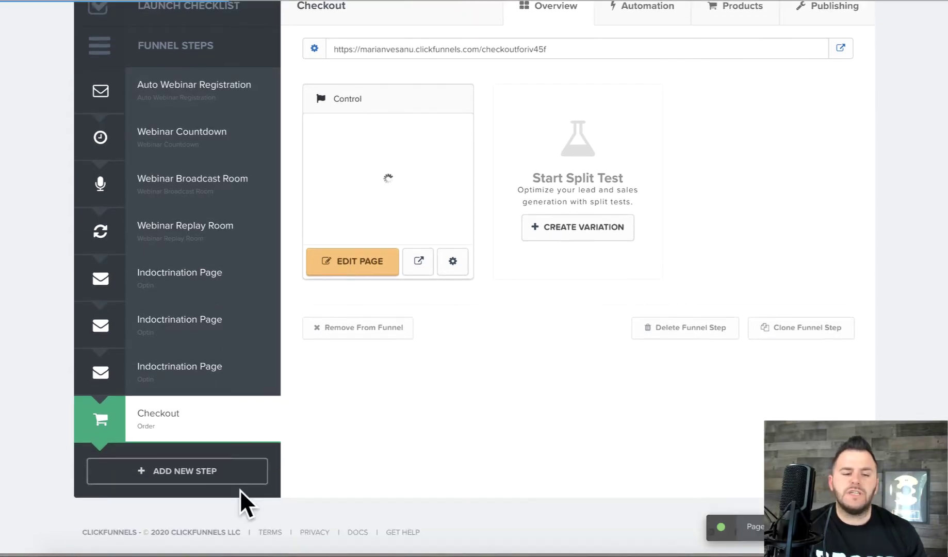
left_click(160, 467)
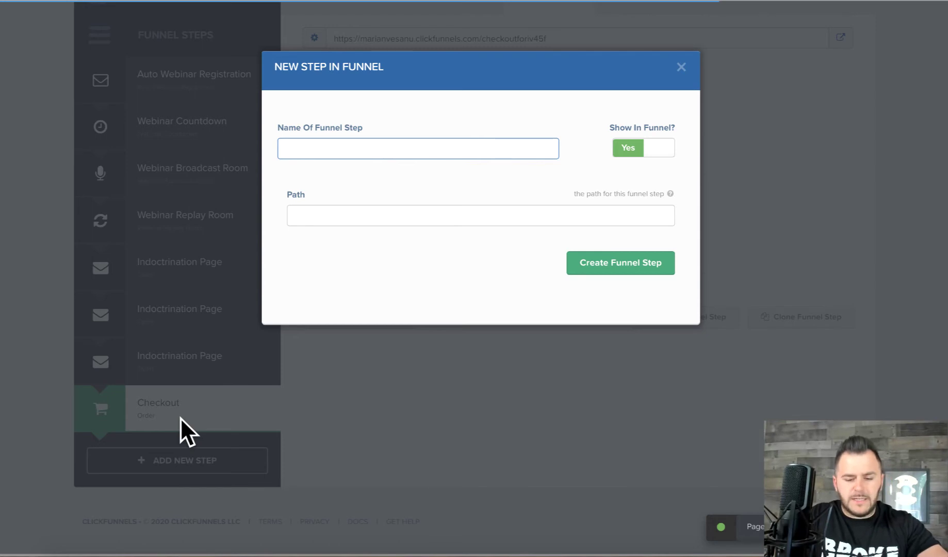
type("Receipt")
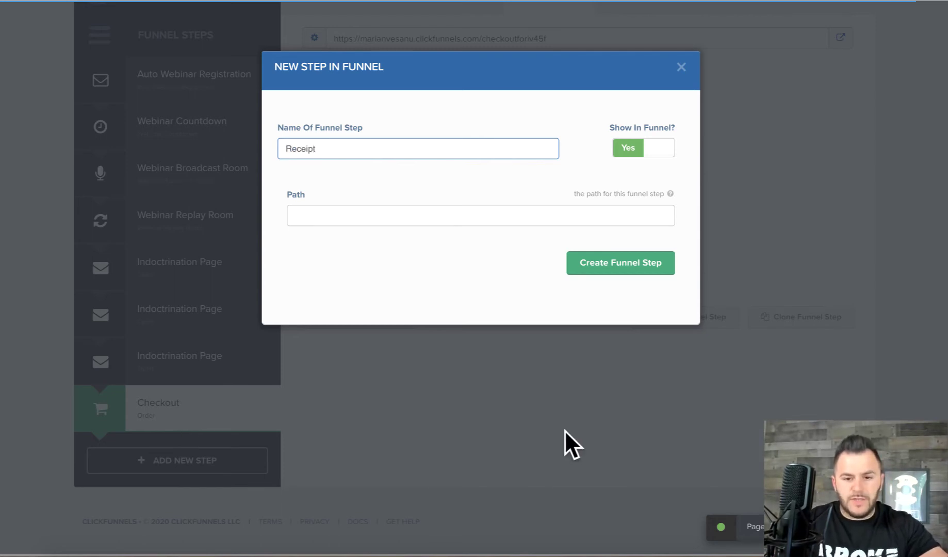
left_click(630, 258)
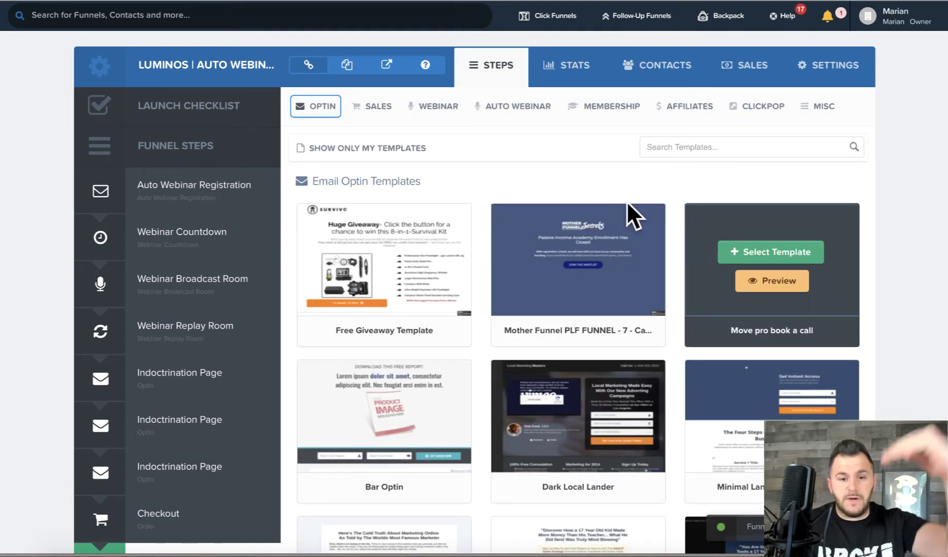
Browse the Order Confirmation sales templates and apply TWO STEP TRIP WIRE - 8 - Offer wall to the Receipt step
left_click(372, 103)
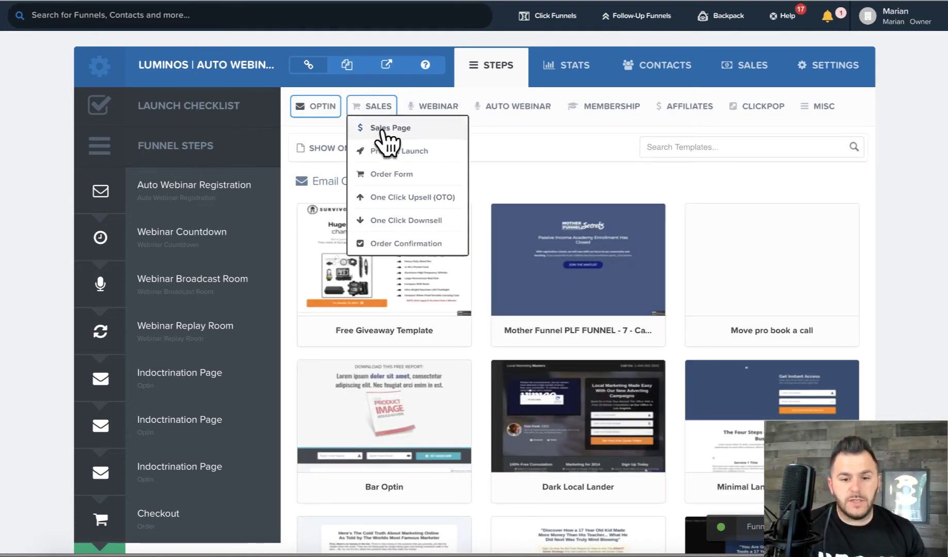
left_click(381, 247)
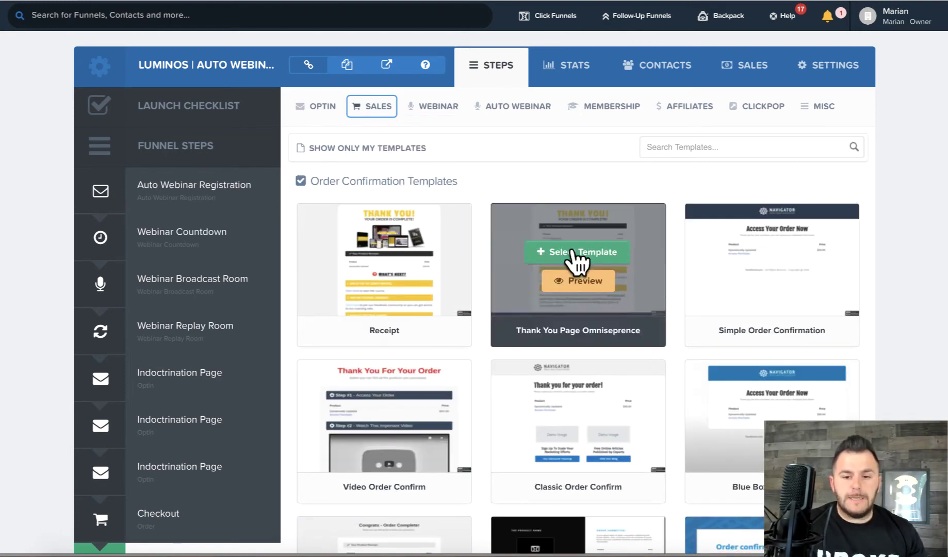
scroll(885, 229, "down", 1)
scroll(885, 228, "down", 6)
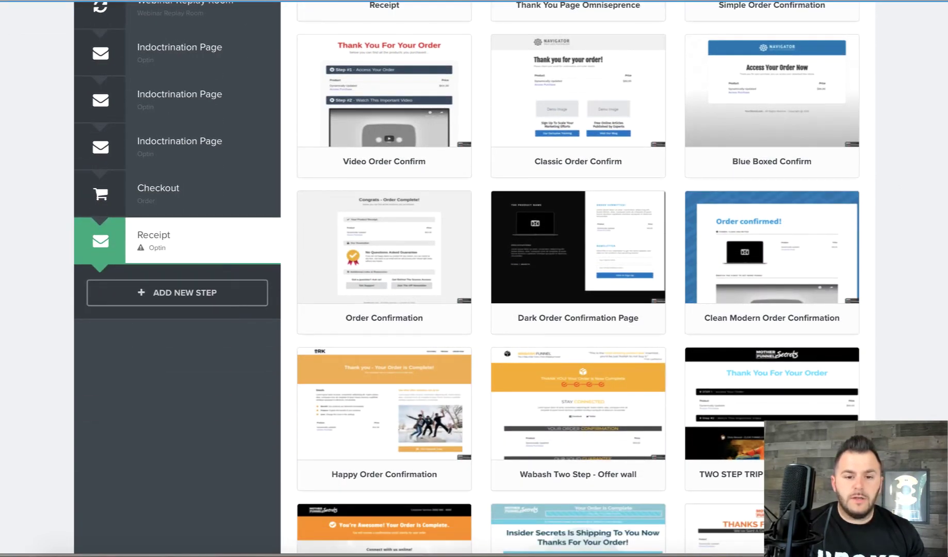
scroll(467, 277, "down", 4)
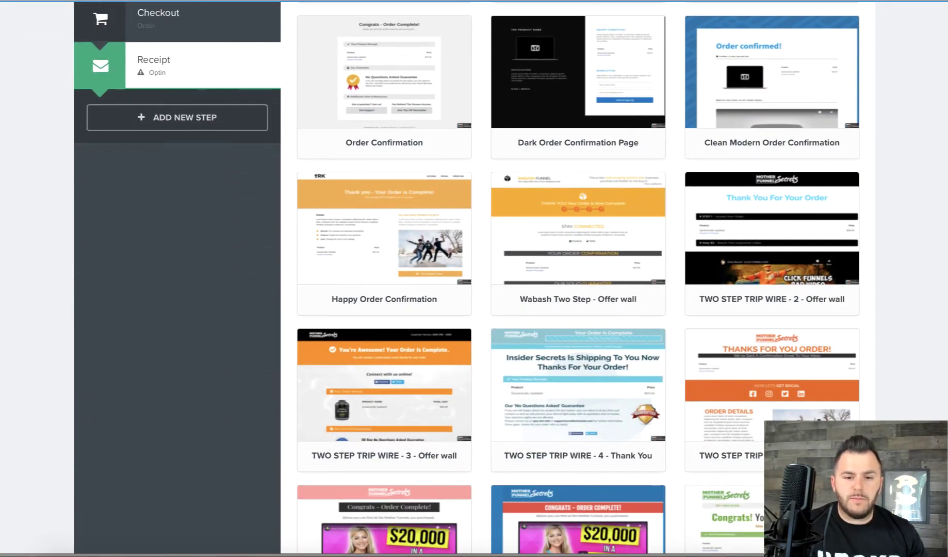
scroll(784, 215, "down", 7)
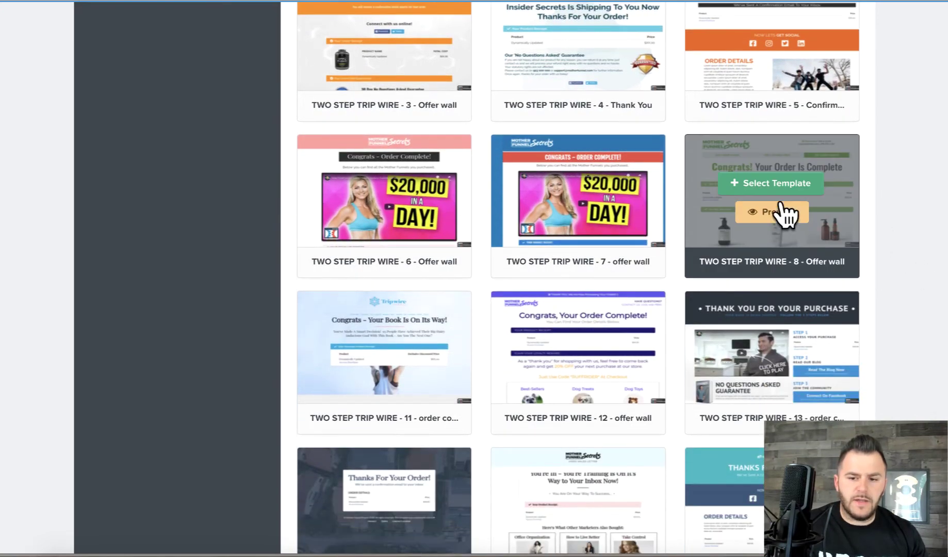
left_click(773, 183)
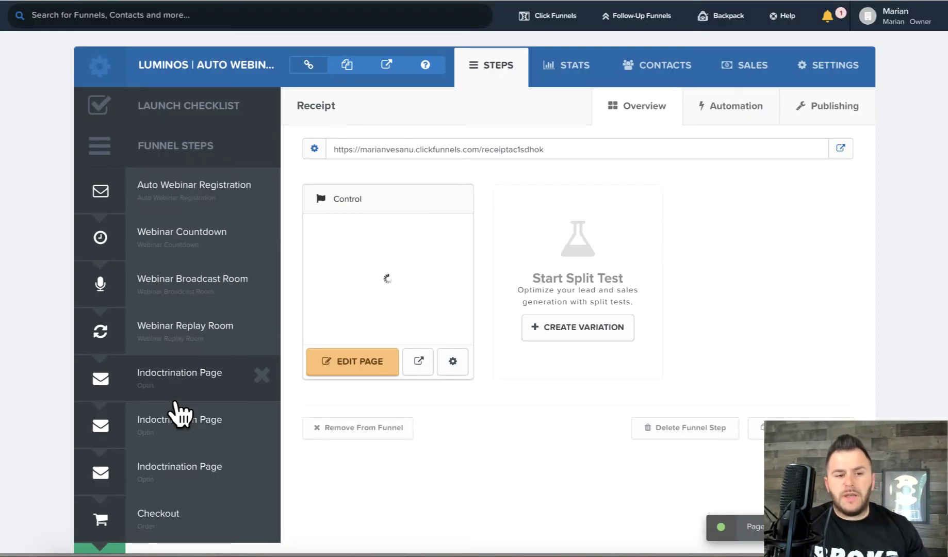
Open the Auto Webinar Registration page for editing and compare its desktop and mobile layouts, ending in the mobile view
left_click(171, 177)
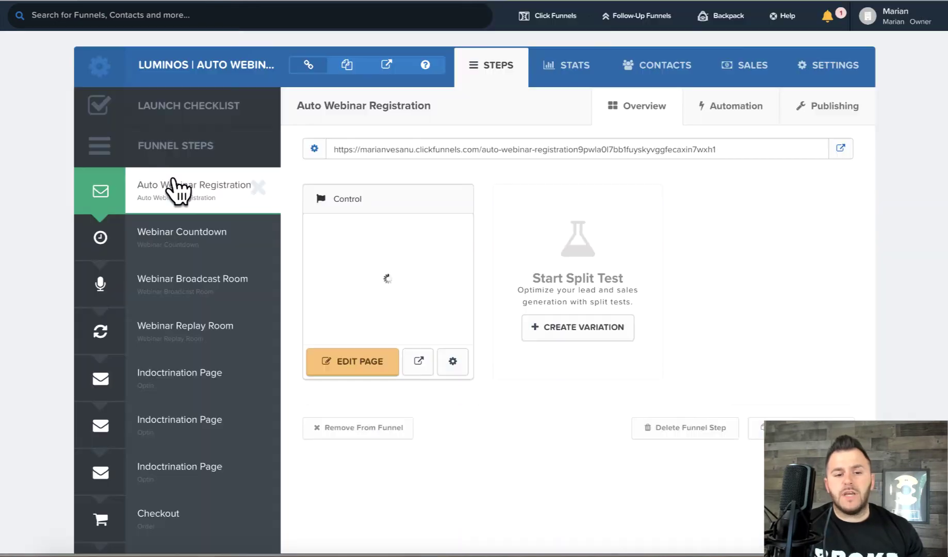
left_click(358, 355)
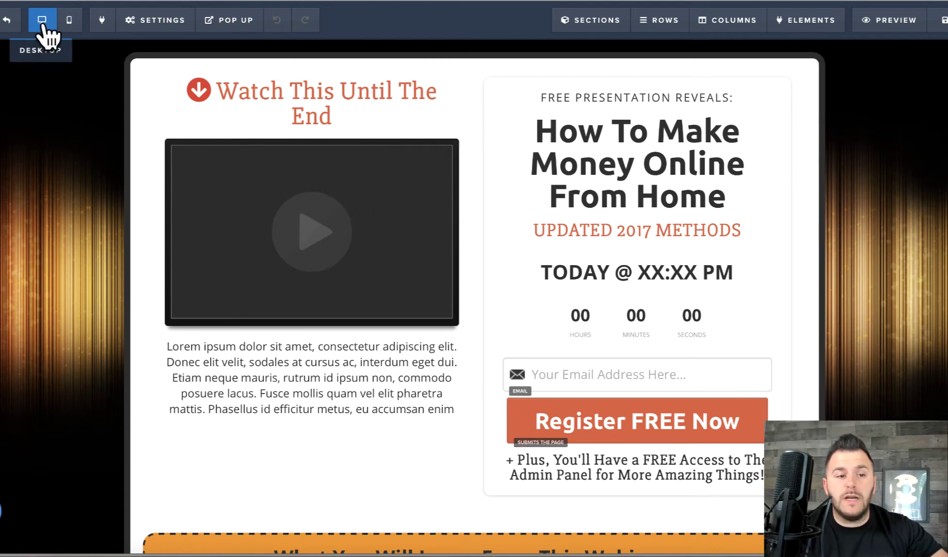
left_click(70, 24)
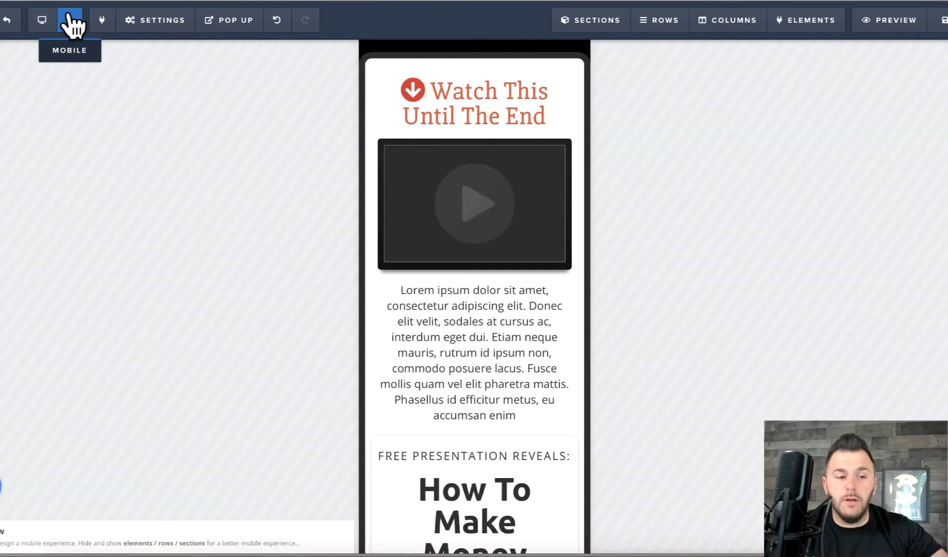
left_click(58, 24)
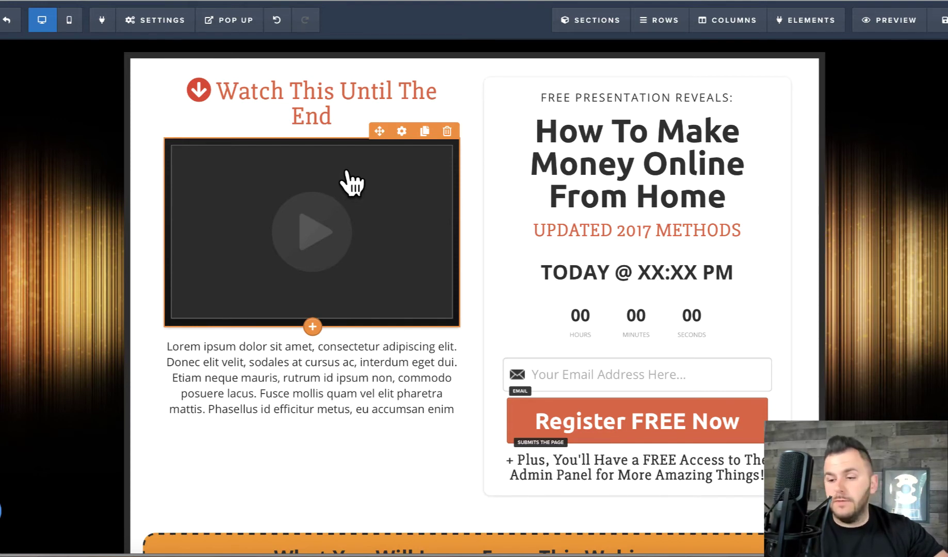
left_click(69, 21)
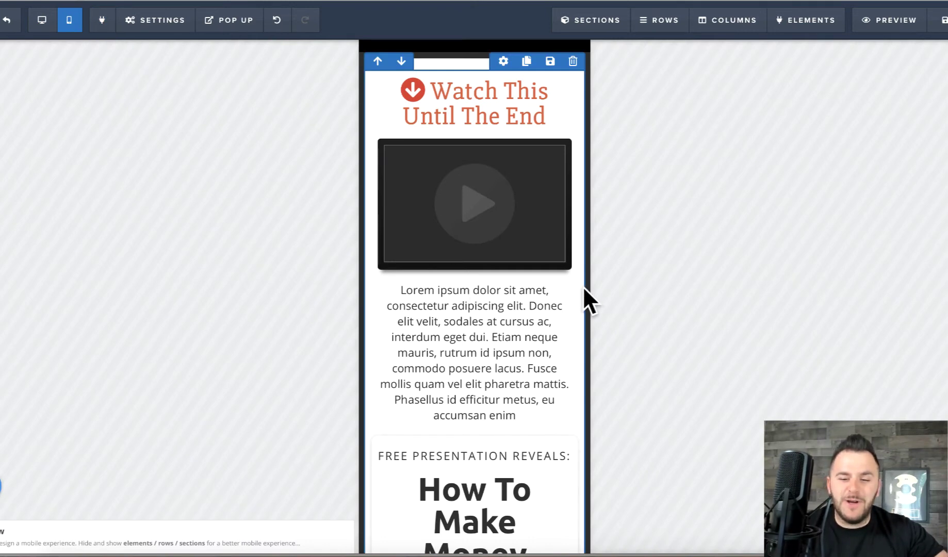
scroll(584, 294, "down", 5)
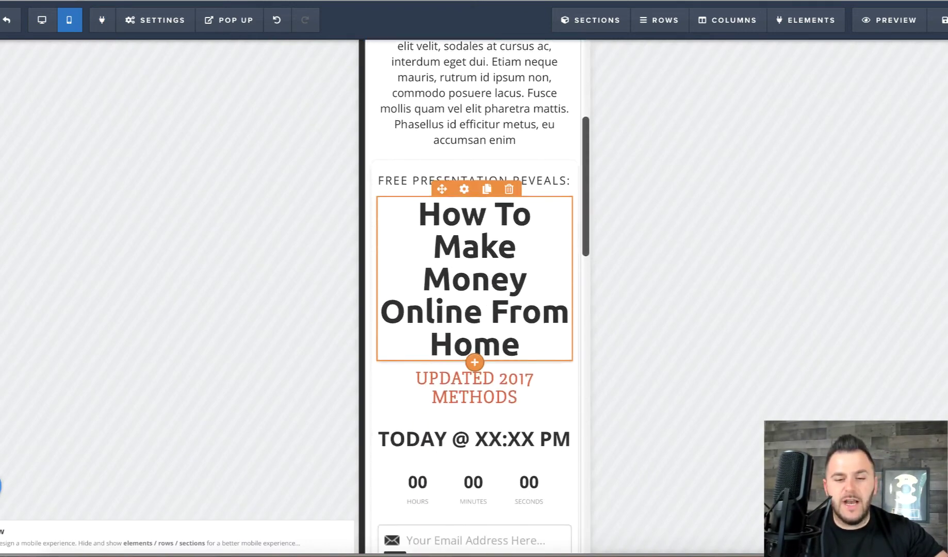
scroll(491, 201, "down", 2)
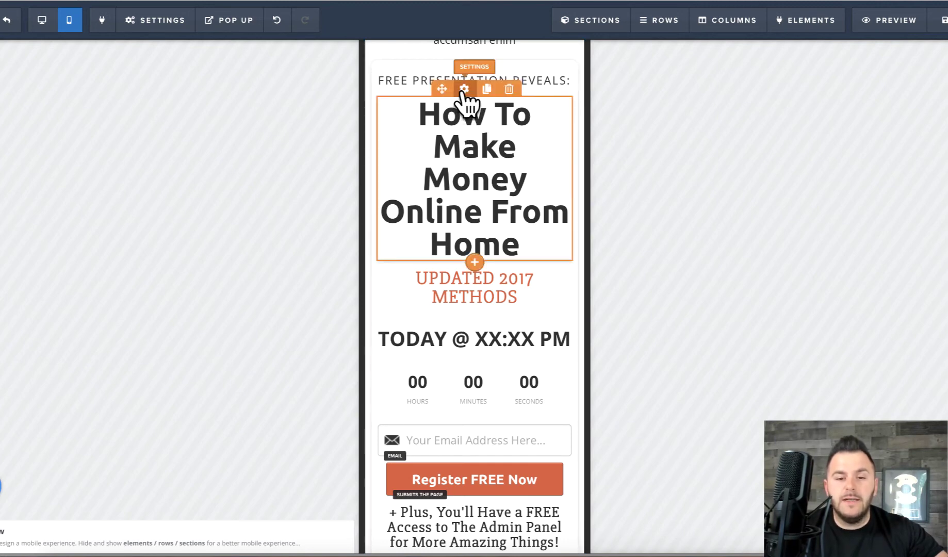
Set the mobile font size of the "How To Make Money Online From Home" headline to 40px
left_click(464, 90)
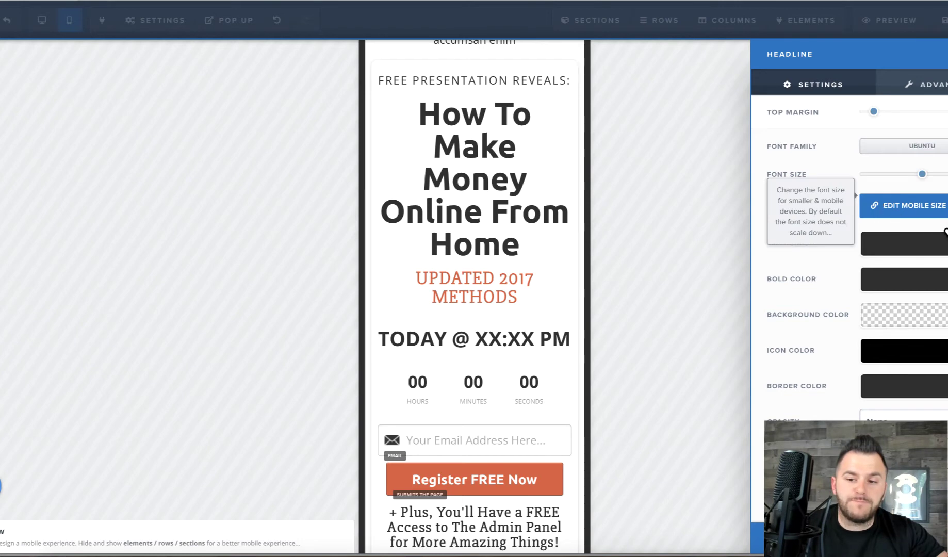
left_click(939, 211)
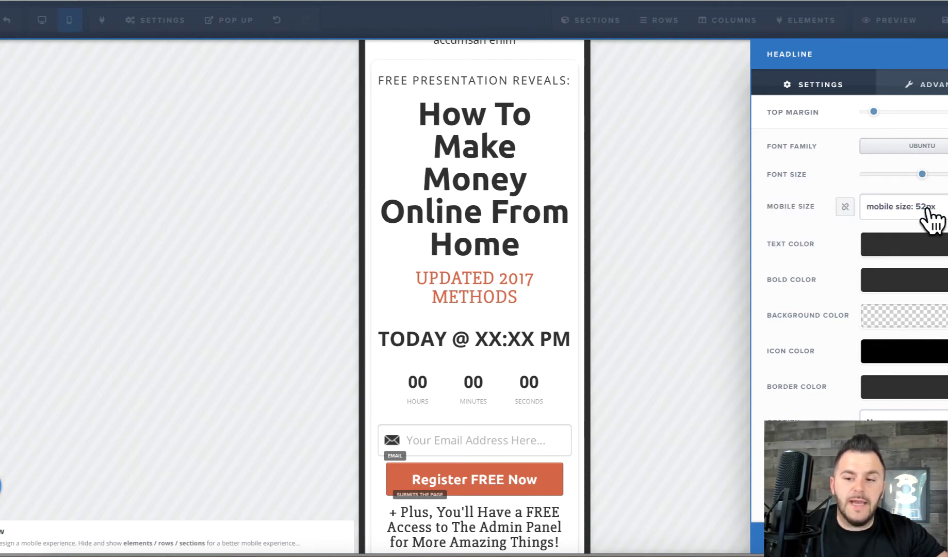
left_click(929, 209)
left_click(907, 73)
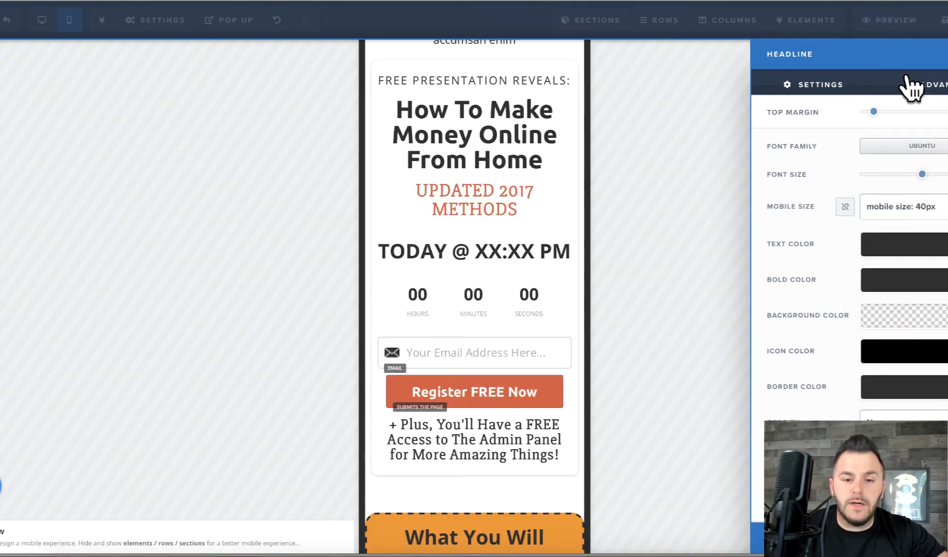
left_click(508, 170)
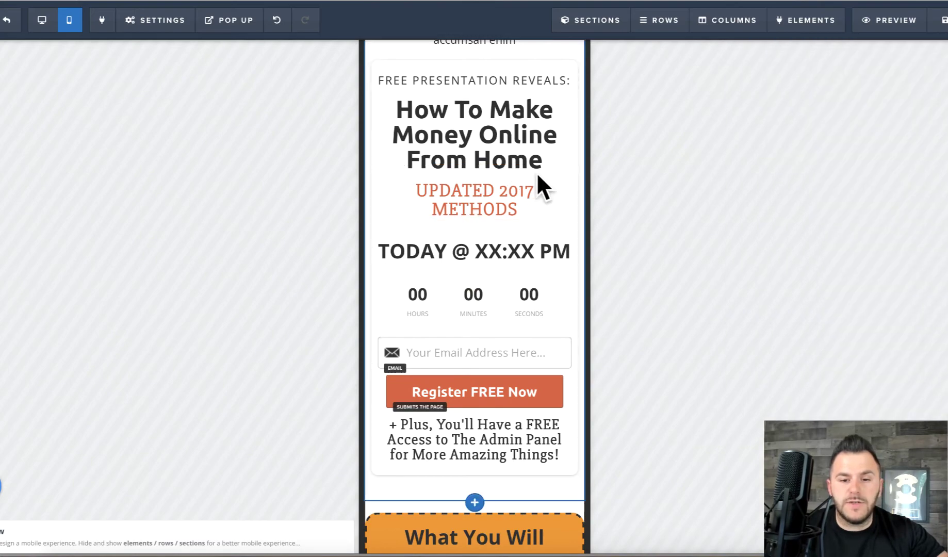
Delete the "UPDATED 2017 METHODS" subheadline beneath the main headline
mouse_move(515, 191)
left_click(509, 173)
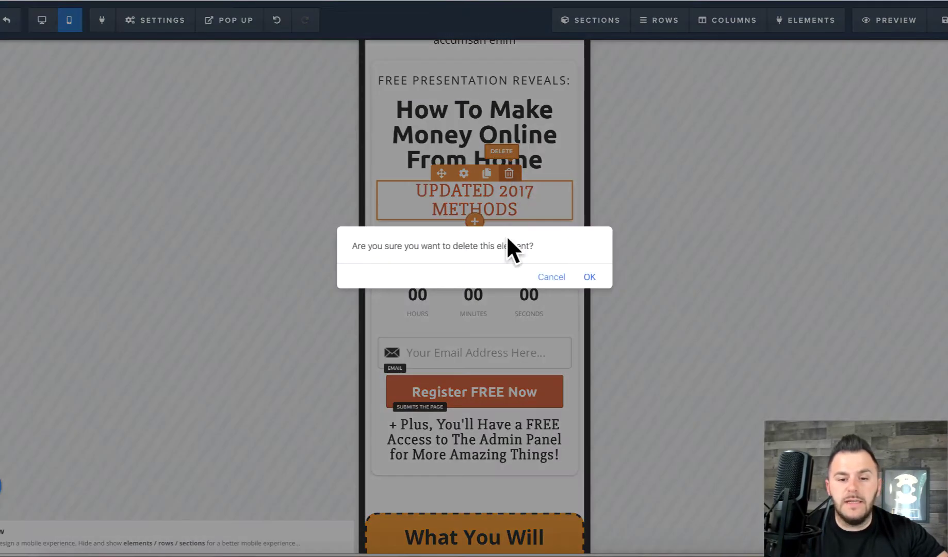
left_click(590, 277)
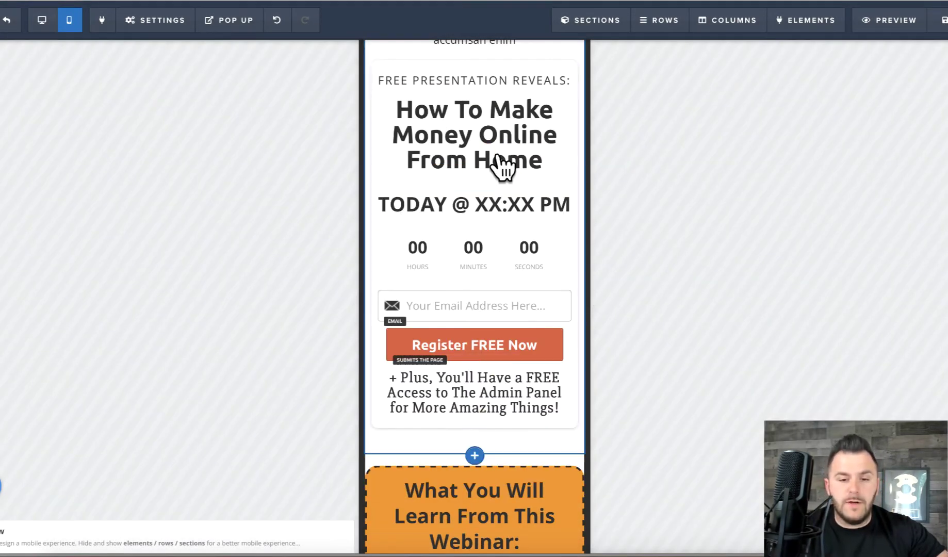
Compare the registration page's desktop and mobile layouts, examining how the video, paragraph and registration form are arranged
left_click(44, 22)
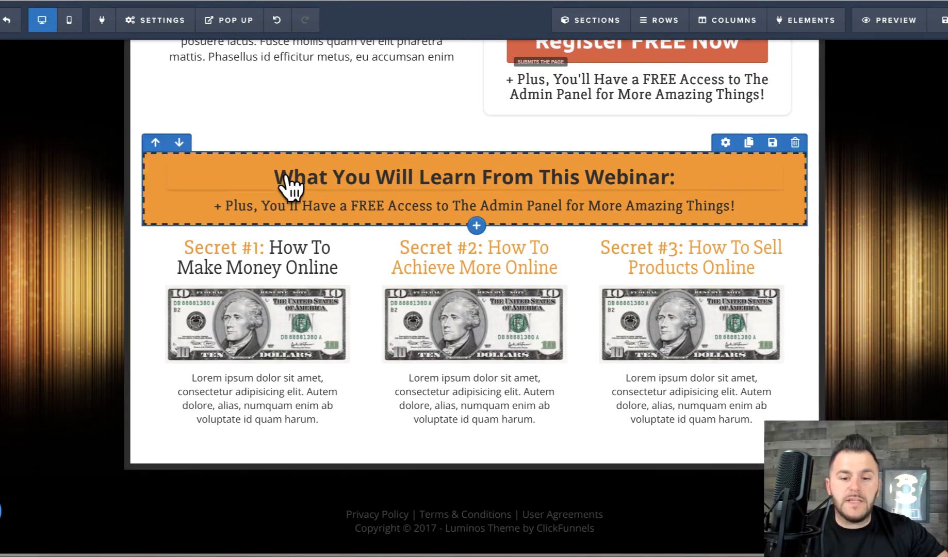
scroll(813, 176, "up", 1)
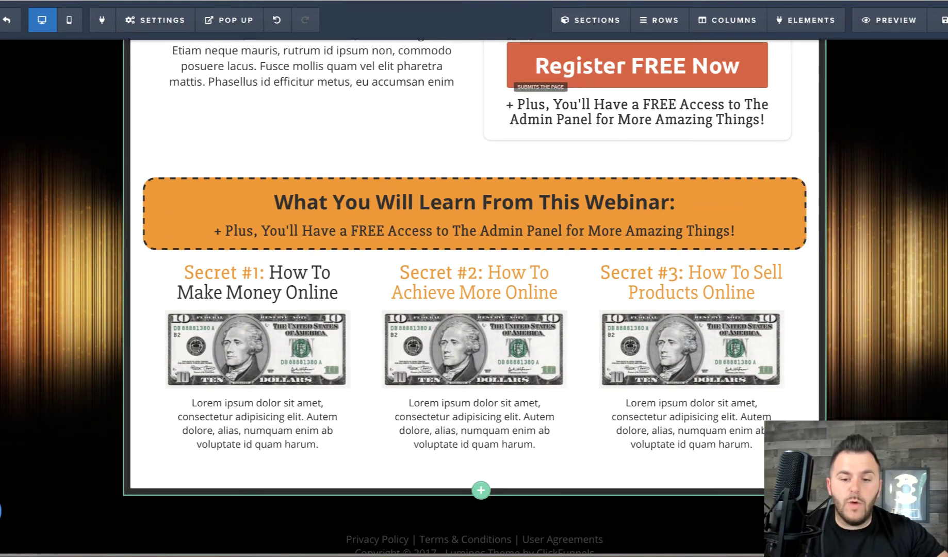
scroll(701, 191, "up", 6)
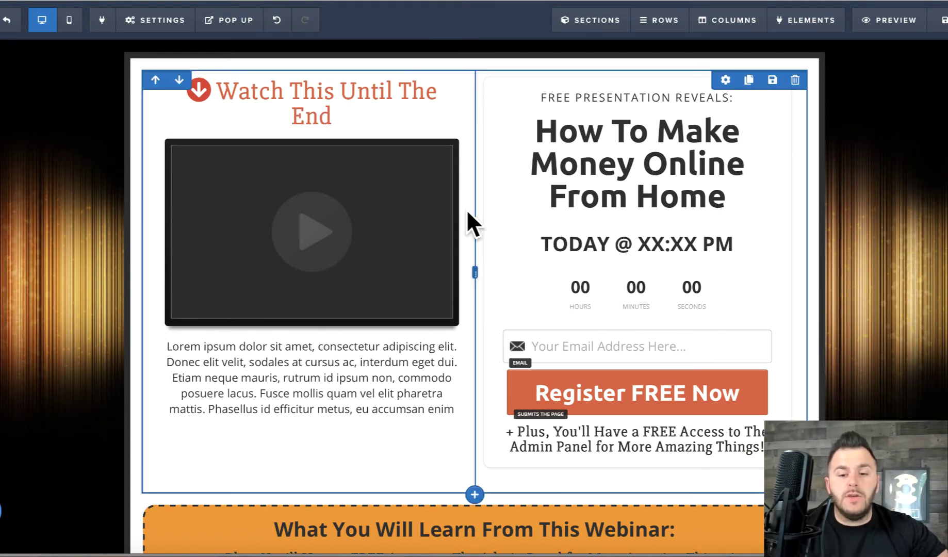
left_click(69, 21)
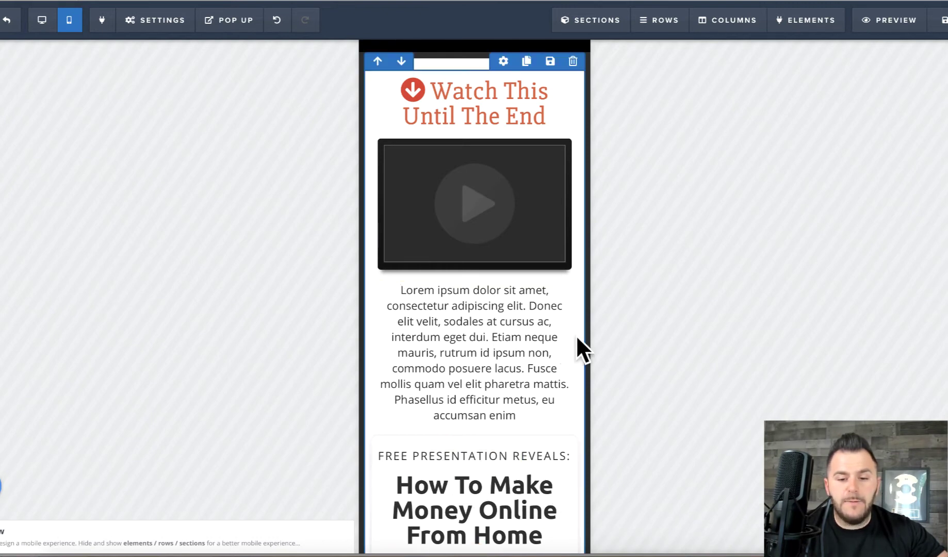
scroll(578, 330, "down", 2)
scroll(591, 494, "down", 3)
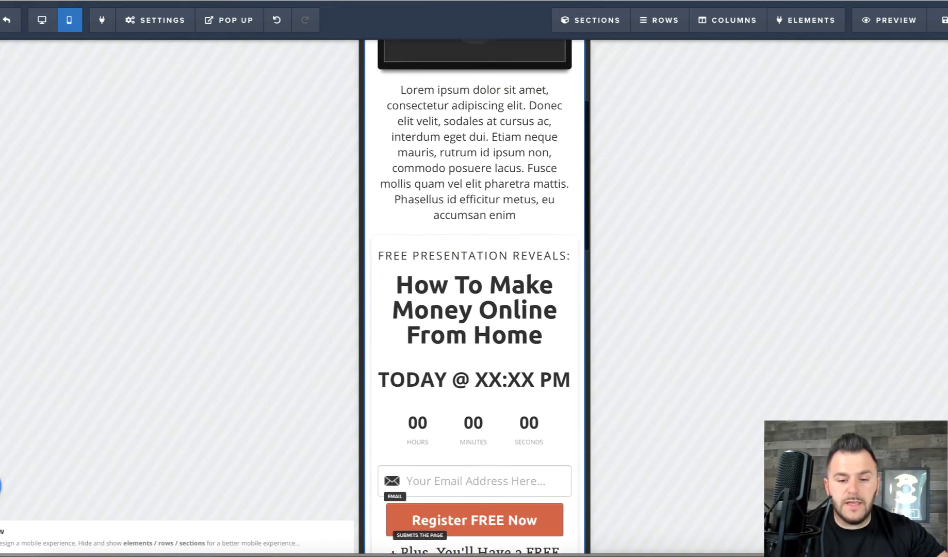
scroll(412, 144, "up", 4)
Make the video and the paragraph below it desktop only, and check the mobile layout without them
left_click(42, 20)
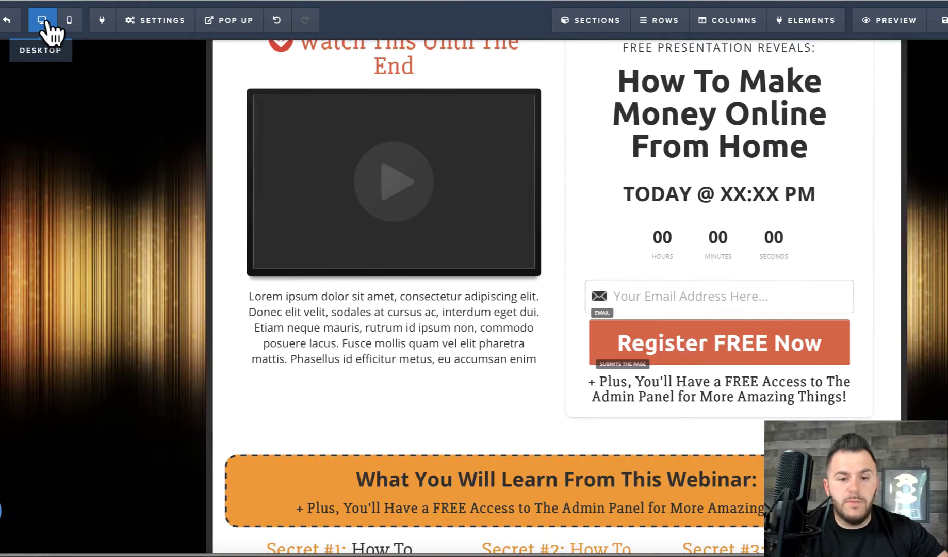
left_click(402, 81)
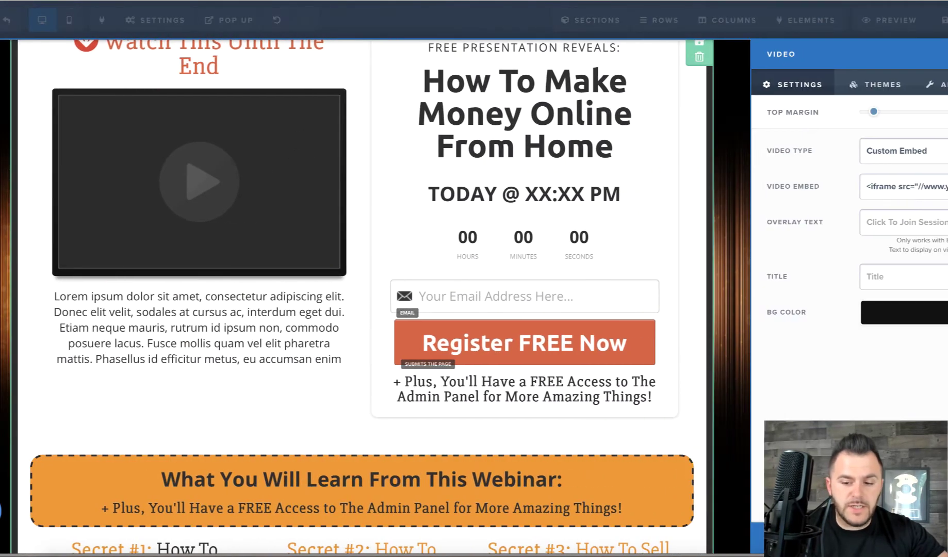
left_click(296, 327)
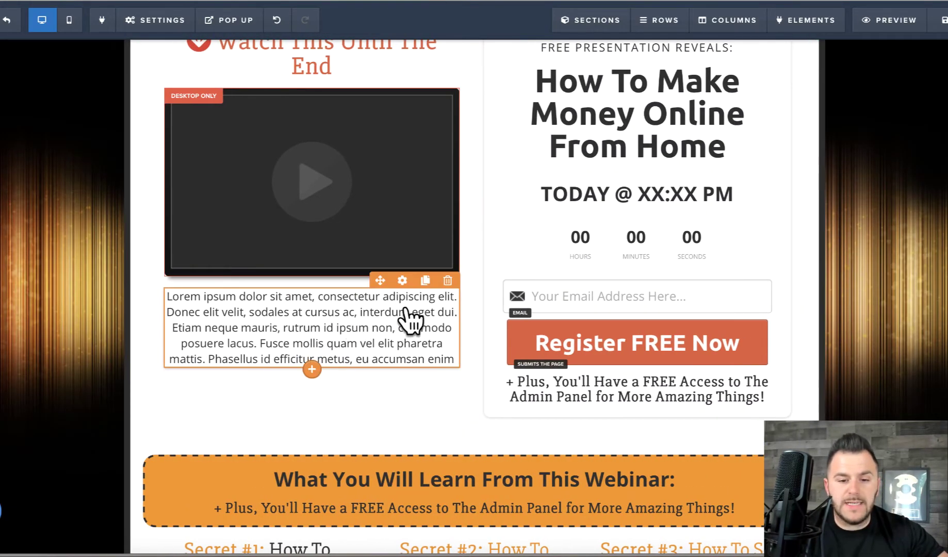
left_click(405, 279)
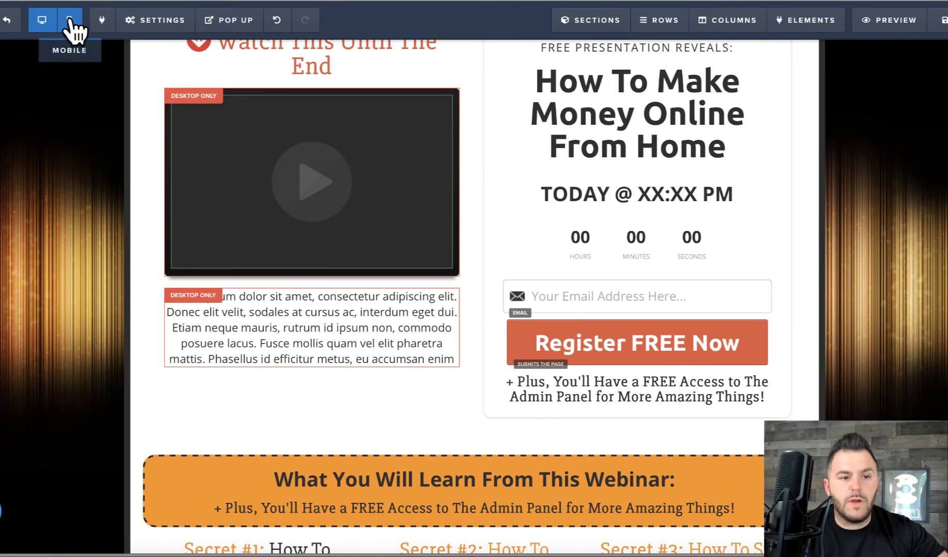
left_click(70, 21)
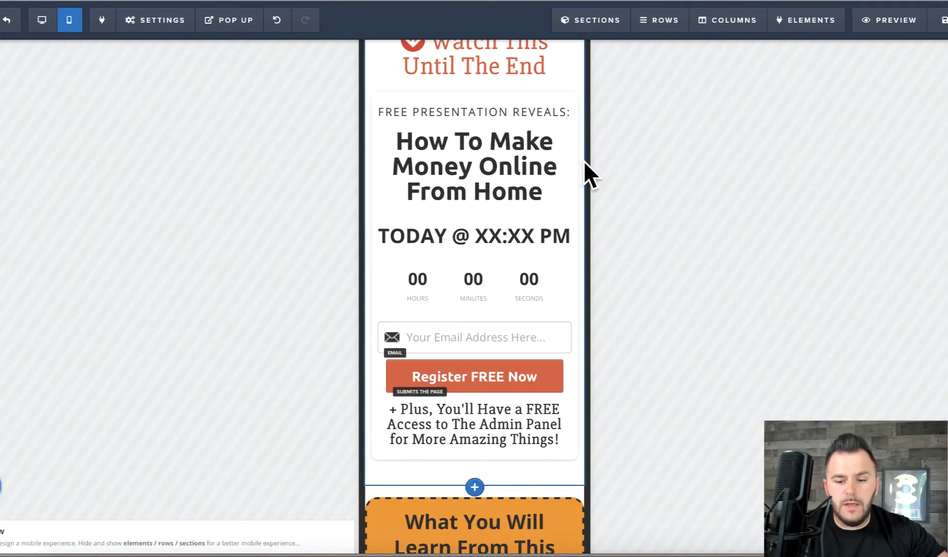
scroll(584, 160, "up", 1)
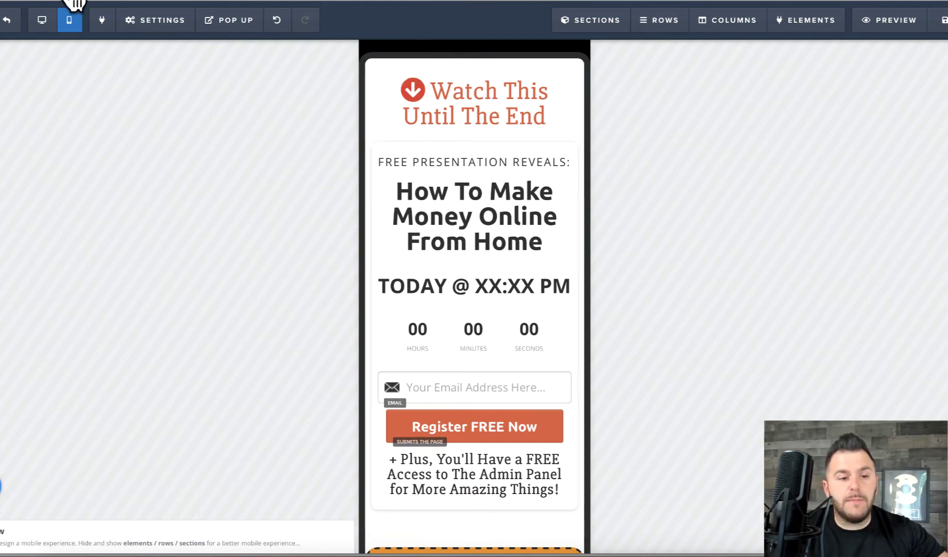
Clone the email address field in the desktop view and reduce the lower field's top margin to bring the two closer together
left_click(43, 22)
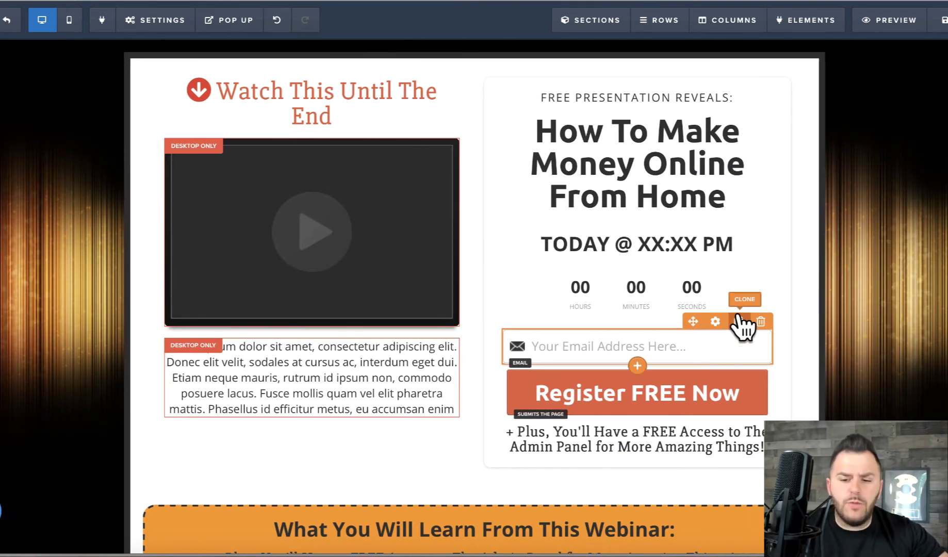
left_click(742, 322)
left_click(706, 397)
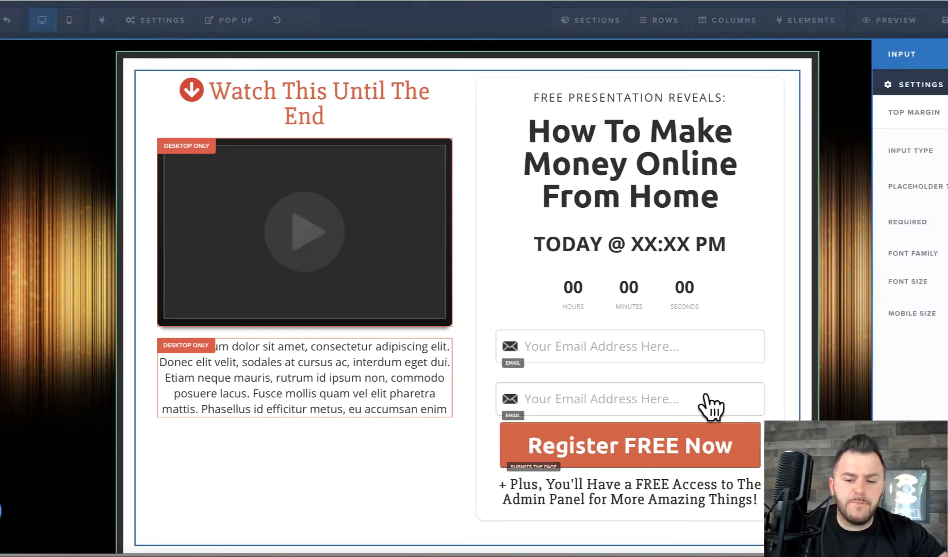
left_click_drag(887, 111, 864, 111)
Set the upper form field's input type to First Name and its icon to Name Icon
left_click(607, 354)
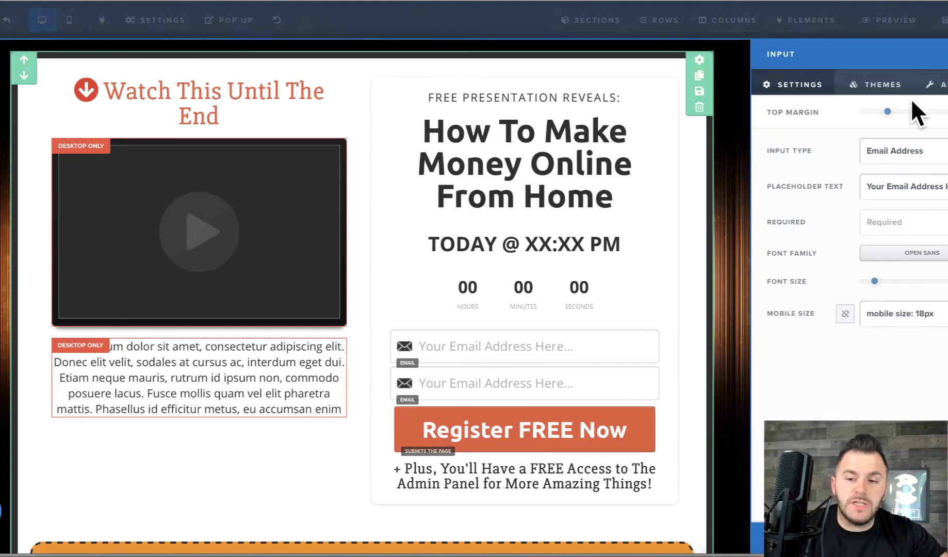
left_click(936, 152)
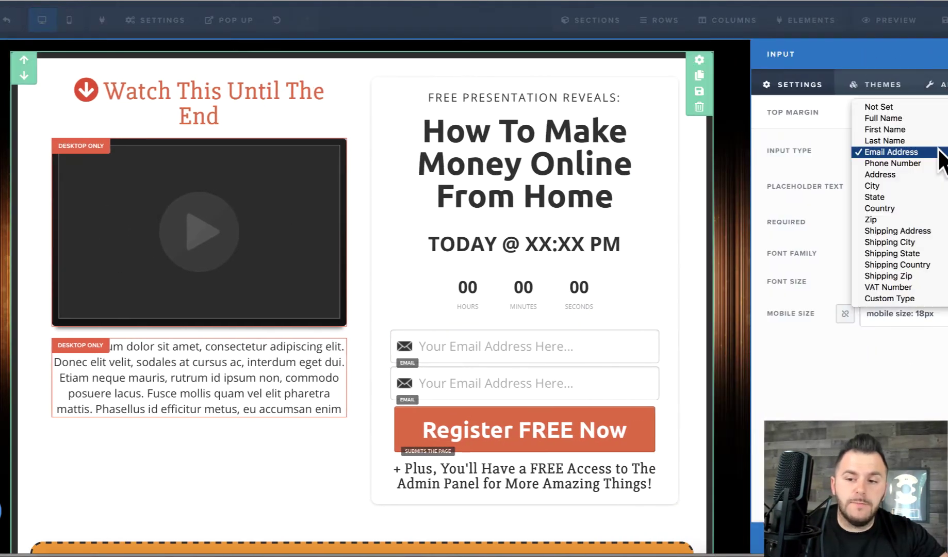
left_click(925, 126)
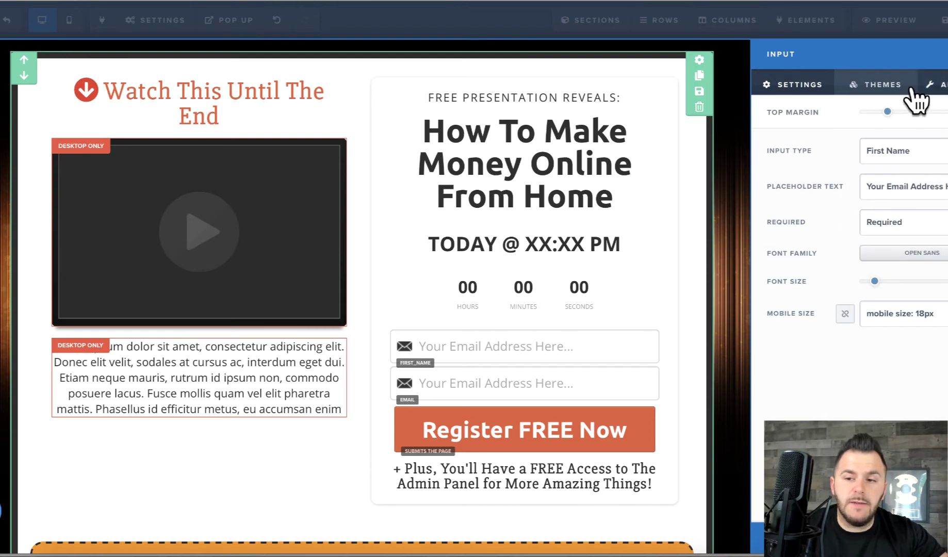
left_click(935, 86)
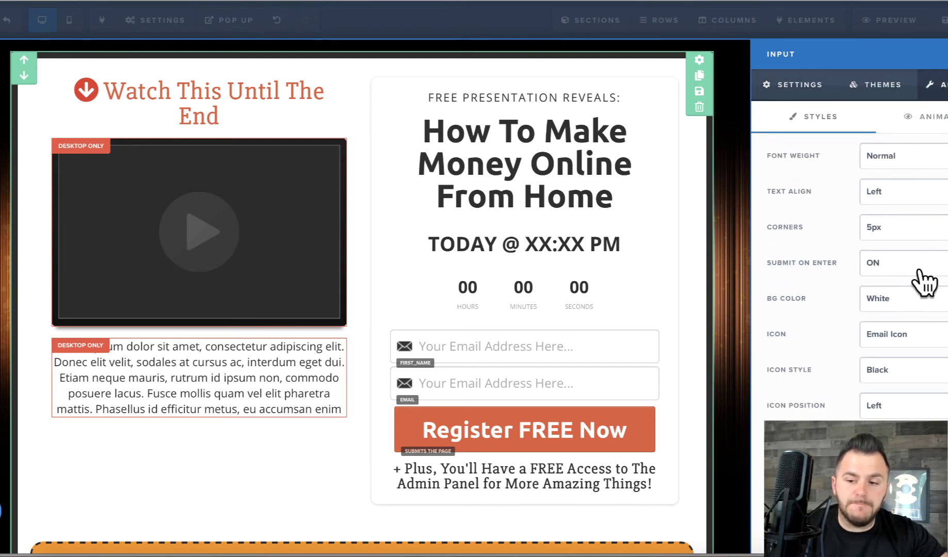
left_click(887, 335)
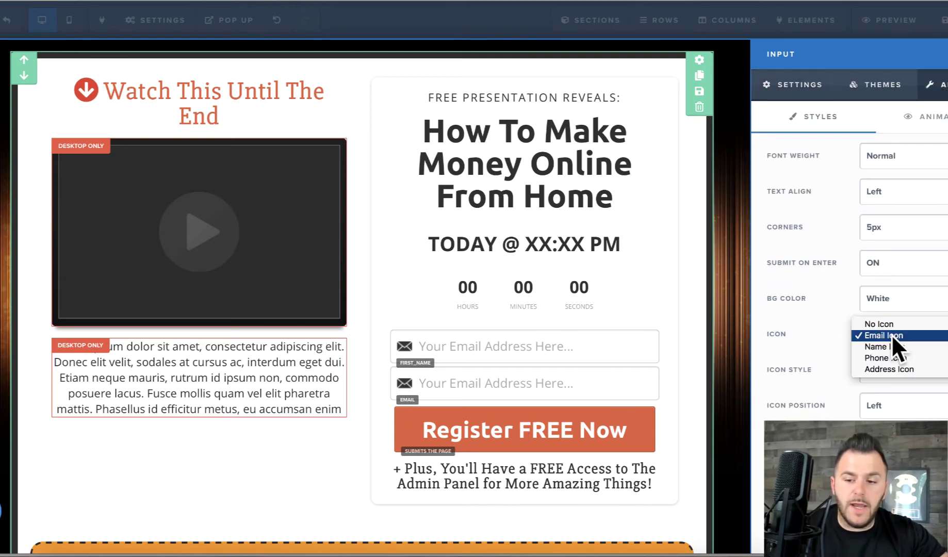
left_click(903, 348)
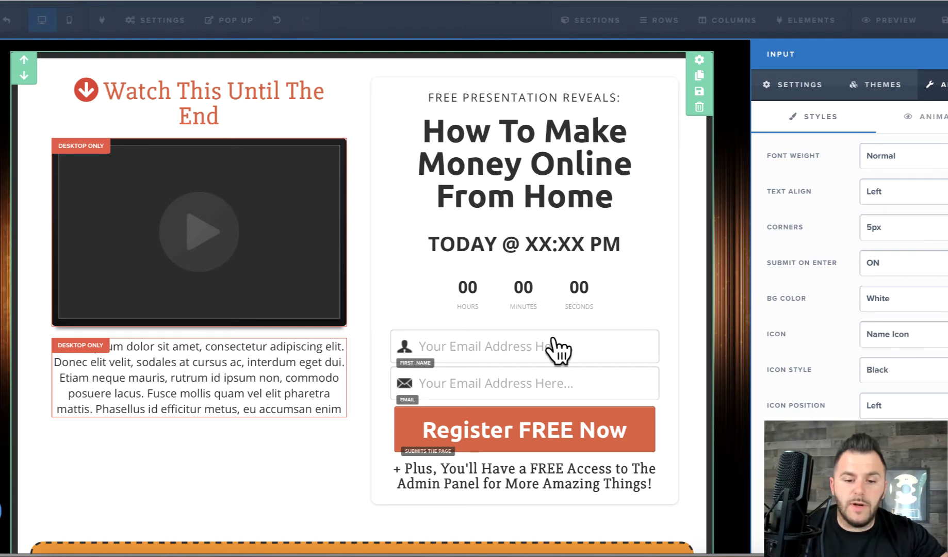
Change the first-name field's placeholder text to "Your First Name Here..." and check the saved form in the mobile layout
left_click(528, 351)
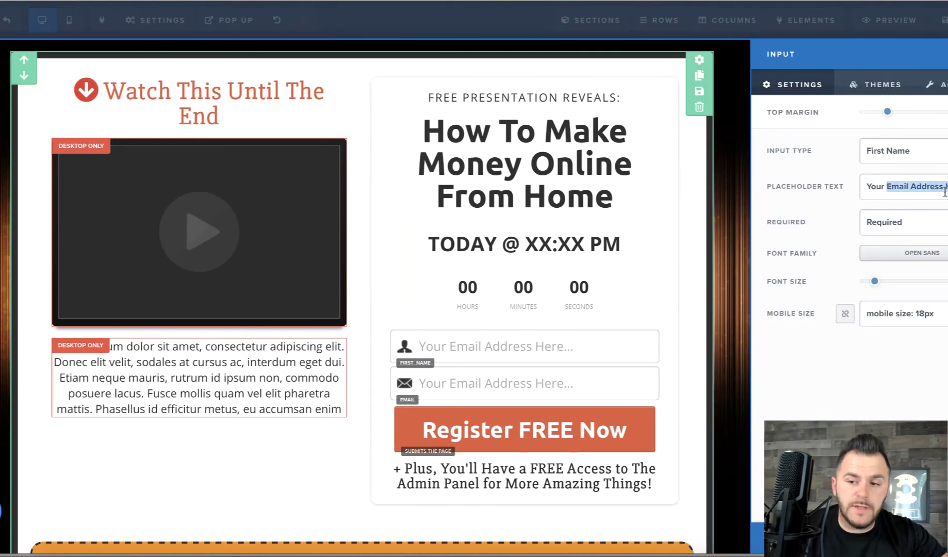
type("First Name")
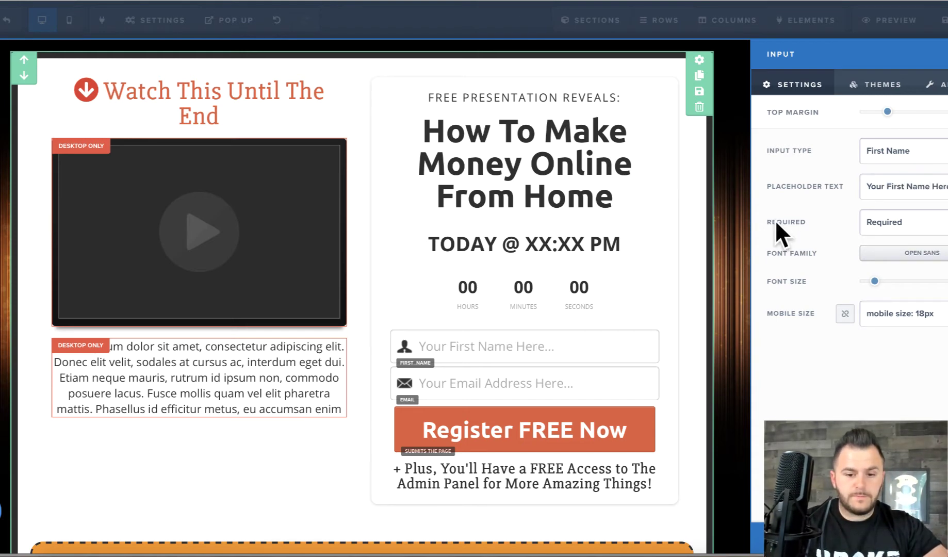
left_click(596, 342)
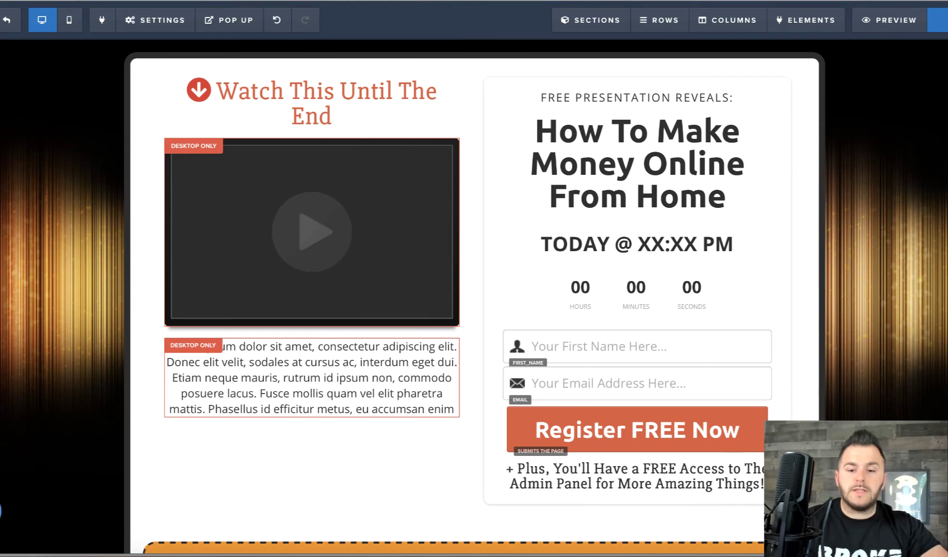
left_click(70, 20)
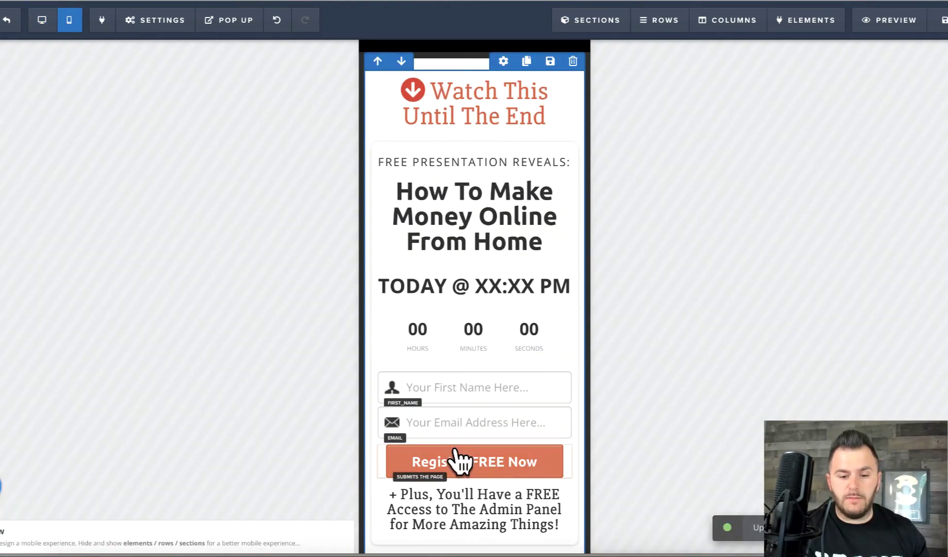
left_click(44, 20)
Open the page's pop-up settings and view the registration pop-up on the Full Time Lash Artist page as an example
mouse_move(225, 24)
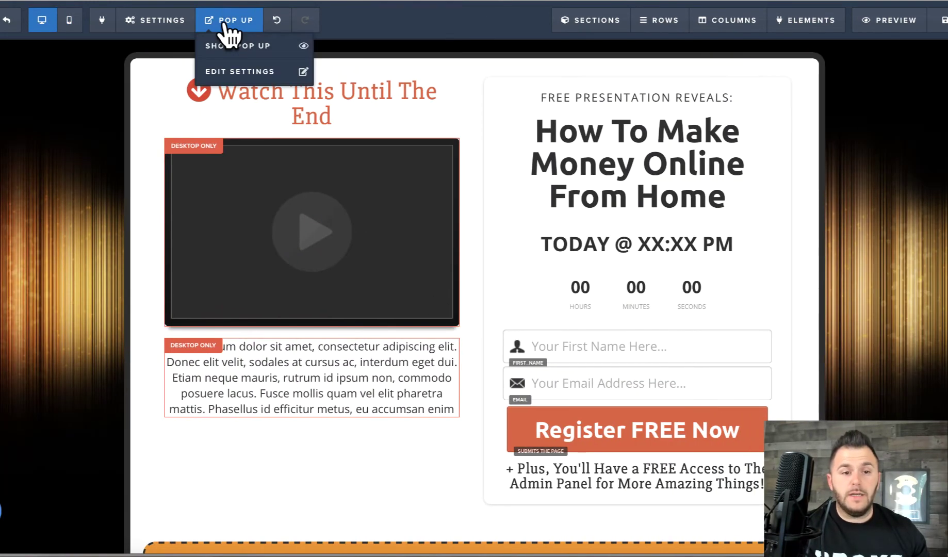
left_click(246, 71)
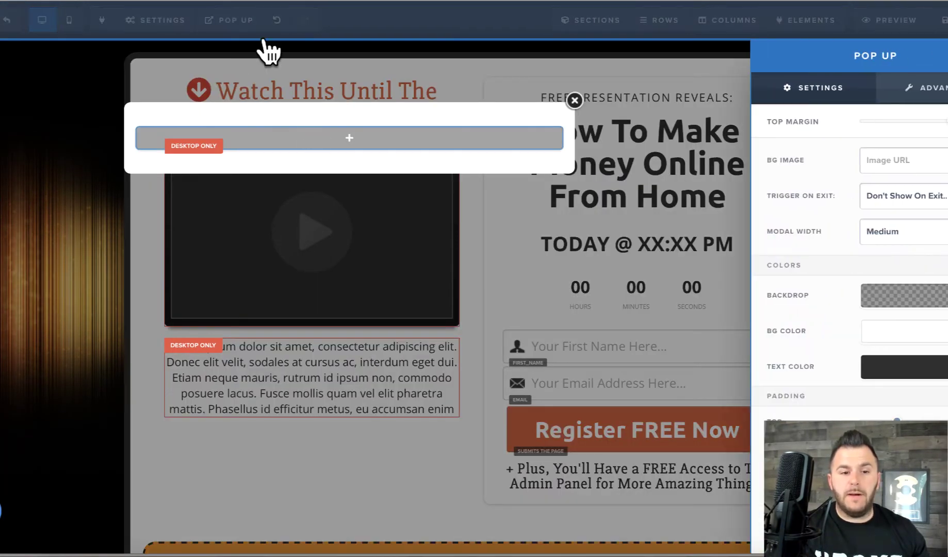
left_click(350, 148)
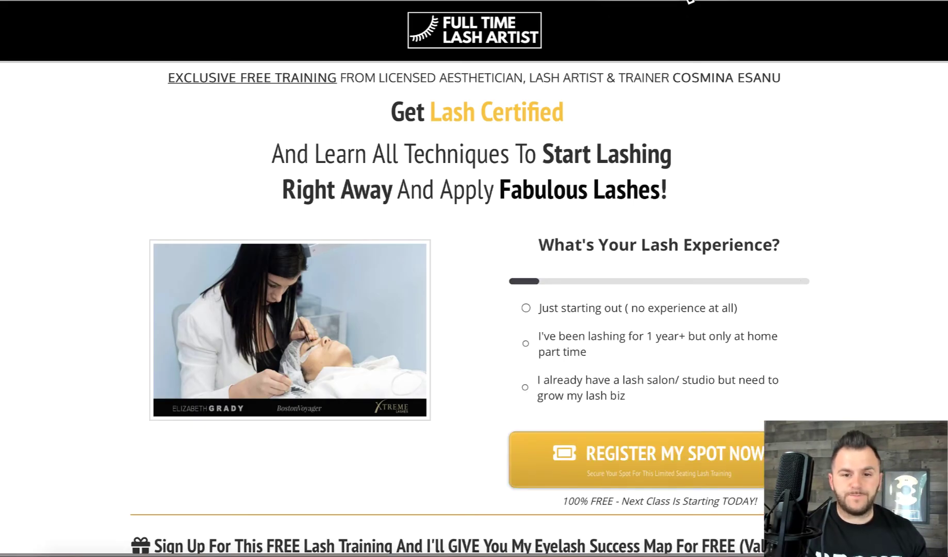
left_click(584, 350)
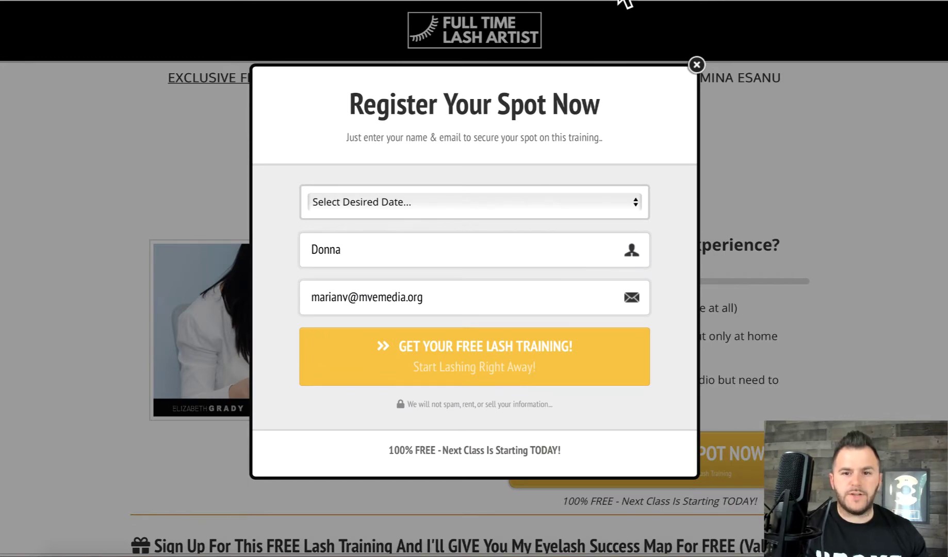
left_click_drag(312, 67, 599, 312)
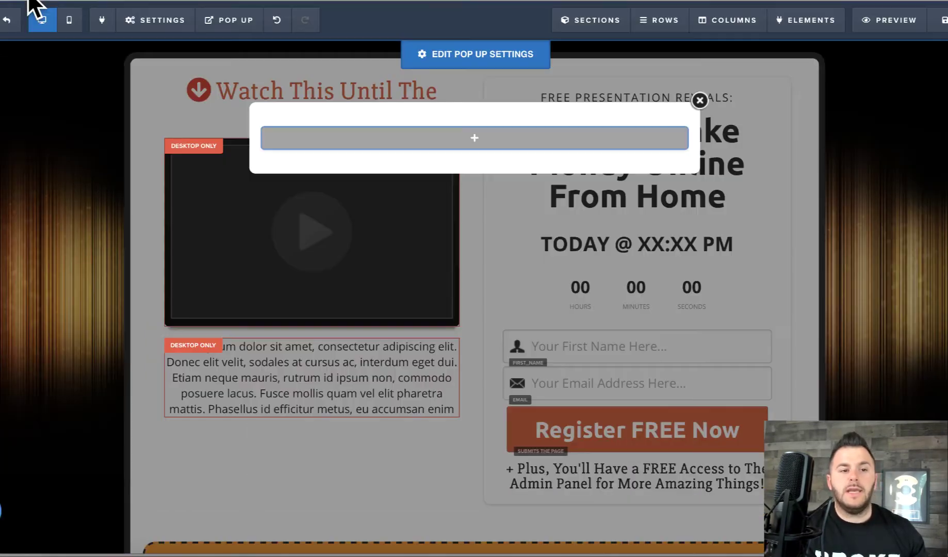
left_click(464, 144)
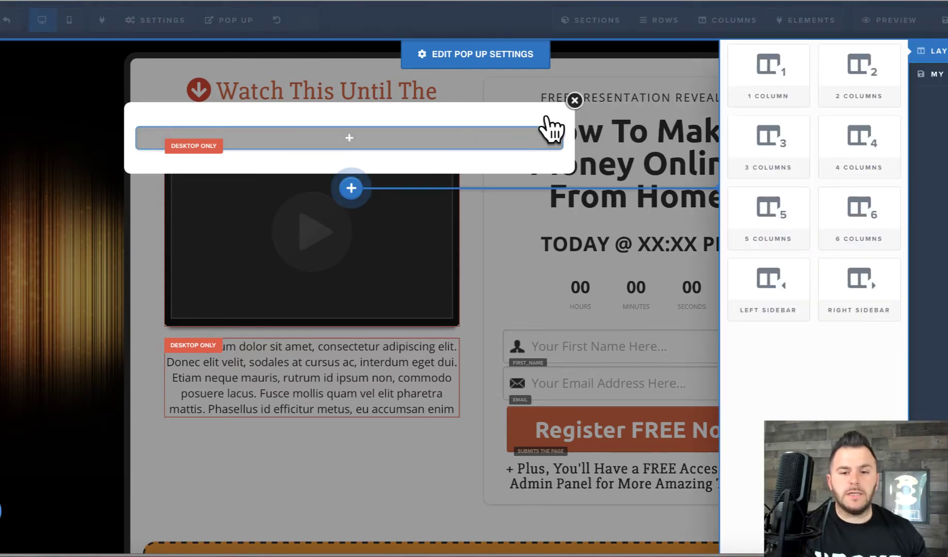
left_click(573, 113)
left_click(699, 90)
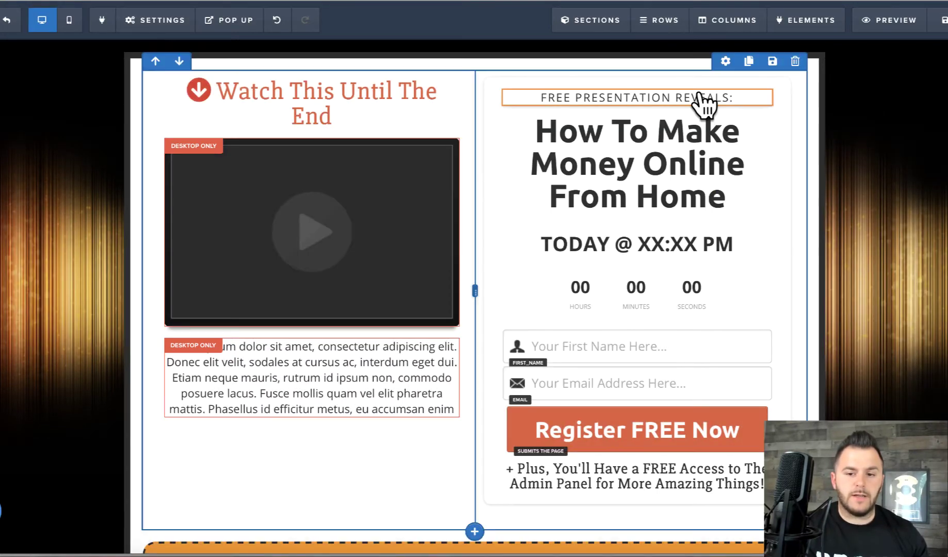
Save the two-column row holding the video and registration form as a template named "Webinar pop up test"
left_click(772, 62)
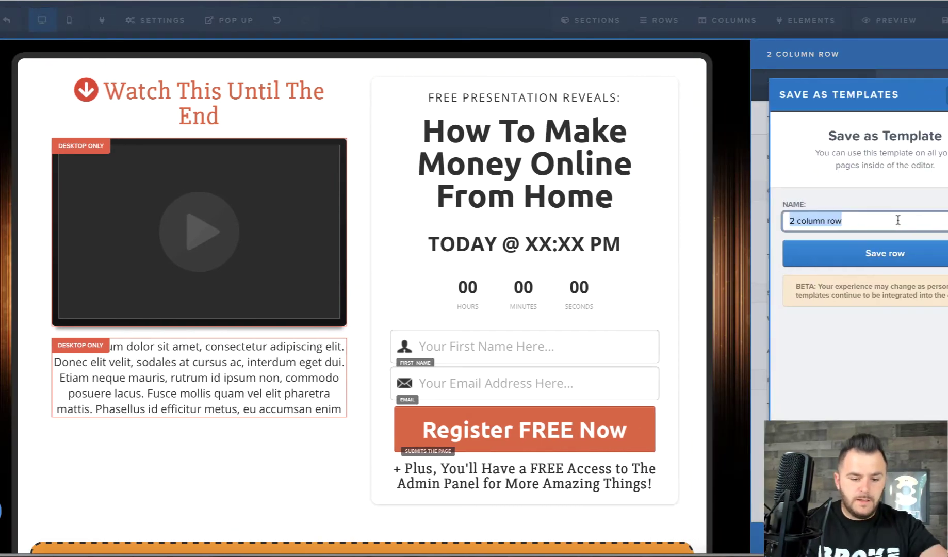
type("Webinar pop up test")
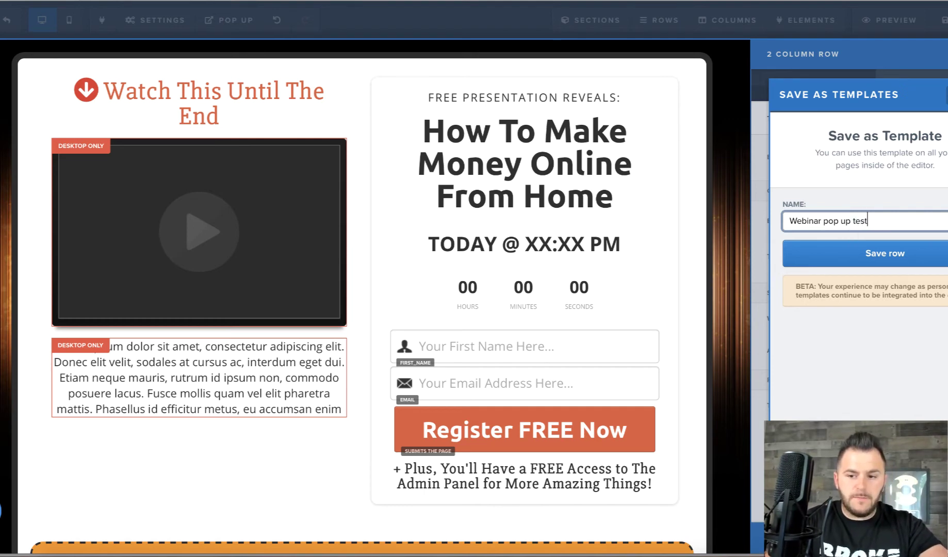
left_click(898, 246)
left_click(464, 227)
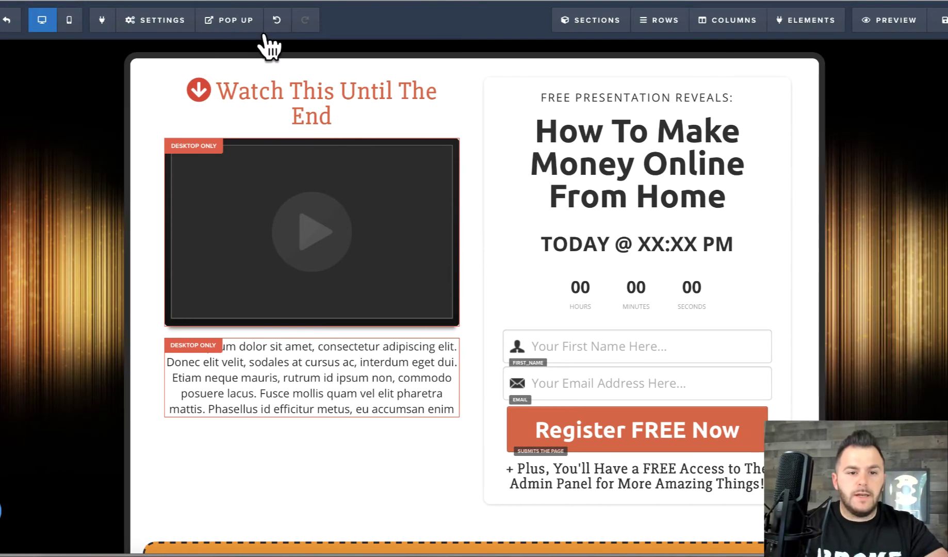
Insert the saved "Webinar pop up test" row into the page's empty pop-up
left_click(240, 24)
left_click(247, 51)
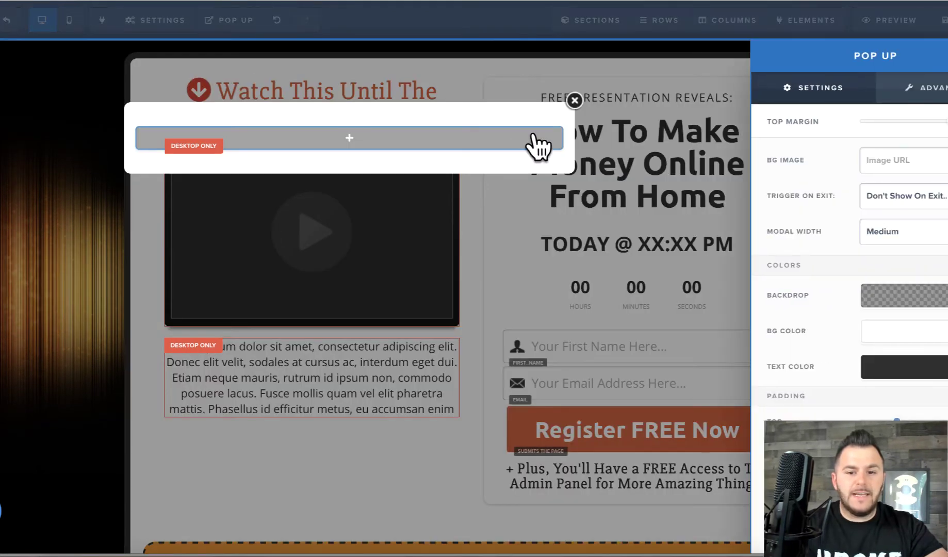
left_click(368, 140)
left_click(456, 142)
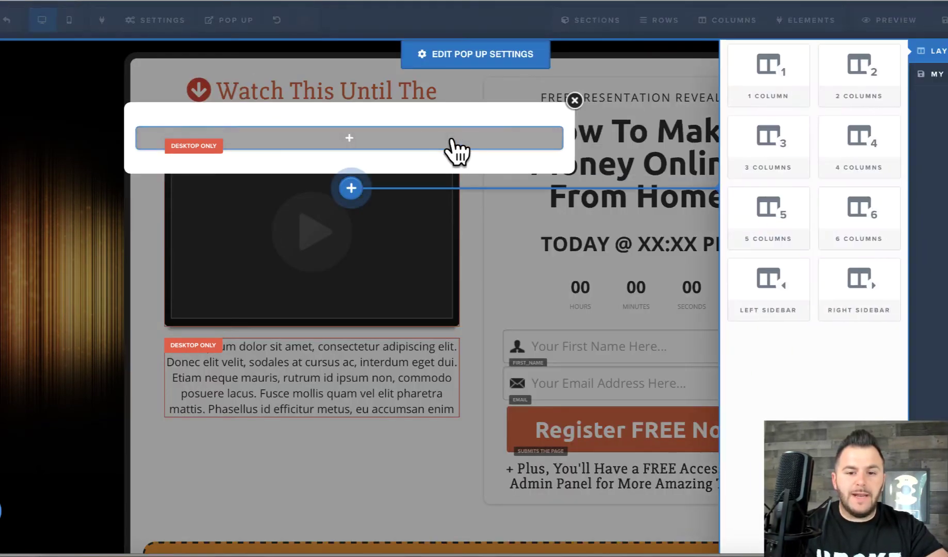
left_click(937, 76)
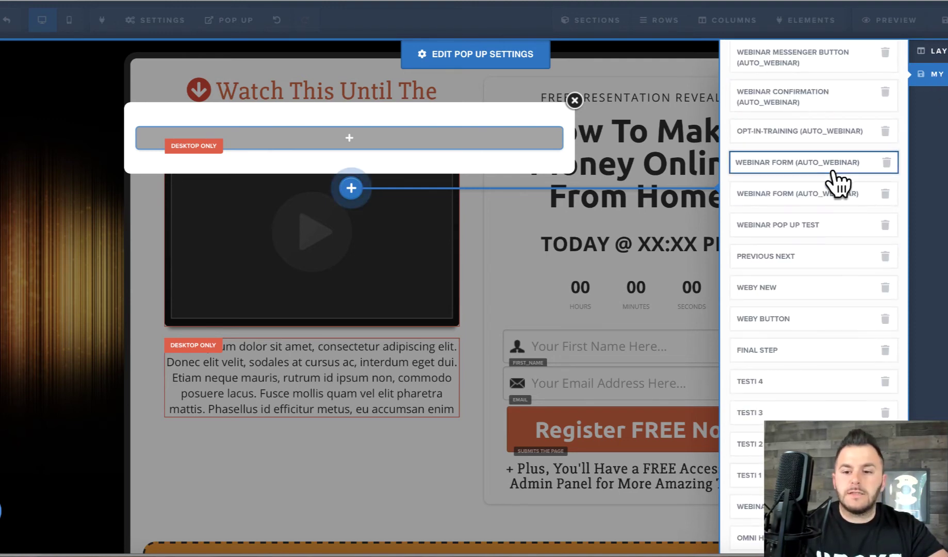
left_click(828, 227)
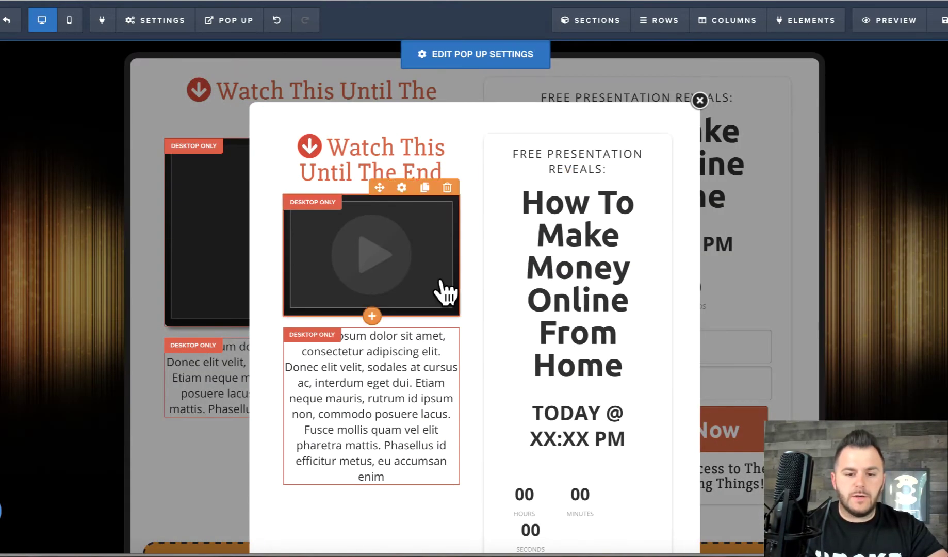
Delete the video and the lorem ipsum paragraph from the pop-up's "Watch This Until The End" column
left_click(446, 189)
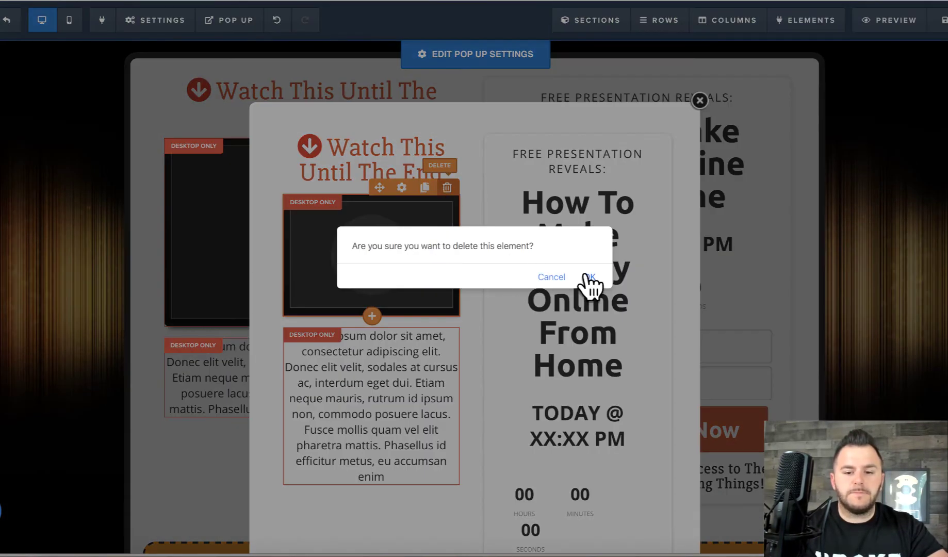
left_click(591, 278)
left_click(448, 191)
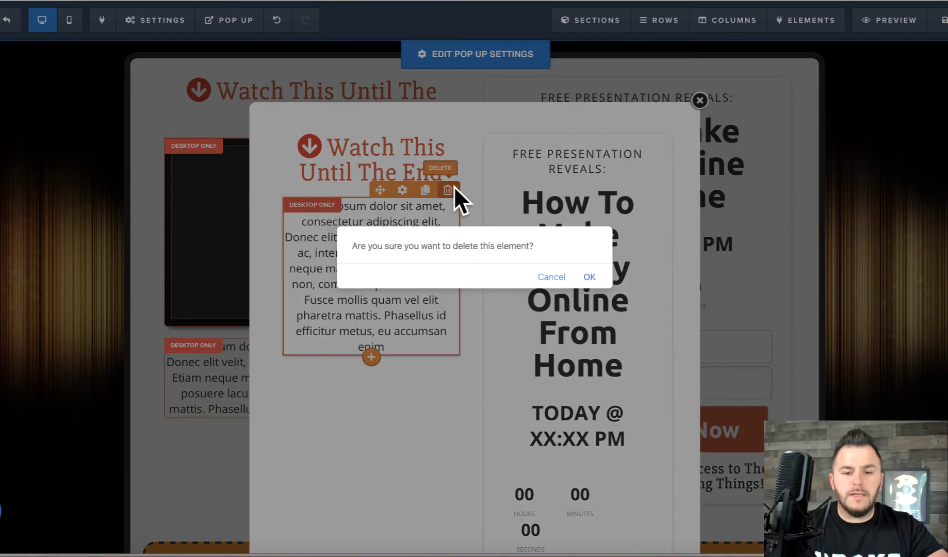
left_click(591, 278)
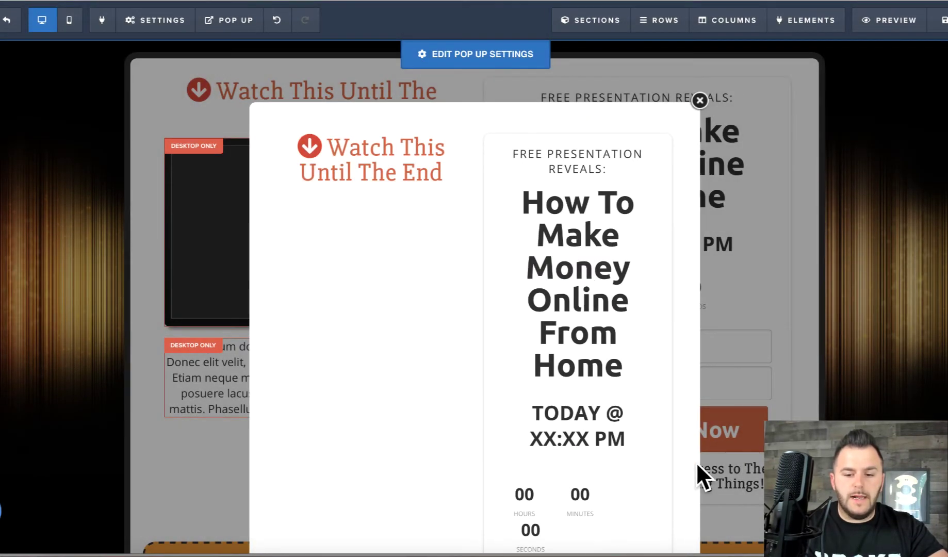
Add a one-column row beneath the two-column row in the pop-up
scroll(695, 462, "down", 1)
scroll(692, 462, "down", 7)
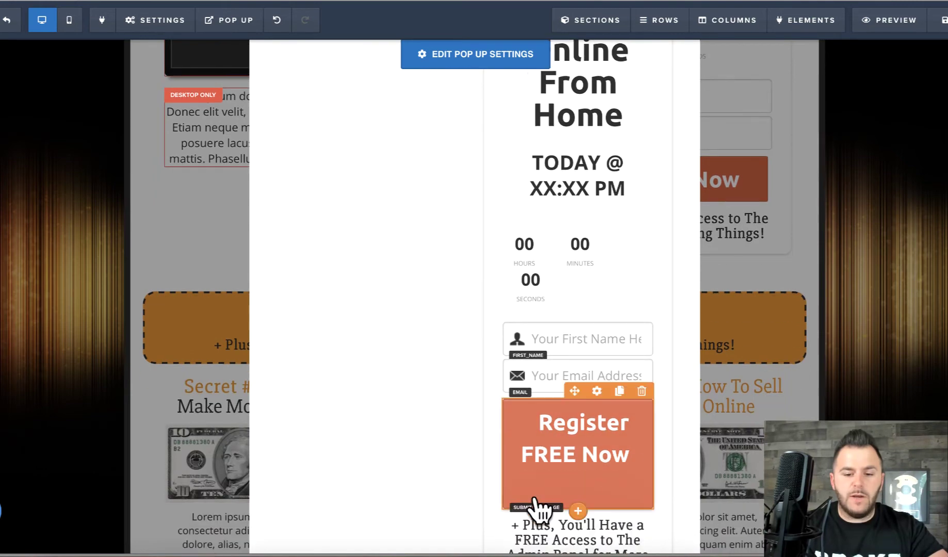
left_click(475, 484)
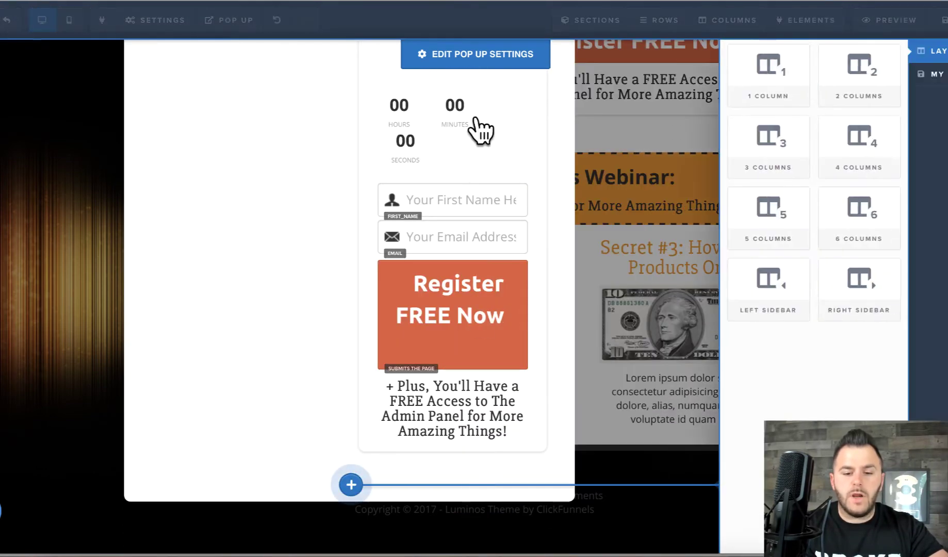
left_click(748, 88)
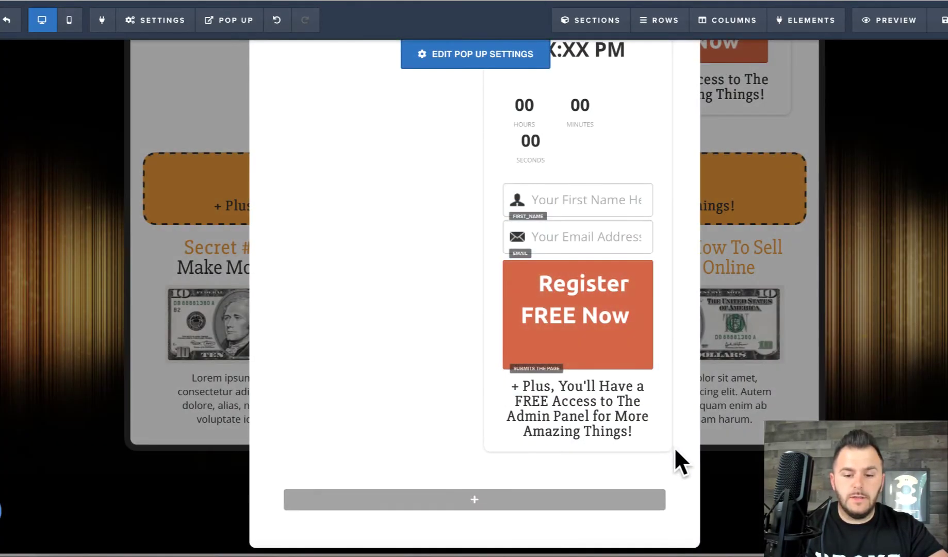
Move the Register FREE Now button, email field, first-name field and "+ Plus" text into the new one-column row, with the fields above the button
left_click_drag(575, 252, 486, 510)
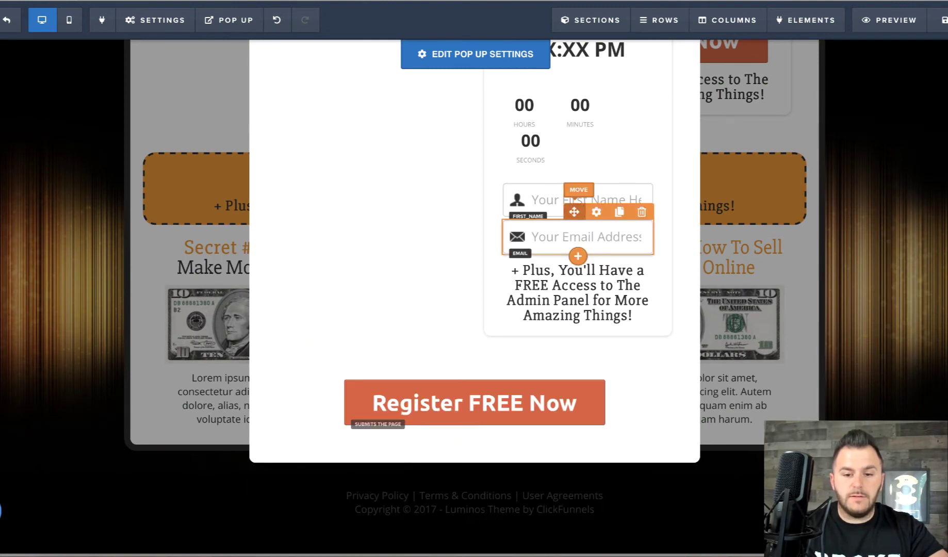
left_click_drag(578, 192, 491, 379)
mouse_move(601, 216)
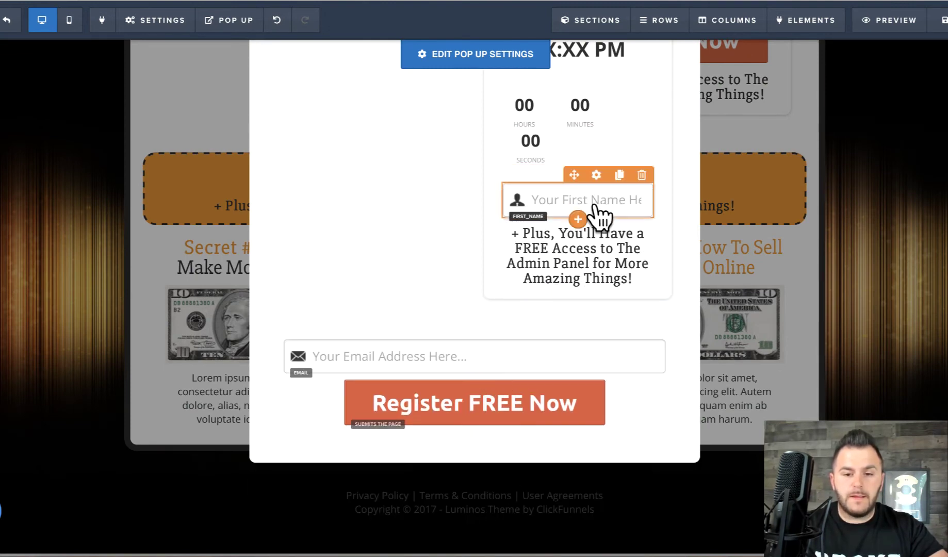
left_click_drag(573, 175, 475, 322)
mouse_move(567, 233)
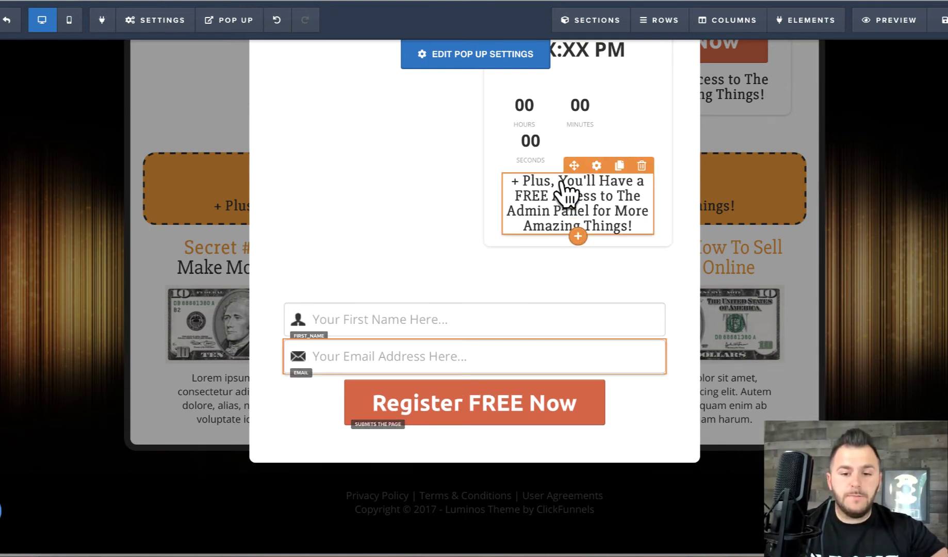
left_click_drag(572, 163, 447, 431)
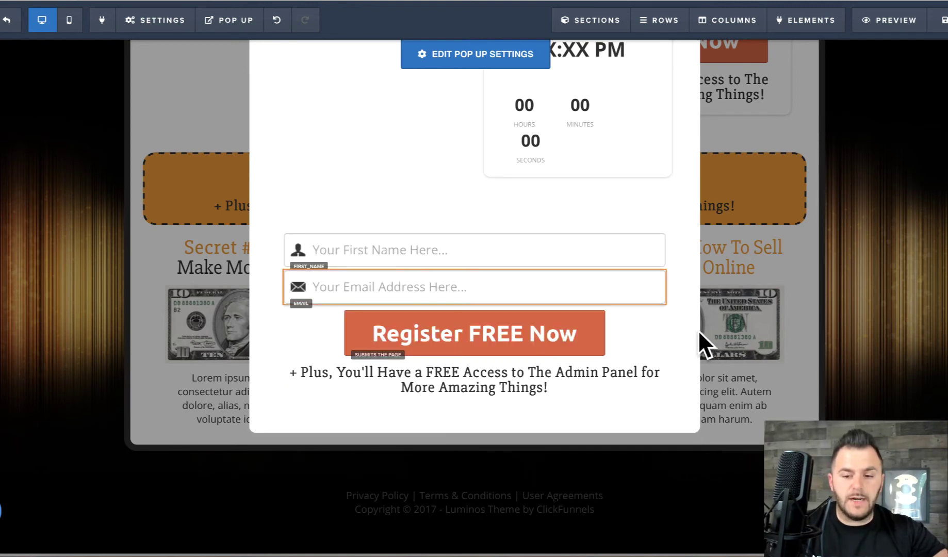
Move the countdown timer below the register button and the "TODAY @ XX:XX PM" text above the form fields
scroll(699, 330, "up", 1)
scroll(699, 330, "up", 2)
mouse_move(574, 152)
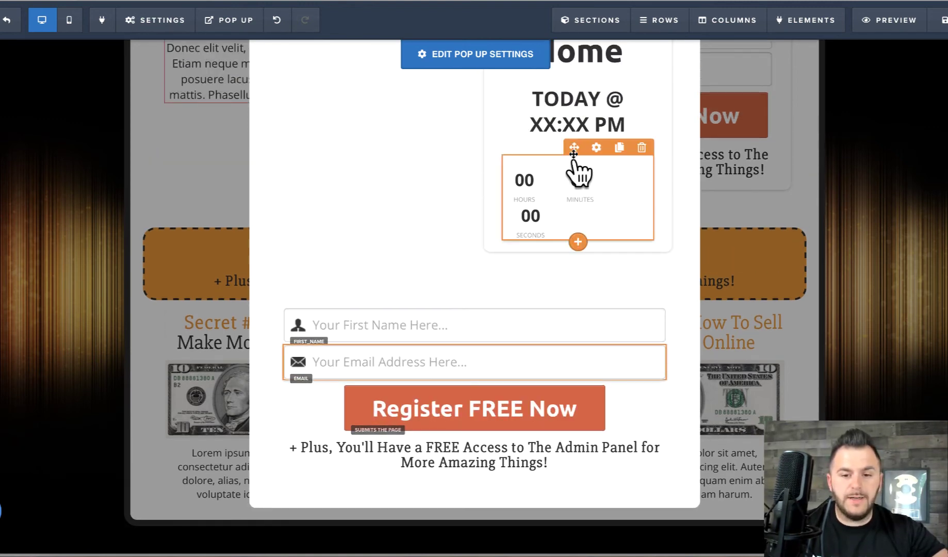
left_click_drag(573, 151, 487, 457)
mouse_move(610, 131)
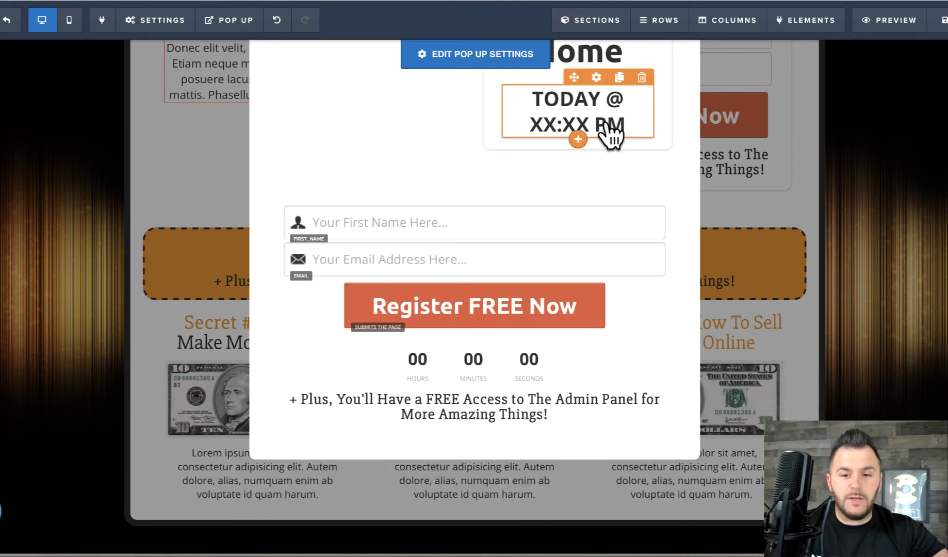
left_click_drag(567, 80, 470, 291)
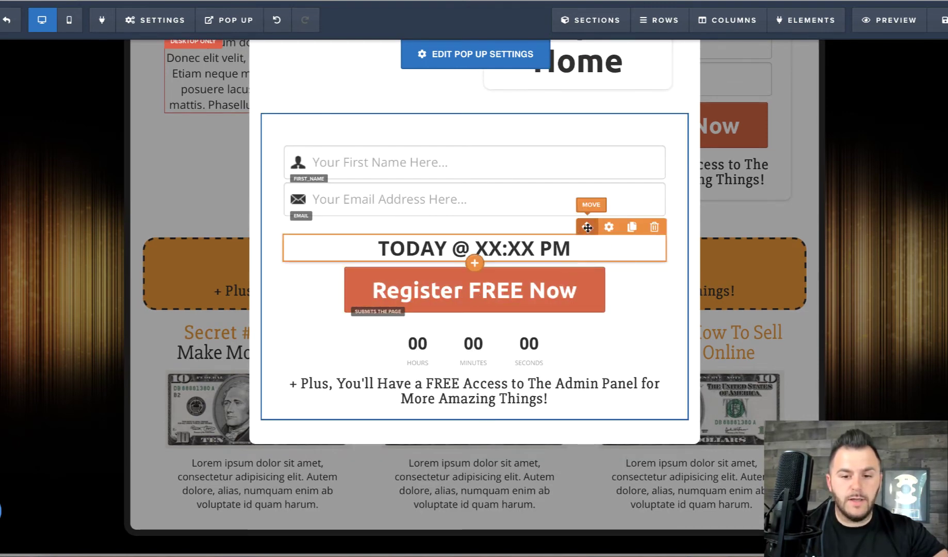
left_click_drag(560, 342, 539, 127)
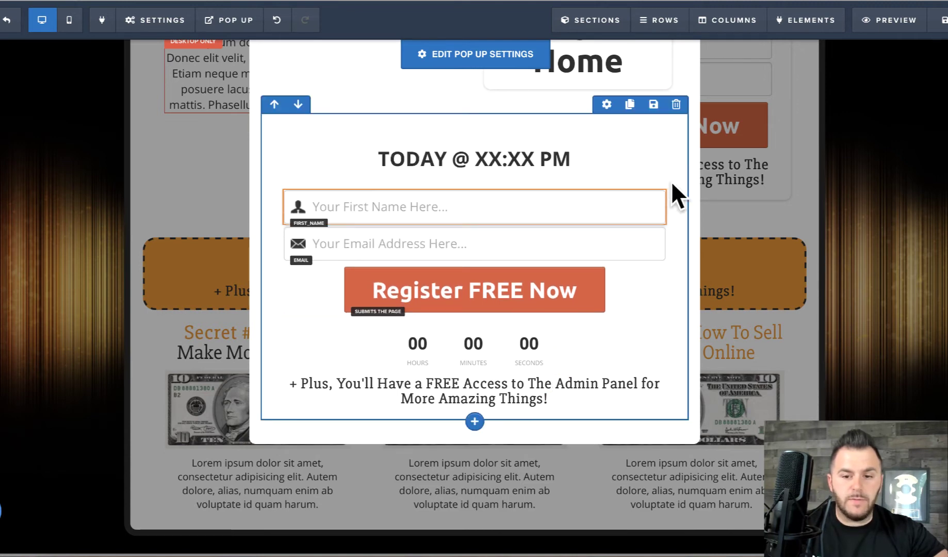
Move the "How To Make Money Online From Home" headline and the "FREE PRESENTATION REVEALS:" line to the start of the one-column row
scroll(694, 209, "up", 5)
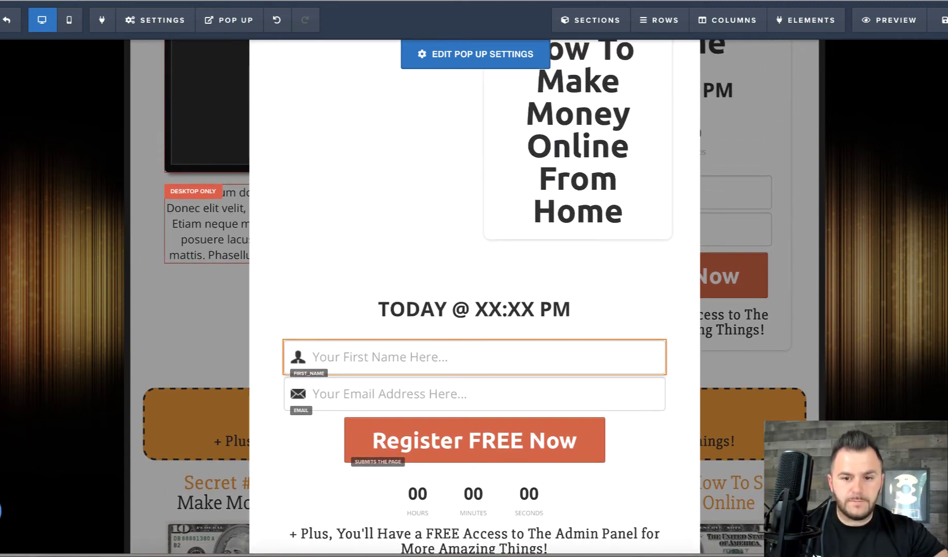
mouse_move(626, 132)
left_mouse_down()
mouse_move(514, 332)
mouse_move(464, 381)
mouse_move(456, 363)
left_mouse_up()
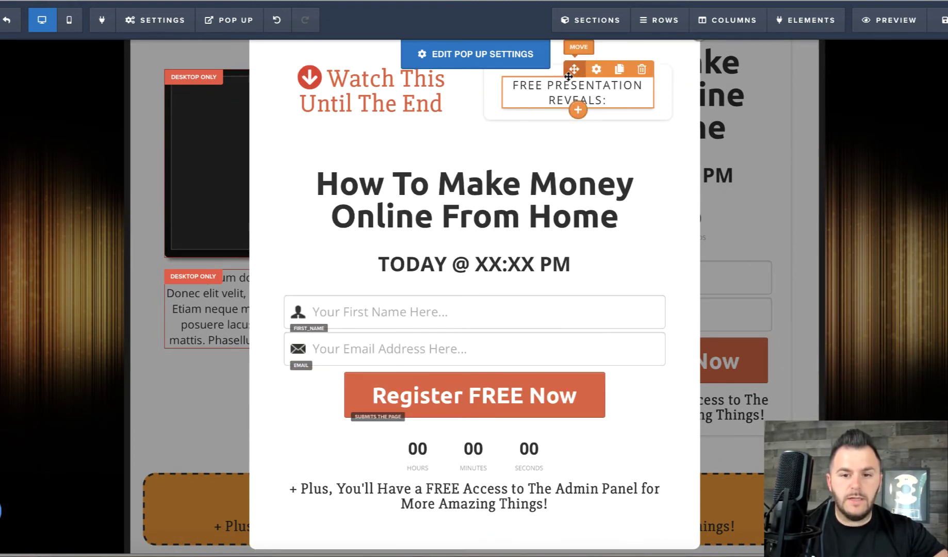
left_click_drag(574, 68, 487, 178)
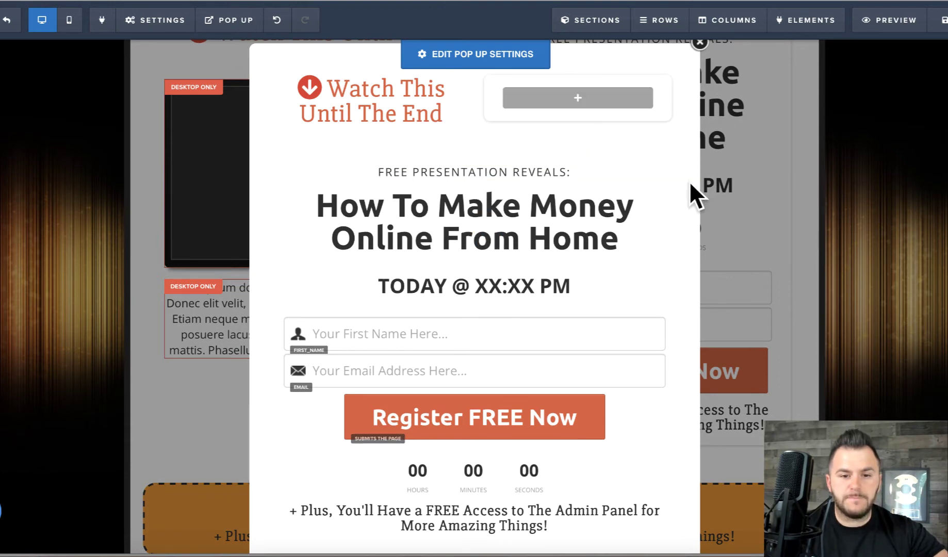
Delete the leftover two-column row with the "Watch This Until The End" text from the pop-up
scroll(688, 187, "up", 1)
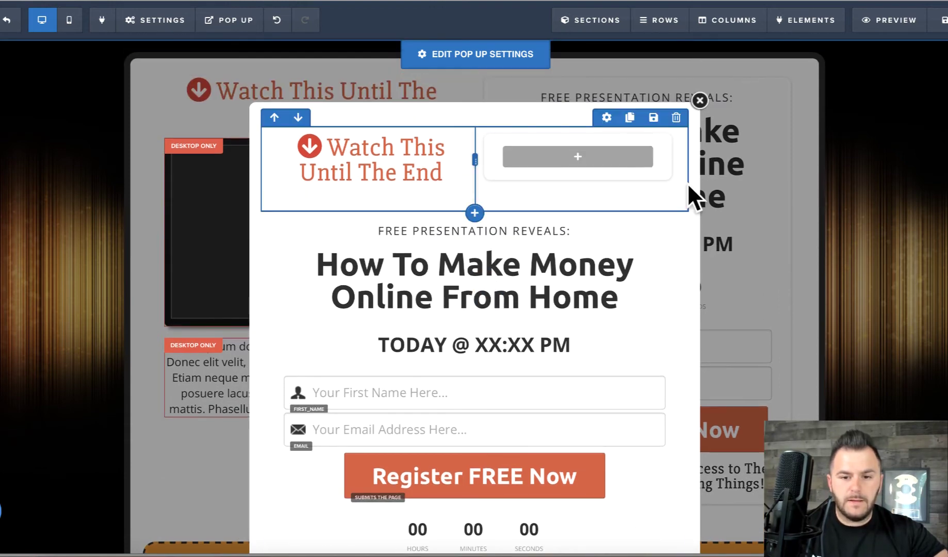
left_click(676, 118)
left_click(589, 279)
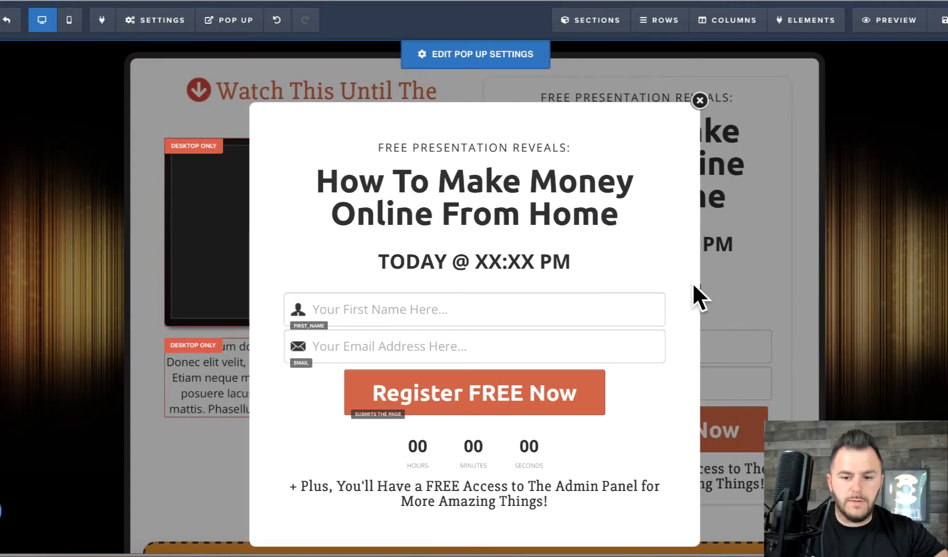
In the mobile layout, reduce the font size of "TODAY @ XX:XX PM" to fit one line, then return to the desktop layout
scroll(671, 299, "down", 1)
left_click(545, 344)
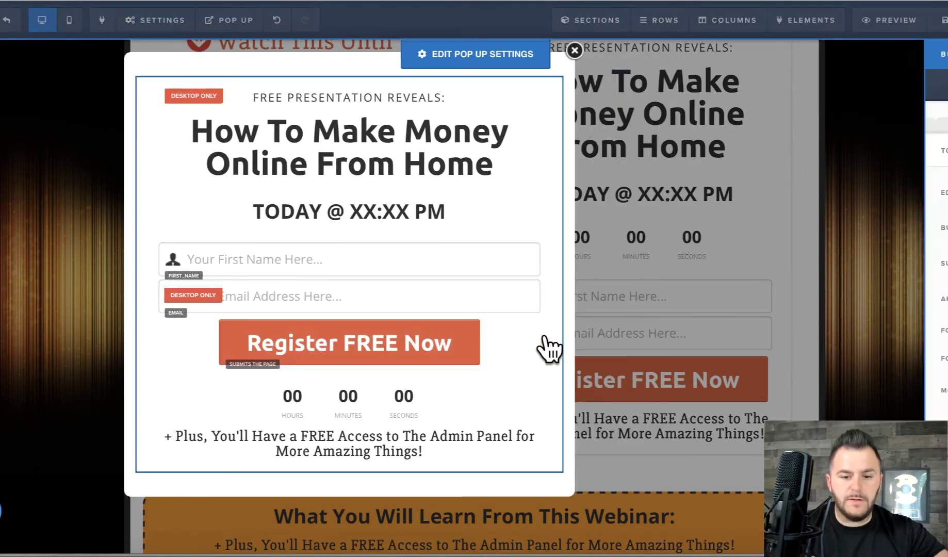
left_click(240, 196)
left_click(69, 19)
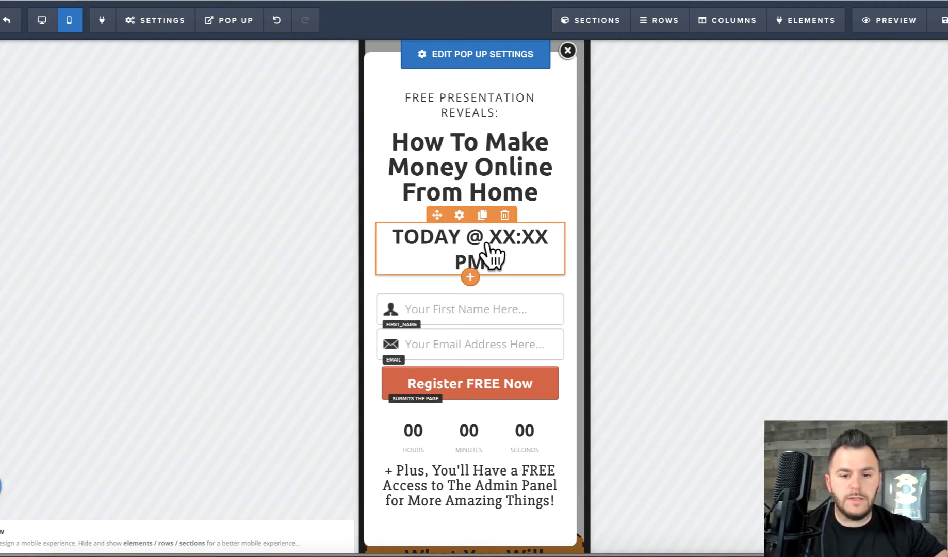
left_click(460, 215)
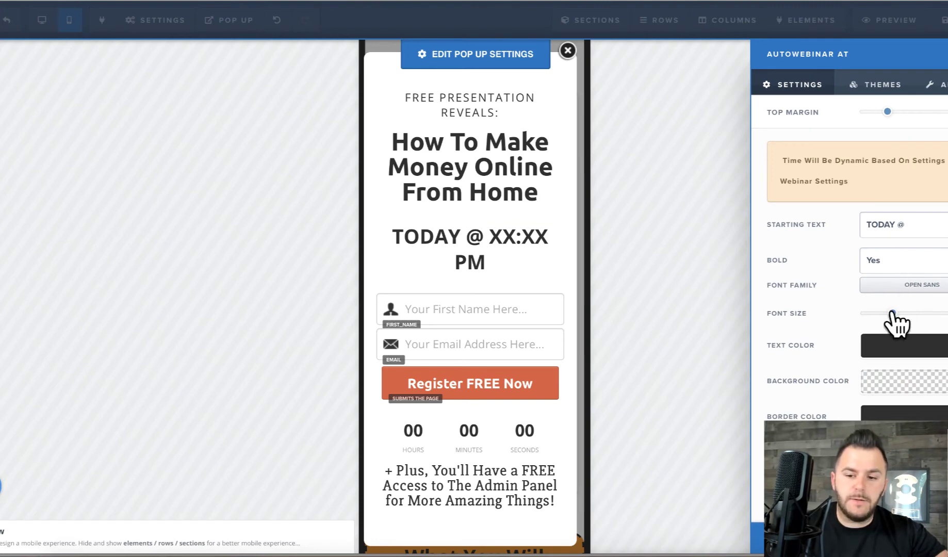
left_click_drag(892, 313, 886, 313)
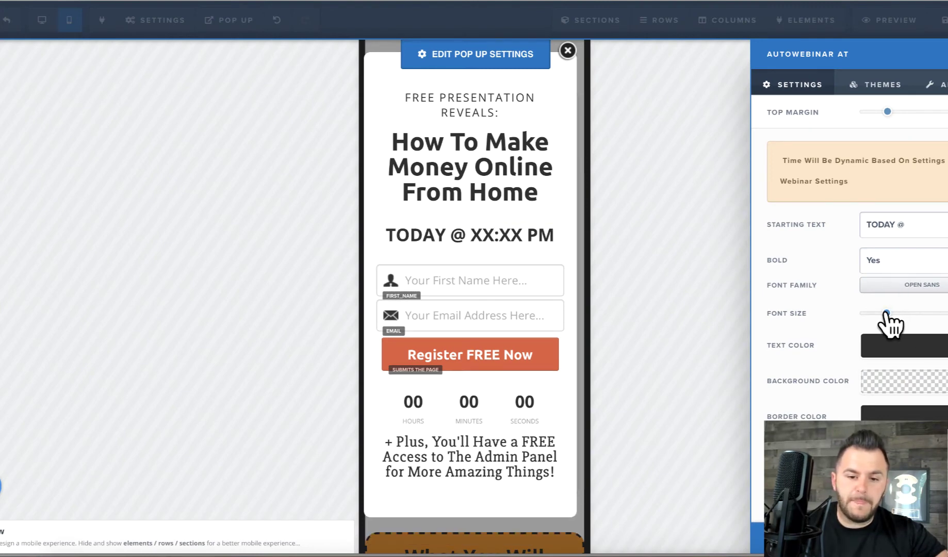
left_click(44, 23)
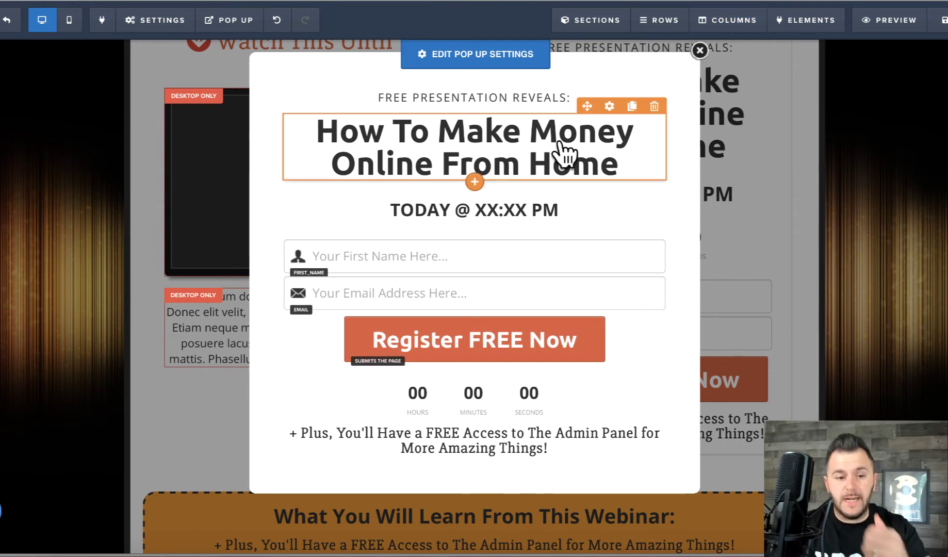
Leave the pop-up's headline text as it is and close the pop-up
left_click(491, 140)
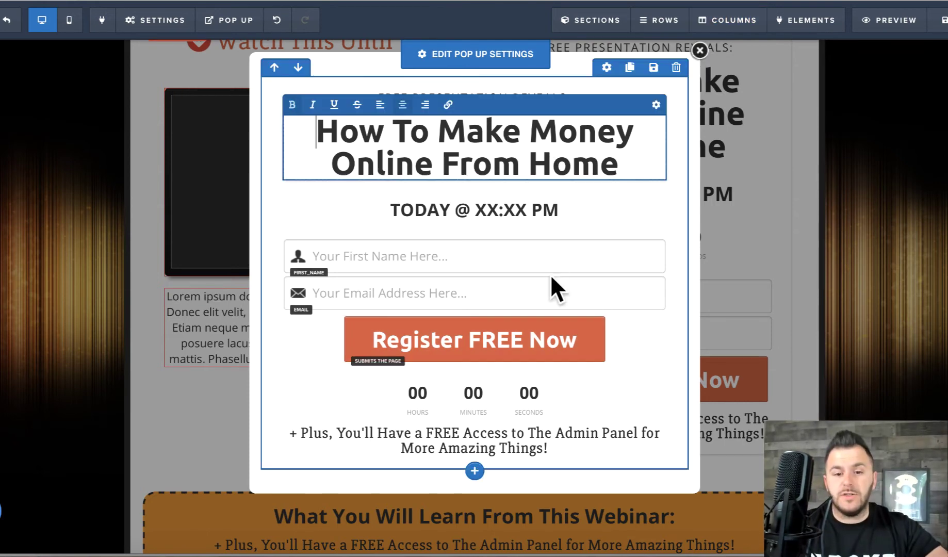
left_click(687, 204)
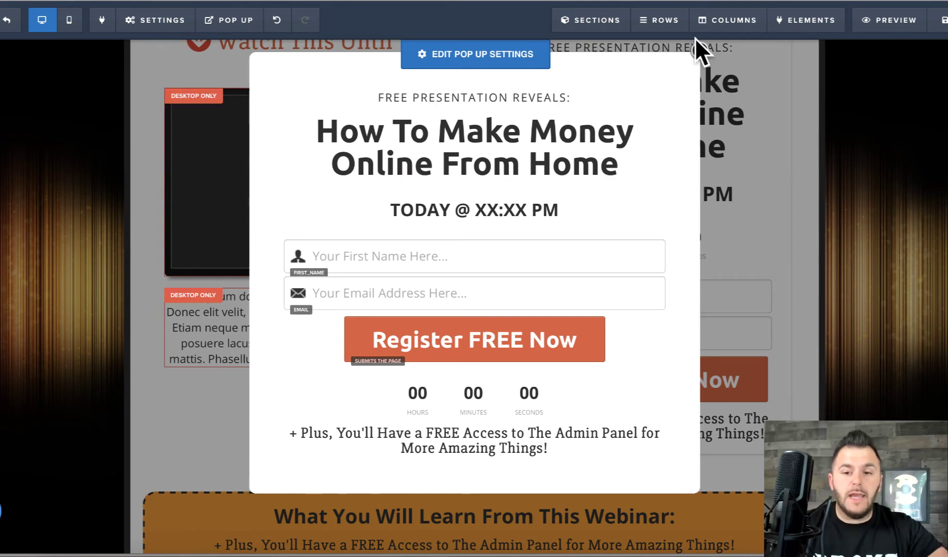
left_click(697, 49)
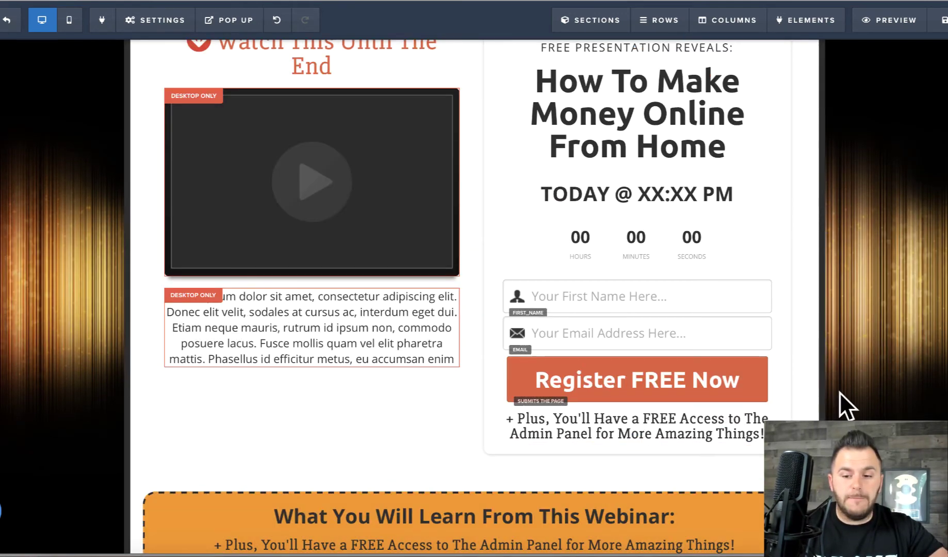
Set the registration page's SEO title to "Webinar test", save the page and return to the funnel's steps
scroll(820, 395, "down", 5)
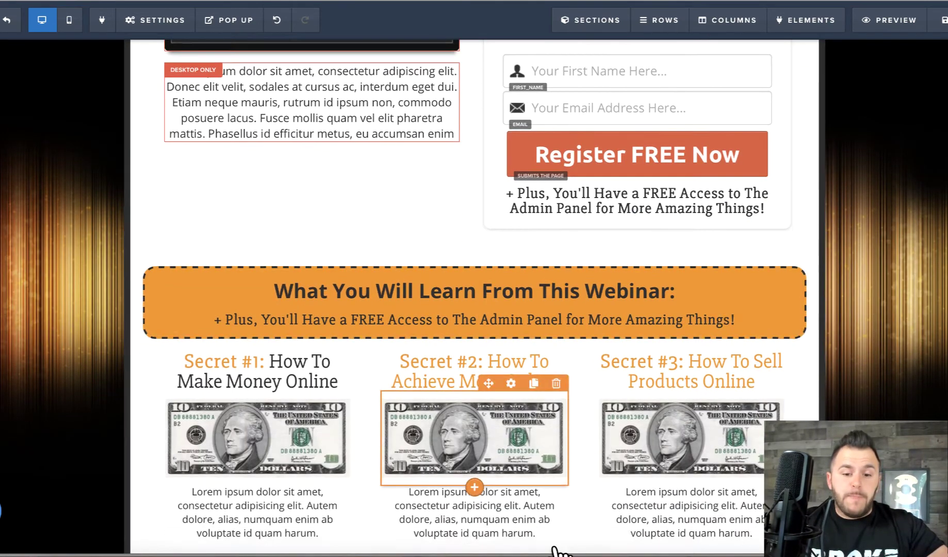
scroll(555, 548, "down", 3)
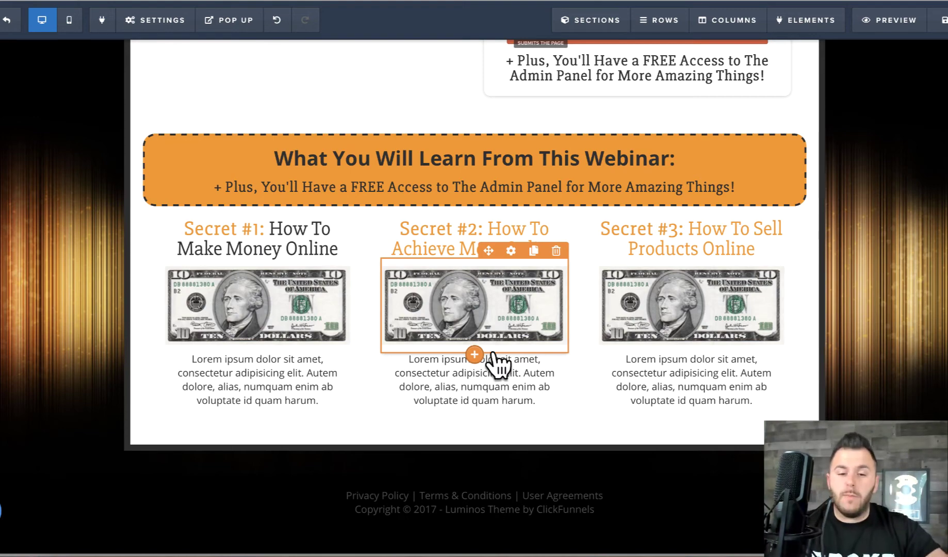
scroll(535, 451, "up", 1)
scroll(477, 372, "up", 7)
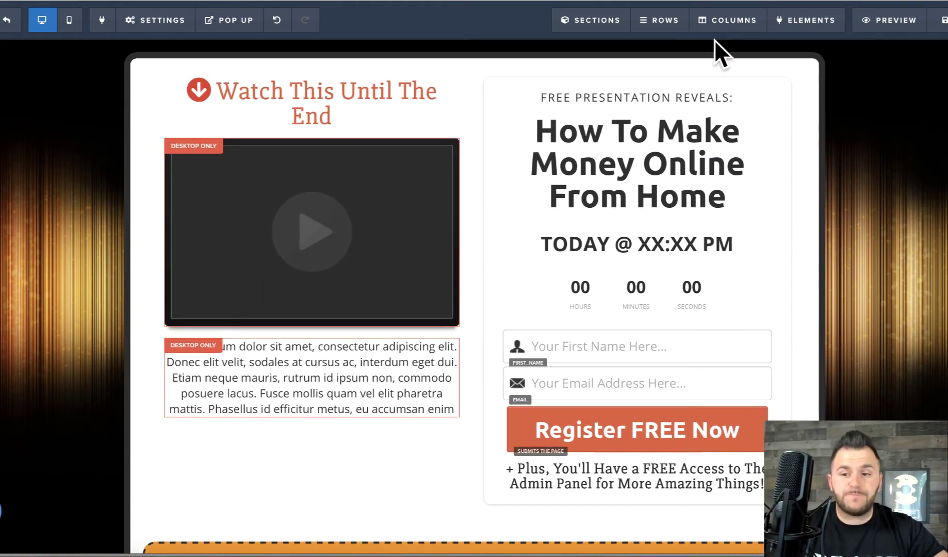
mouse_move(165, 26)
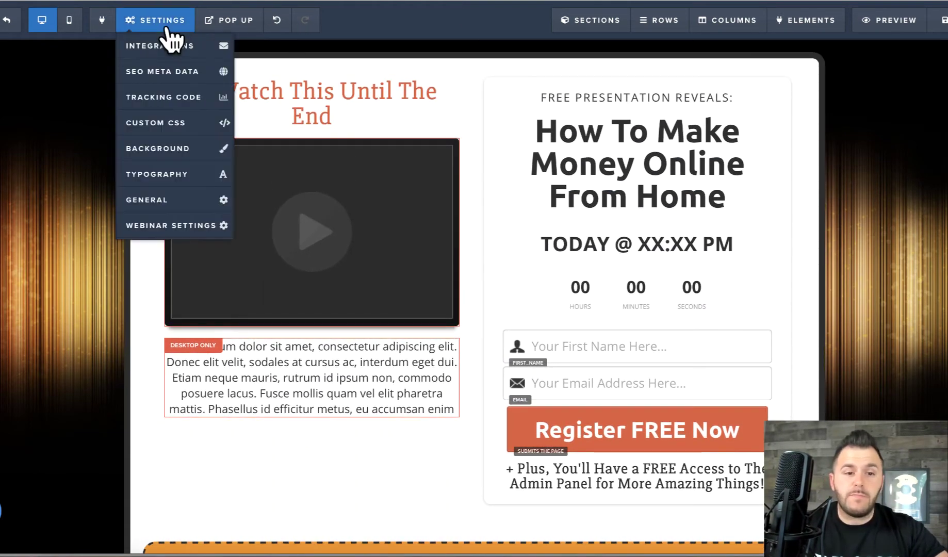
left_click(164, 72)
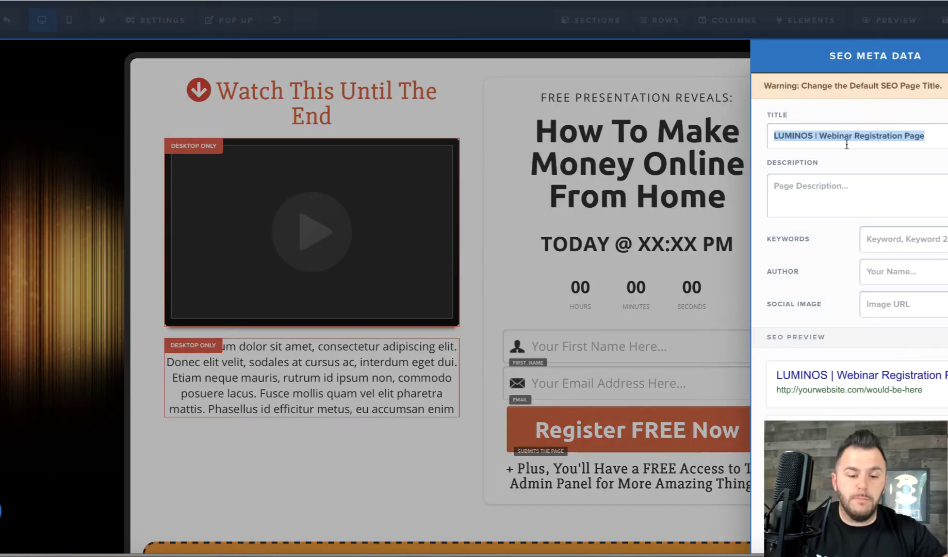
type("Webinar test")
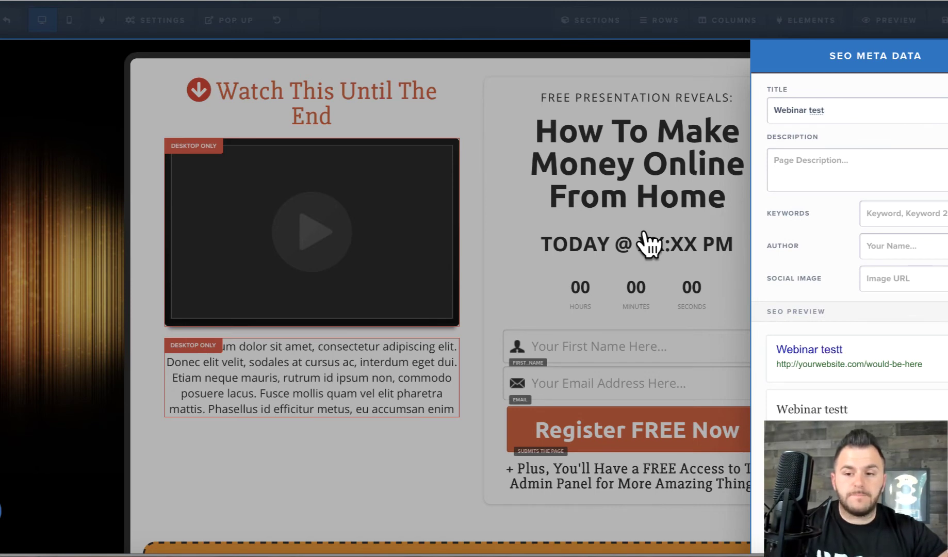
left_click(644, 234)
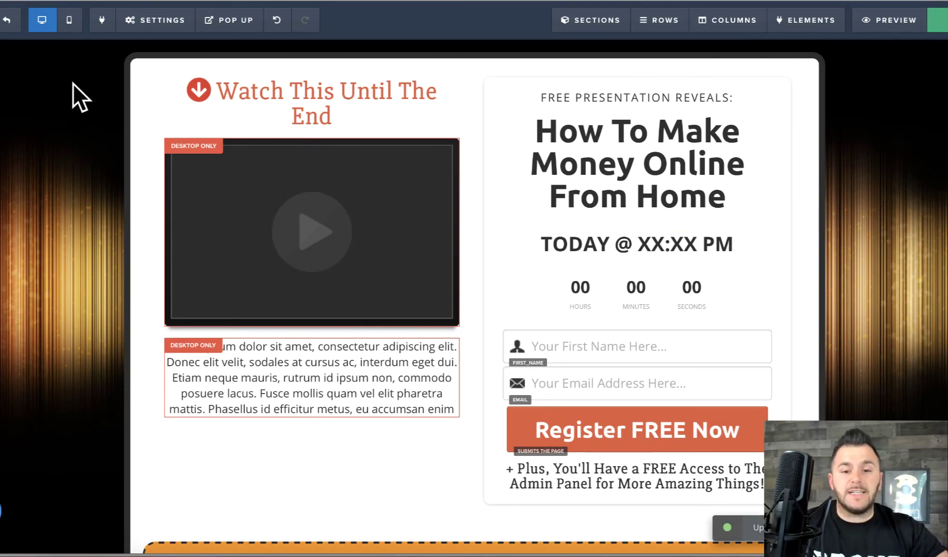
mouse_move(145, 22)
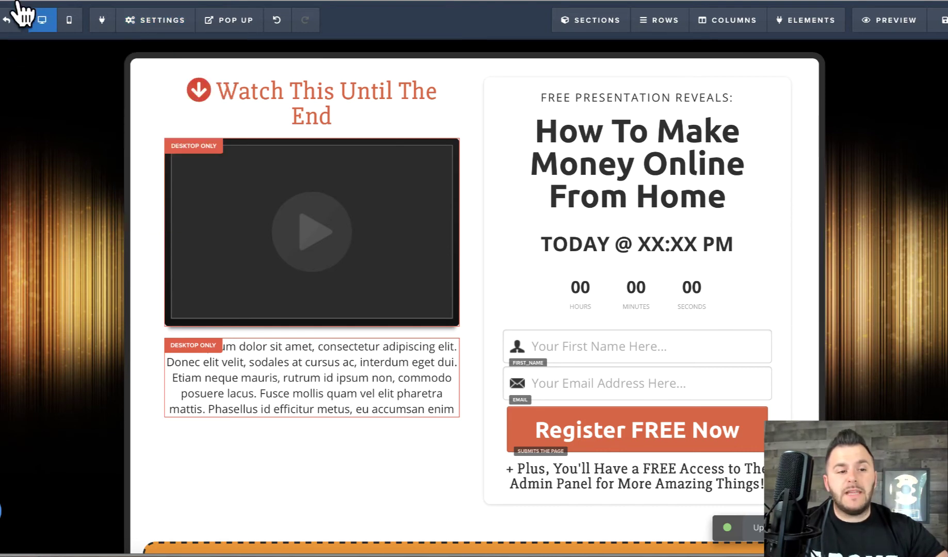
left_click(9, 20)
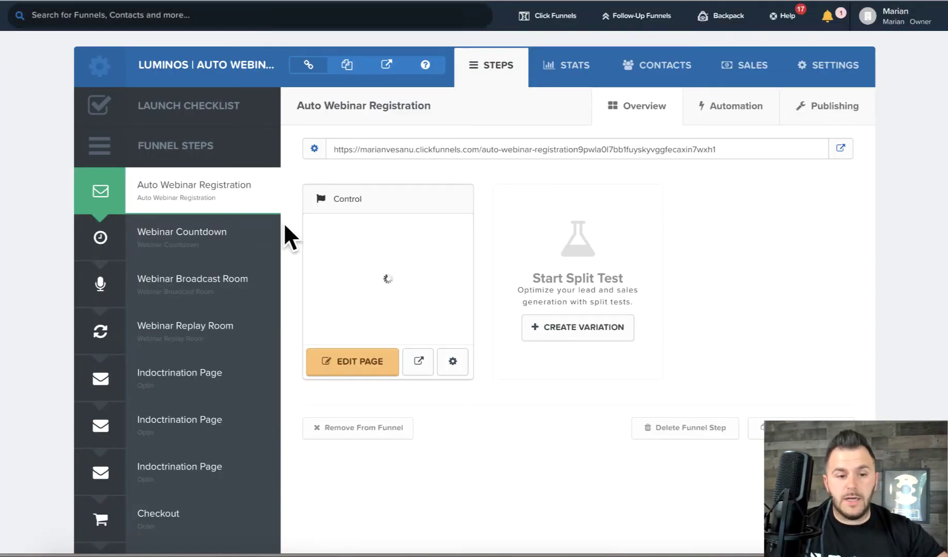
Add a new funnel step named "Webinar 2 page" to the funnel
scroll(284, 227, "down", 3)
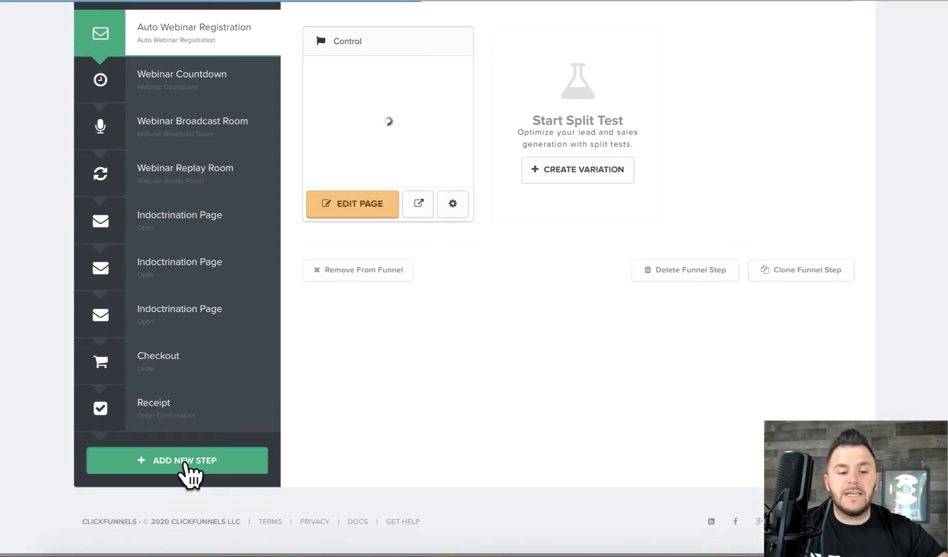
left_click(186, 468)
left_click(353, 151)
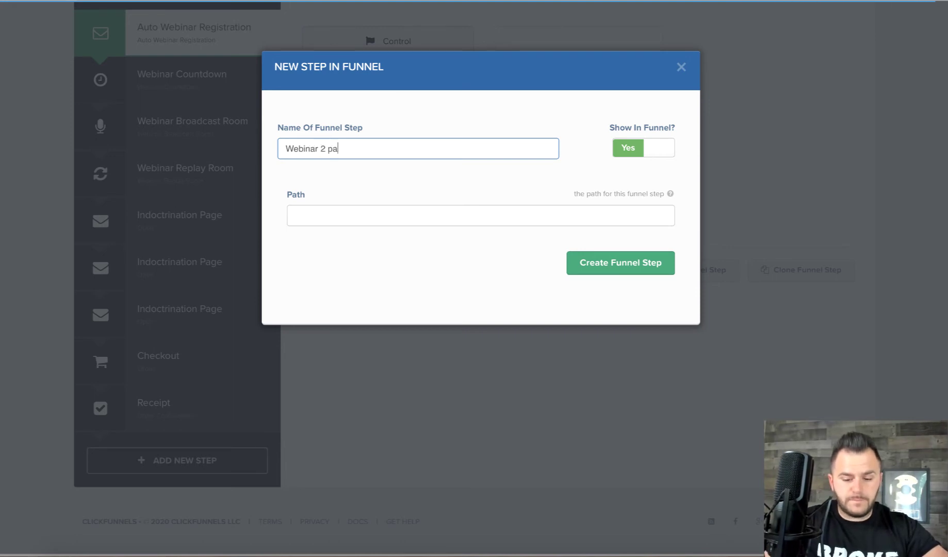
left_click(627, 262)
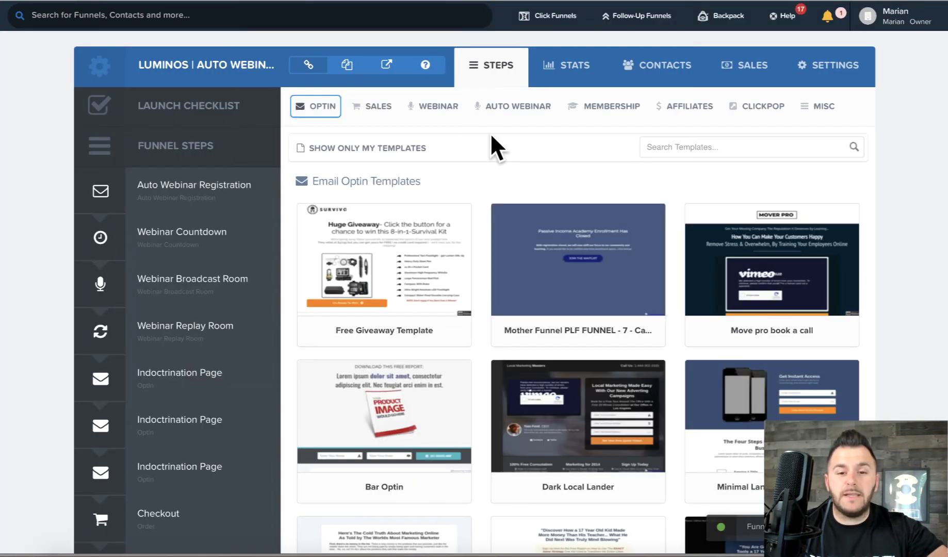
left_click(441, 106)
left_click(481, 109)
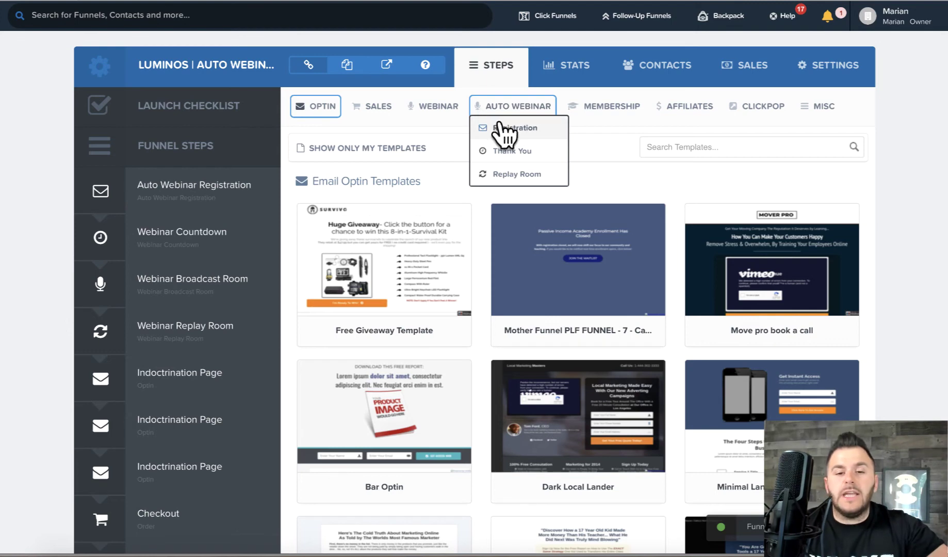
left_click(448, 110)
left_click(510, 106)
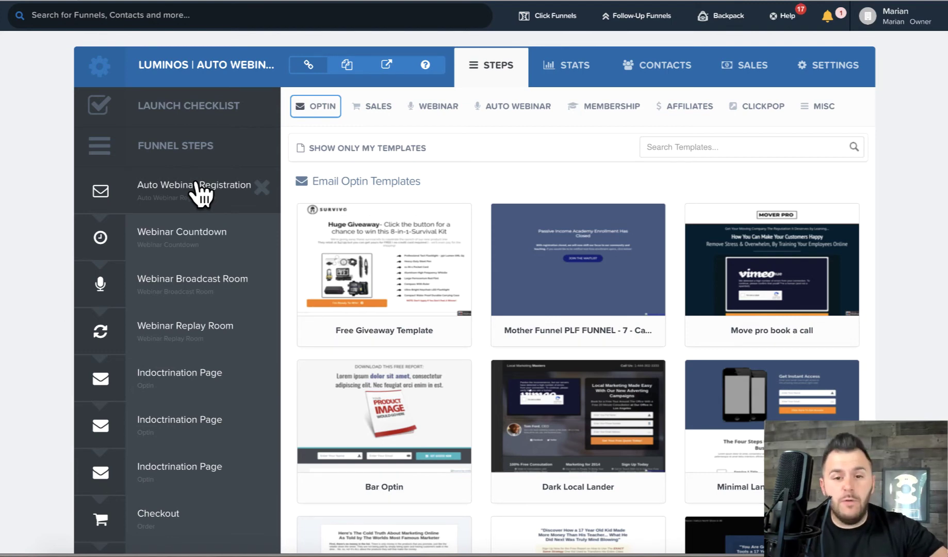
mouse_move(512, 109)
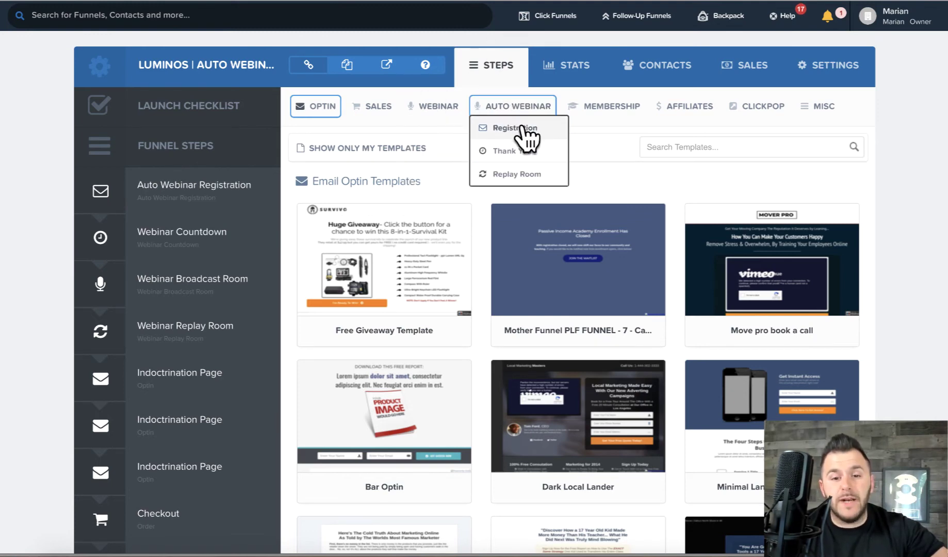
mouse_move(440, 106)
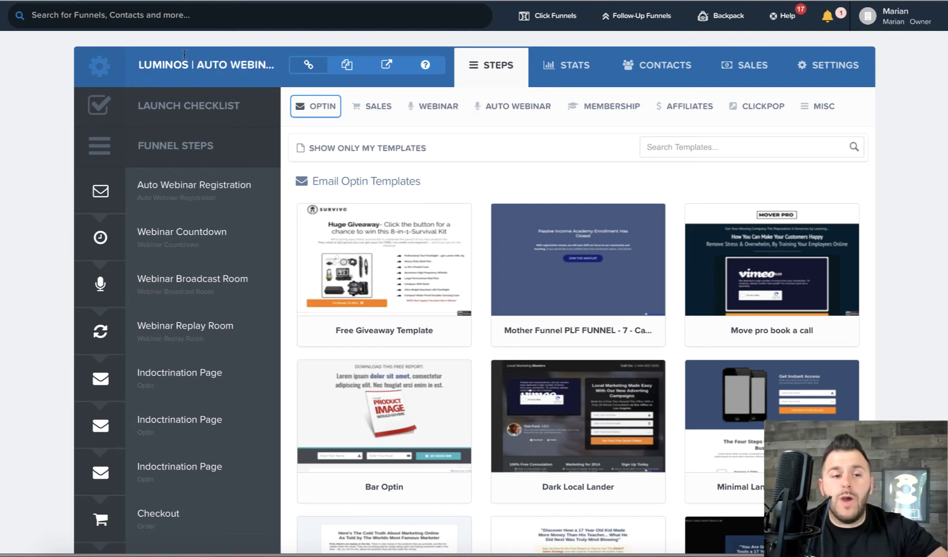
left_click(137, 63)
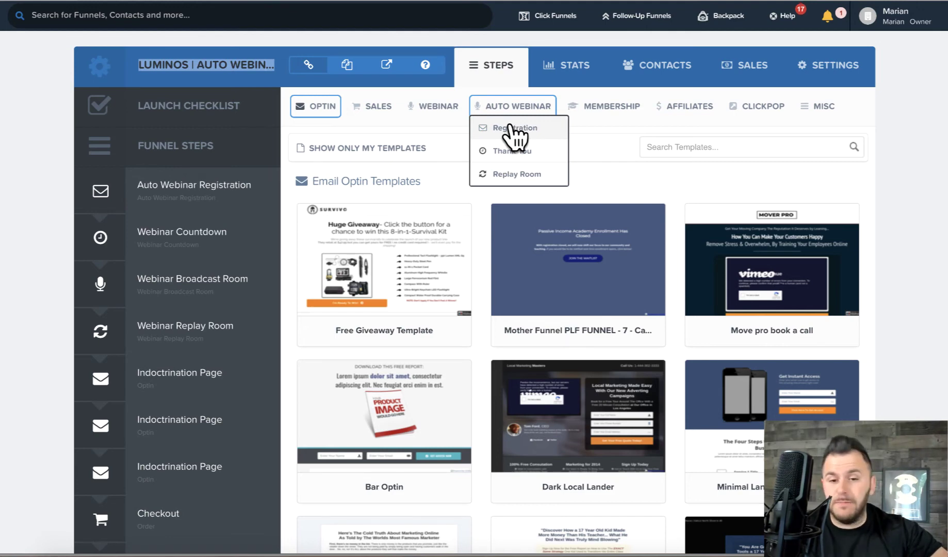
Choose the Auto Webinar Sign Up Light template from the auto webinar registration templates for the Webinar 2 page step
left_click(510, 127)
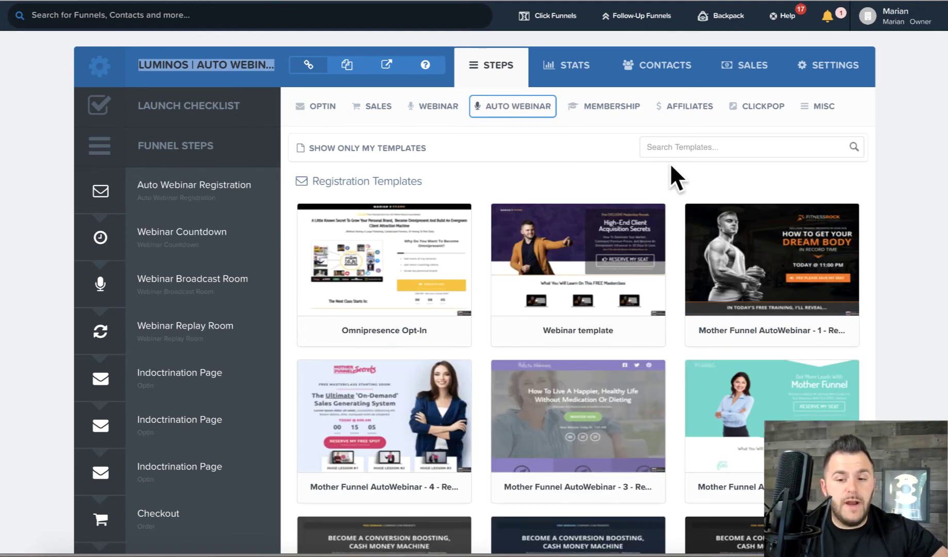
scroll(888, 209, "down", 1)
scroll(613, 268, "down", 6)
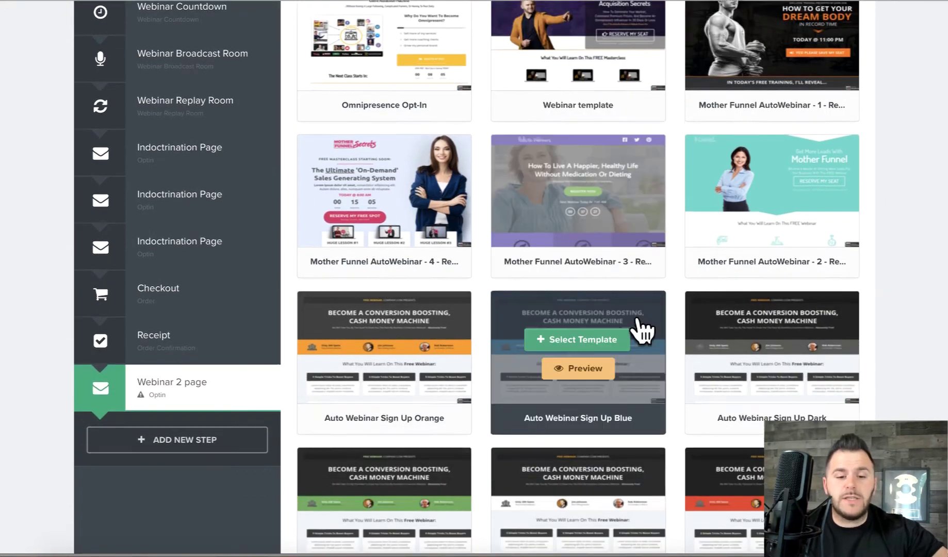
scroll(614, 269, "down", 4)
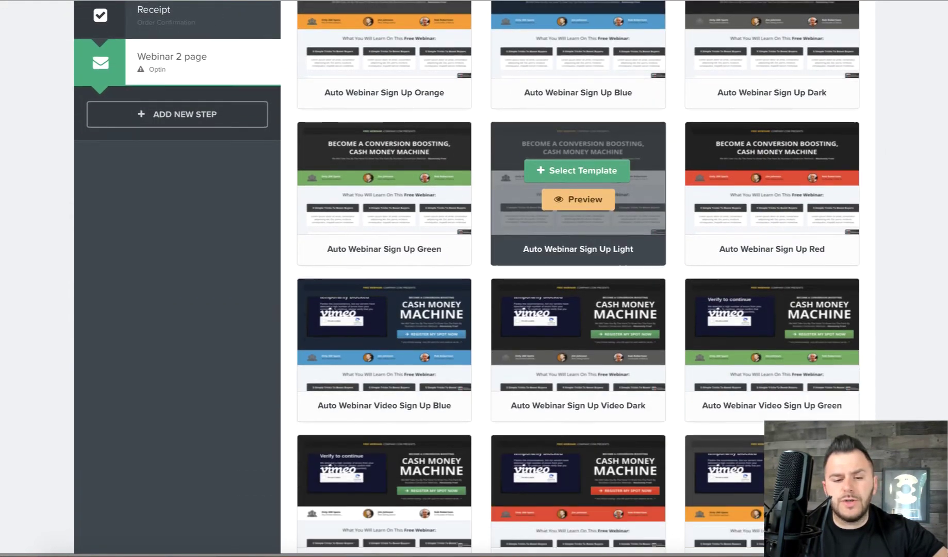
scroll(496, 451, "down", 5)
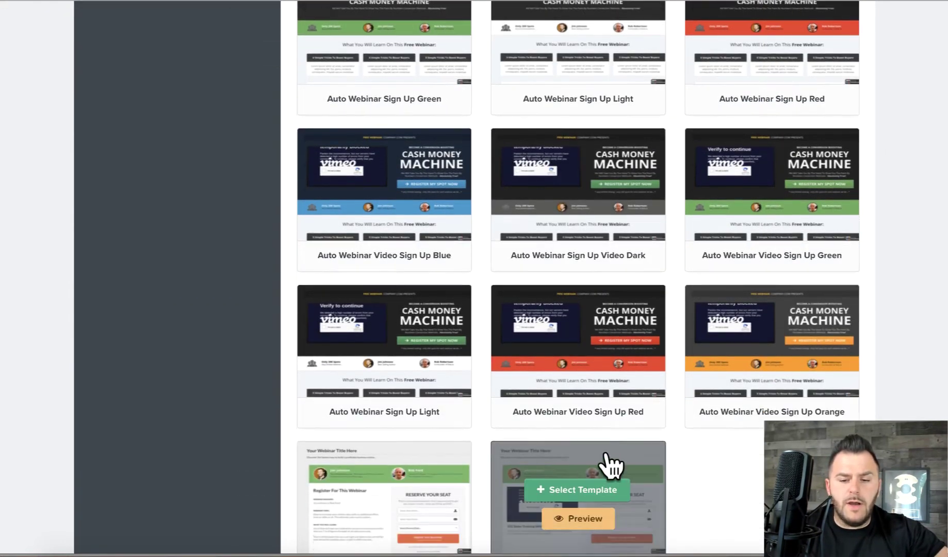
scroll(791, 387, "up", 6)
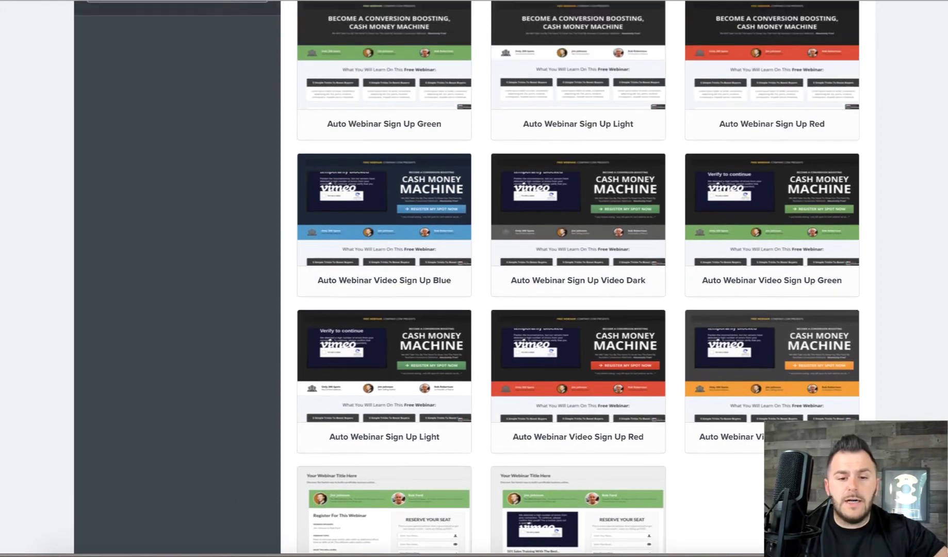
scroll(529, 450, "up", 1)
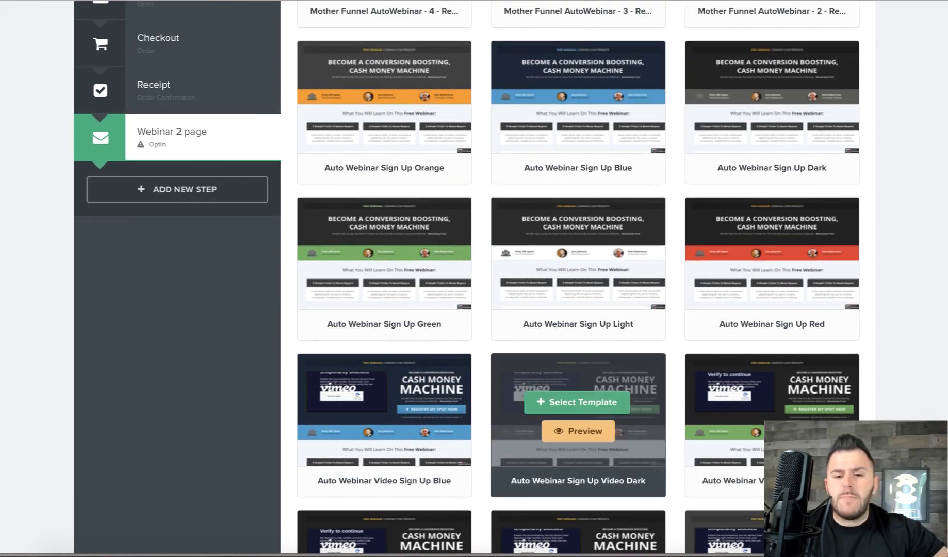
left_click(575, 245)
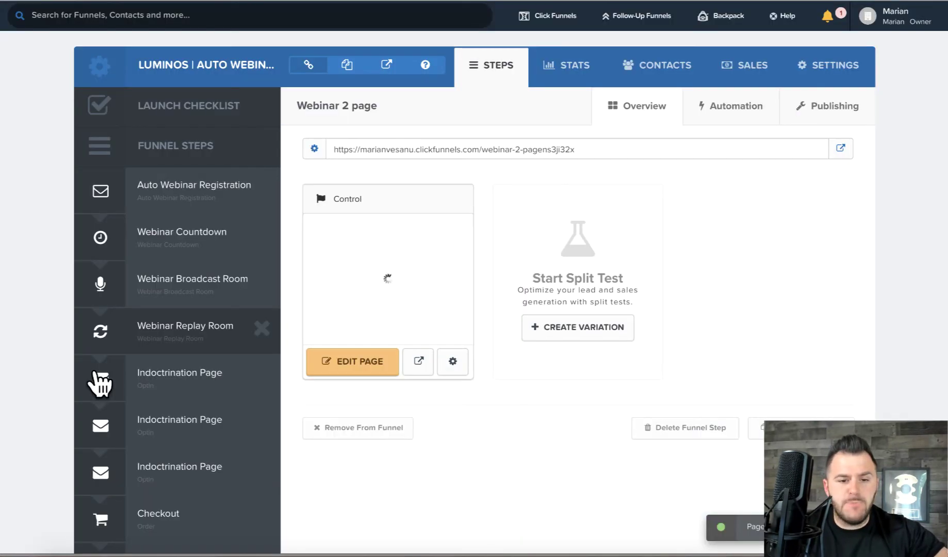
Move the Webinar 2 page step directly below Auto Webinar Registration and open its page for editing
scroll(322, 509, "down", 2)
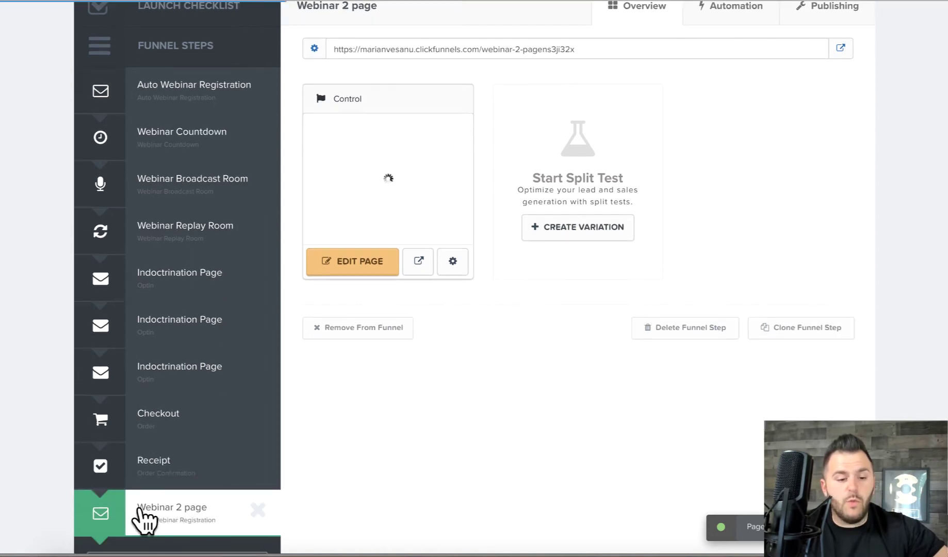
left_click_drag(107, 516, 106, 140)
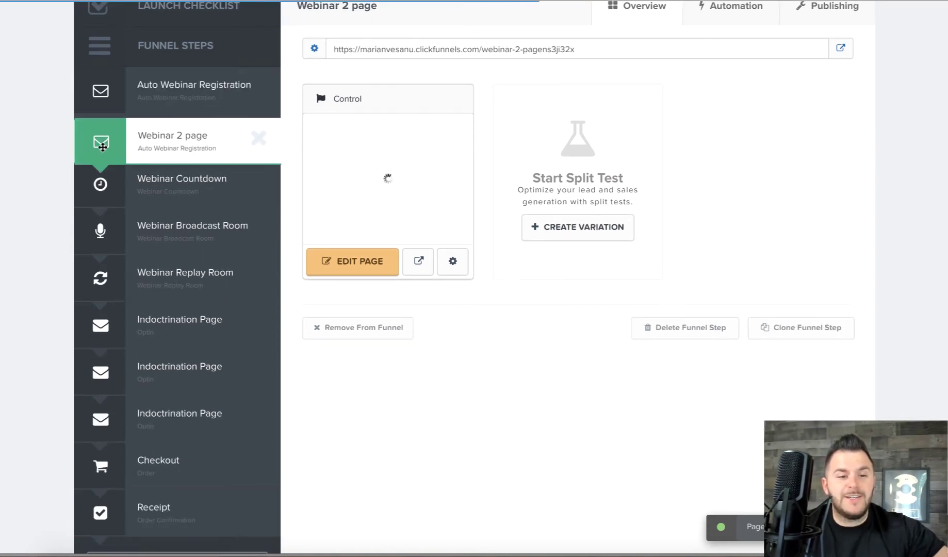
left_click(356, 261)
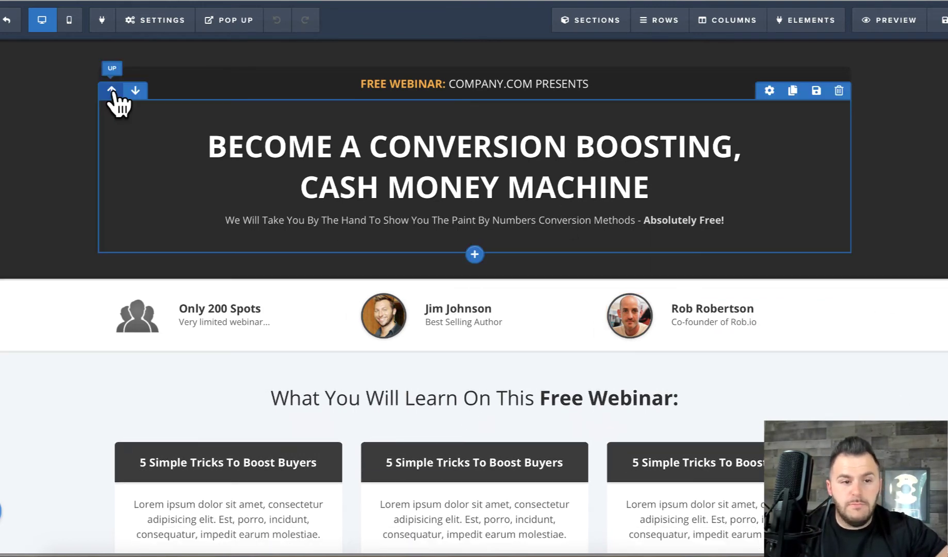
Check the page's mobile layout, return to the desktop layout and review the page down to its footer
left_click(70, 21)
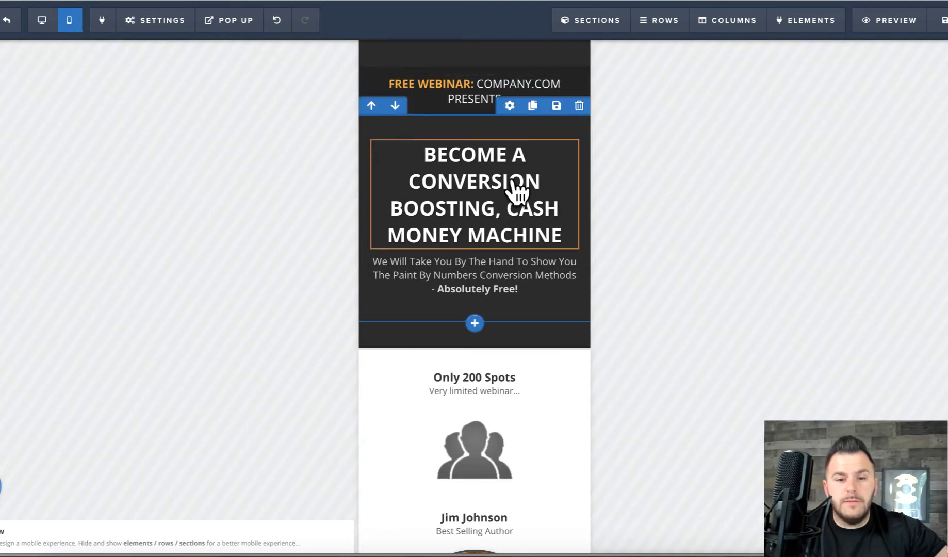
mouse_move(516, 190)
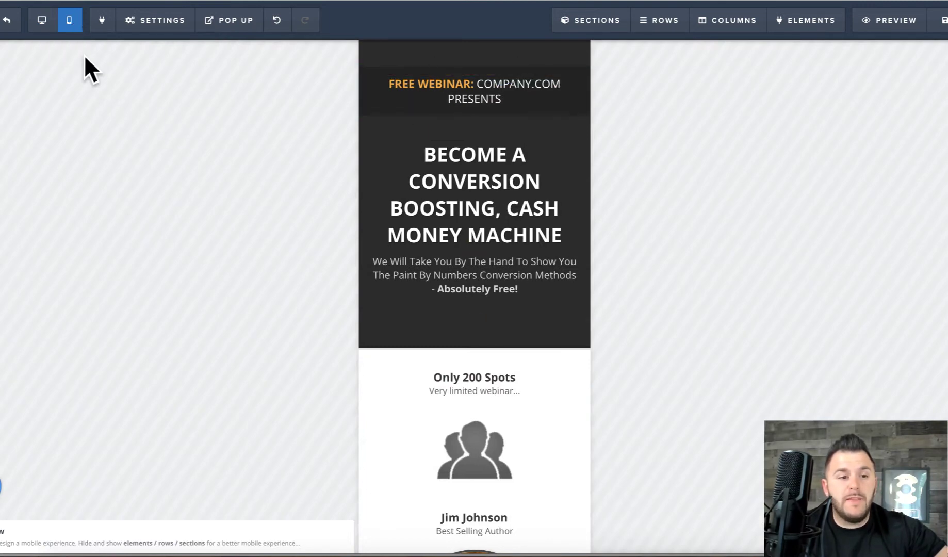
left_click(42, 20)
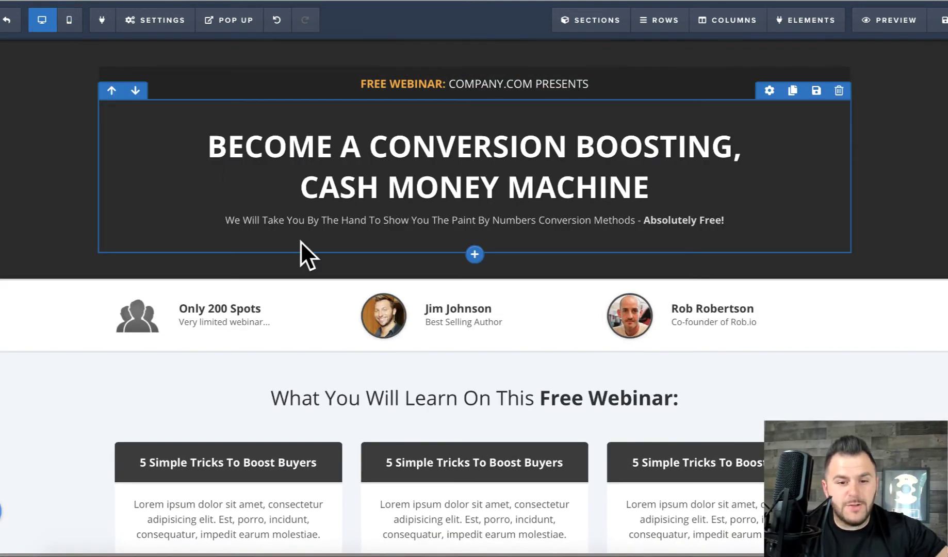
scroll(462, 364, "down", 1)
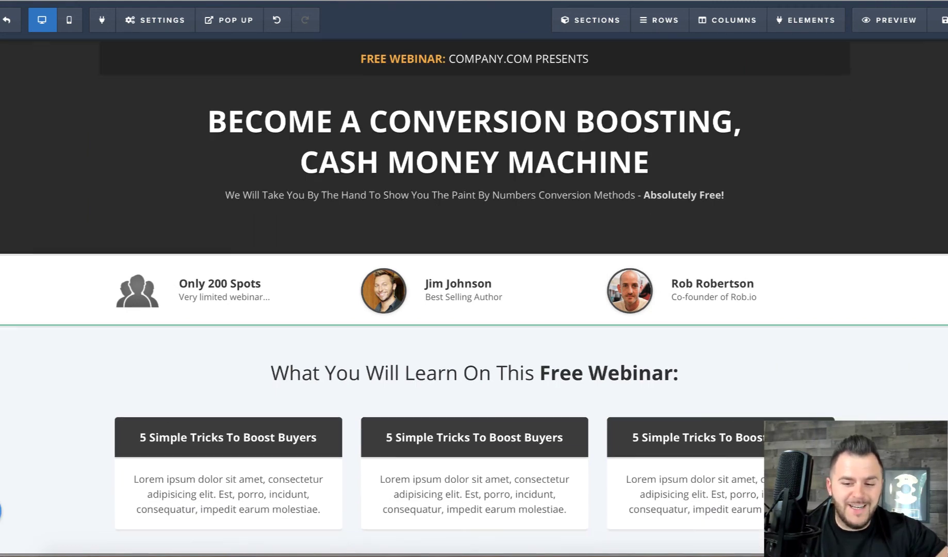
scroll(474, 309, "down", 3)
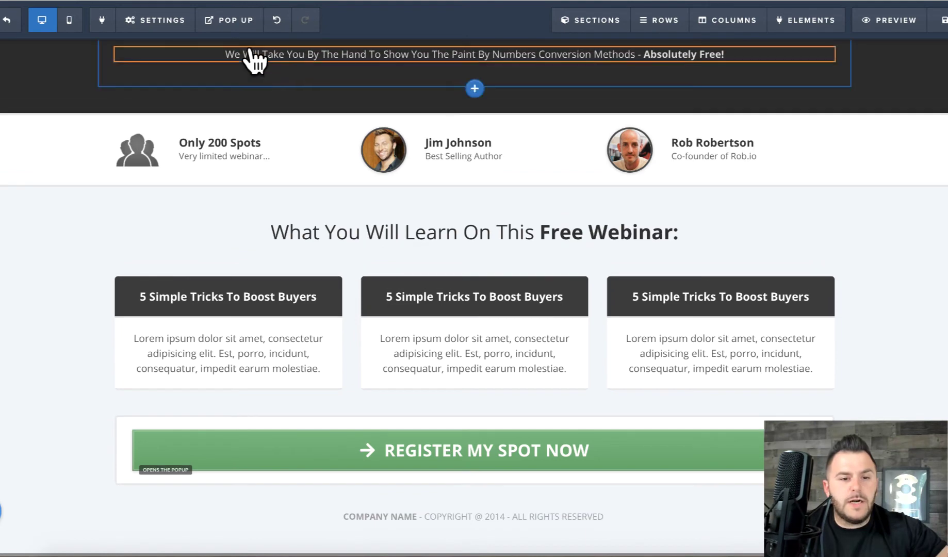
View the page's registration pop-up with its settings, and close it again
left_click(229, 21)
left_click(249, 71)
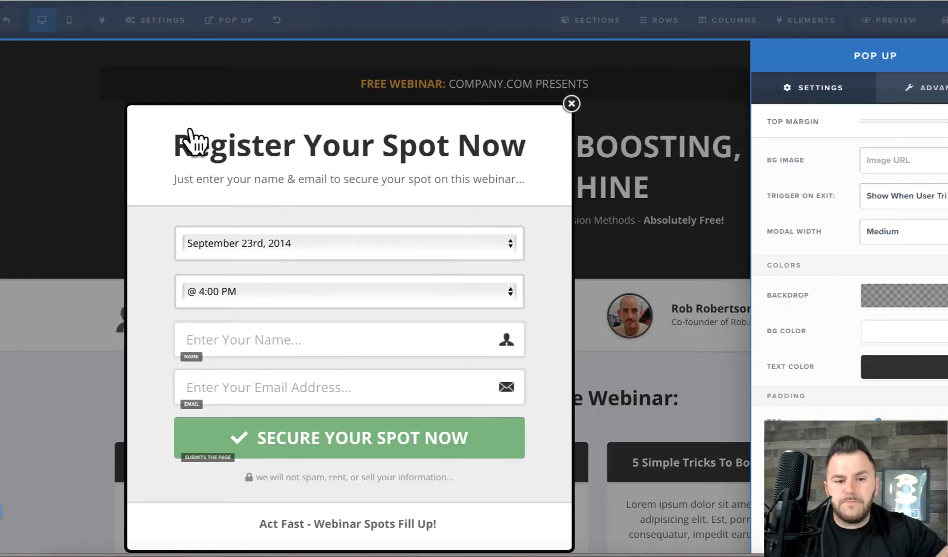
left_click(532, 194)
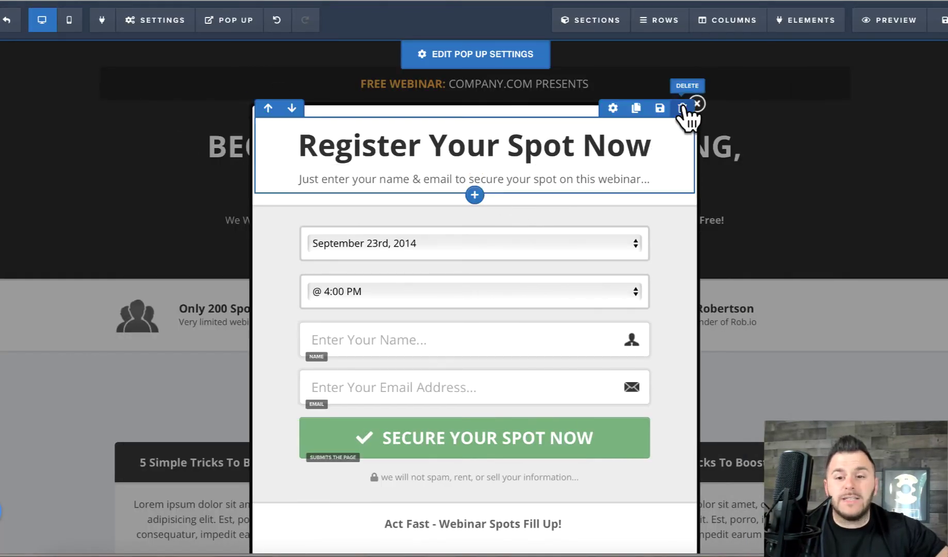
left_click(698, 106)
Inspect the Trigger On Exit options in the pop-up settings without changing them, and close the pop-up
left_click(219, 20)
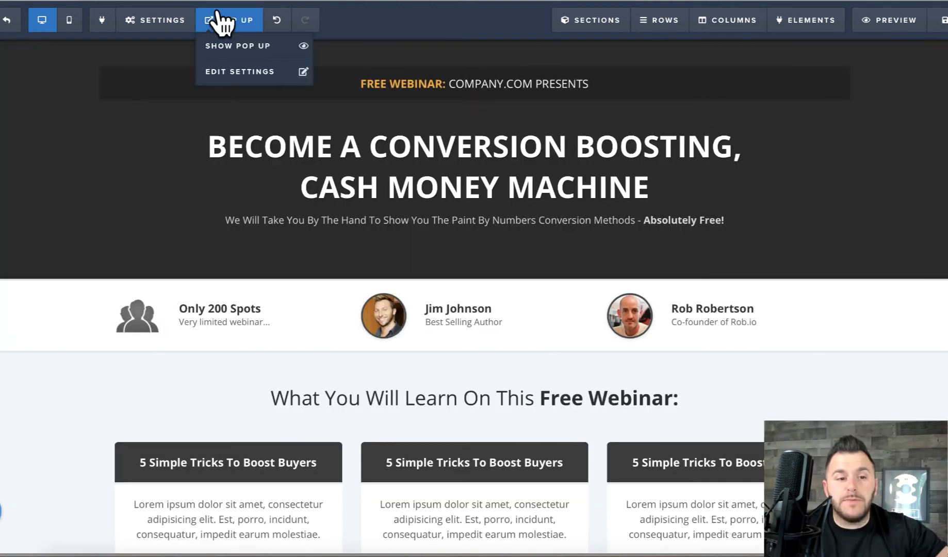
left_click(261, 73)
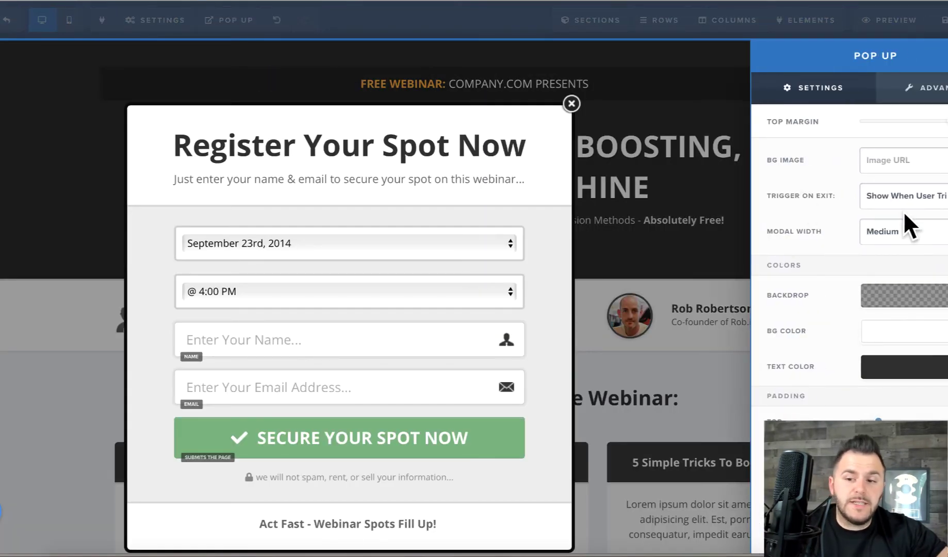
left_click(912, 199)
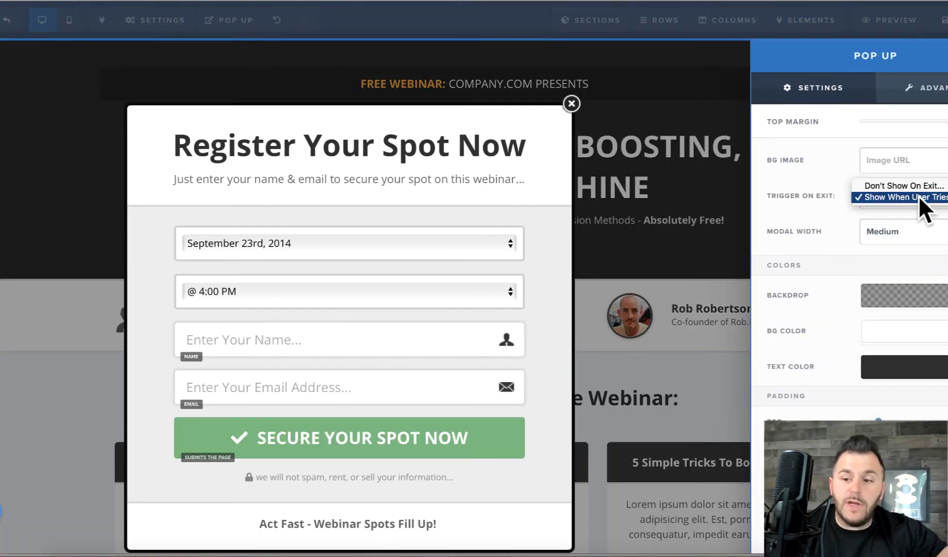
left_click(607, 197)
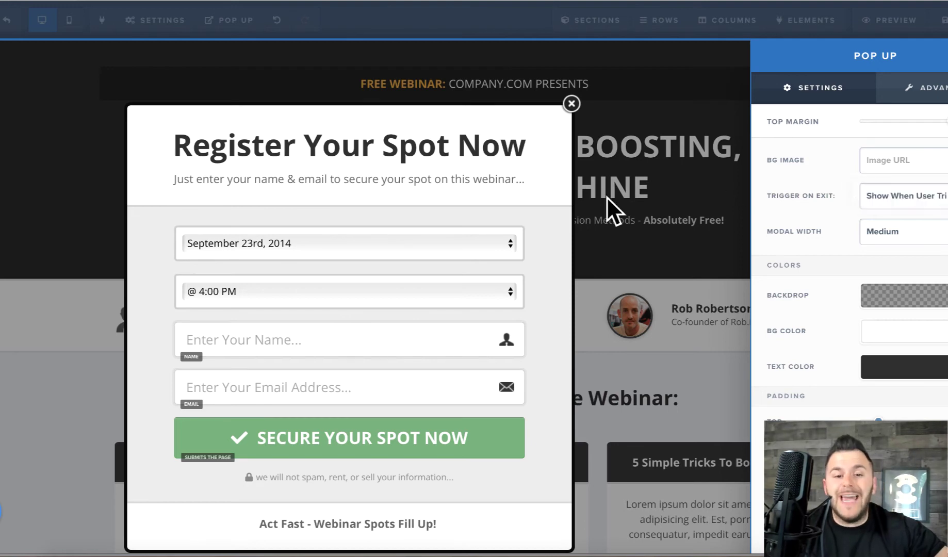
left_click(571, 103)
left_click(697, 104)
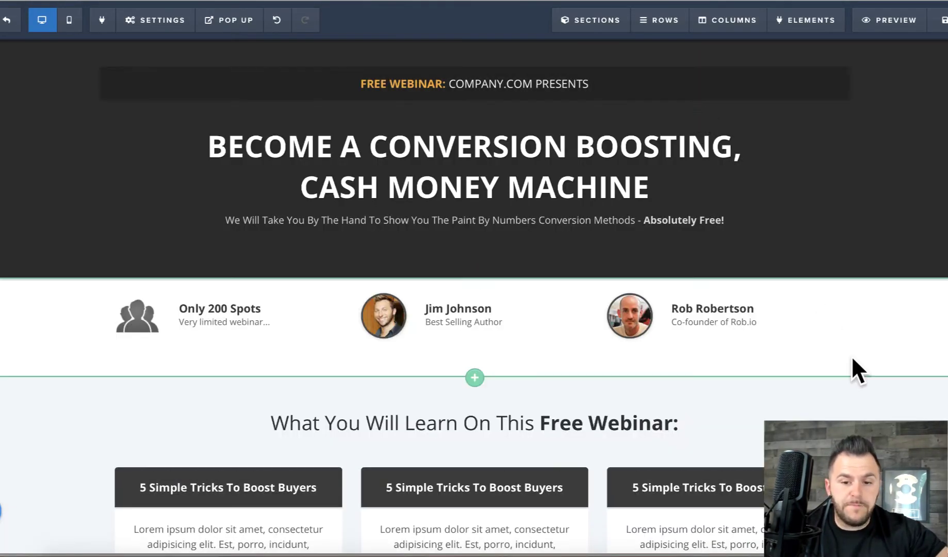
Duplicate the Register My Spot Now button row and move one copy above the three "5 Simple Tricks To Boost Buyers" columns
scroll(867, 415, "down", 3)
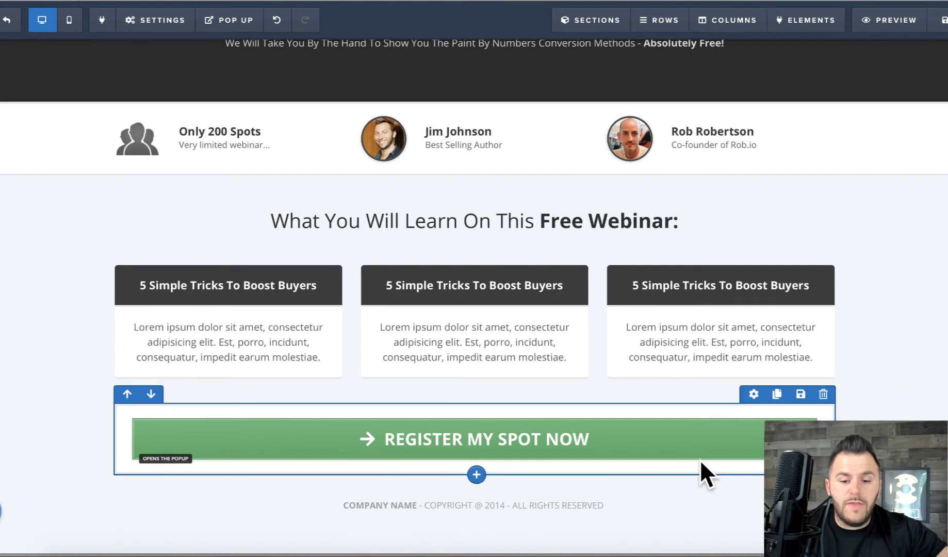
left_click(801, 396)
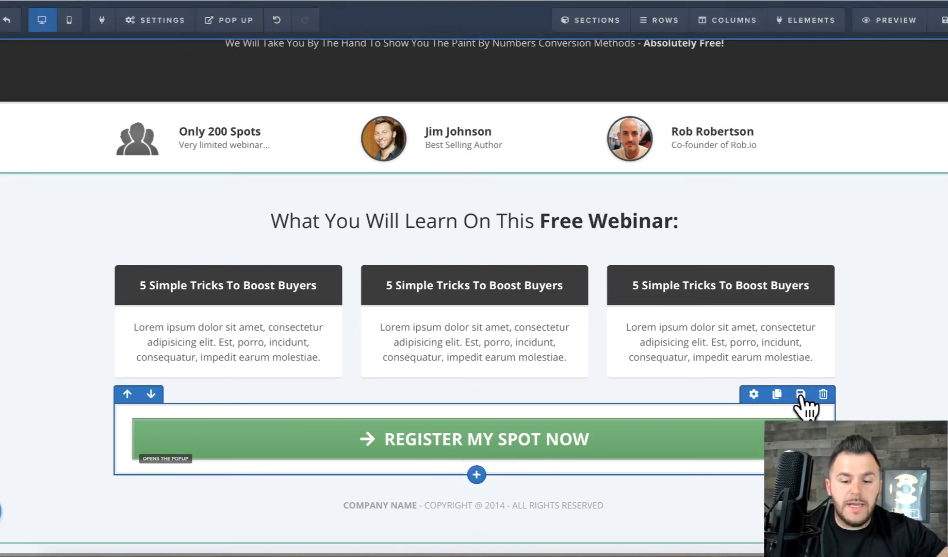
left_click(189, 406)
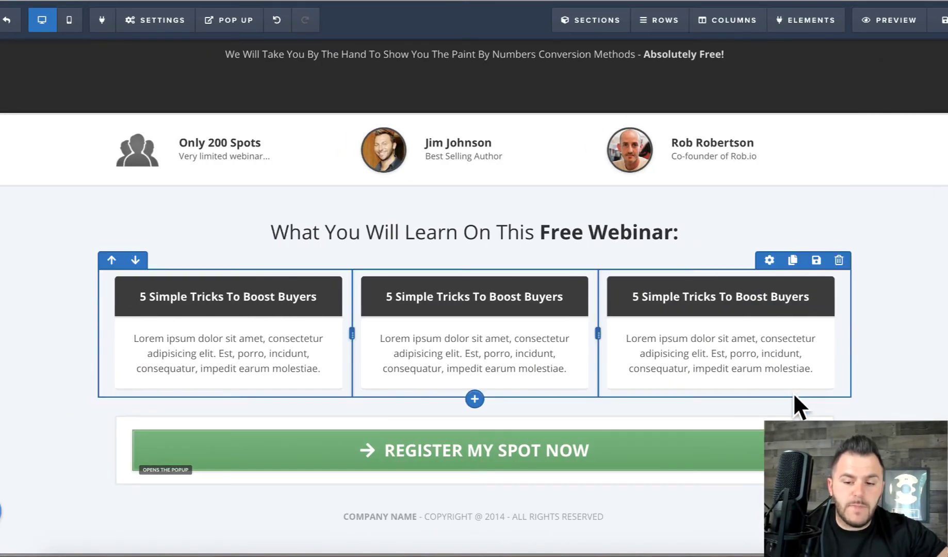
left_click(778, 408)
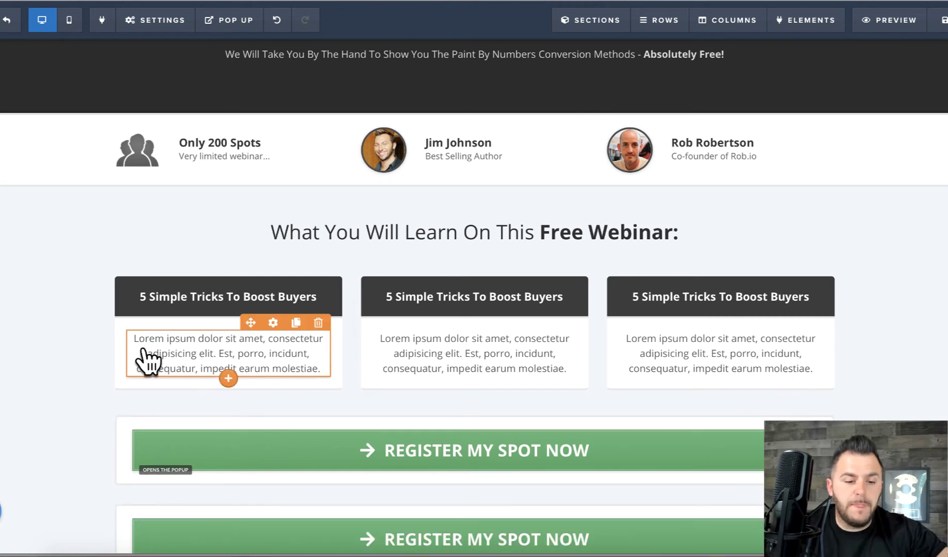
left_click(125, 408)
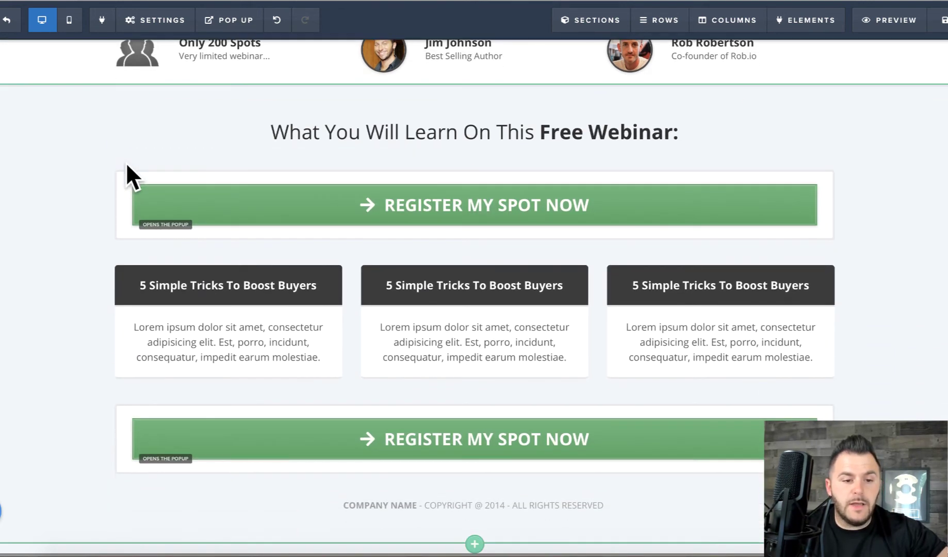
Move the upper Register My Spot Now button row up into the dark headline section, directly below the sub-headline
left_click(124, 163)
left_click(127, 121)
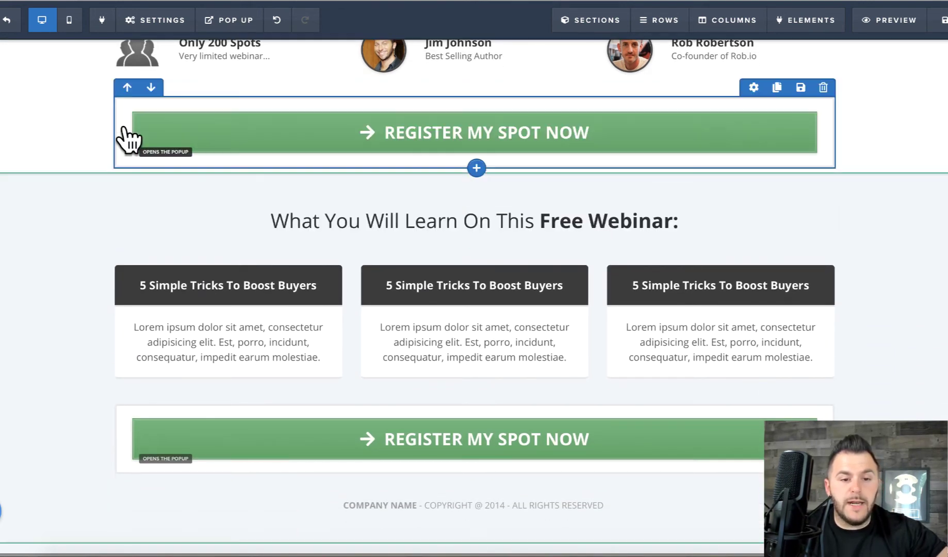
left_click(127, 88)
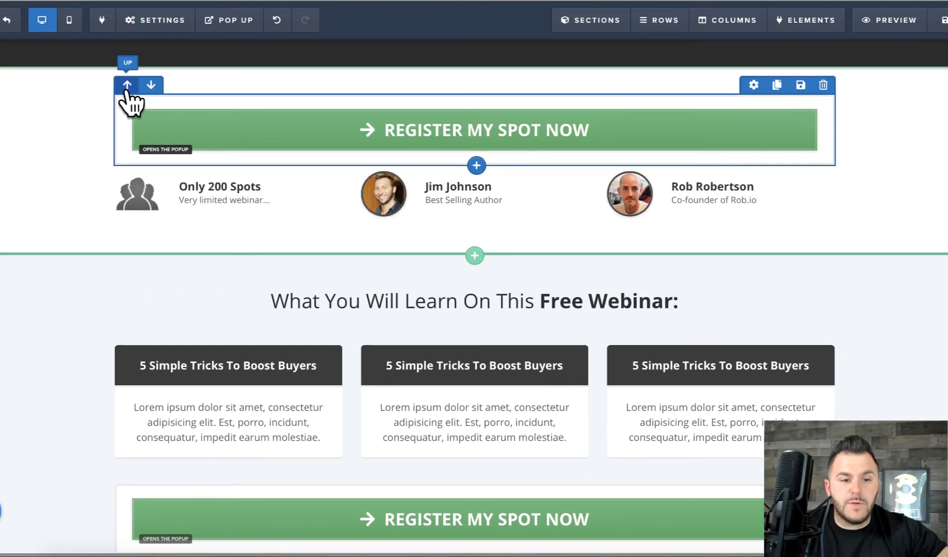
left_click(127, 86)
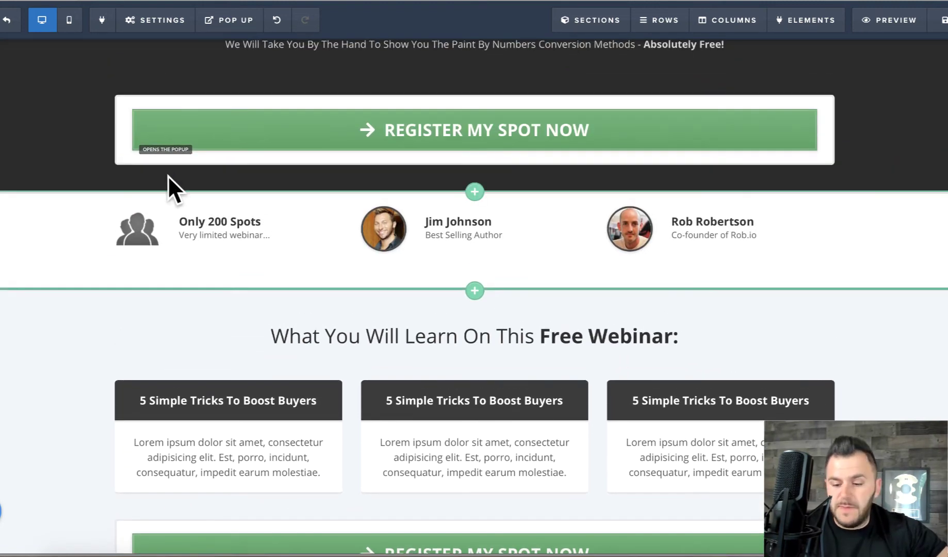
scroll(168, 175, "up", 4)
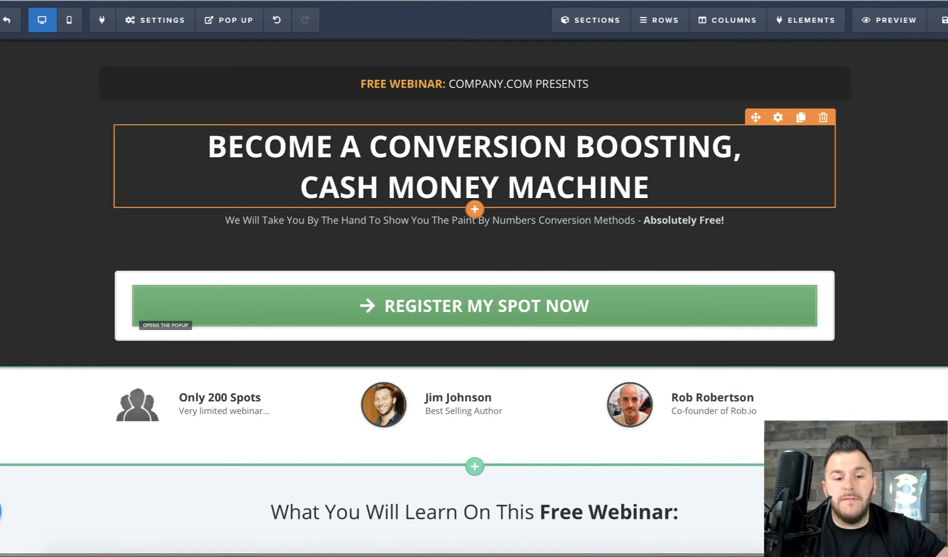
In the mobile layout, move the headline section's button out of its white box to below the sub-headline and slightly increase its top margin
left_click(70, 20)
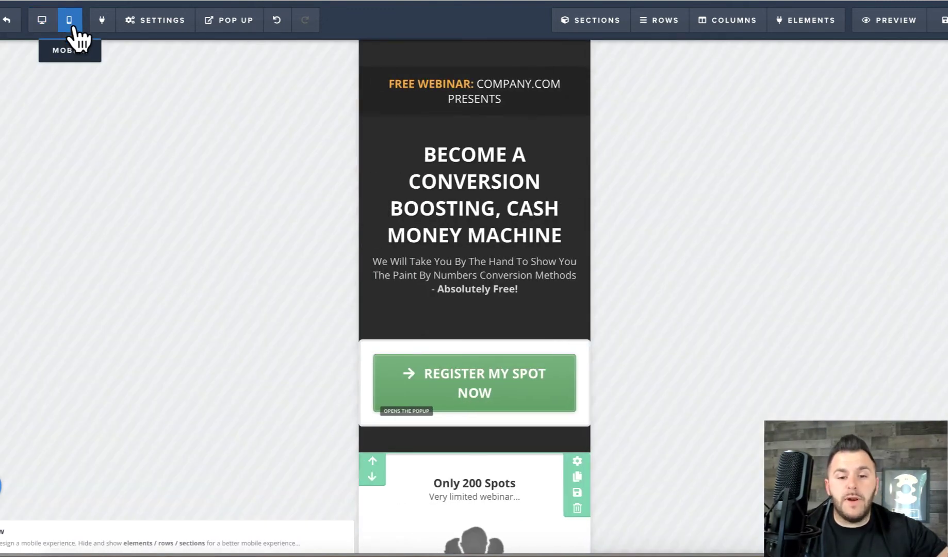
left_click_drag(440, 343, 459, 310)
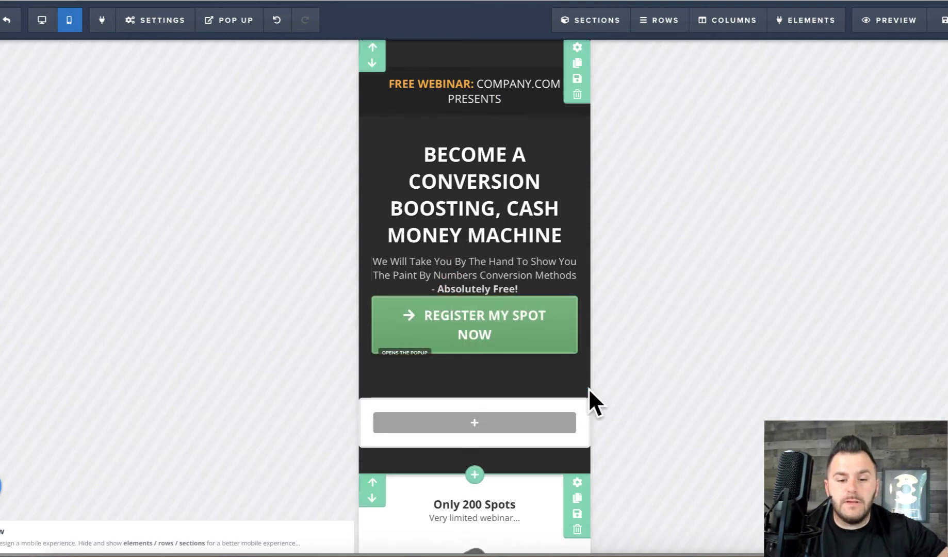
left_click(509, 333)
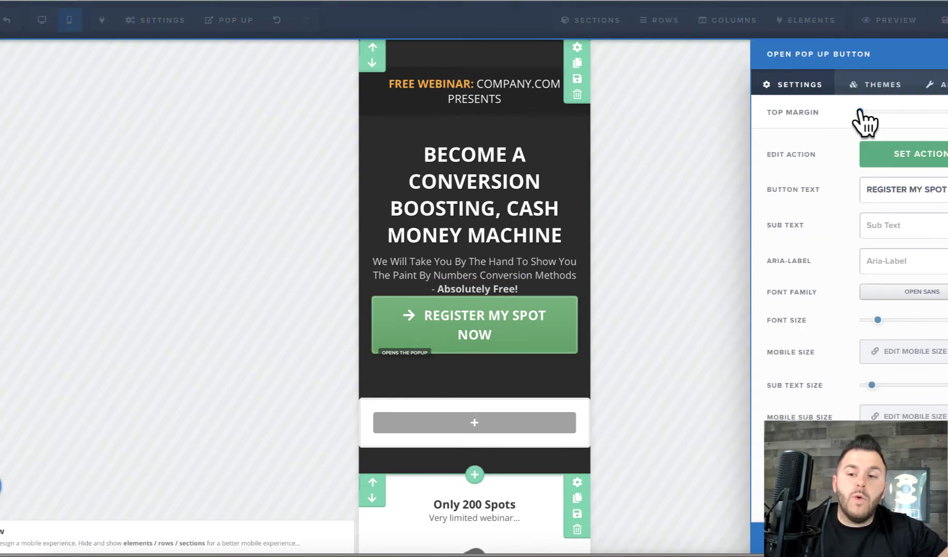
left_click_drag(859, 112, 871, 113)
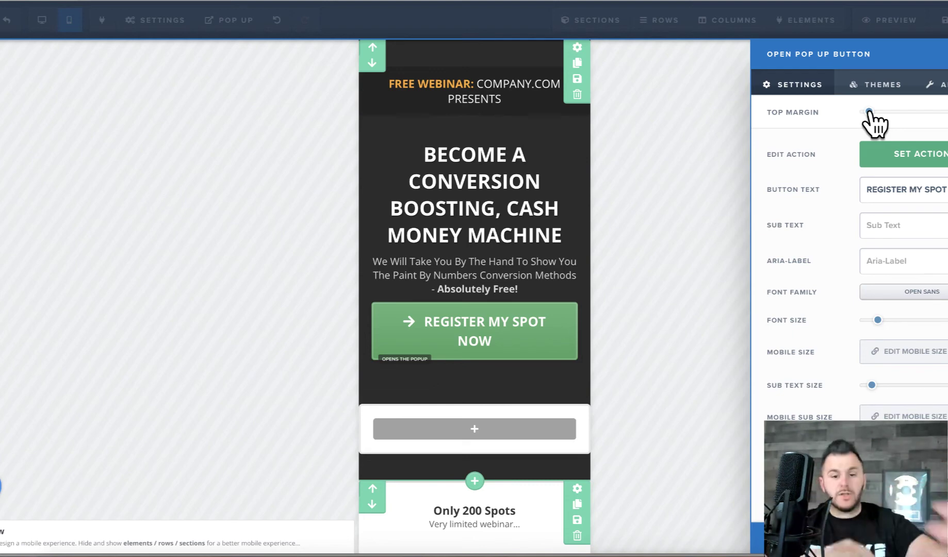
Return to the desktop layout and delete the empty white row below the headline section's button
left_click(39, 21)
left_click(39, 20)
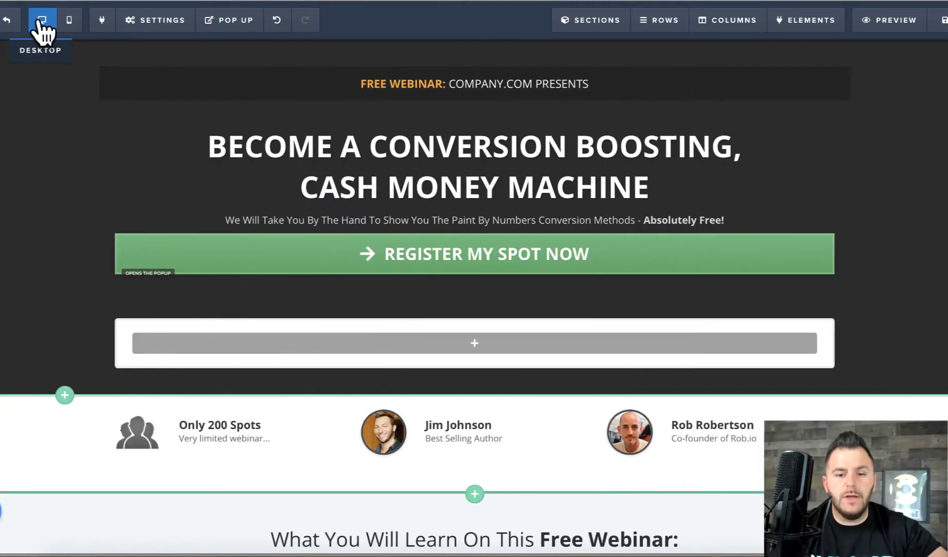
left_click(824, 308)
left_click(586, 277)
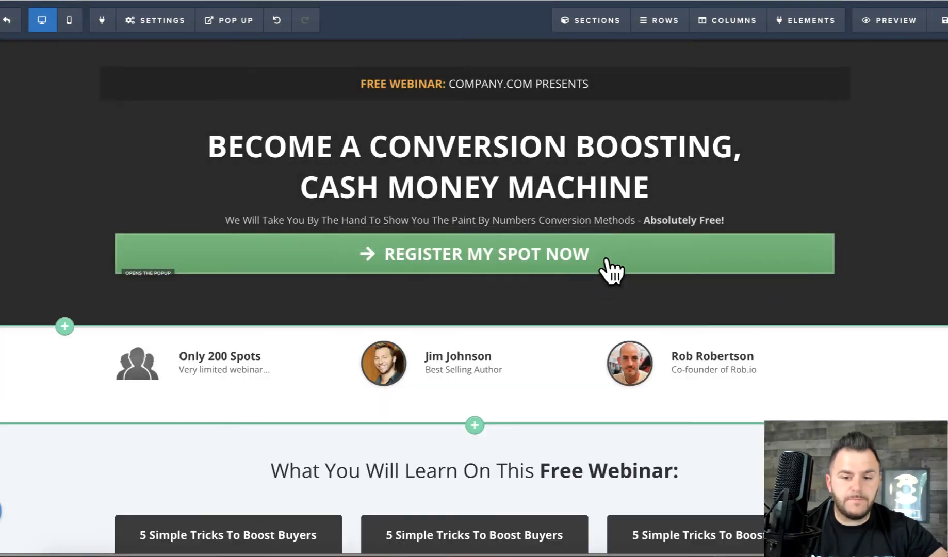
Increase the headline section button's top margin slightly further to separate it from the sub-headline
left_click(606, 269)
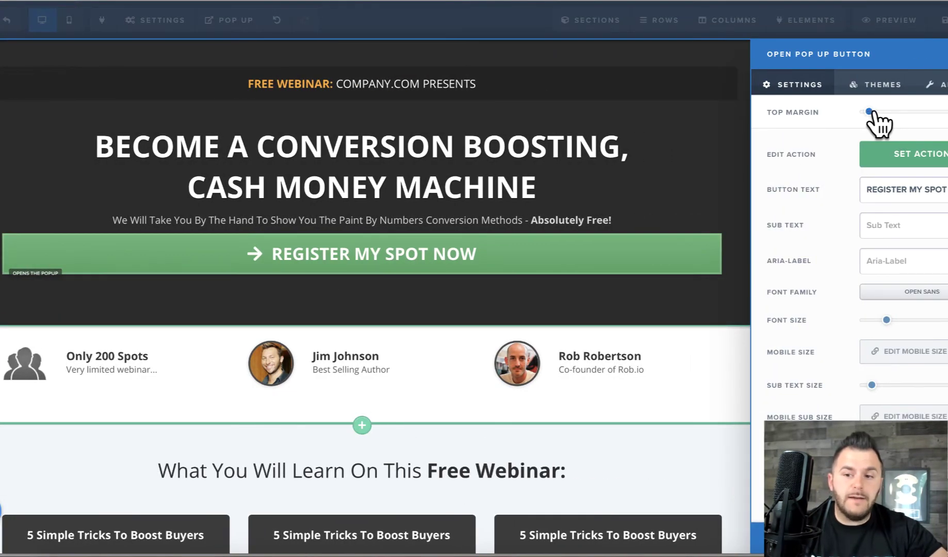
left_click_drag(870, 112, 879, 112)
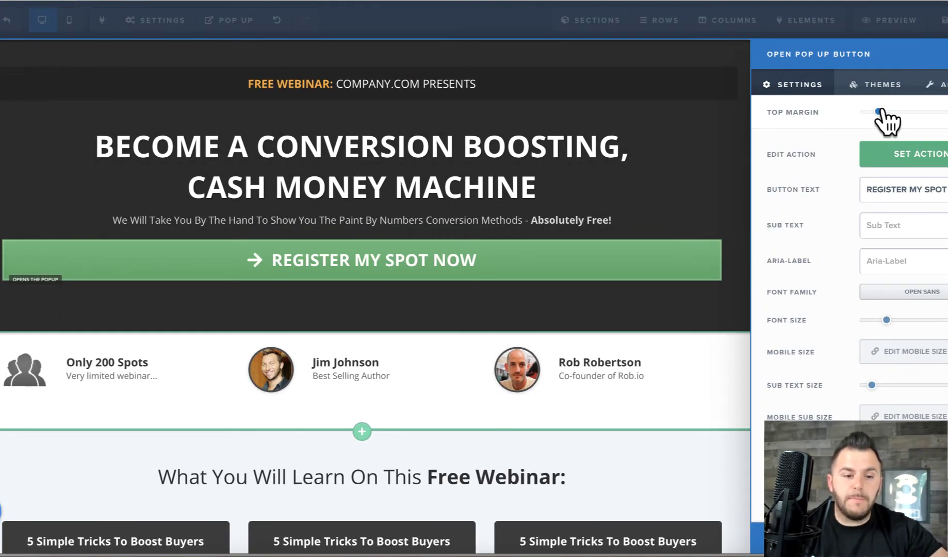
left_click(415, 240)
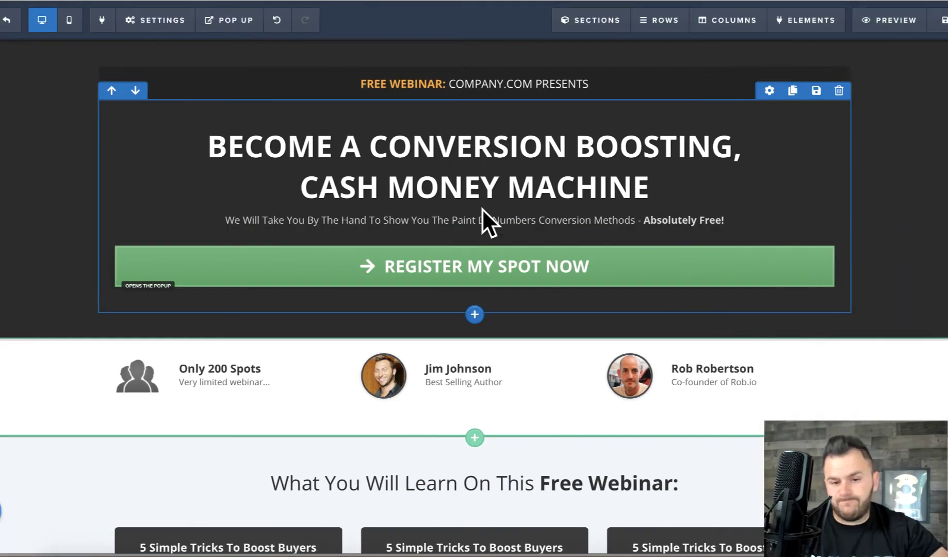
Add a 1-column row below the headline section's button and narrow it to about two thirds of the content width
left_click(474, 314)
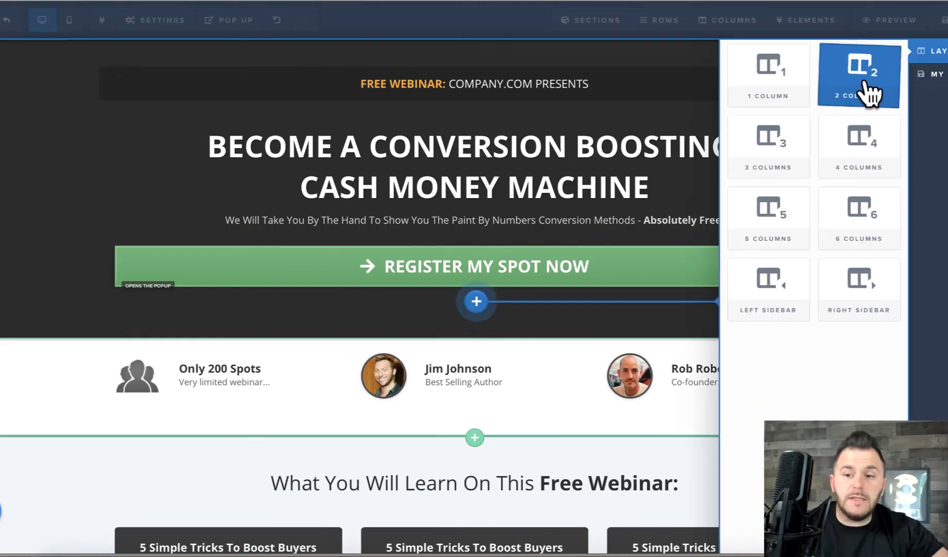
left_click(762, 93)
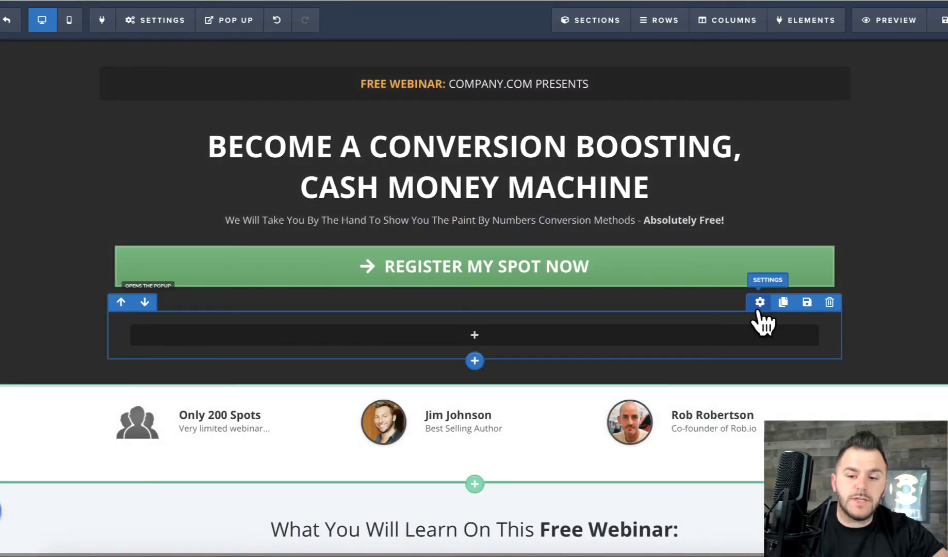
left_click(760, 304)
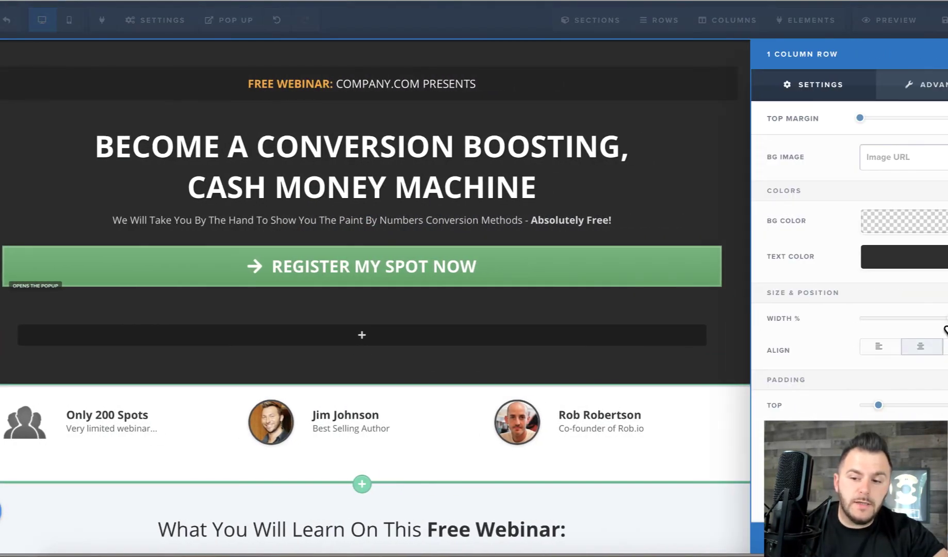
left_click_drag(947, 318, 899, 318)
left_click(733, 289)
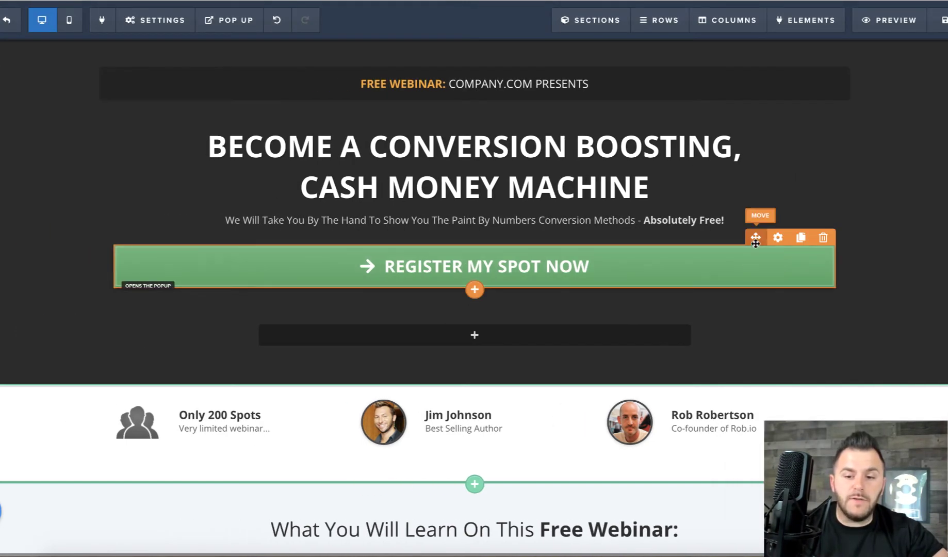
Move the Register My Spot Now button into the new one-column row and narrow the row until the button just fits its text
left_click_drag(757, 239, 596, 341)
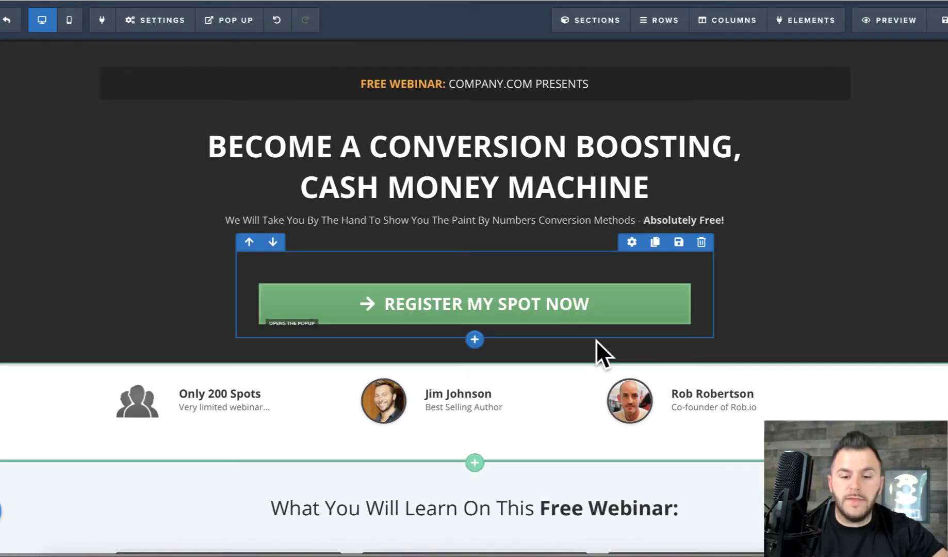
left_click(632, 242)
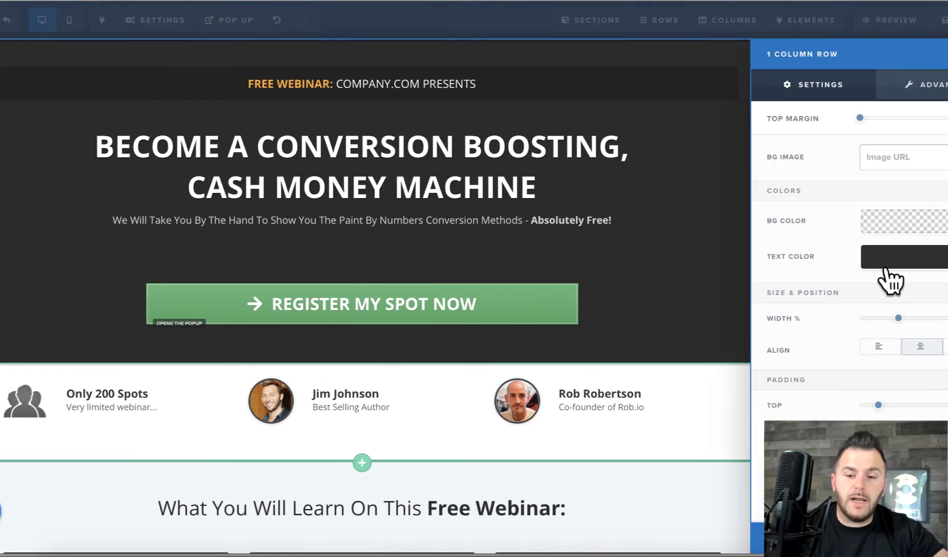
left_click_drag(898, 320, 868, 319)
left_click(626, 346)
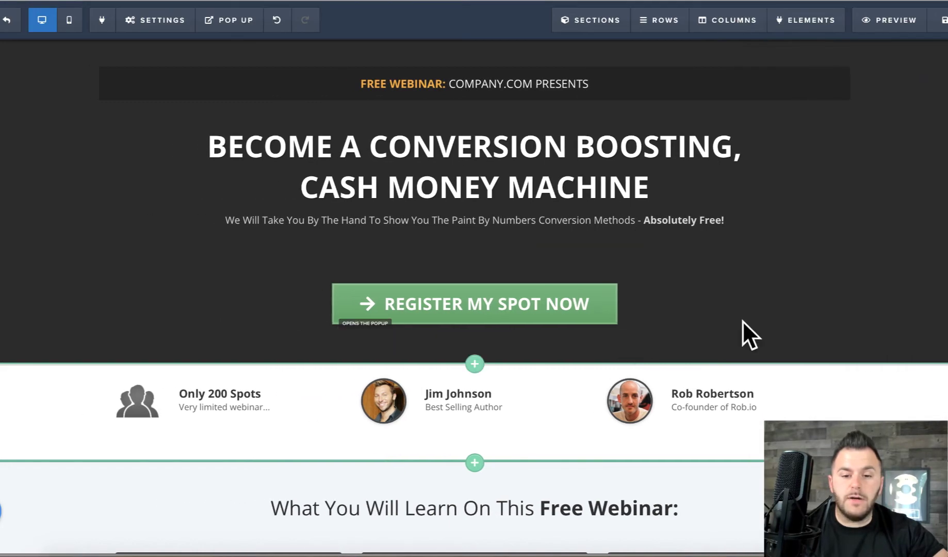
In the mobile layout, slightly reduce the top padding of the headline section's button row, and return to the desktop layout
left_click(67, 22)
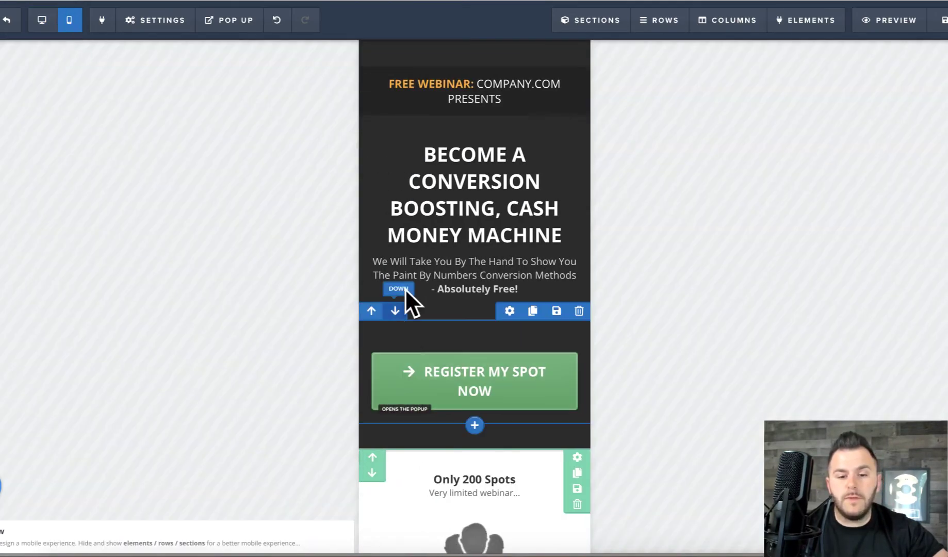
left_click(503, 312)
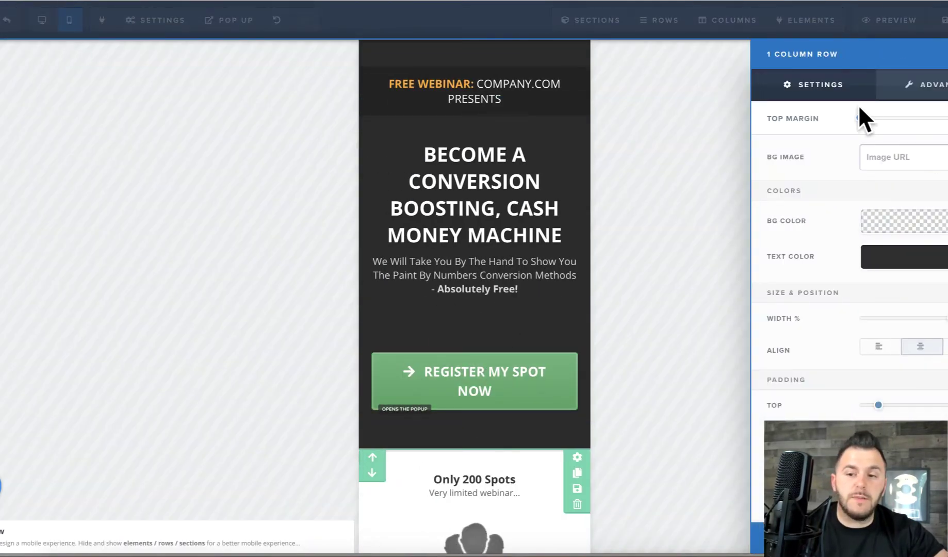
left_click_drag(877, 405, 872, 406)
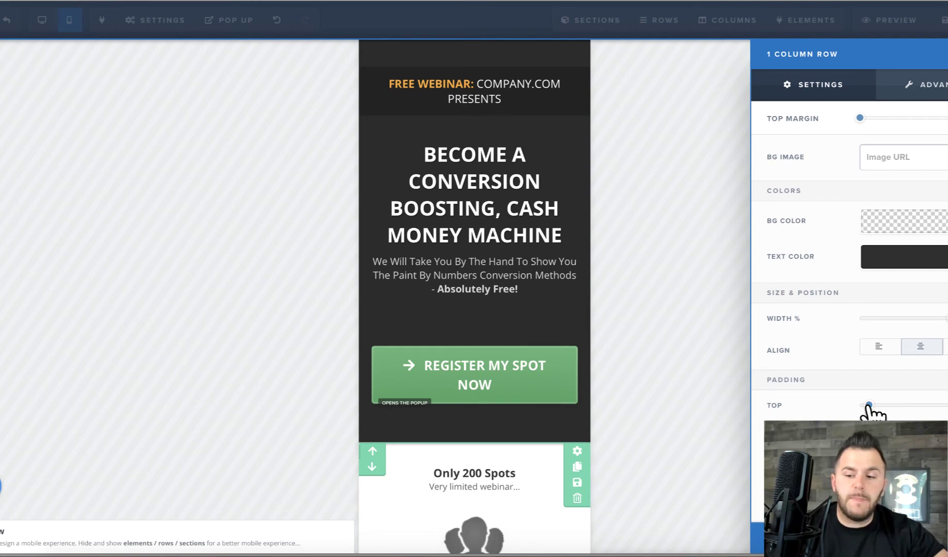
left_click(271, 80)
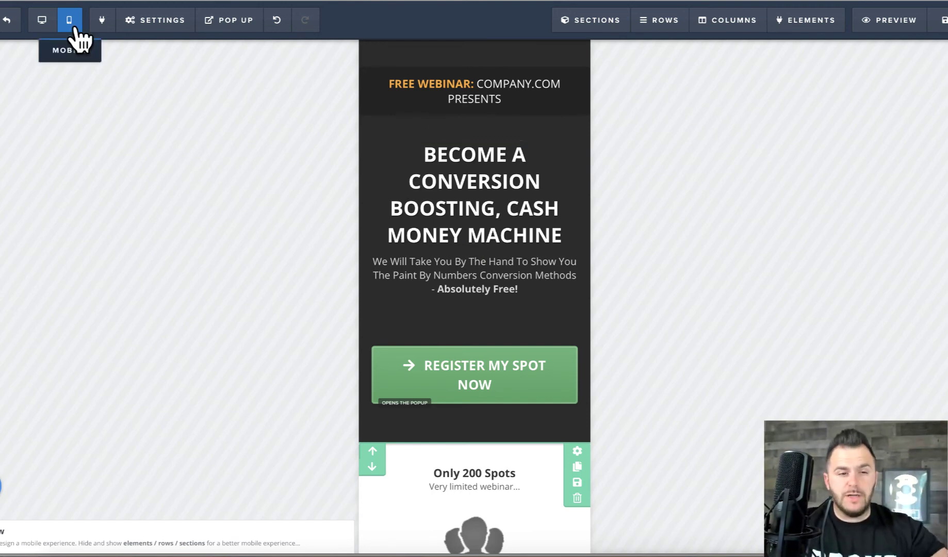
left_click(41, 20)
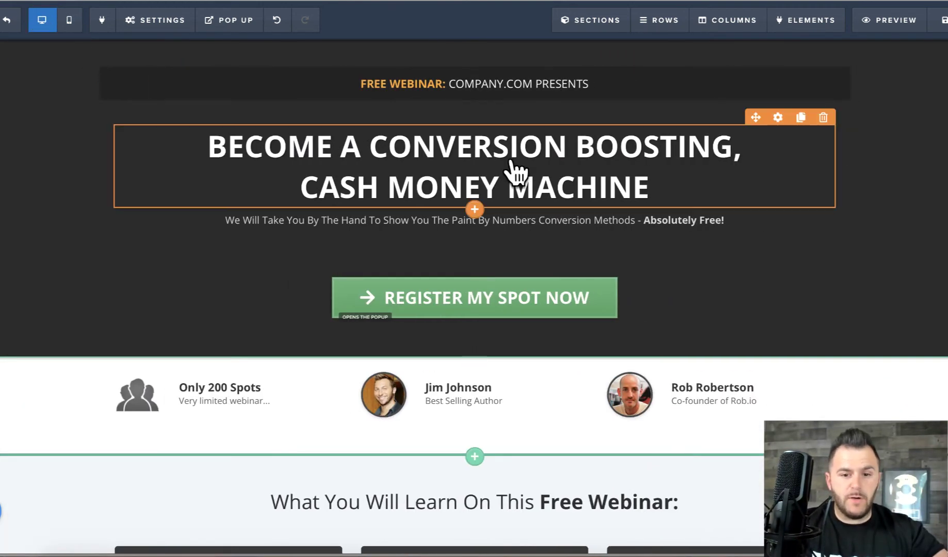
Set the page's SEO title to "Webinar test 2" and save the page
left_click(244, 22)
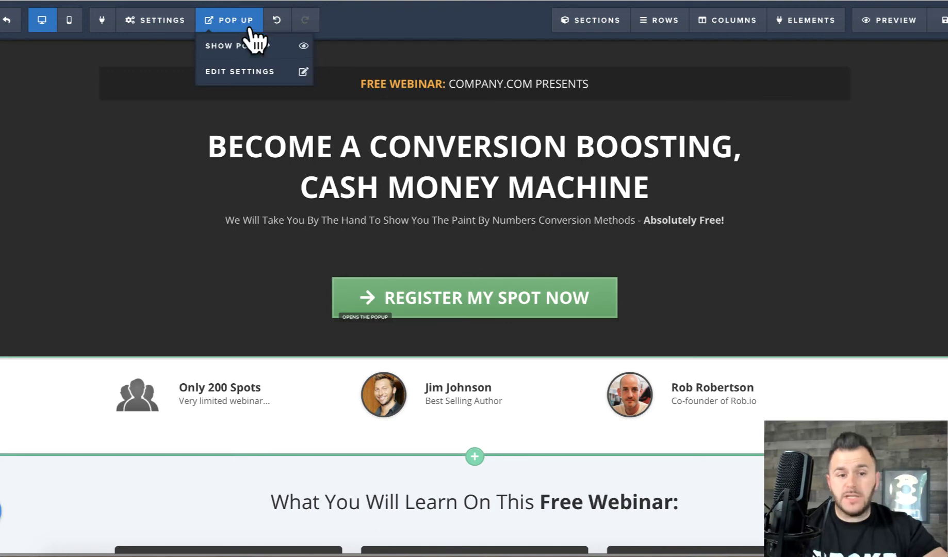
left_click(291, 77)
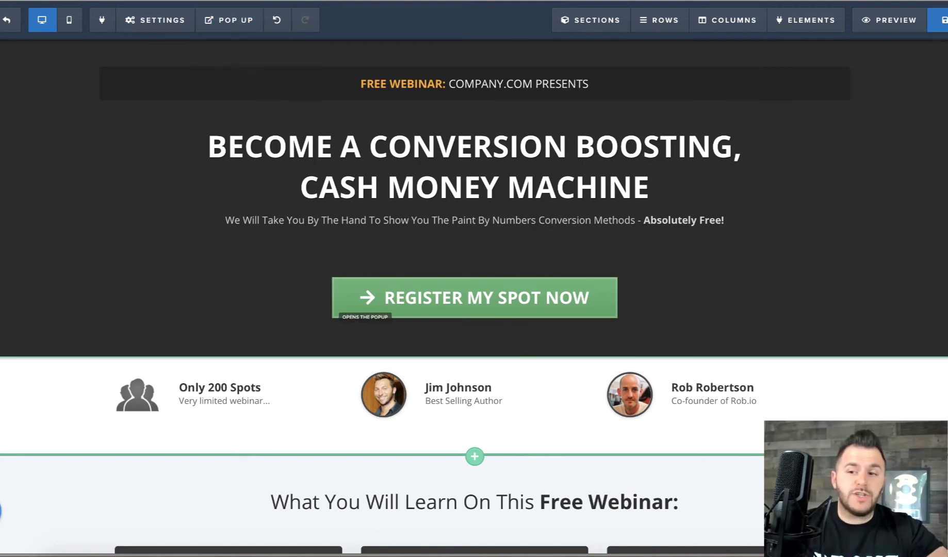
left_click(152, 28)
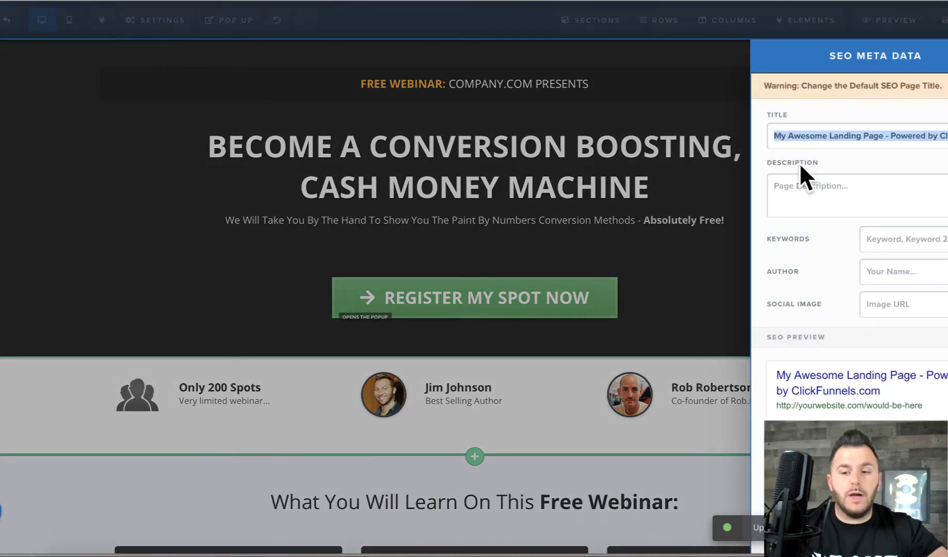
type("Webinar test 1")
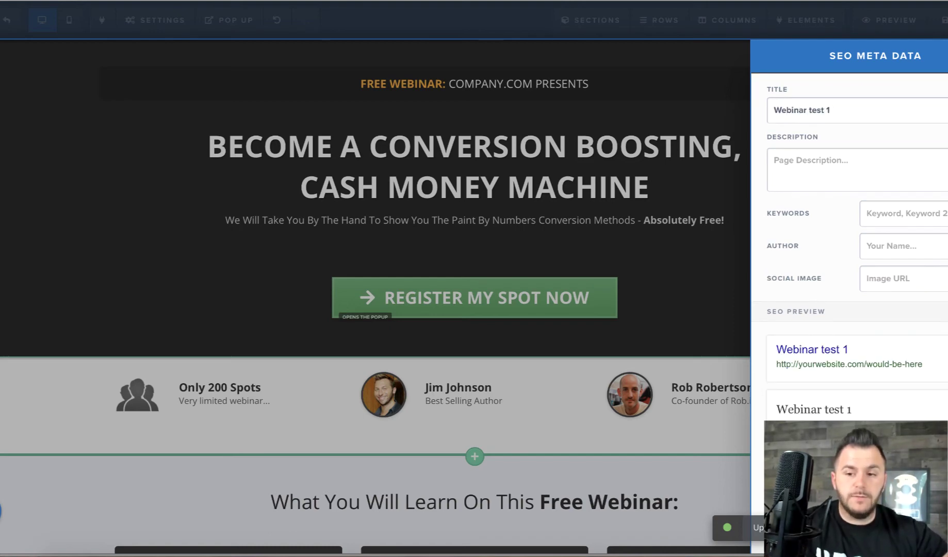
key("BackSpace")
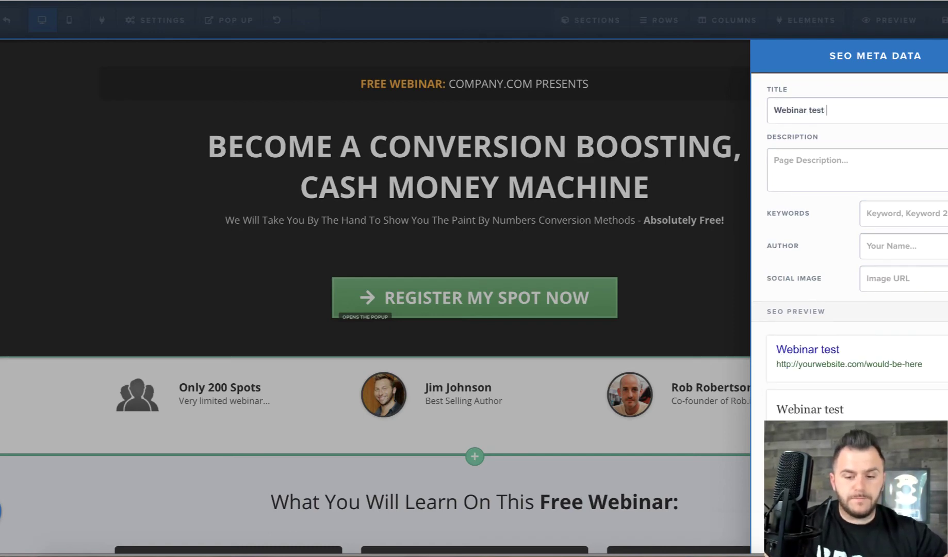
type("2")
left_click(698, 417)
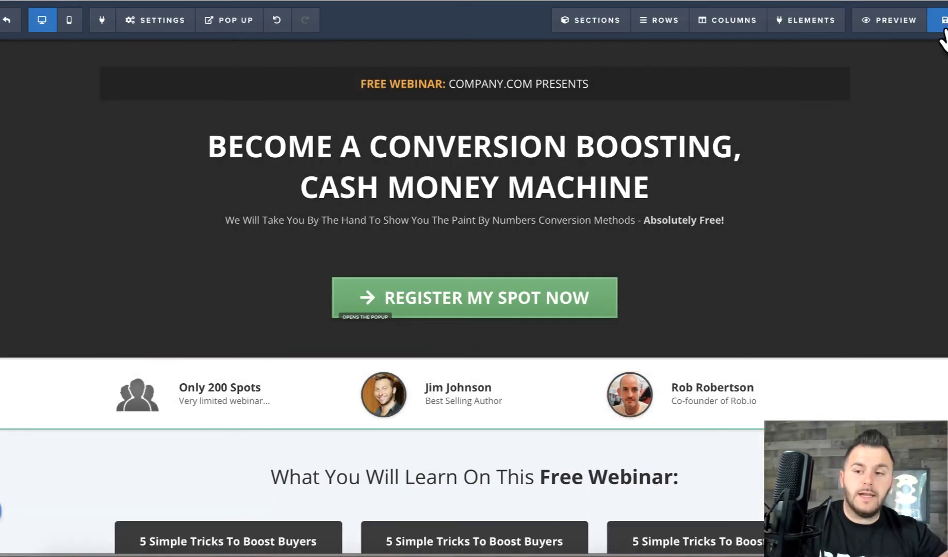
Set the page's social image in the SEO metadata to a picture from the uploaded image library and save the page
left_click(154, 21)
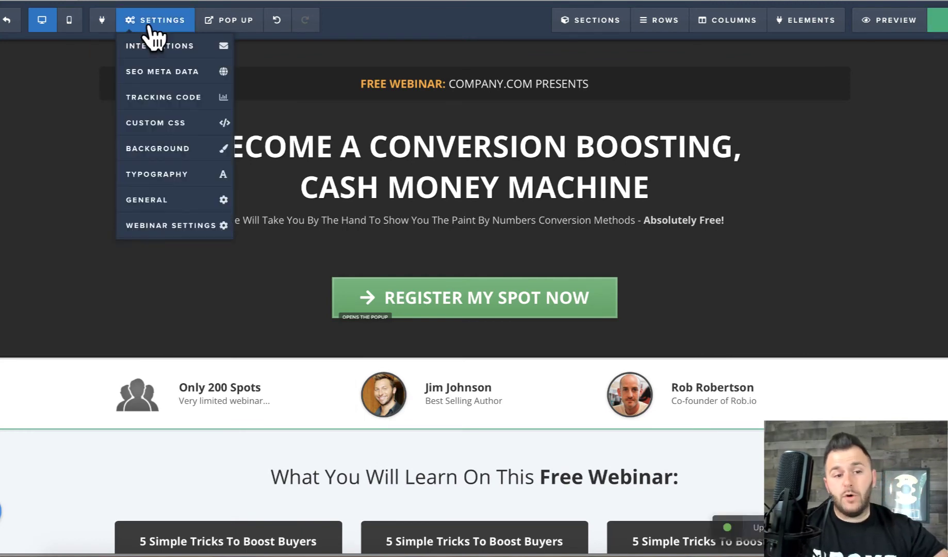
left_click(160, 75)
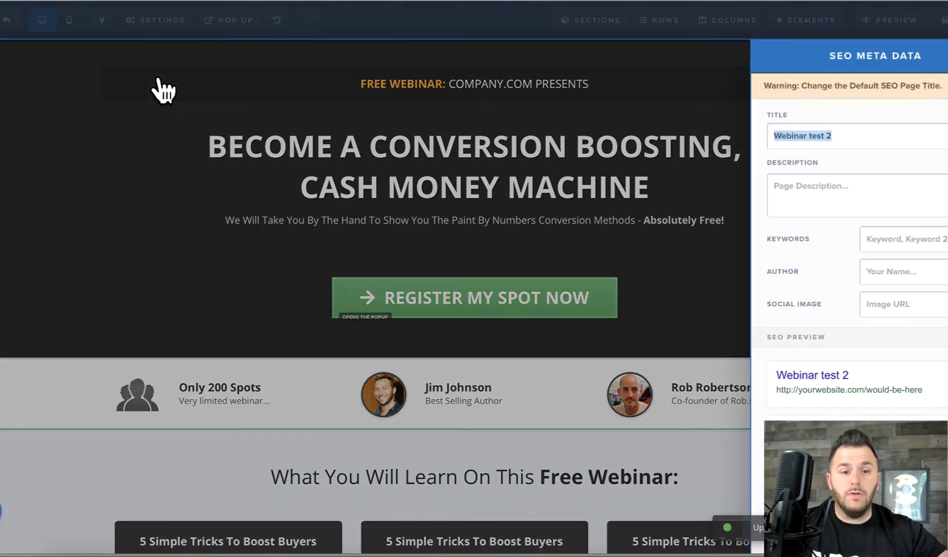
triple_click(809, 131)
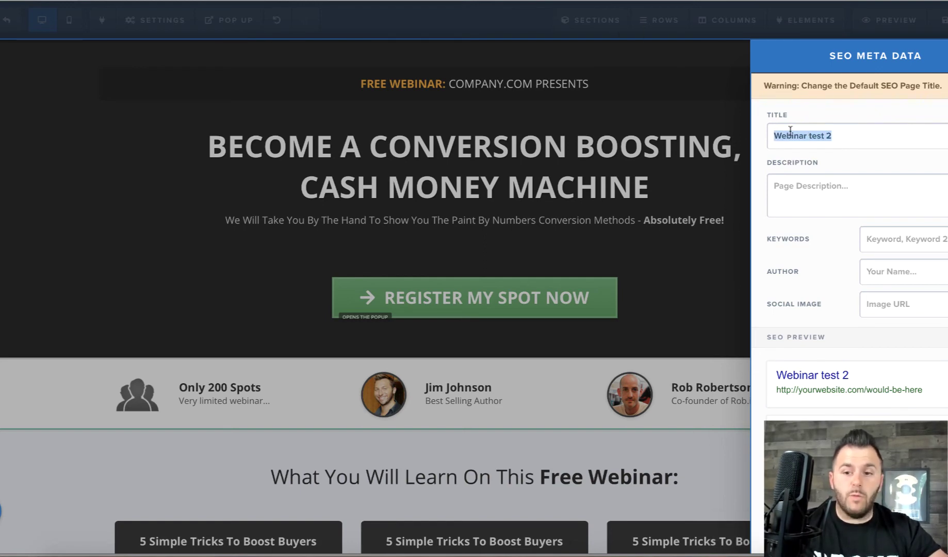
left_click(780, 179)
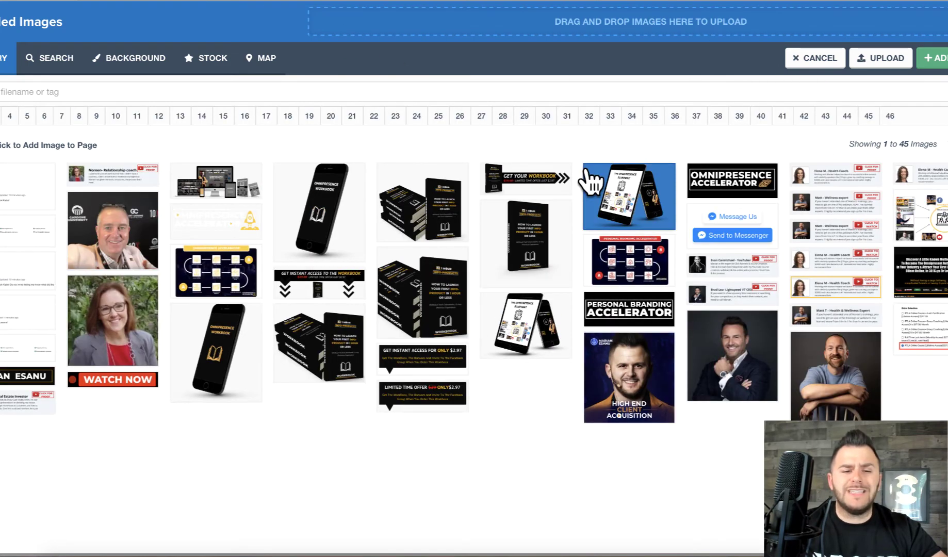
left_click(209, 183)
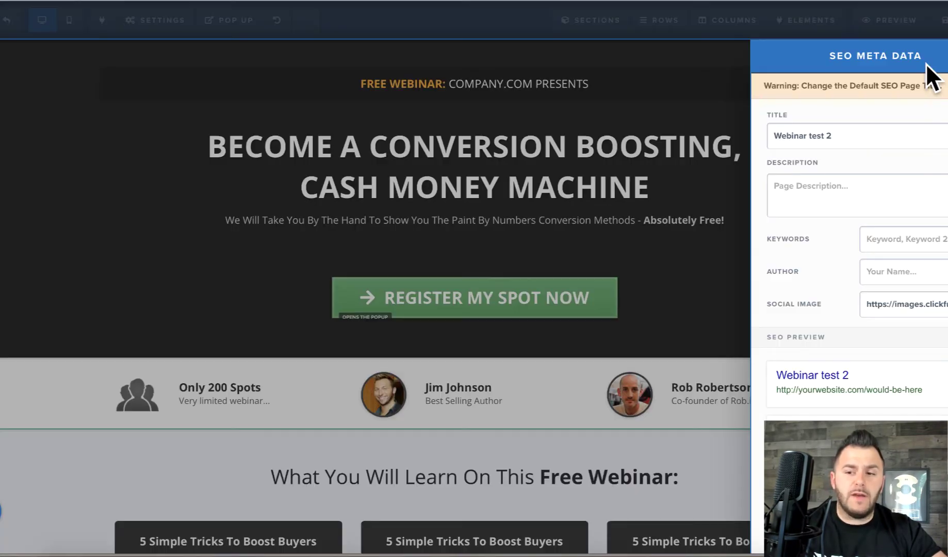
scroll(929, 387, "down", 1)
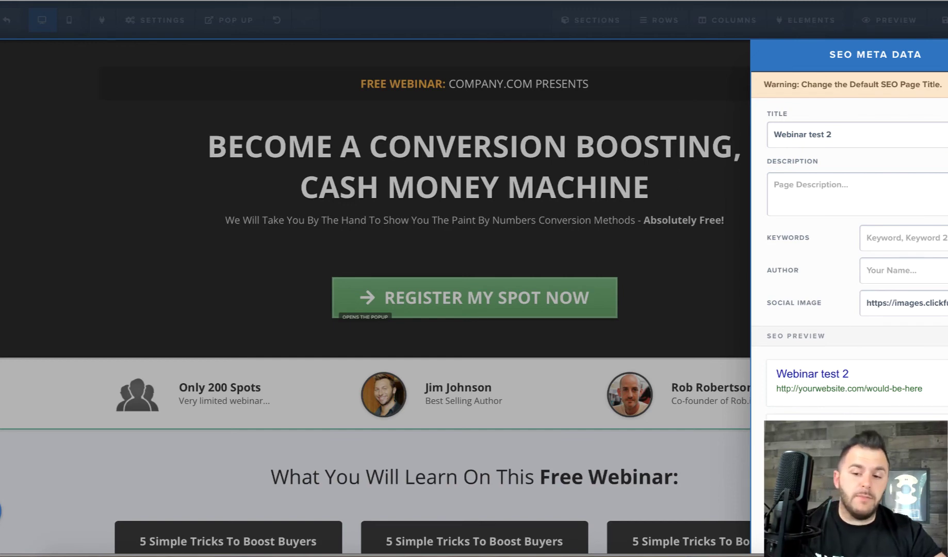
left_click(638, 268)
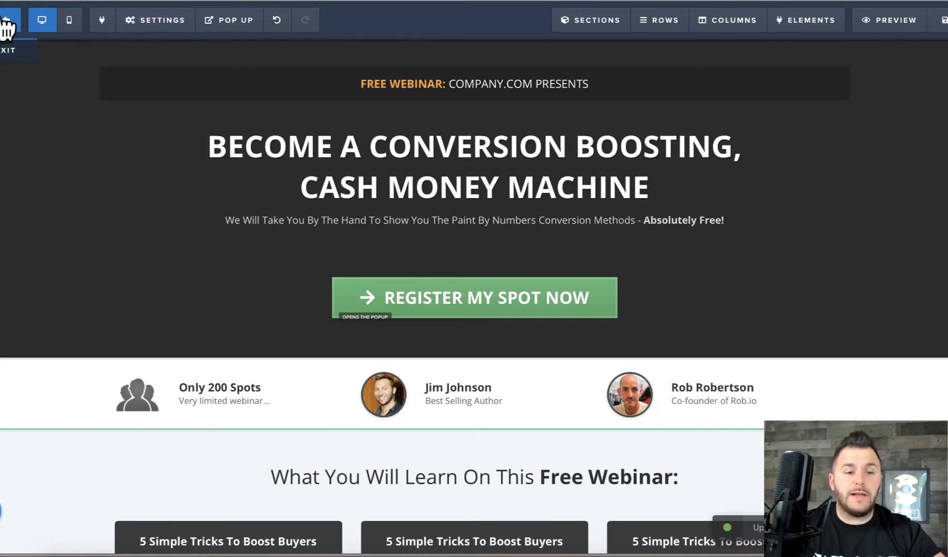
Exit the page editor and delete the original Auto Webinar Registration step from the funnel
left_click(9, 23)
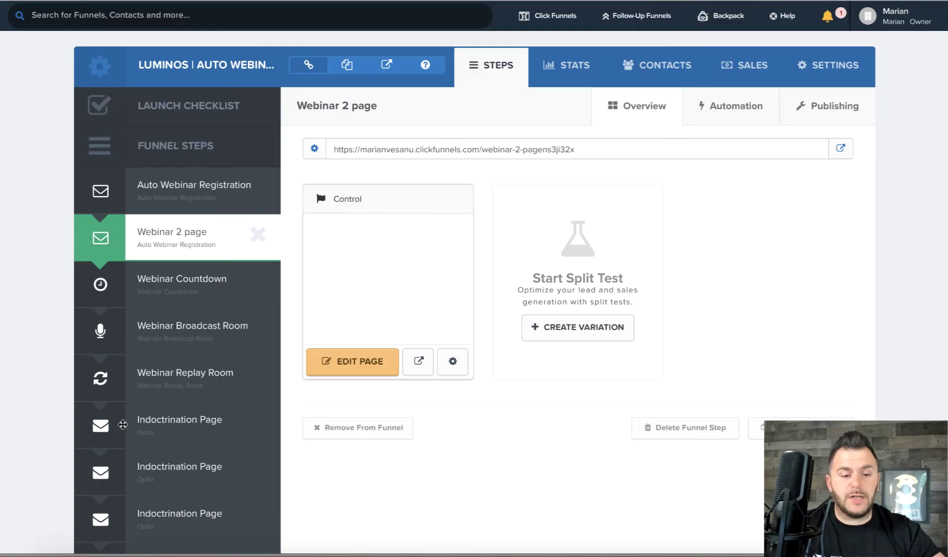
scroll(311, 502, "down", 3)
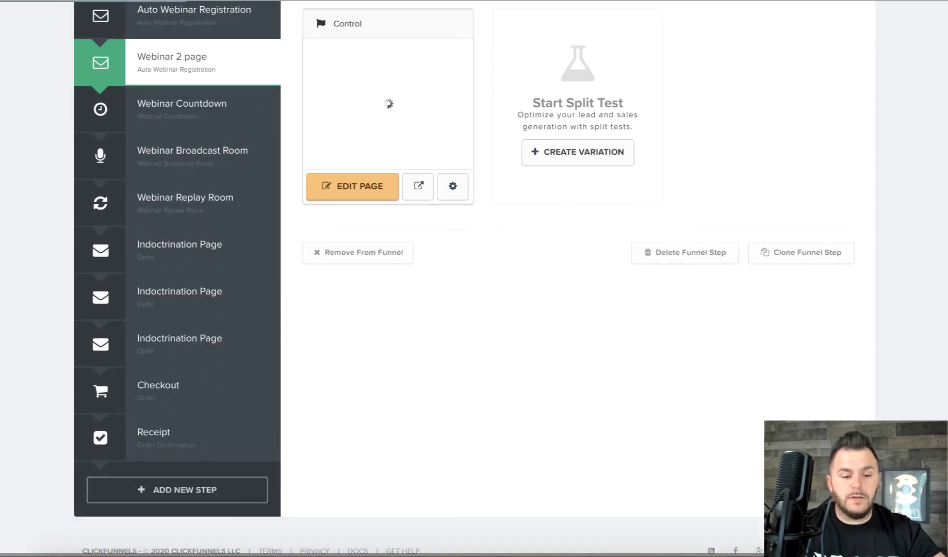
scroll(178, 303, "up", 3)
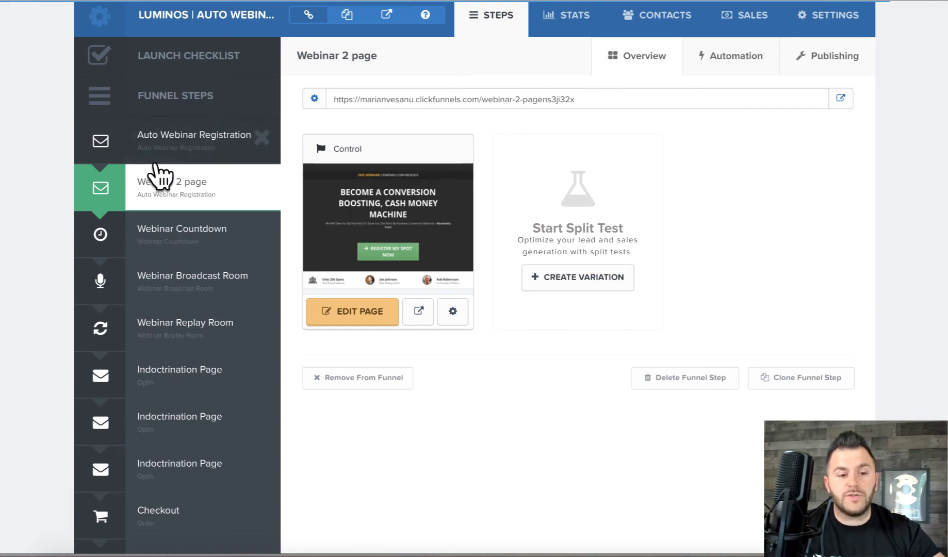
left_click(262, 137)
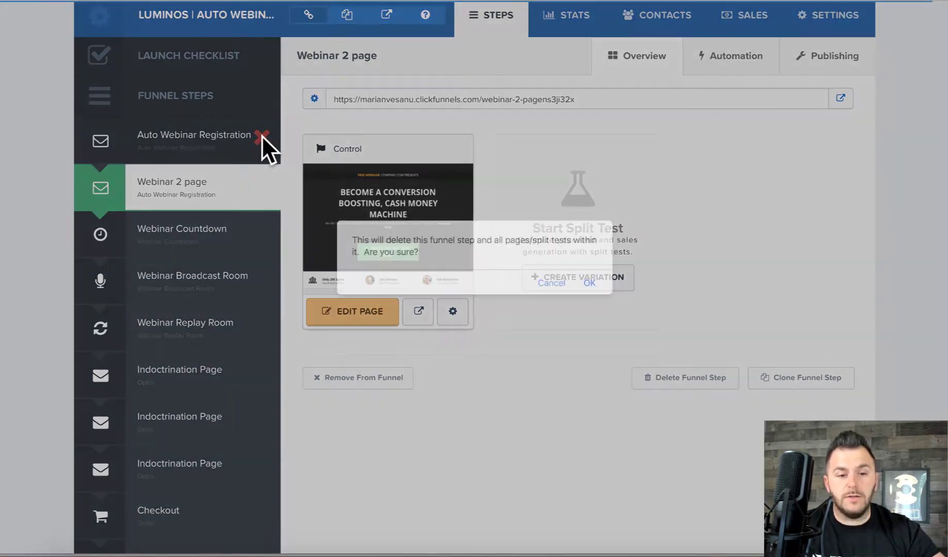
left_click(589, 284)
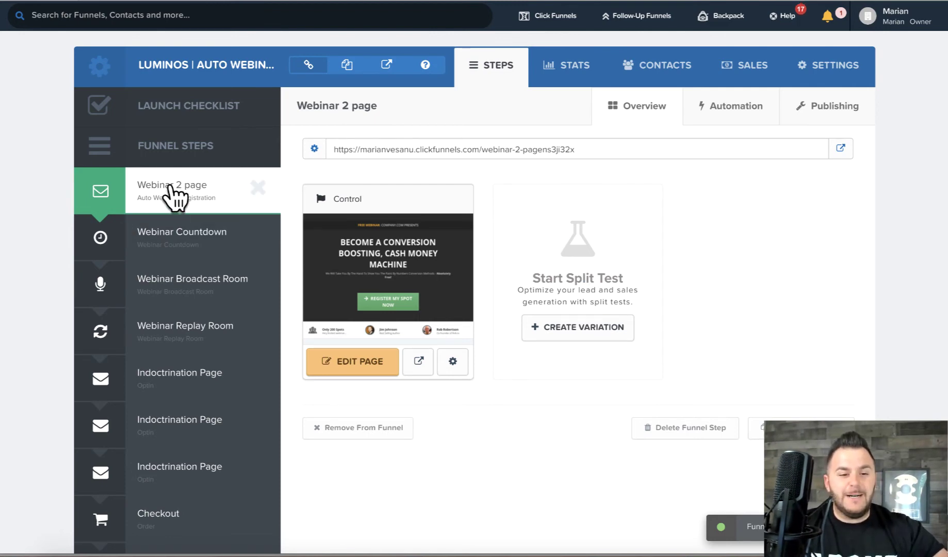
Create a new funnel step named "TU Webinar Page"
scroll(441, 441, "down", 3)
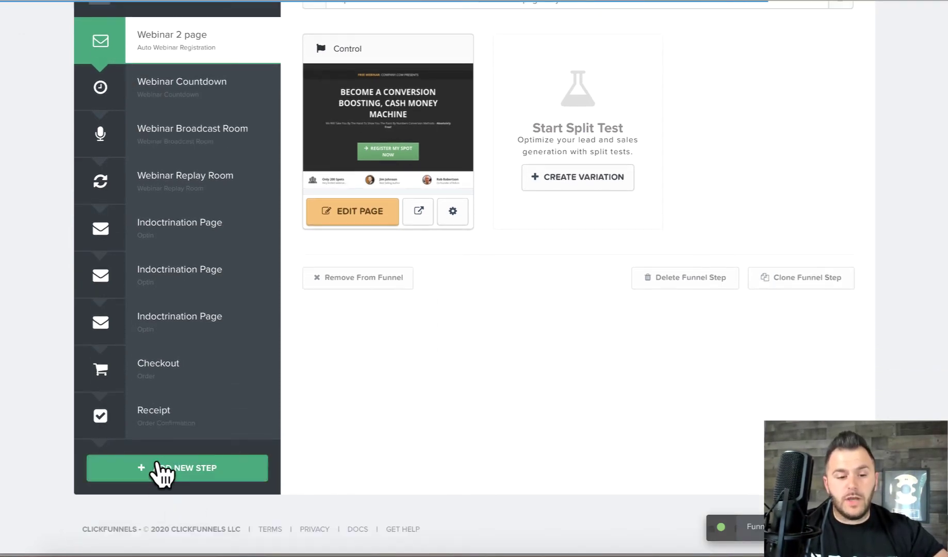
left_click(158, 467)
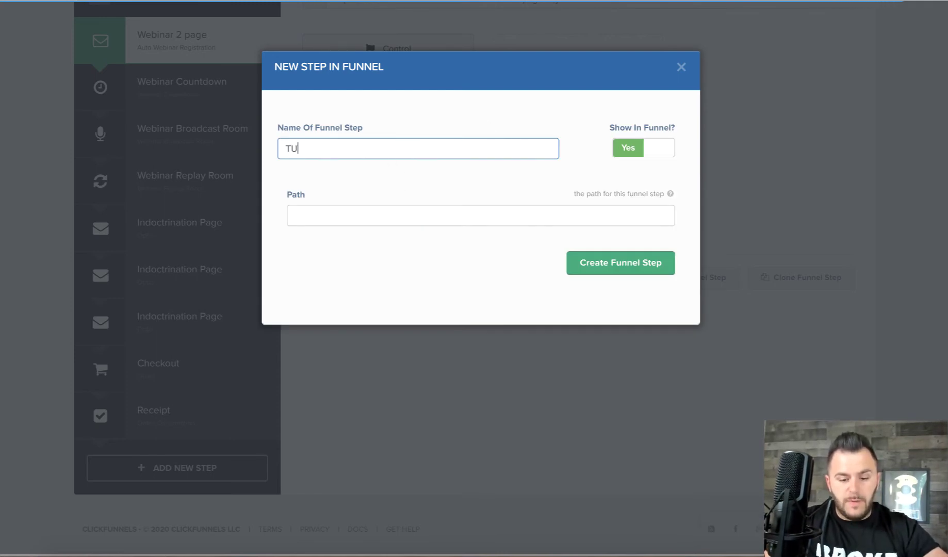
type("Webinar Page")
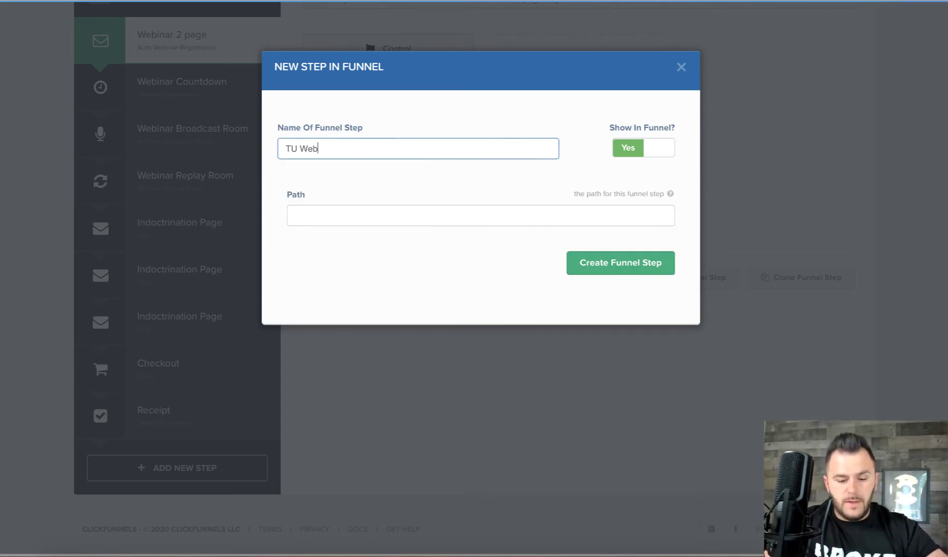
left_click(594, 258)
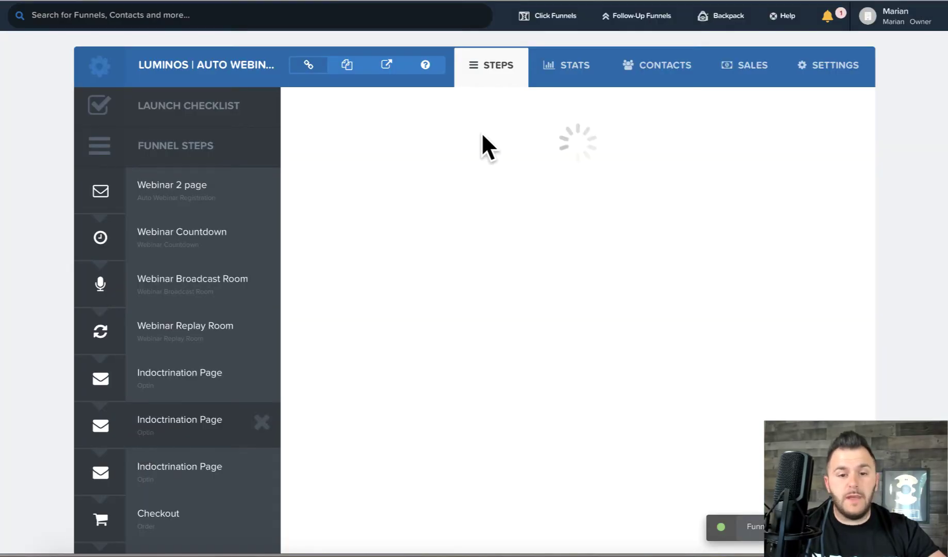
Apply the Auto Webinar Thank You template from the auto webinar thank-you templates to the new step
left_click(492, 106)
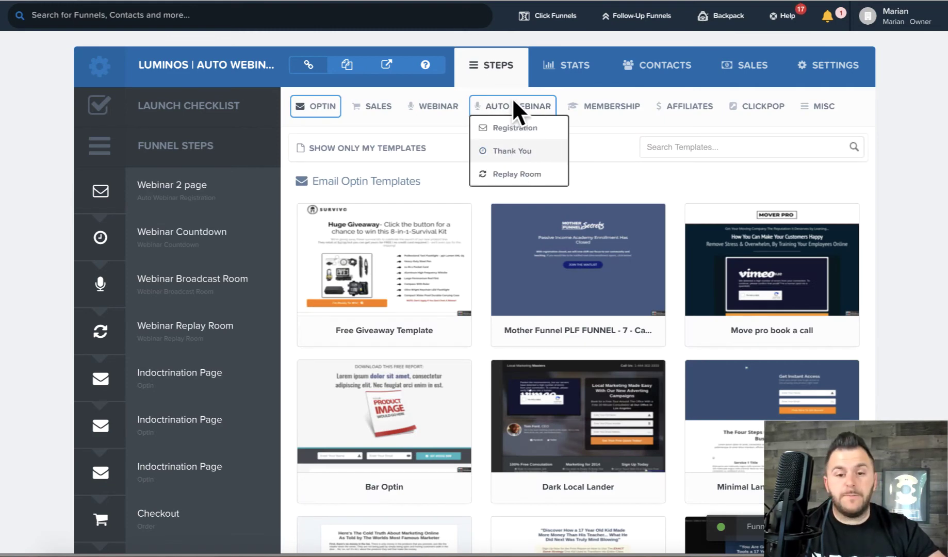
left_click(513, 142)
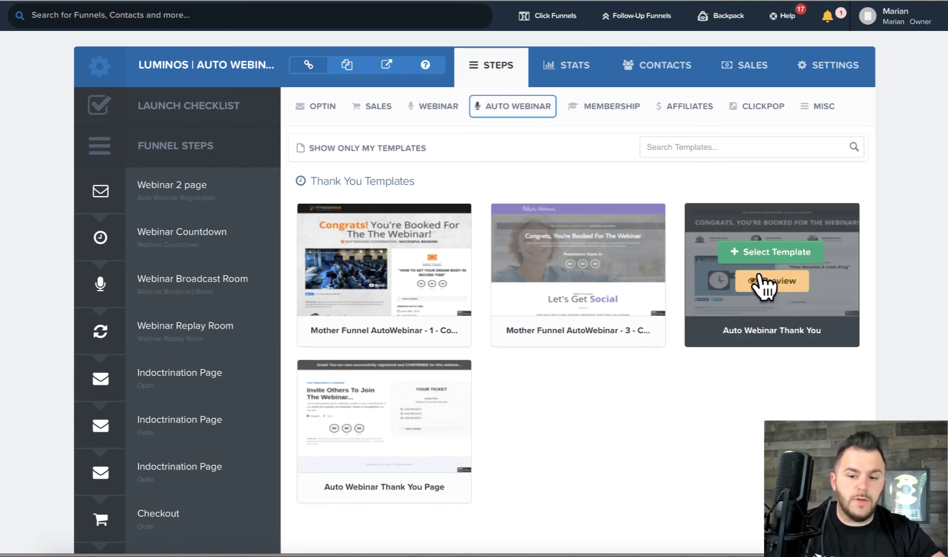
mouse_move(790, 279)
left_click(778, 253)
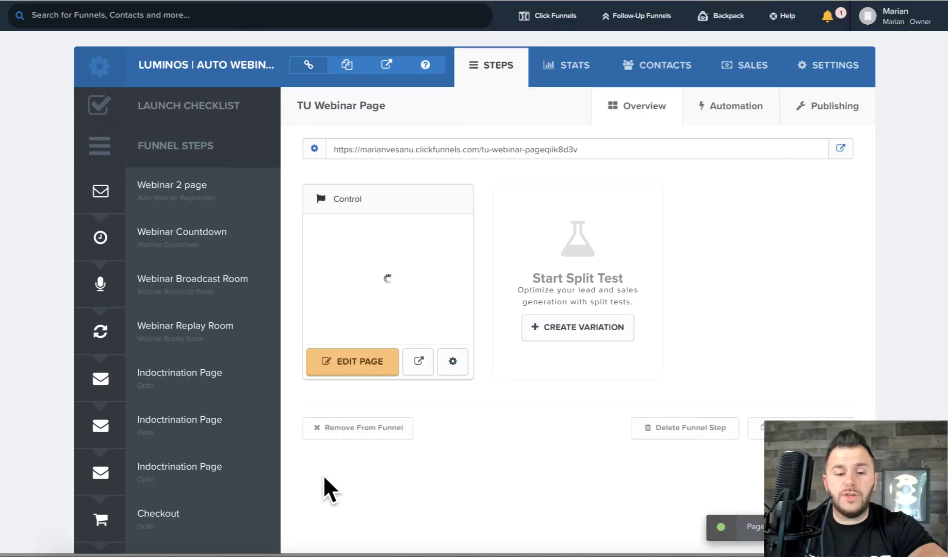
Move the TU Webinar Page step directly below Webinar 2 page and delete the Webinar Countdown step
scroll(305, 482, "down", 3)
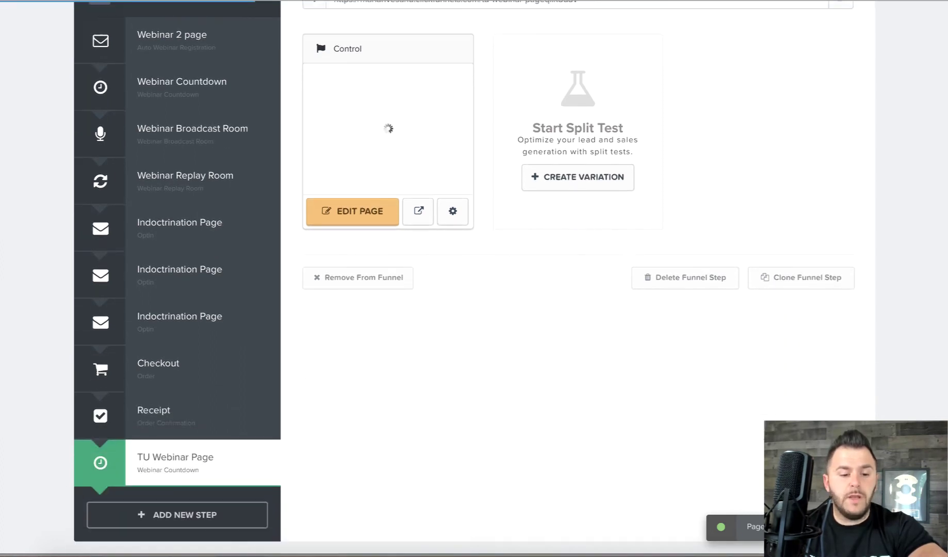
left_click_drag(153, 465, 148, 93)
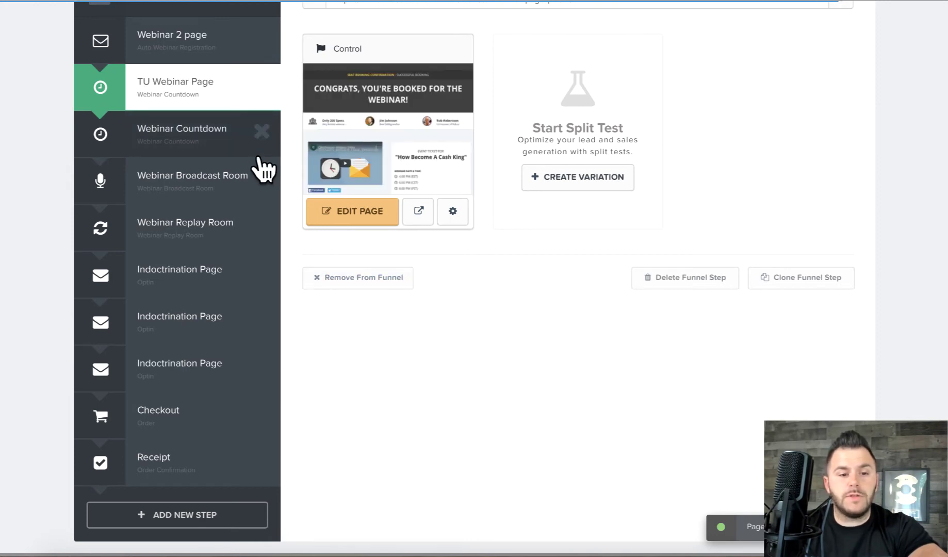
left_click(262, 131)
left_click(592, 283)
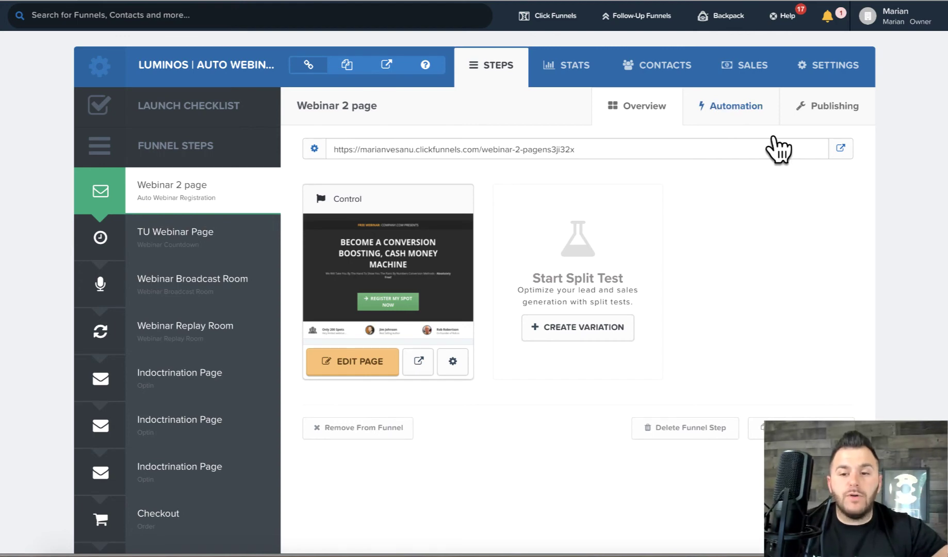
Examine the automation event groups of the Webinar 2 page step
left_click(739, 103)
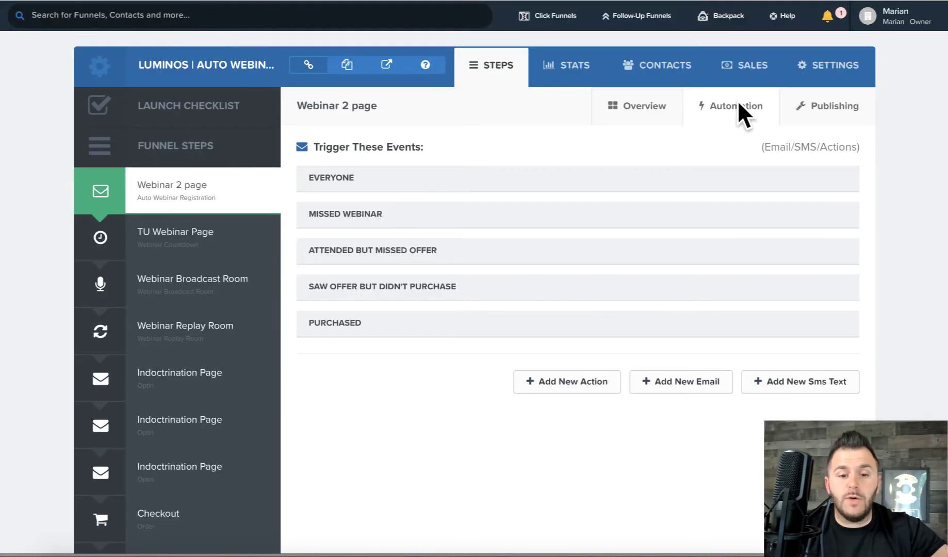
triple_click(465, 146)
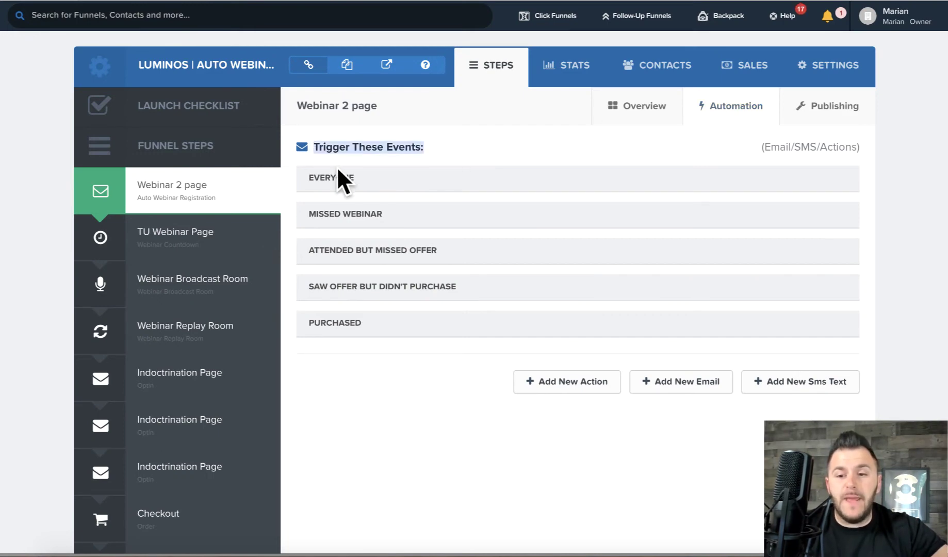
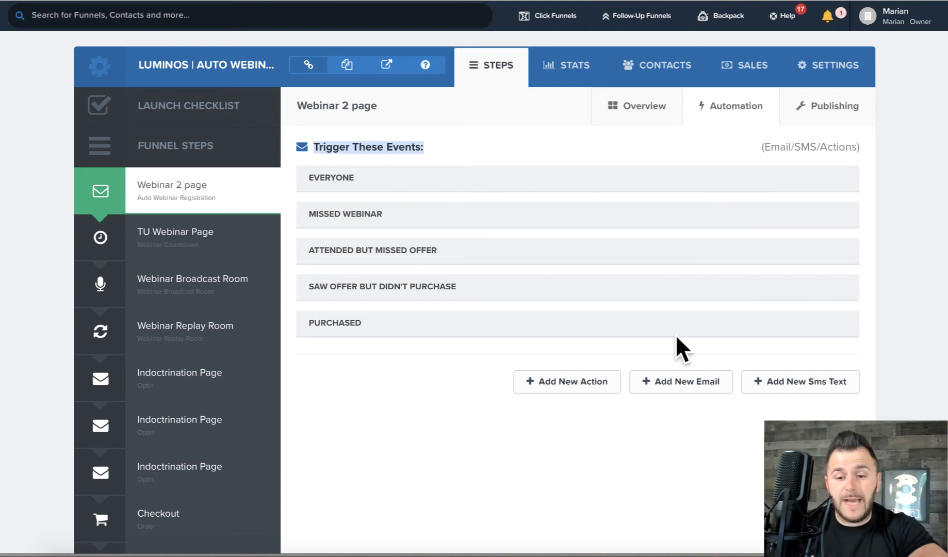
left_click_drag(305, 174, 433, 195)
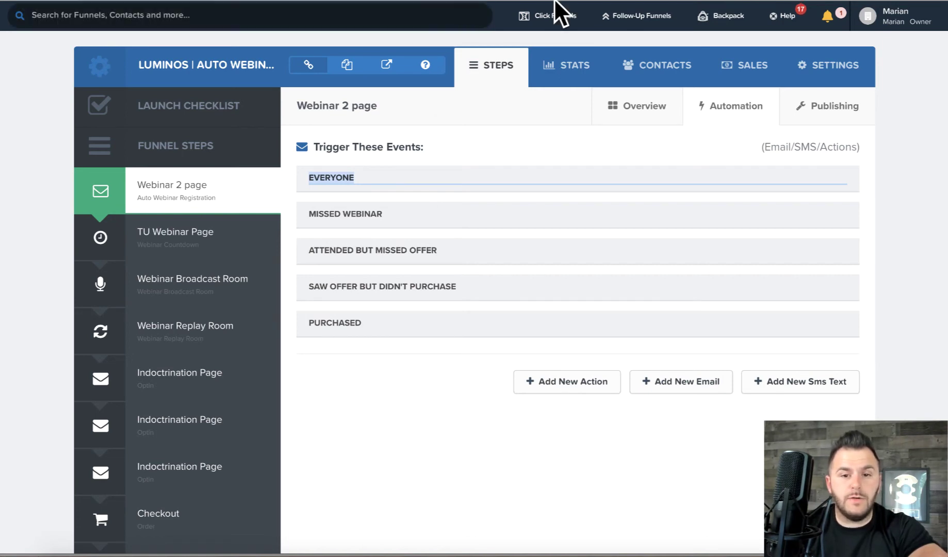
left_click_drag(136, 65, 279, 68)
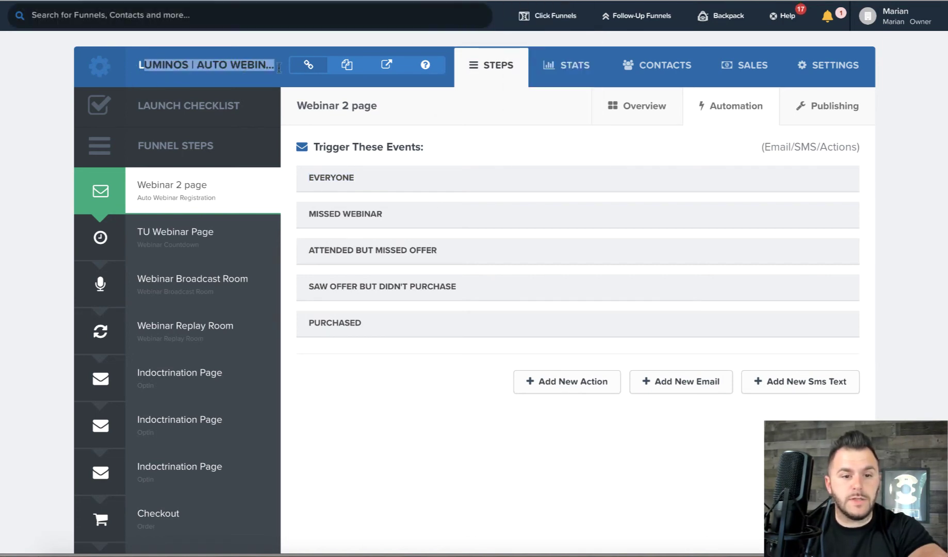
left_click(281, 68)
Search all funnels for "lash cl" and open the Lash Class step of the Full Time Lash Masterclass funnel
left_click(237, 20)
type("lash")
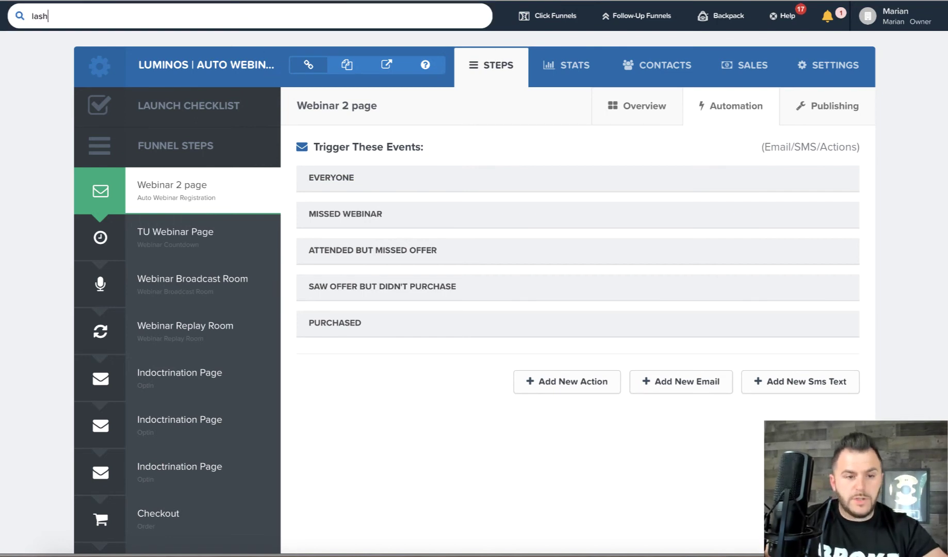
type(" cl")
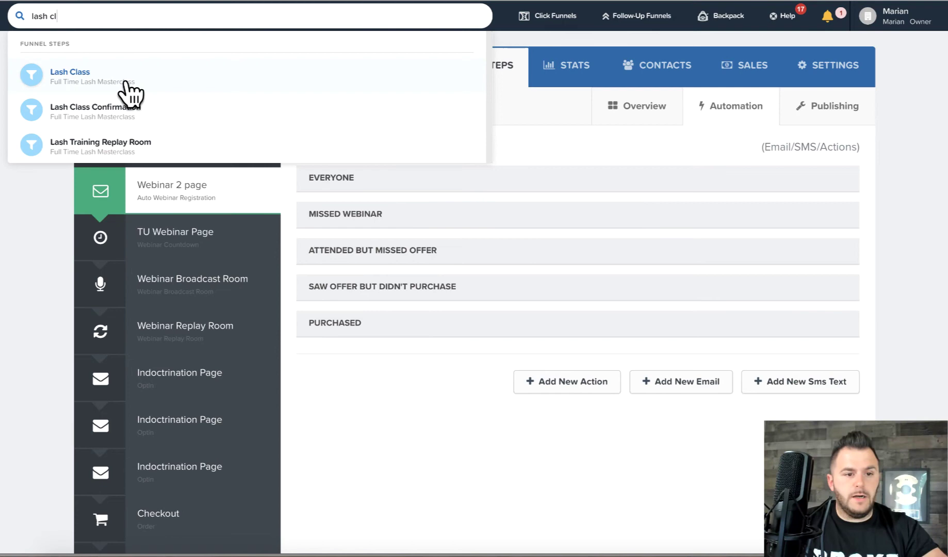
left_click(124, 75)
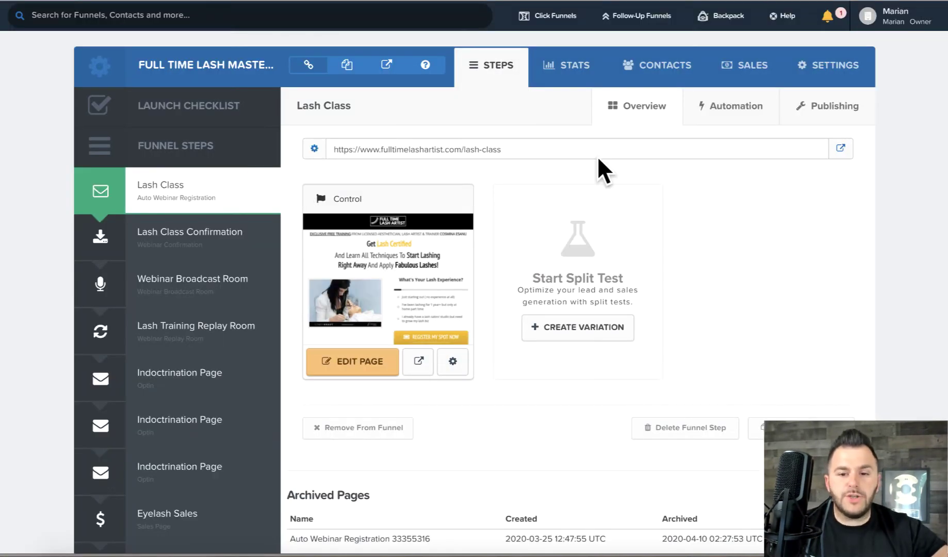
Examine the Lash Class step's automation, reading the confirmation, starting-now and reminder emails sent to everyone
left_click(716, 106)
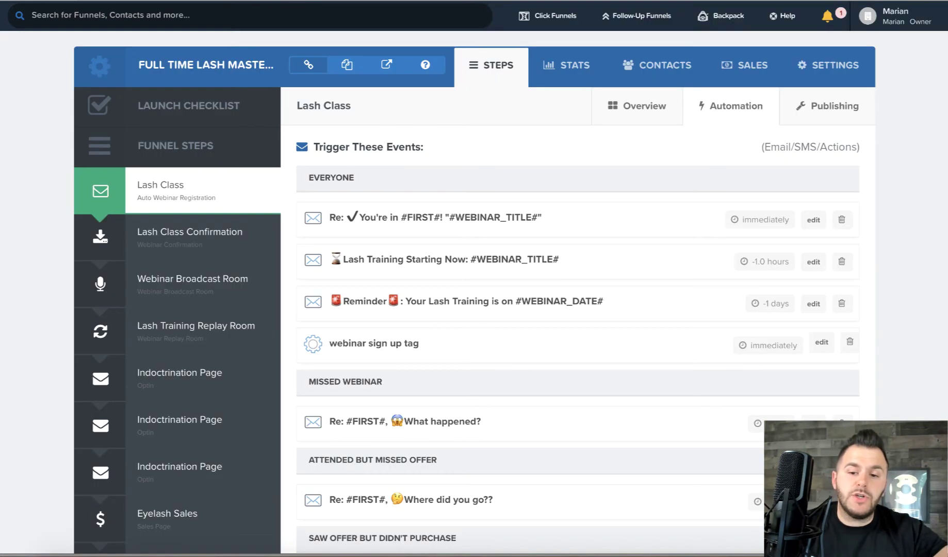
scroll(478, 254, "down", 1)
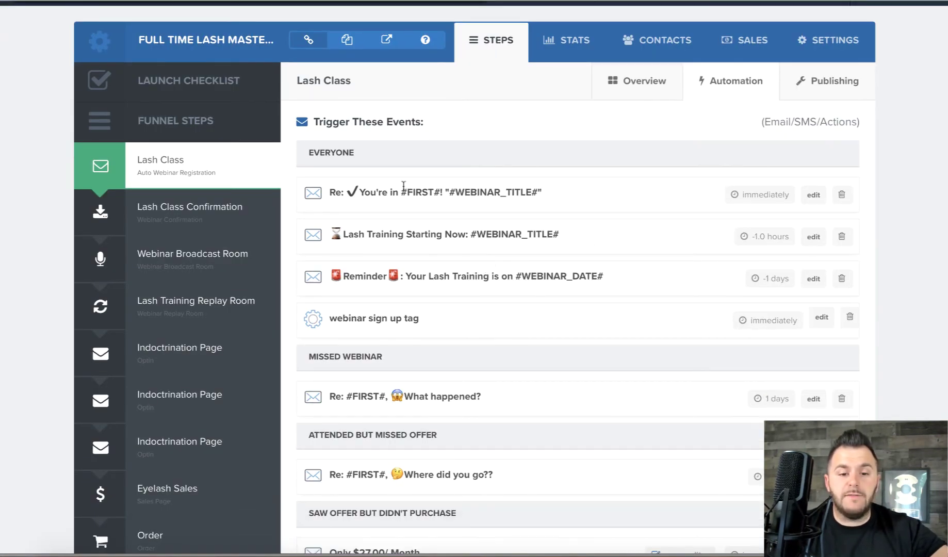
left_click_drag(329, 193, 567, 193)
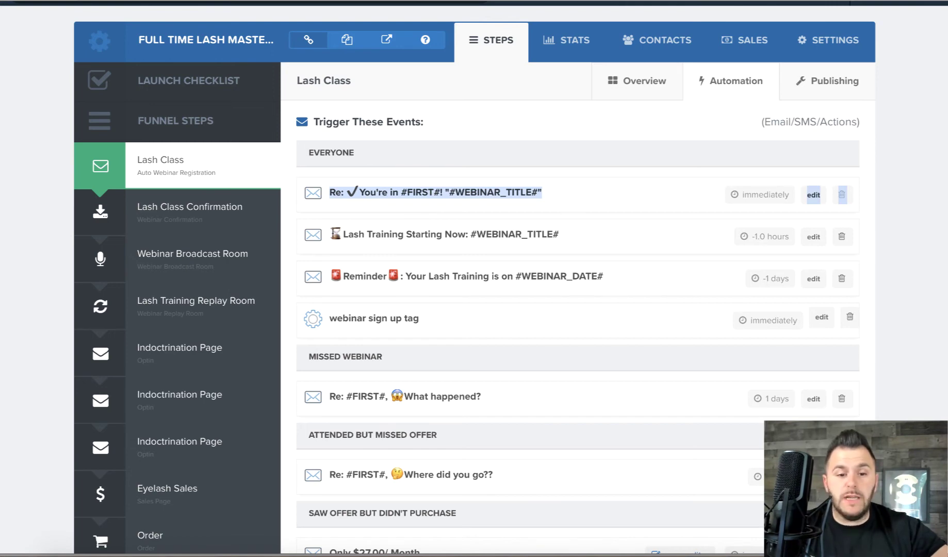
left_click_drag(331, 233, 583, 235)
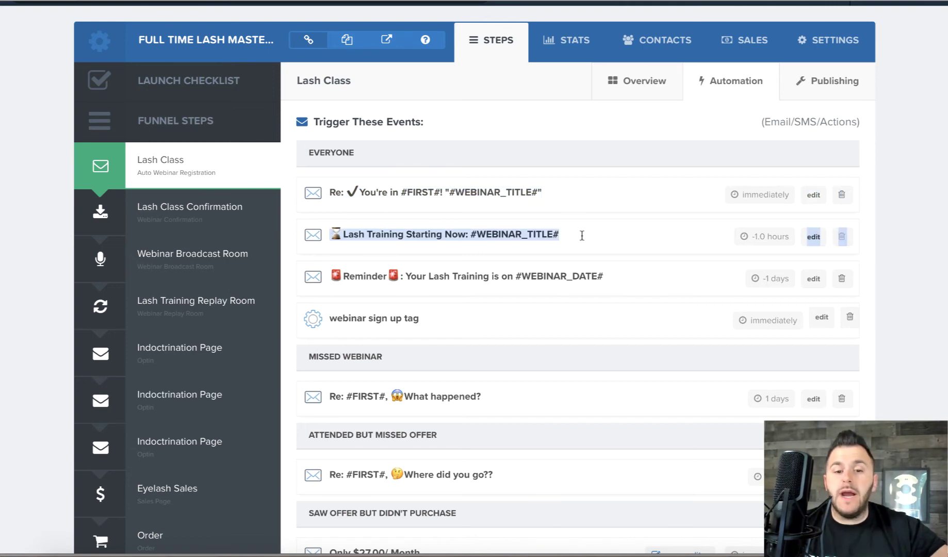
left_click_drag(611, 277, 330, 278)
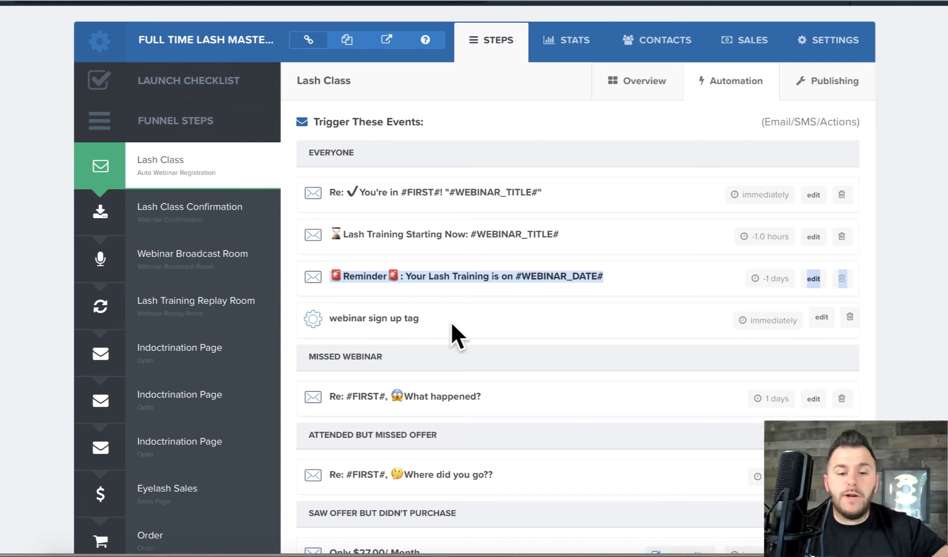
Examine the webinar sign up tag action and the emails triggered for everyone in the Lash Class automation
left_click(415, 319)
left_click_drag(440, 328, 337, 319)
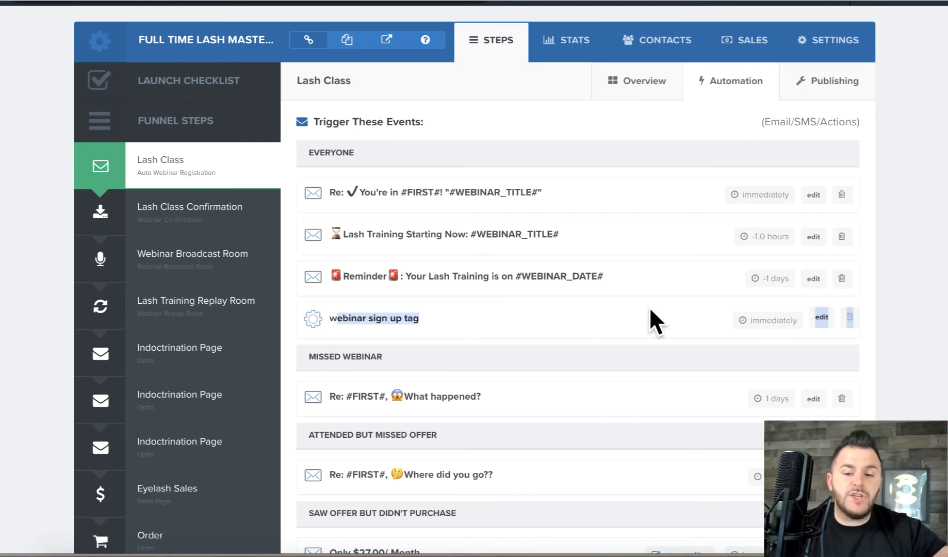
left_click(912, 321)
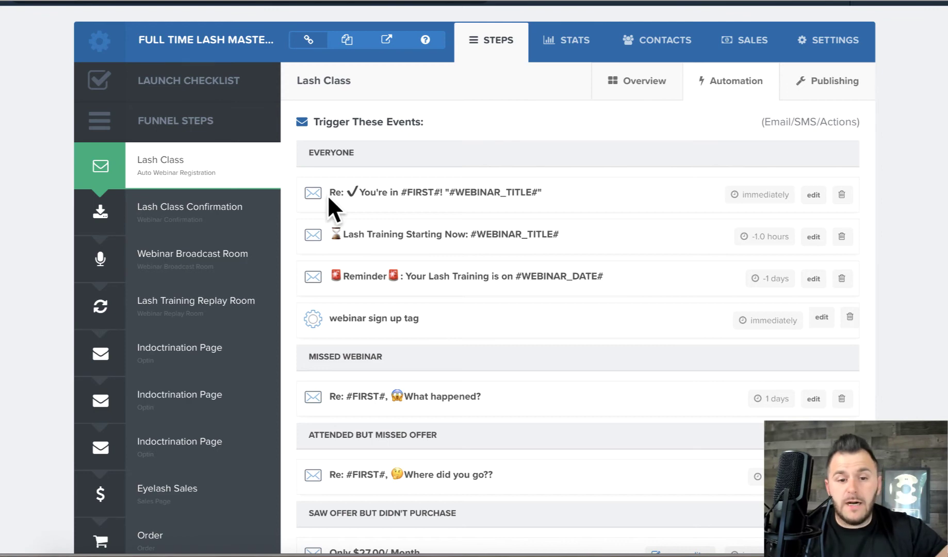
left_click_drag(328, 205, 552, 265)
left_click(506, 269)
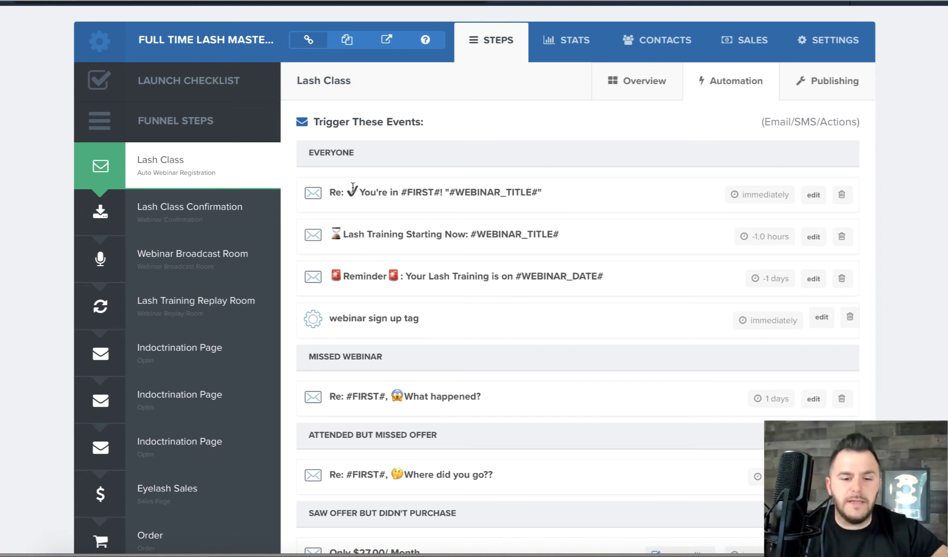
Examine the missed-webinar group and read the settings and body of its "What happened?" email
scroll(697, 238, "down", 2)
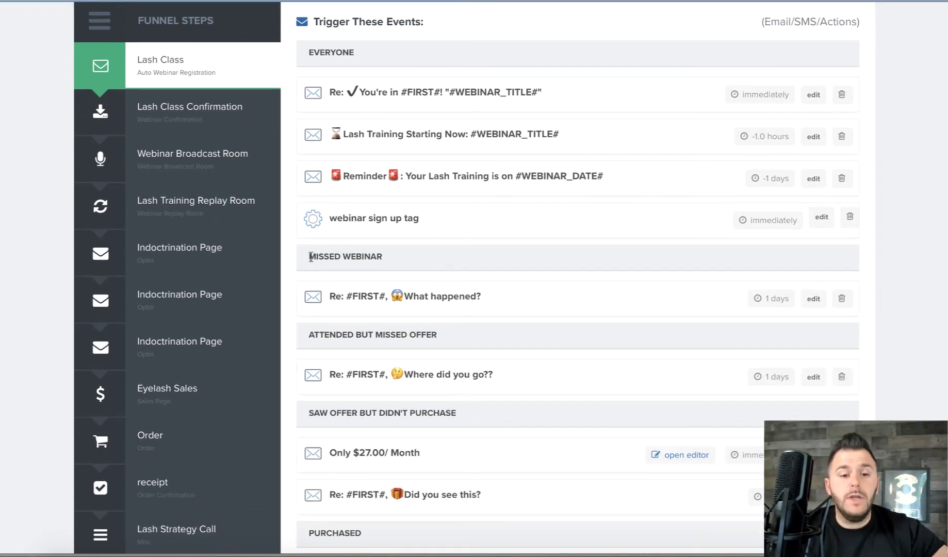
left_click_drag(309, 257, 439, 251)
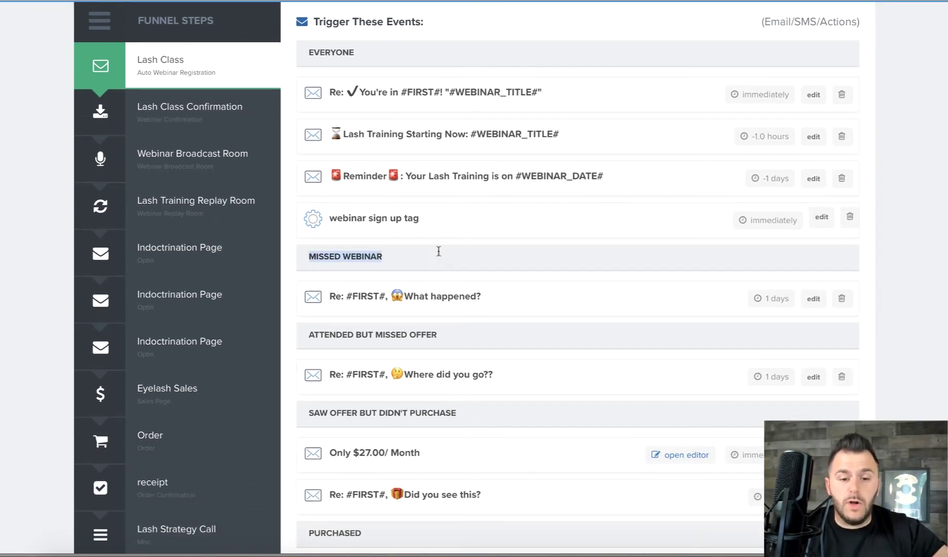
left_click(318, 256)
left_click_drag(310, 256, 434, 255)
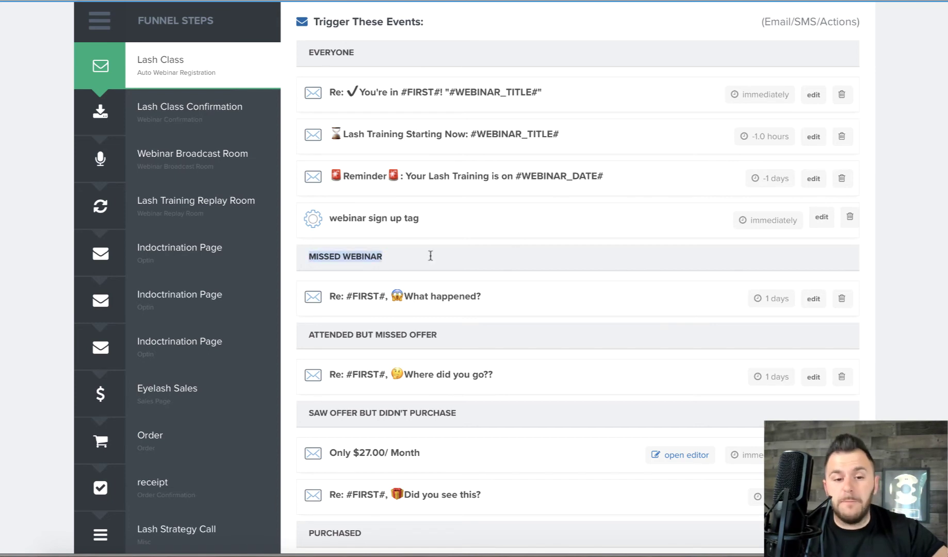
left_click_drag(347, 299, 840, 298)
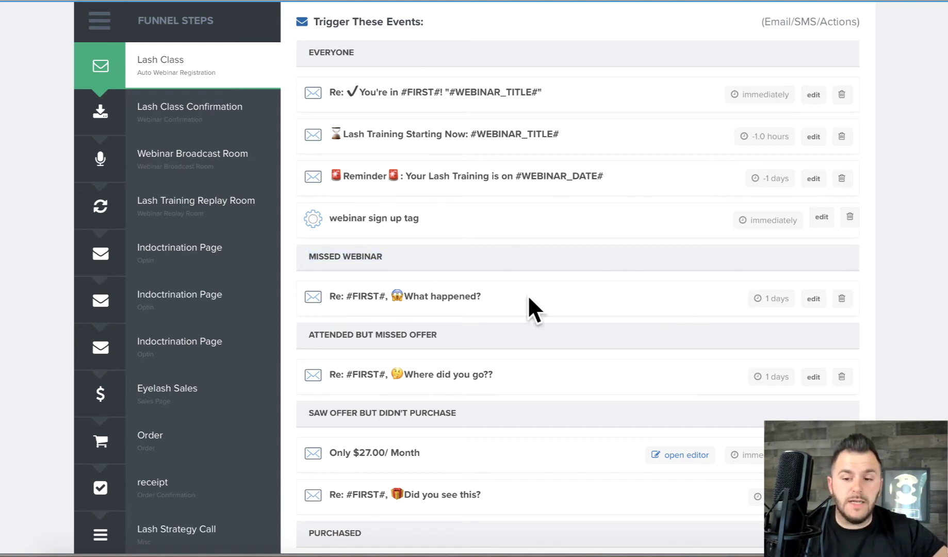
left_click(815, 299)
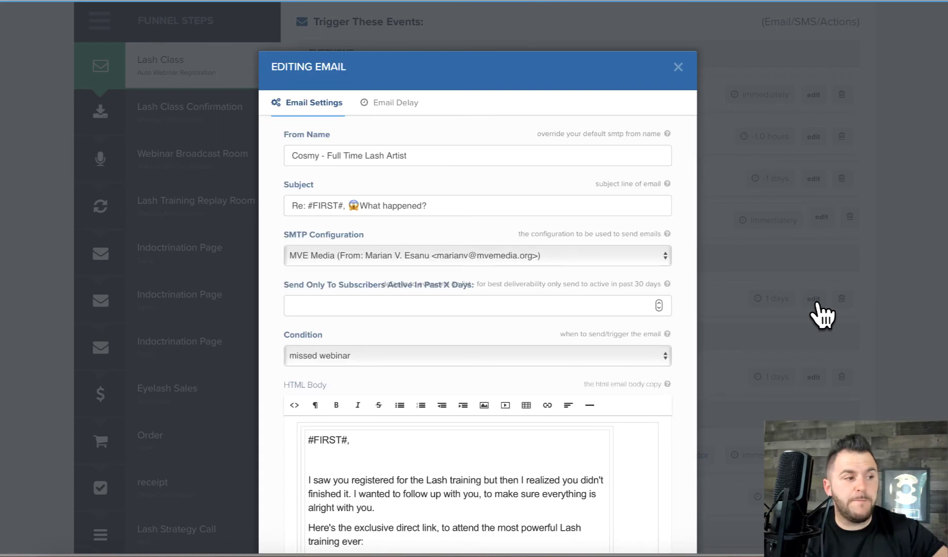
scroll(694, 250, "down", 1)
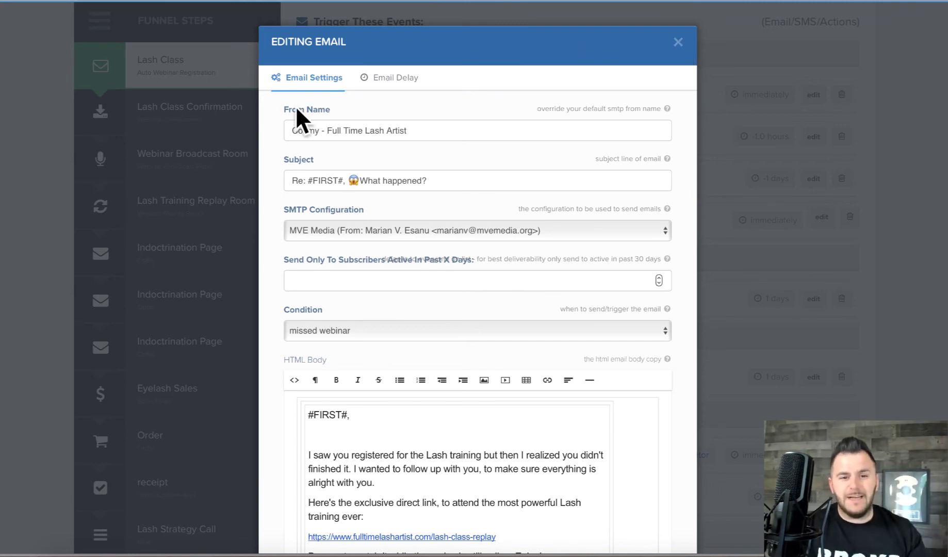
left_click_drag(308, 130, 433, 138)
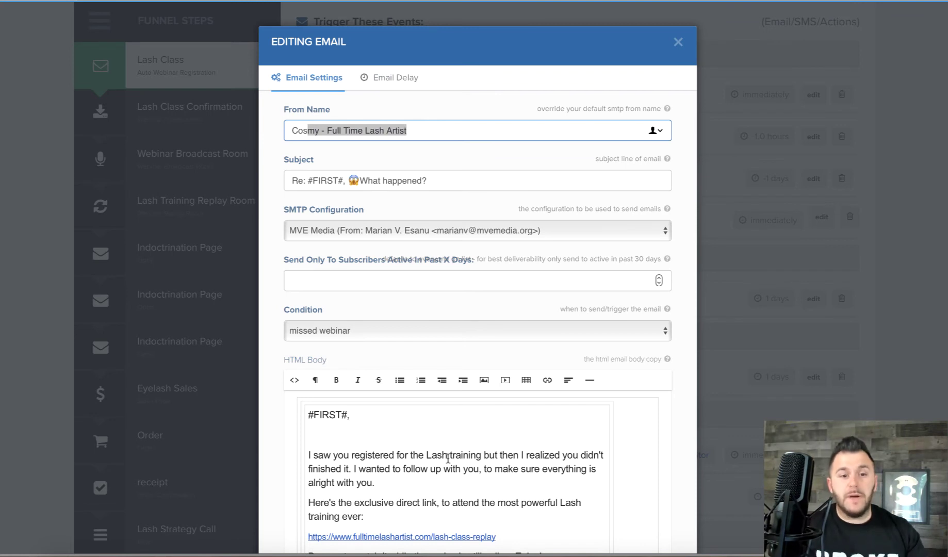
left_click(679, 42)
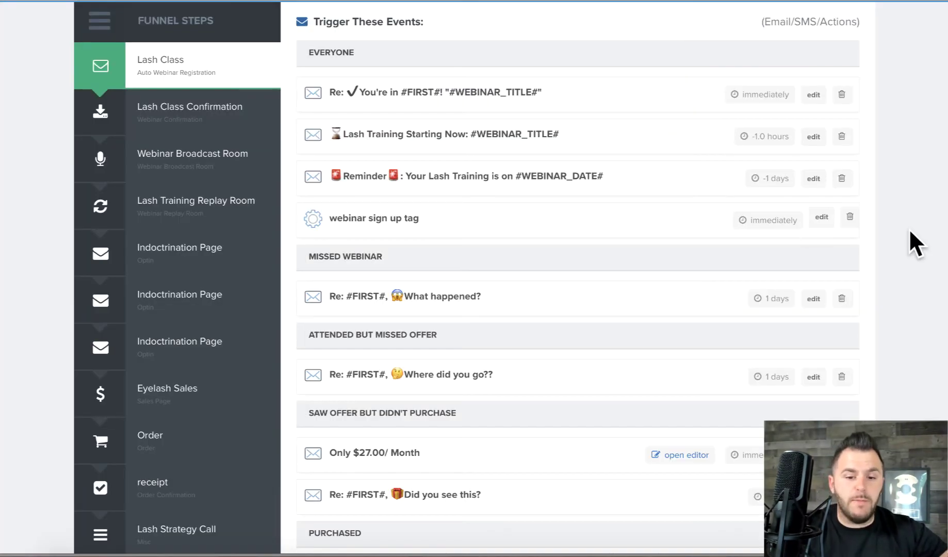
Compare the Lash Class event groups and reread the confirmation, starting-now and reminder emails under Everyone
scroll(916, 243, "down", 4)
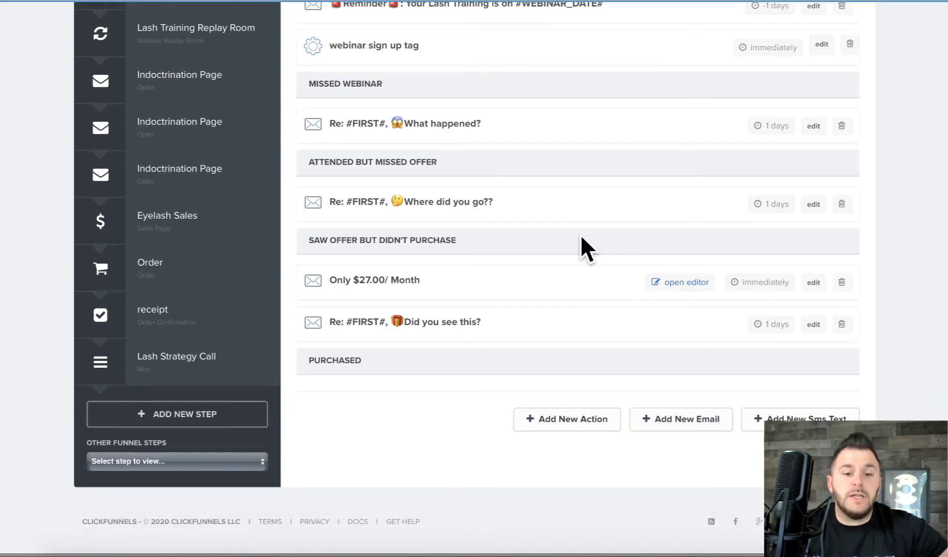
scroll(583, 249, "up", 4)
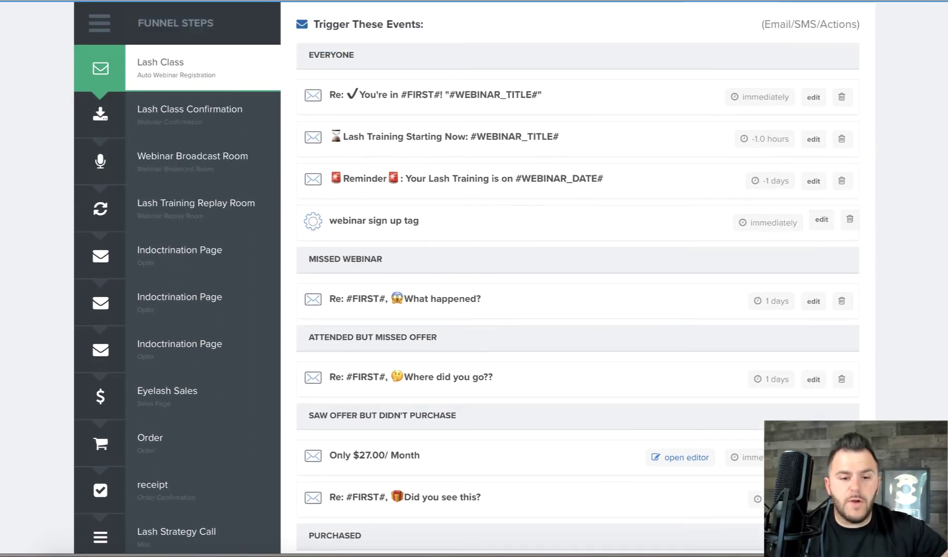
left_click_drag(306, 54, 395, 56)
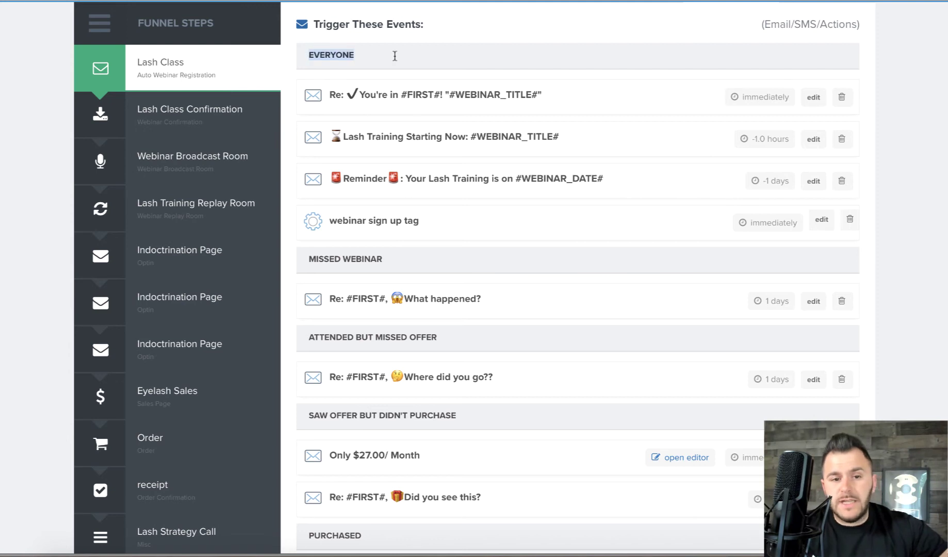
left_click_drag(324, 96, 396, 176)
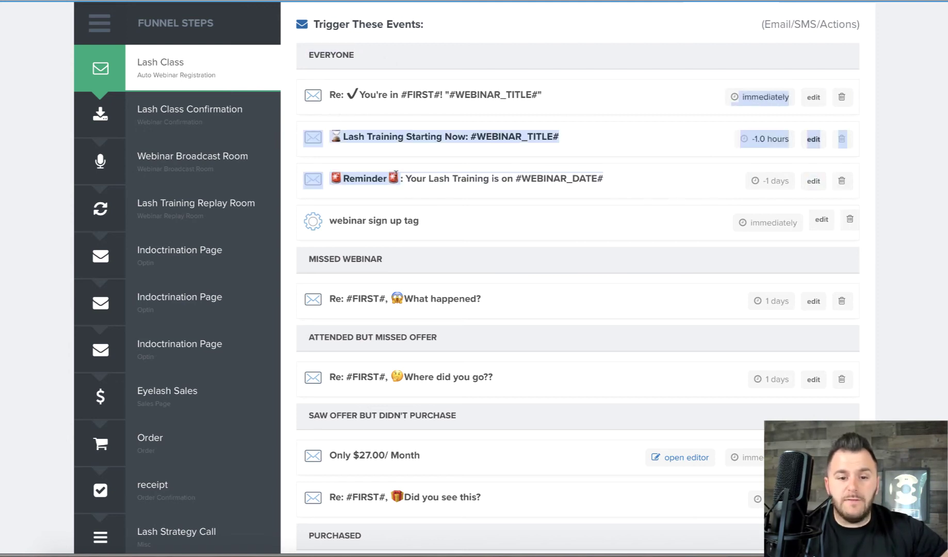
left_click(396, 175)
left_click_drag(329, 94, 548, 106)
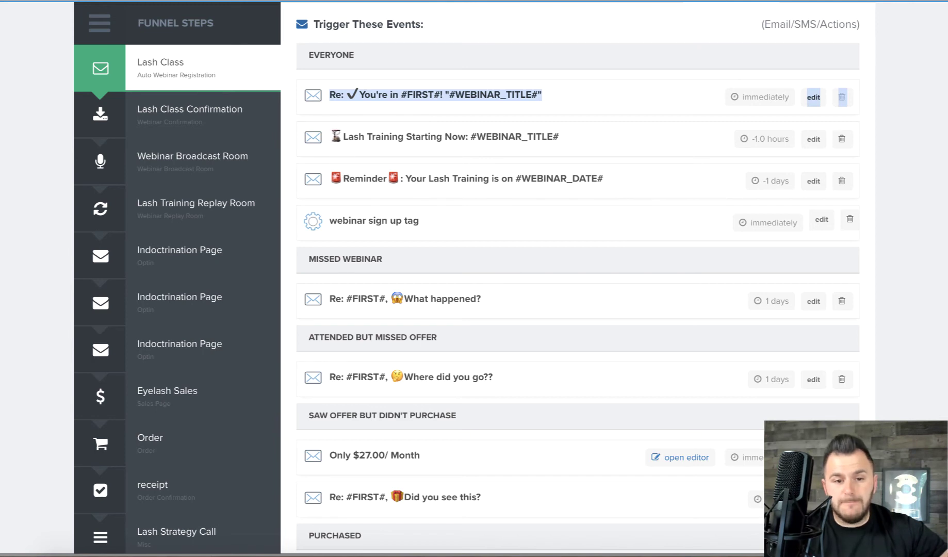
left_click_drag(330, 136, 584, 136)
left_click(333, 180)
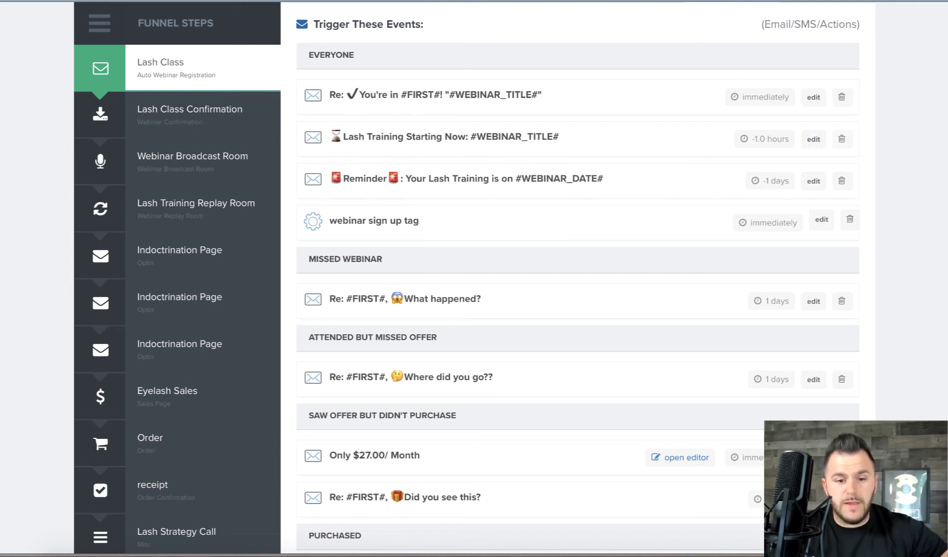
Examine the follow-up emails for people who missed the webinar, missed the offer, or saw the offer without purchasing
left_click_drag(330, 298, 490, 299)
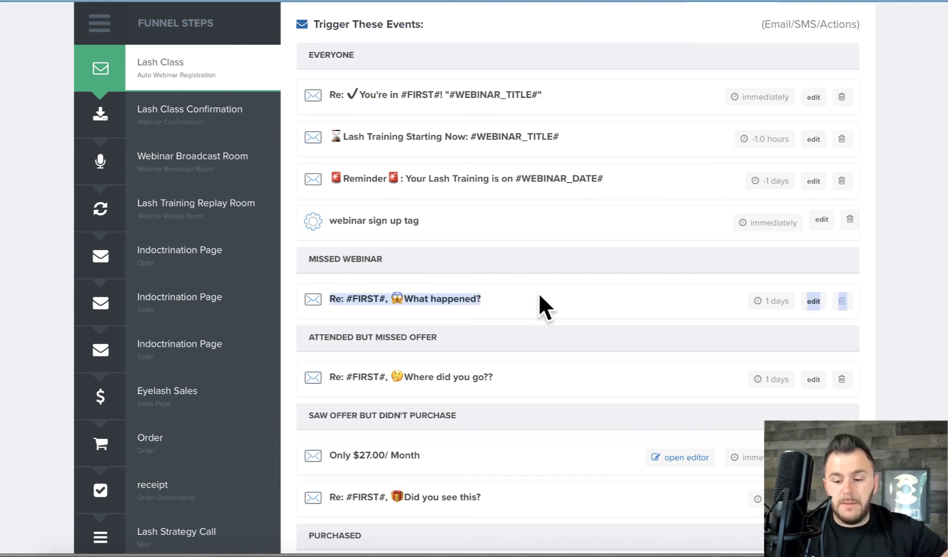
left_click(895, 307)
scroll(896, 307, "down", 3)
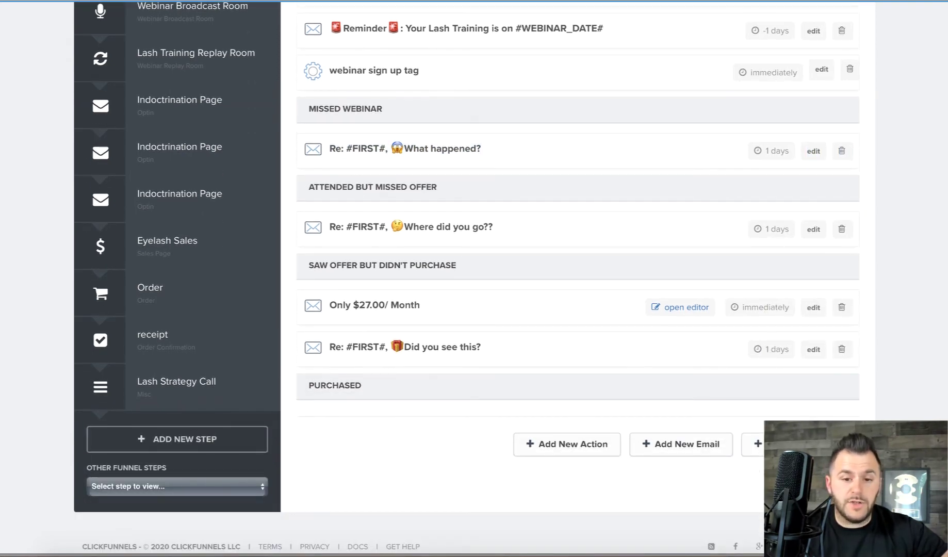
left_click_drag(336, 147, 582, 144)
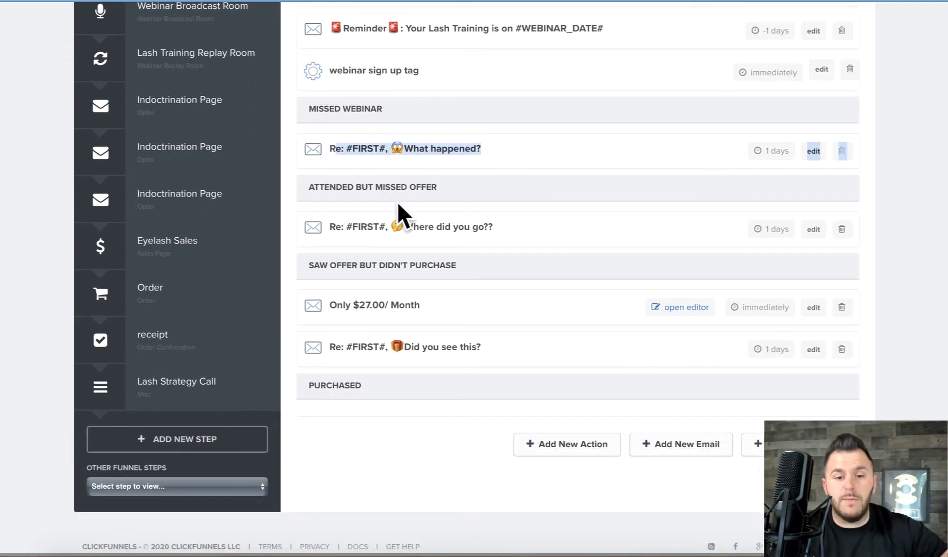
left_click(333, 221)
left_click_drag(525, 235, 331, 224)
left_click(327, 226)
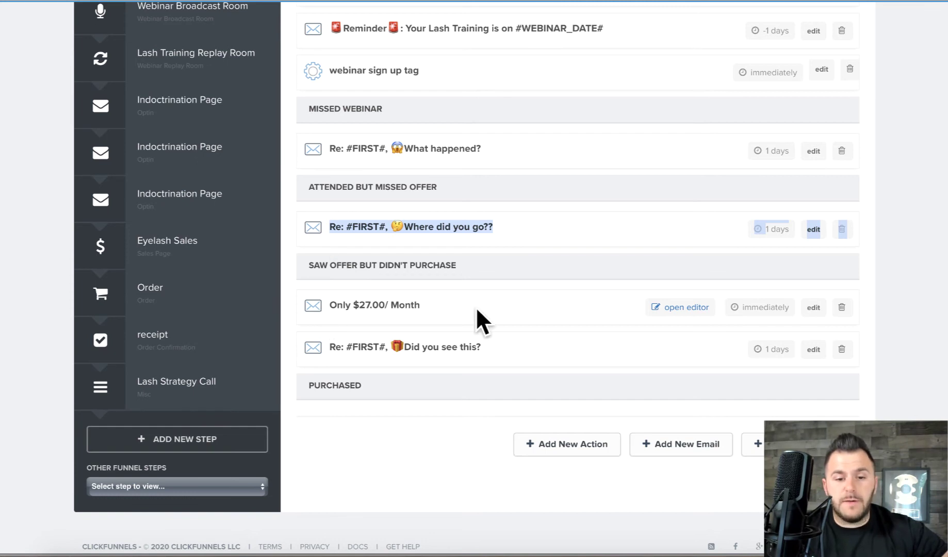
left_click_drag(330, 305, 471, 304)
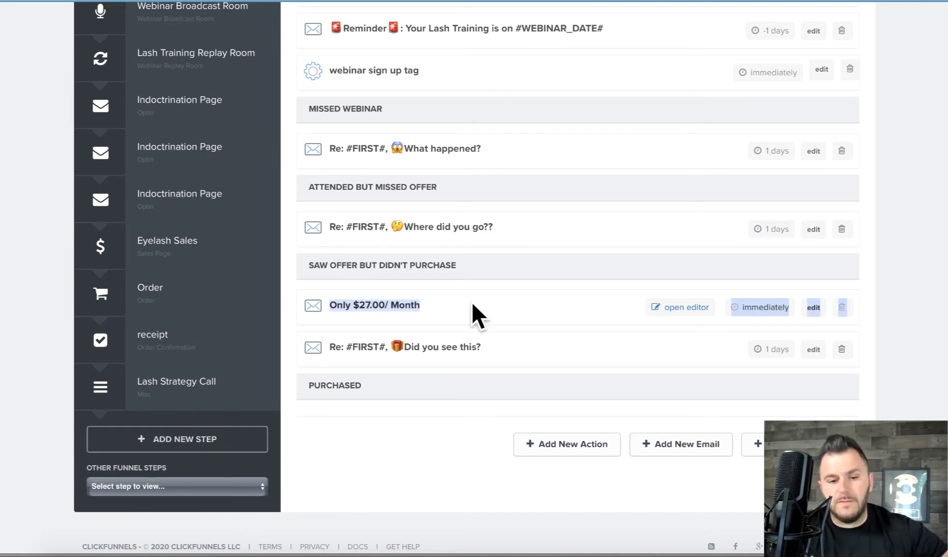
left_click_drag(498, 355, 304, 347)
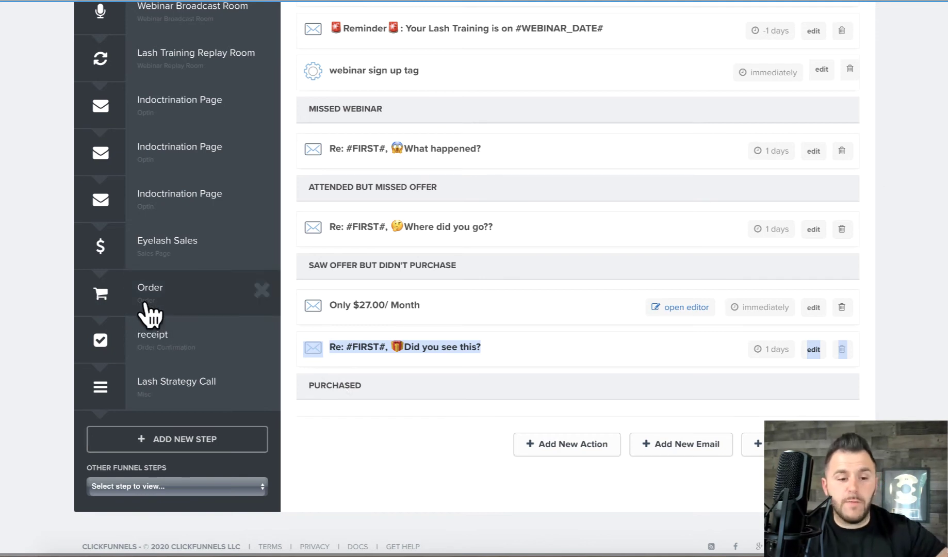
left_click(346, 346)
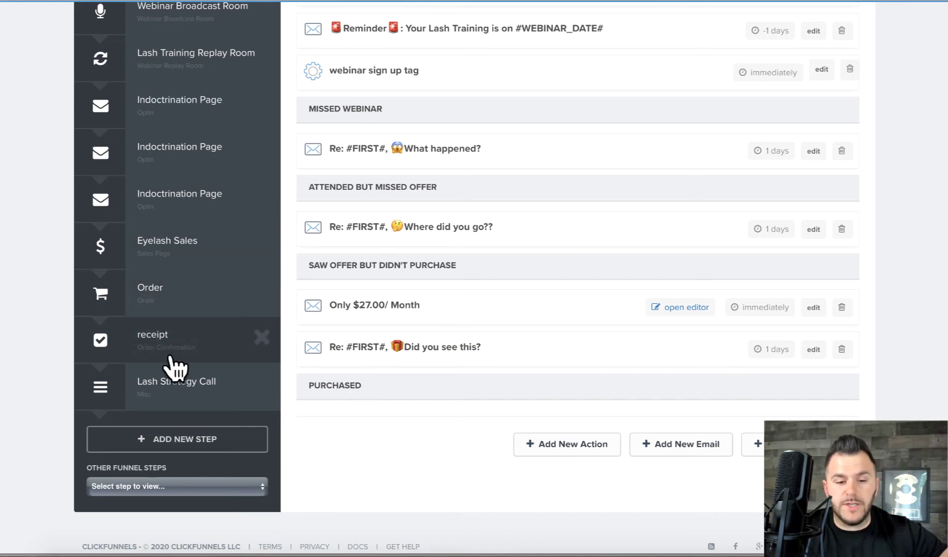
Return to the funnel list and open the LUMINOS | Auto Webinar funnel from the recently updated ones
scroll(413, 444, "up", 5)
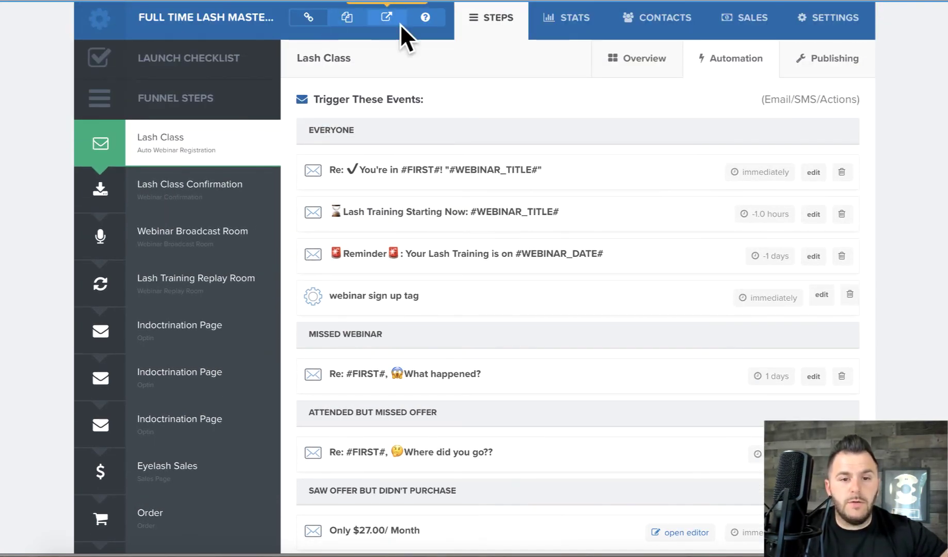
scroll(407, 36, "up", 1)
mouse_move(536, 16)
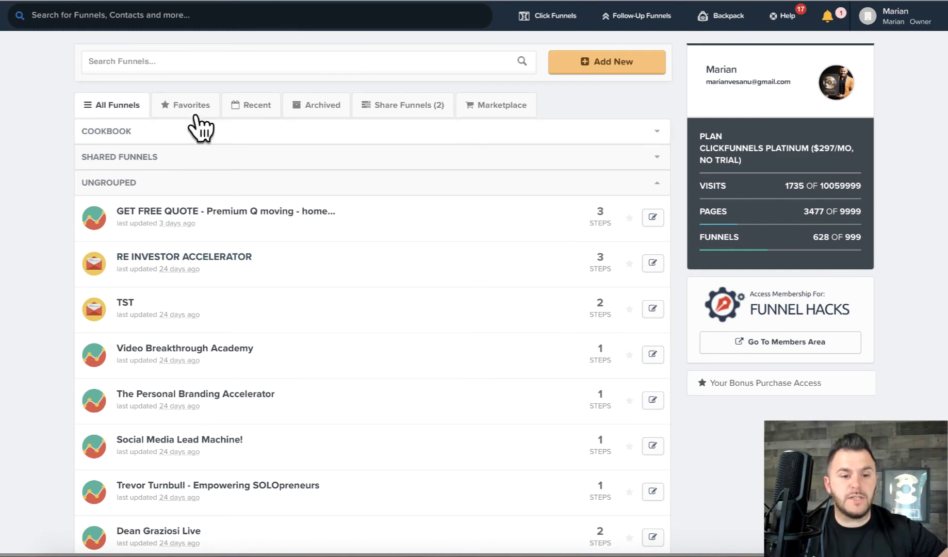
left_click(254, 109)
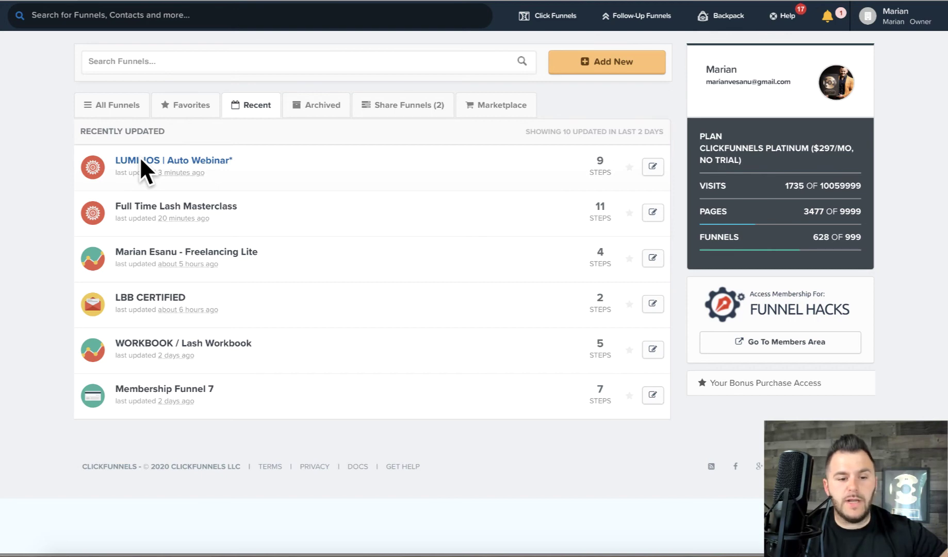
left_click(140, 160)
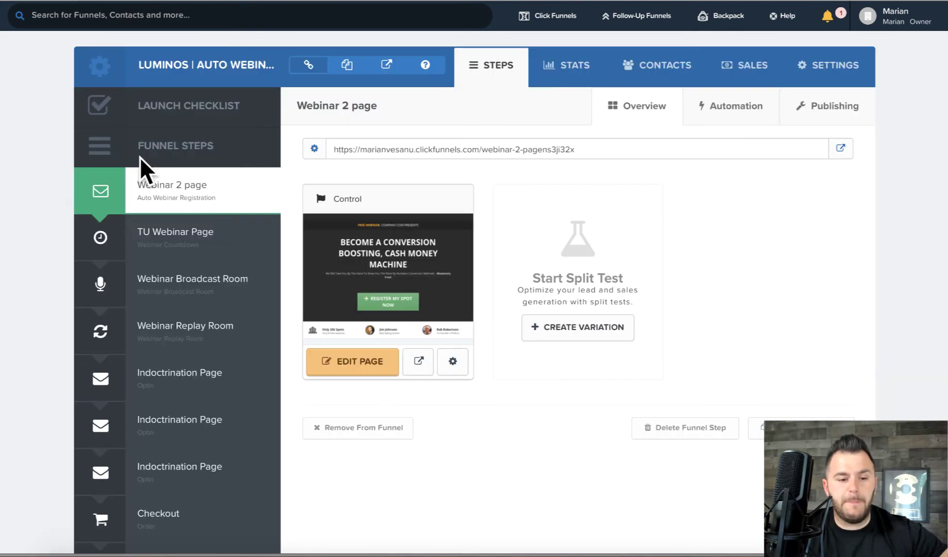
Open the TU Webinar Page step in the page editor and look over its video, event ticket and countdown sections
left_click(168, 231)
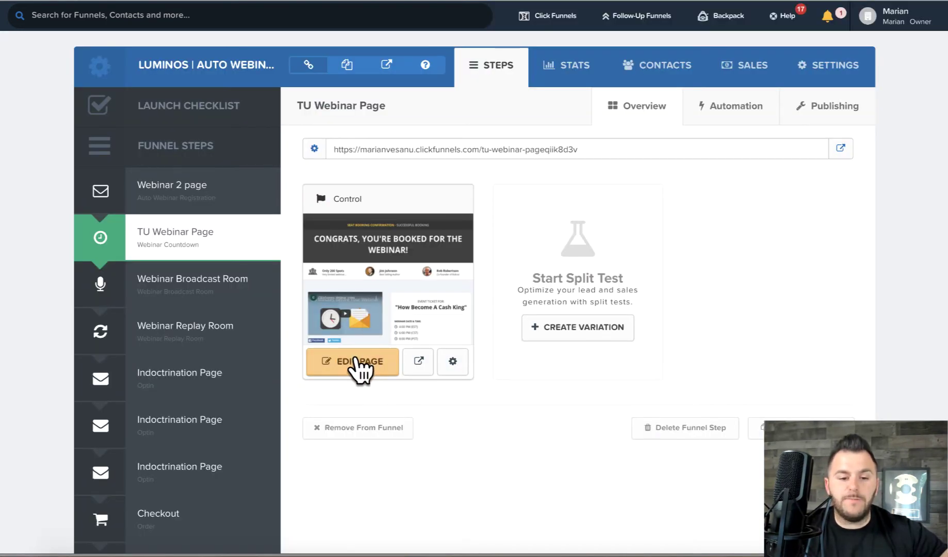
left_click(356, 360)
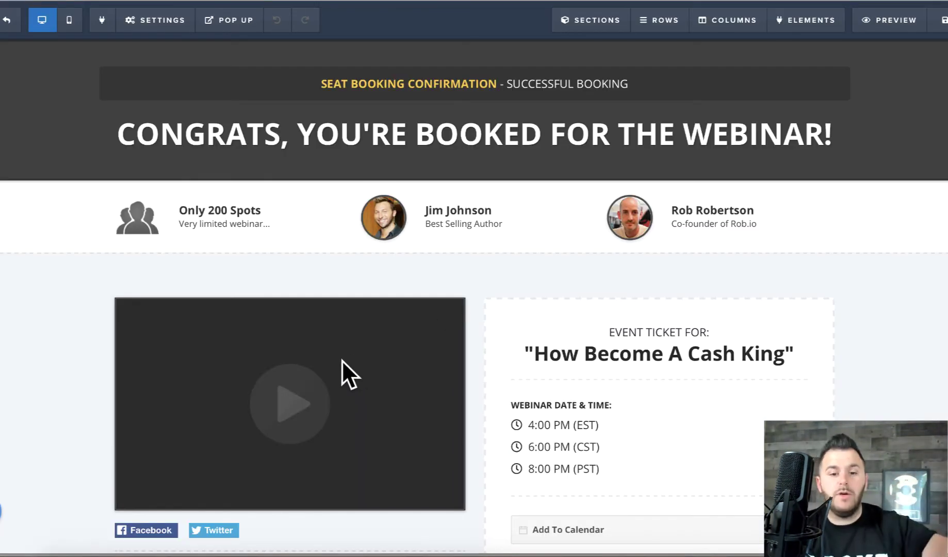
scroll(474, 296, "down", 4)
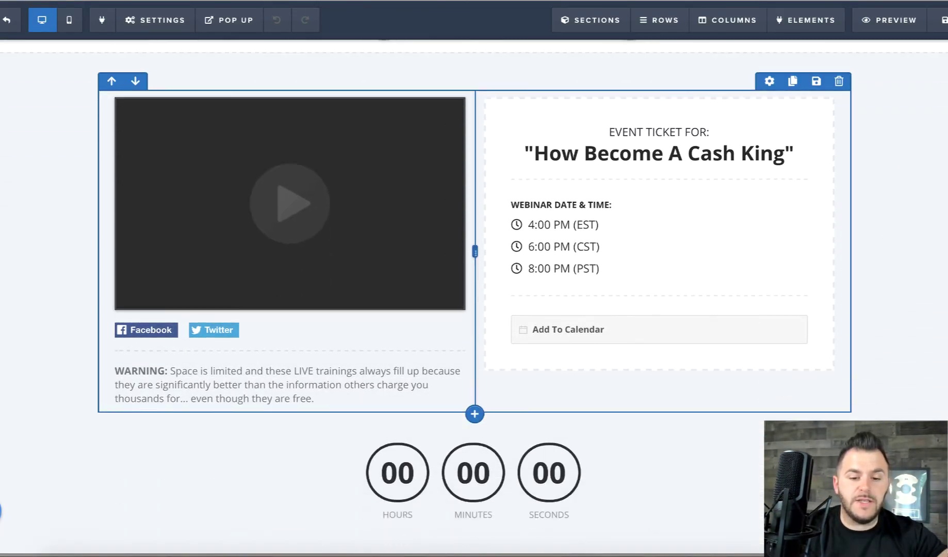
scroll(459, 365, "down", 2)
scroll(551, 402, "up", 3)
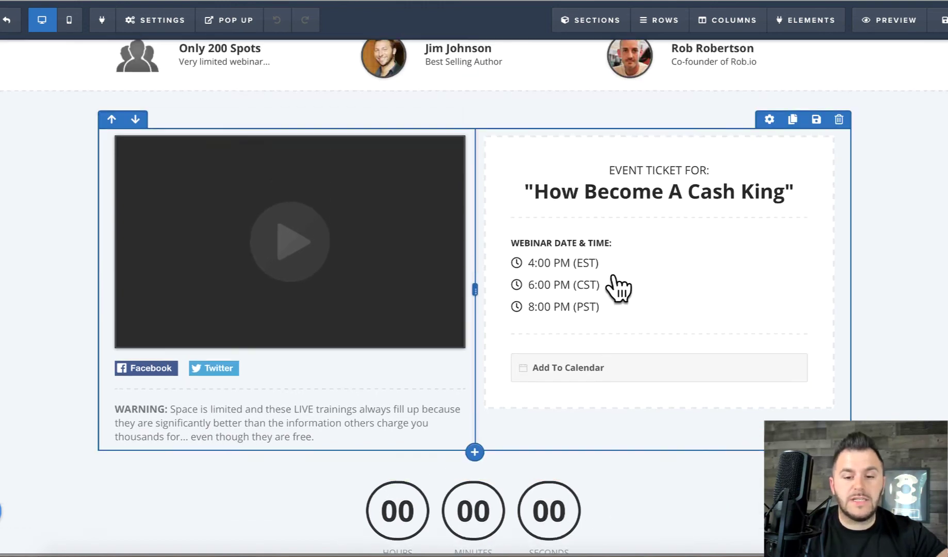
scroll(619, 289, "up", 3)
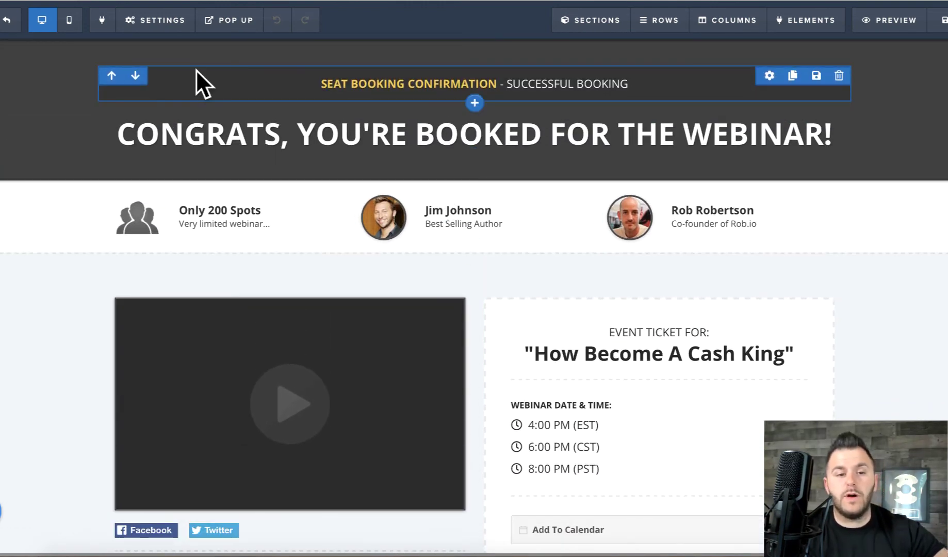
Set the background color of the "Seat Booking Confirmation" row to red (#e43b2c)
left_click(769, 76)
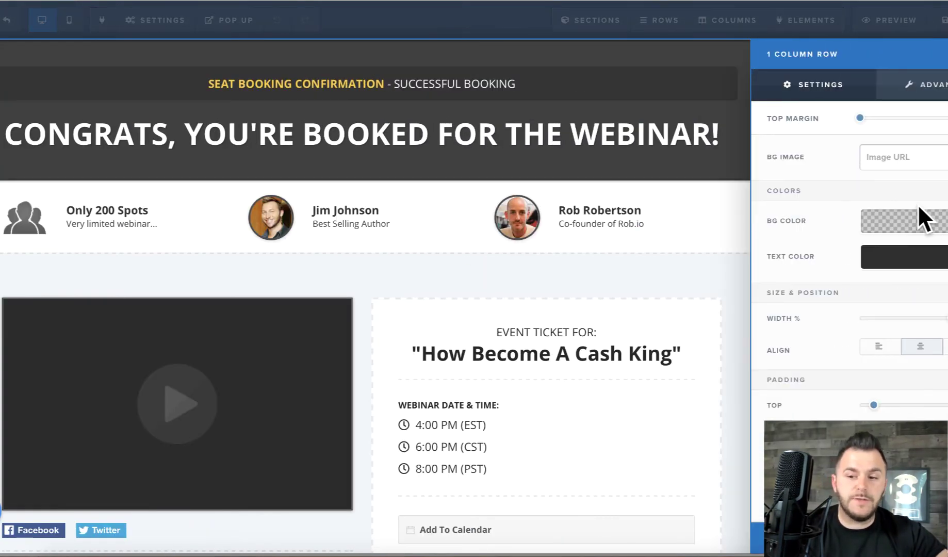
left_click(896, 222)
left_click(786, 282)
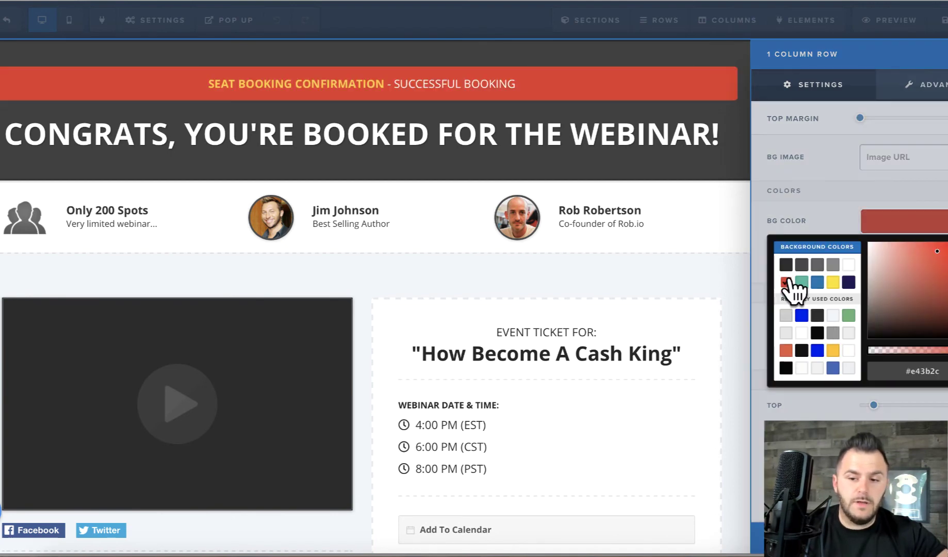
Set the page's SEO title to "Webinar test page" and save the webinar page
left_click(436, 126)
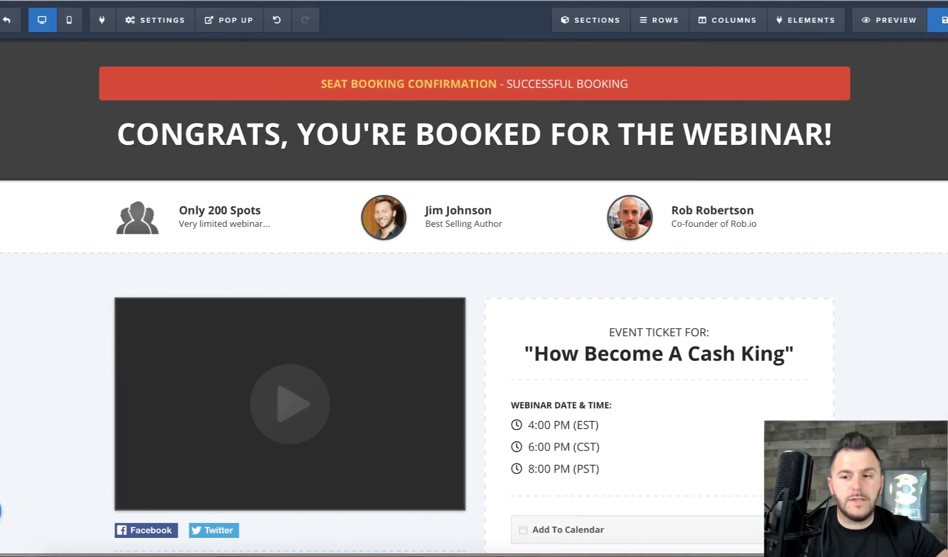
left_click(938, 19)
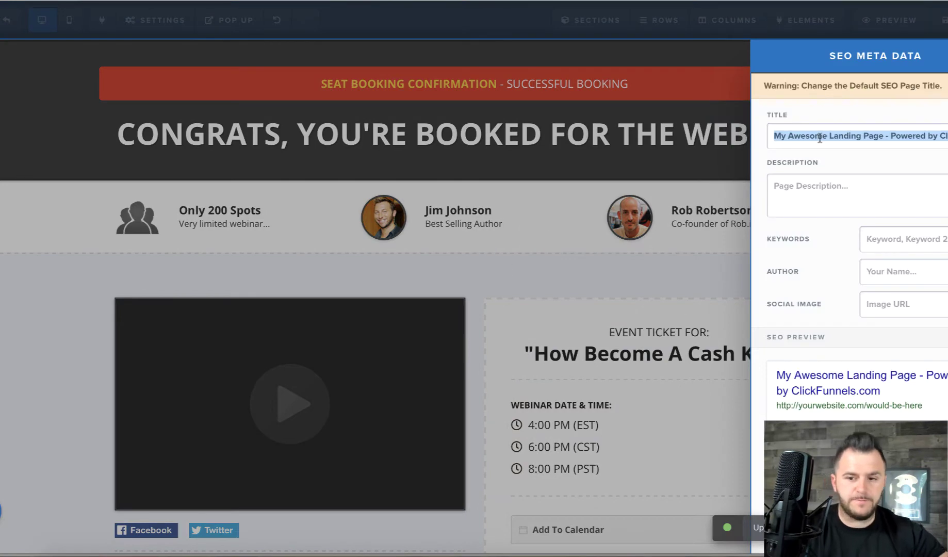
type("WSebinar")
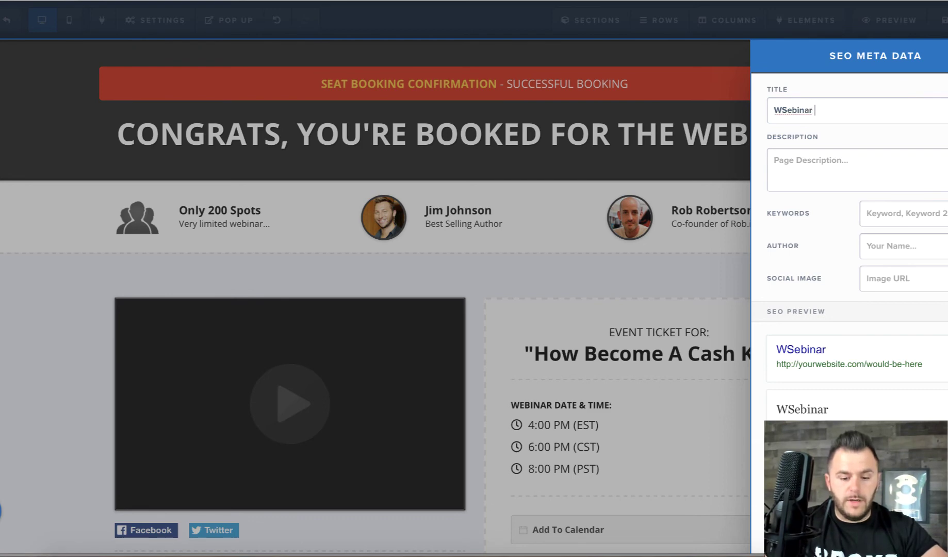
type(" test page")
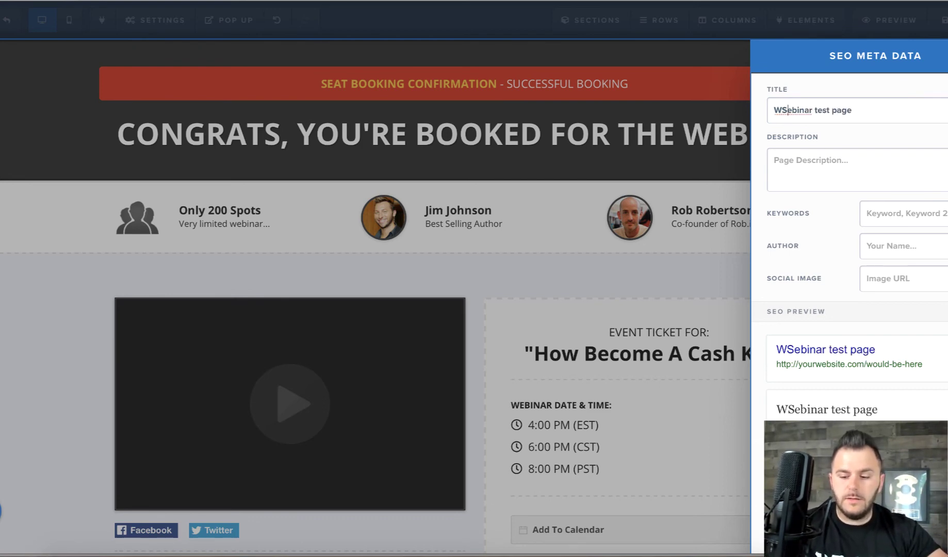
key("BackSpace")
left_click(402, 212)
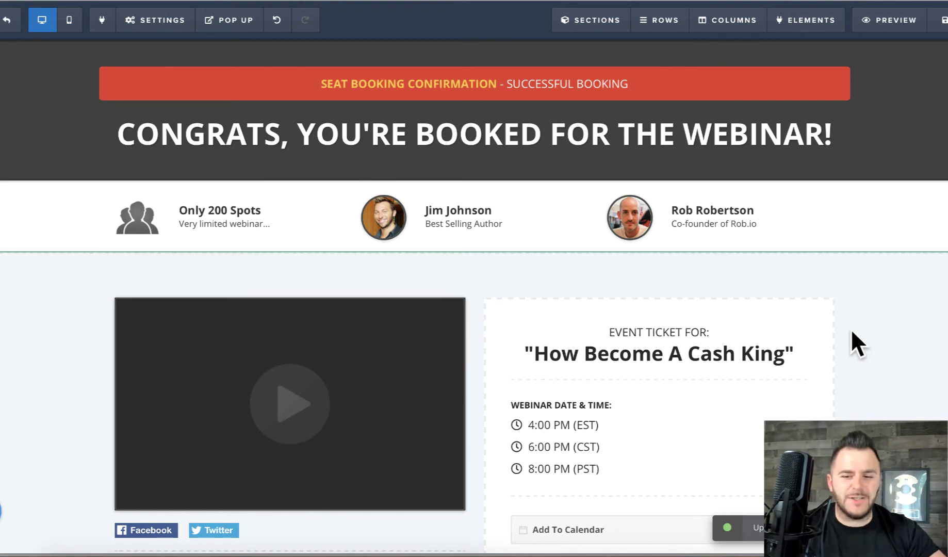
Look over the finished webinar page and view its tracking code settings for header and footer code
scroll(857, 343, "down", 3)
scroll(846, 361, "down", 2)
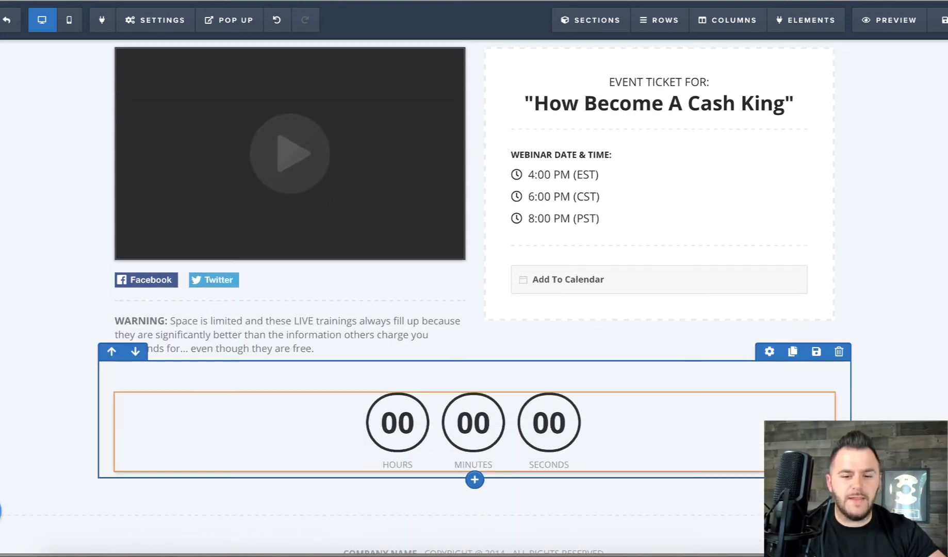
scroll(846, 361, "up", 4)
scroll(212, 60, "up", 1)
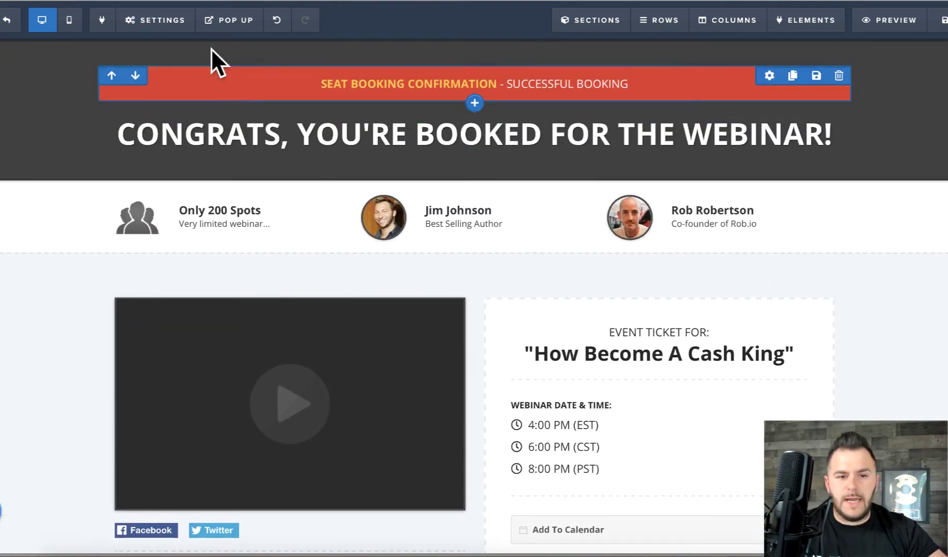
mouse_move(170, 23)
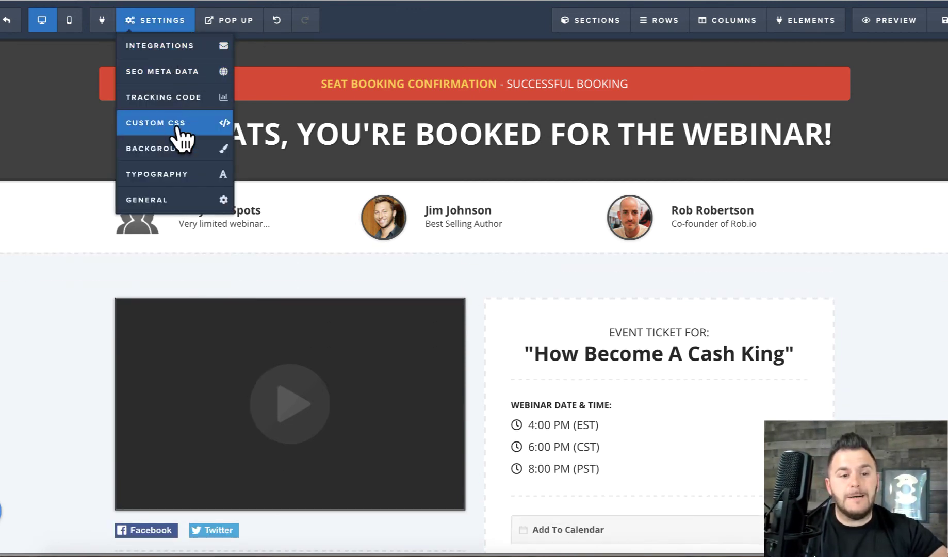
left_click(161, 98)
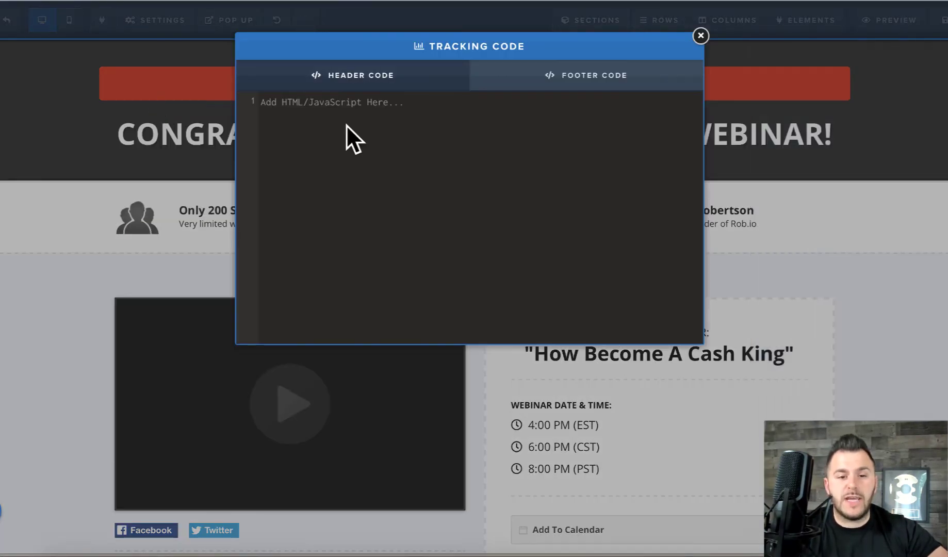
left_click(701, 35)
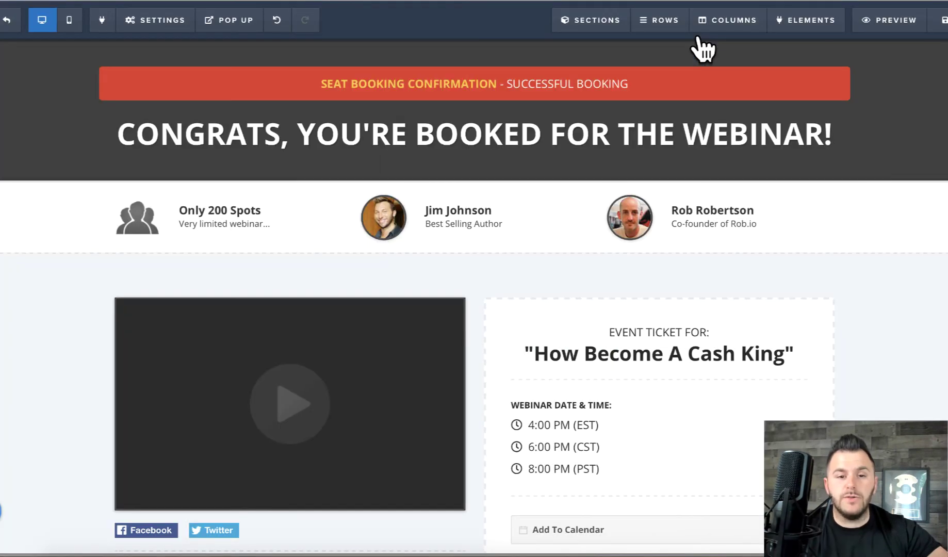
Exit the editor, open the Webinar Broadcast Room step in the page editor and look over its video and countdown
left_click(12, 15)
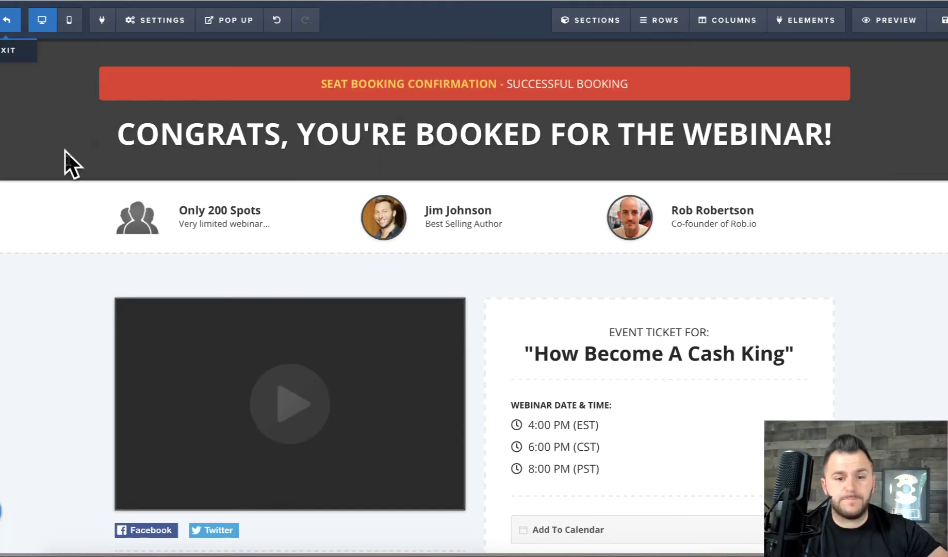
left_click(207, 235)
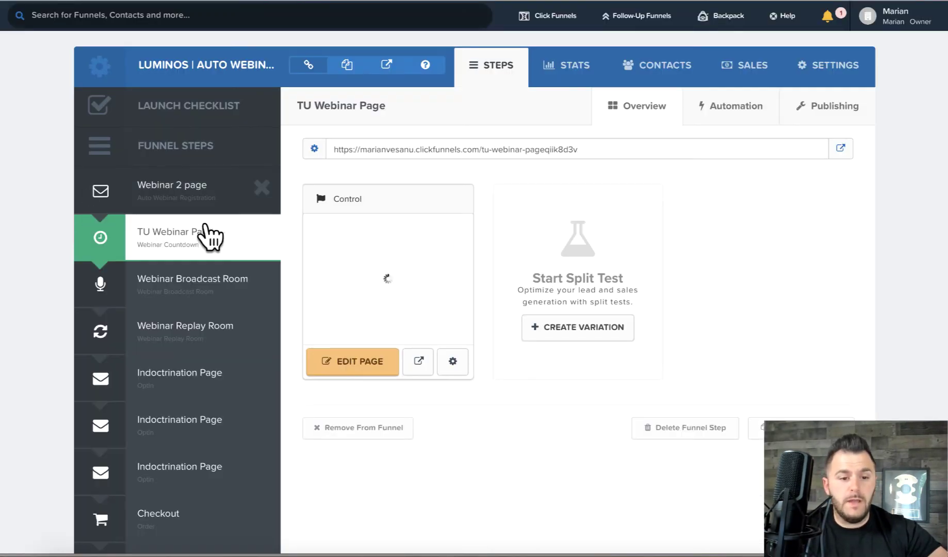
left_click(189, 192)
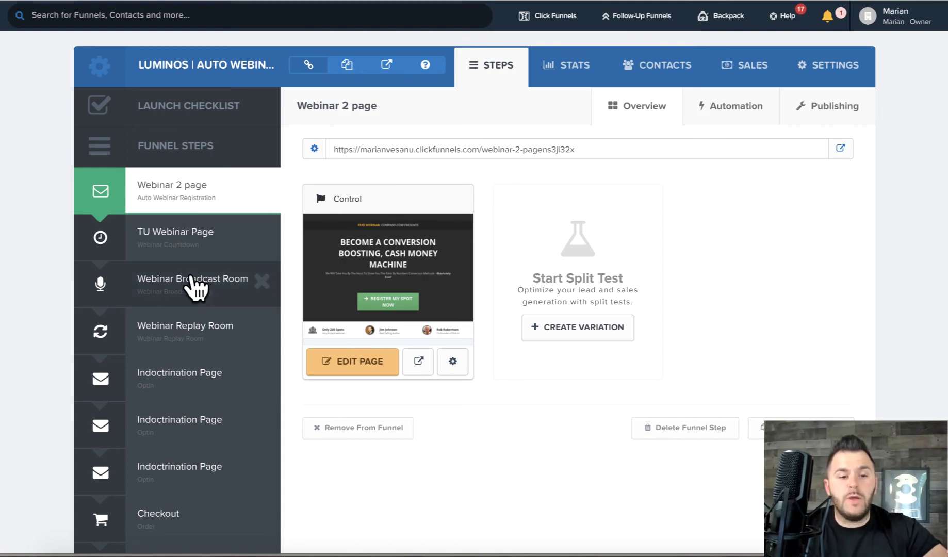
left_click(164, 285)
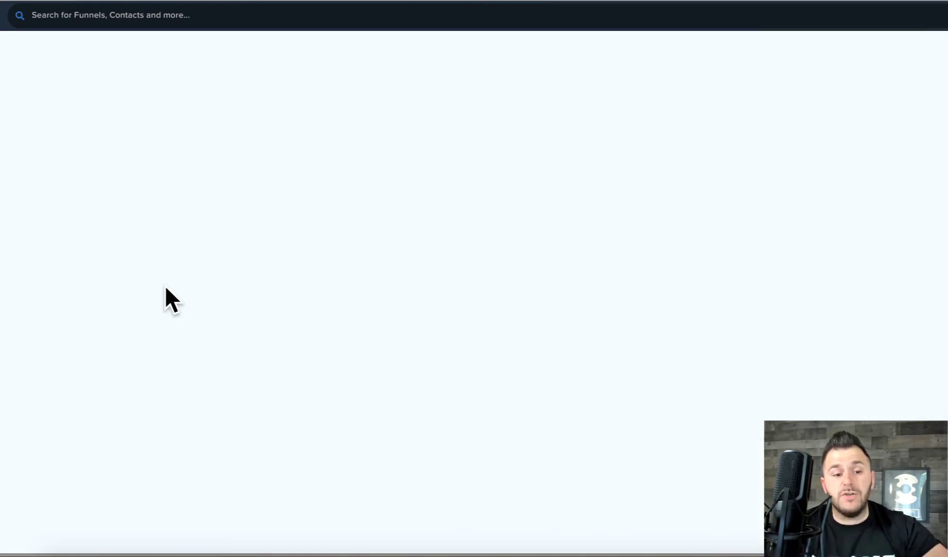
left_click(358, 356)
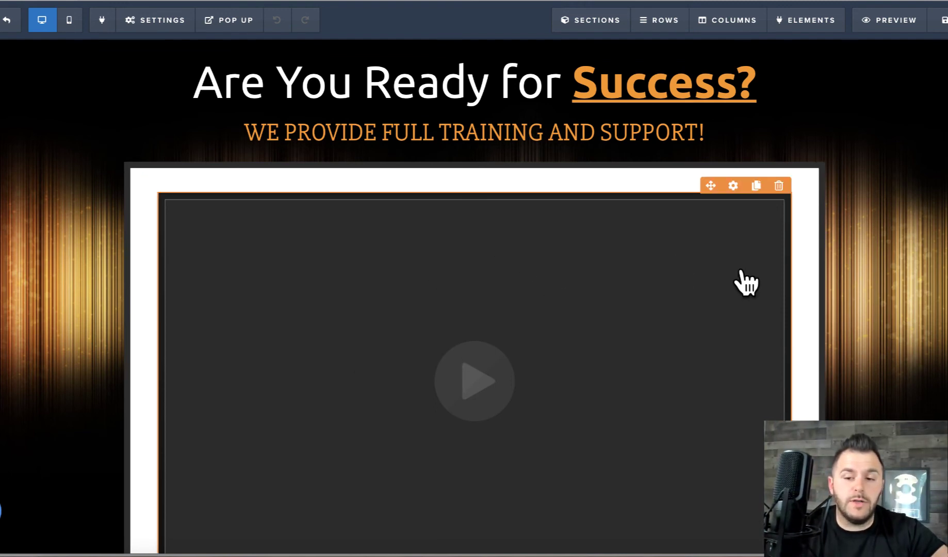
scroll(915, 314, "down", 1)
scroll(620, 312, "down", 5)
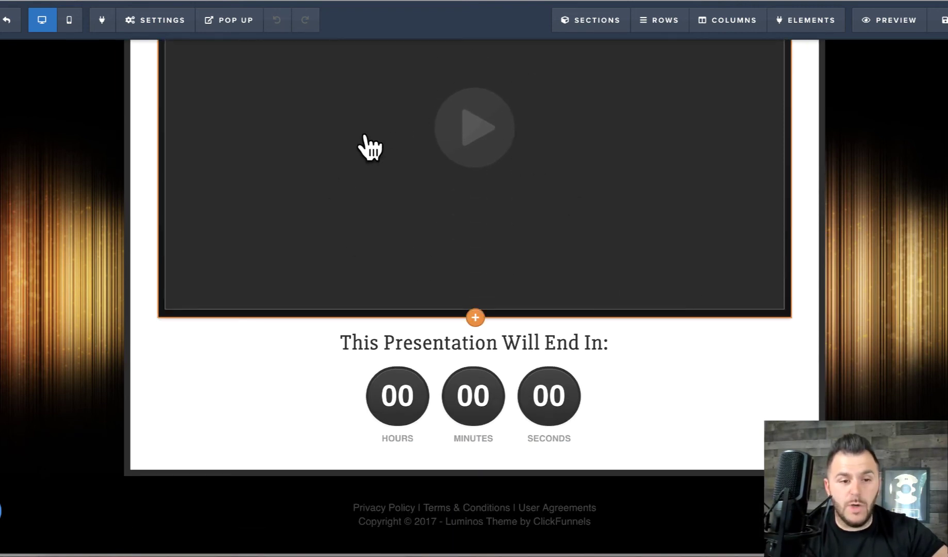
scroll(364, 139, "up", 5)
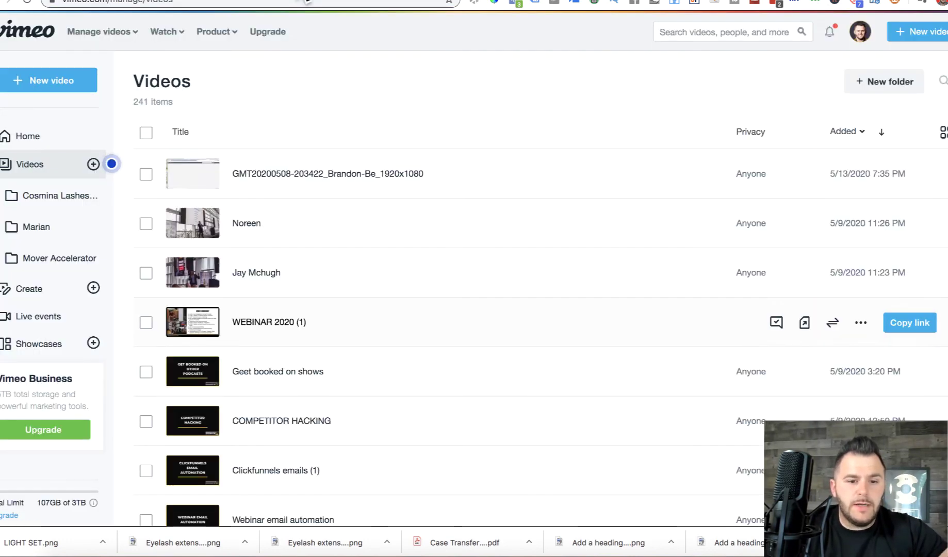
Copy the embed code of the Vimeo video added 5/9/2020 at 11:26 PM
left_click(261, 225)
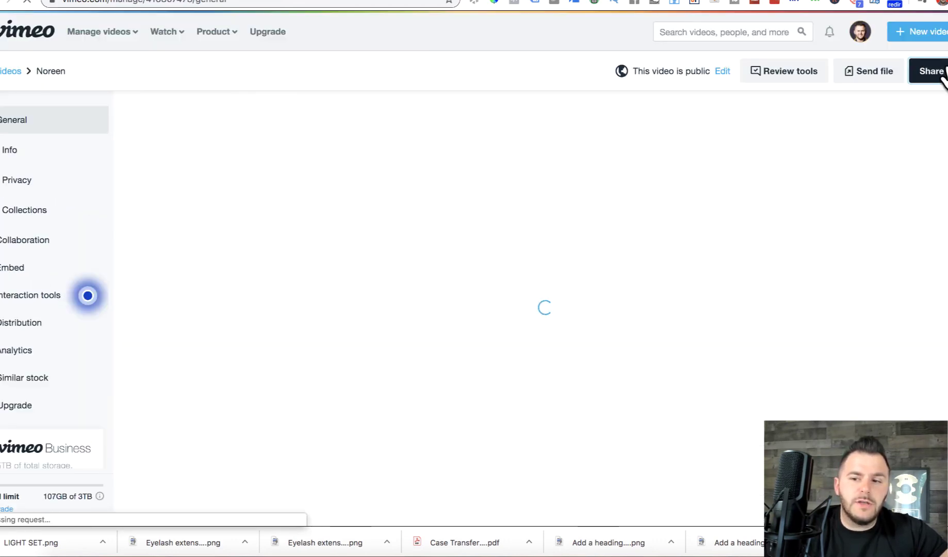
left_click(944, 72)
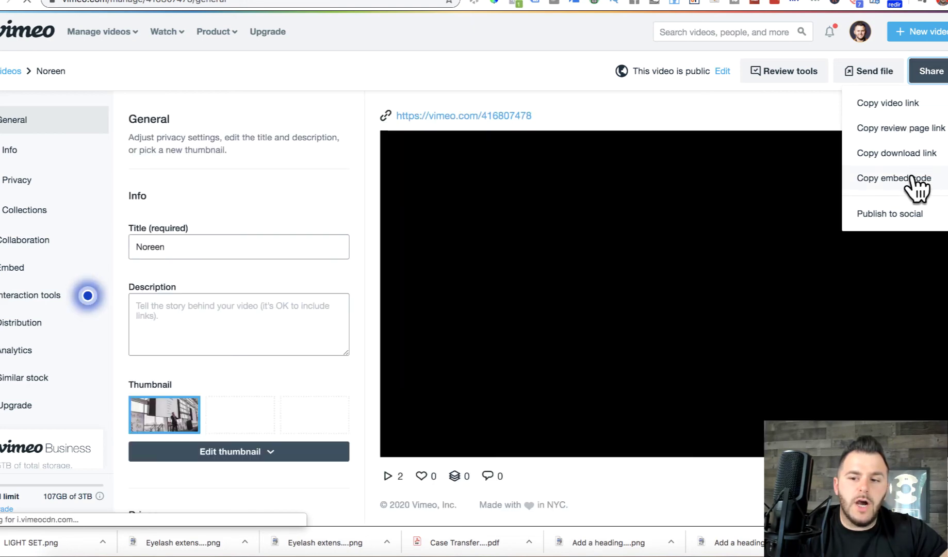
left_click(914, 181)
Return to the broadcast room editor, replace the video's Custom Embed code with the copied Vimeo code and save the page
left_click(228, 554)
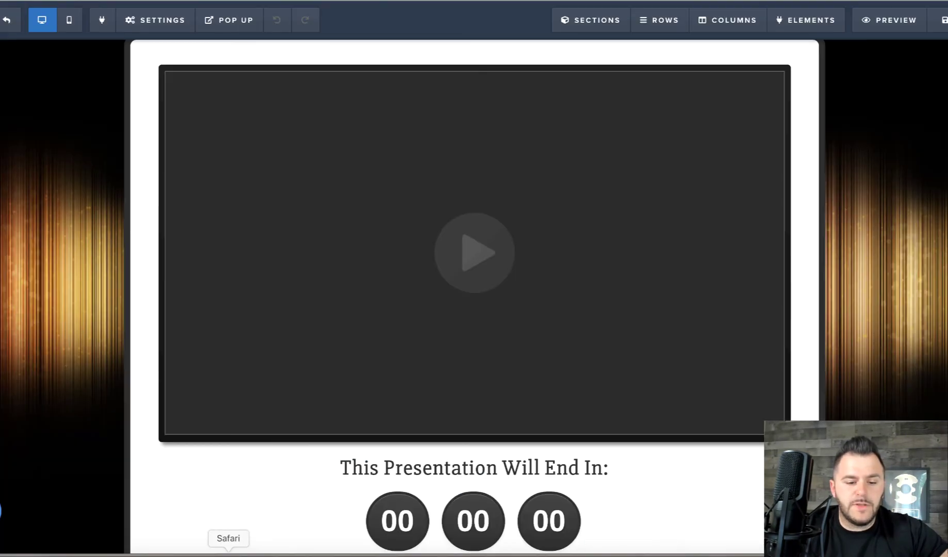
left_click(349, 243)
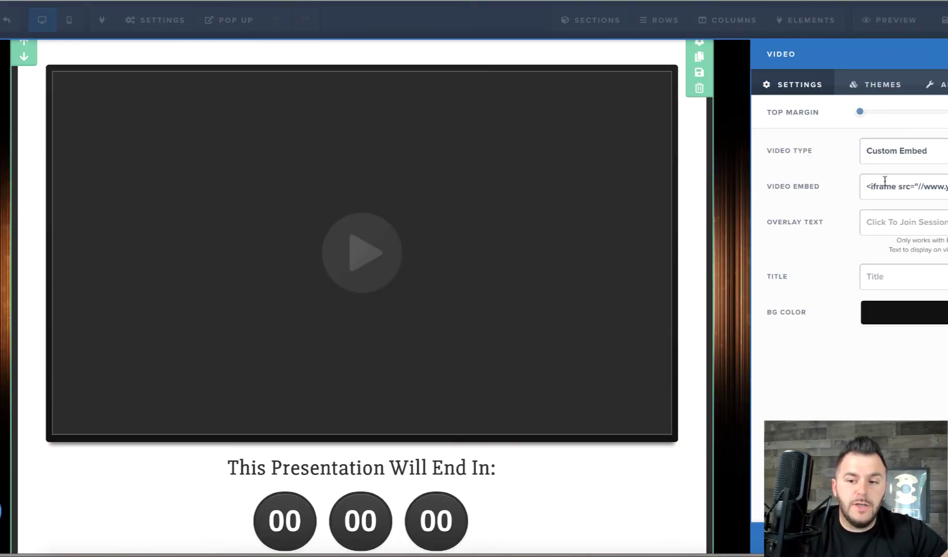
left_click(877, 150)
left_click(895, 148)
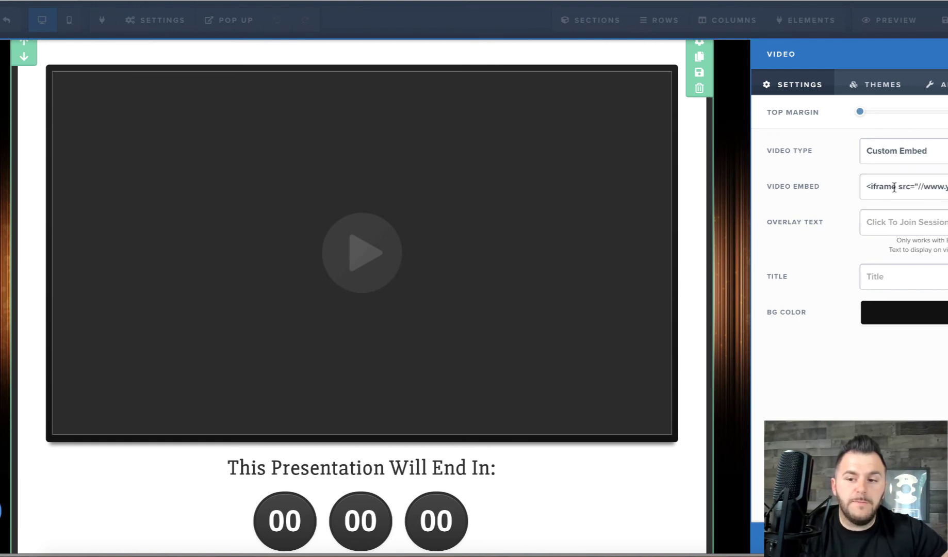
triple_click(895, 186)
key("ctrl+v")
left_click(616, 240)
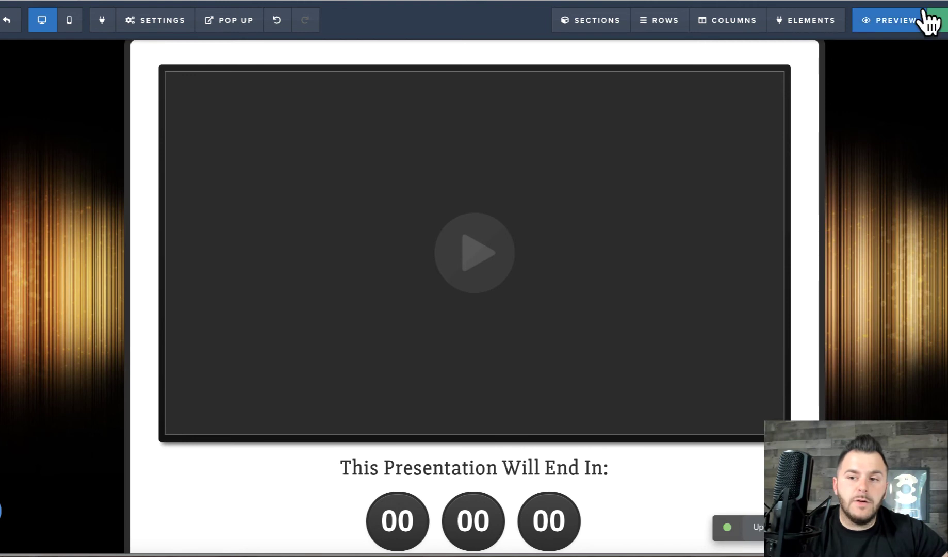
Preview the broadcast room page and check its embedded video
left_click(898, 19)
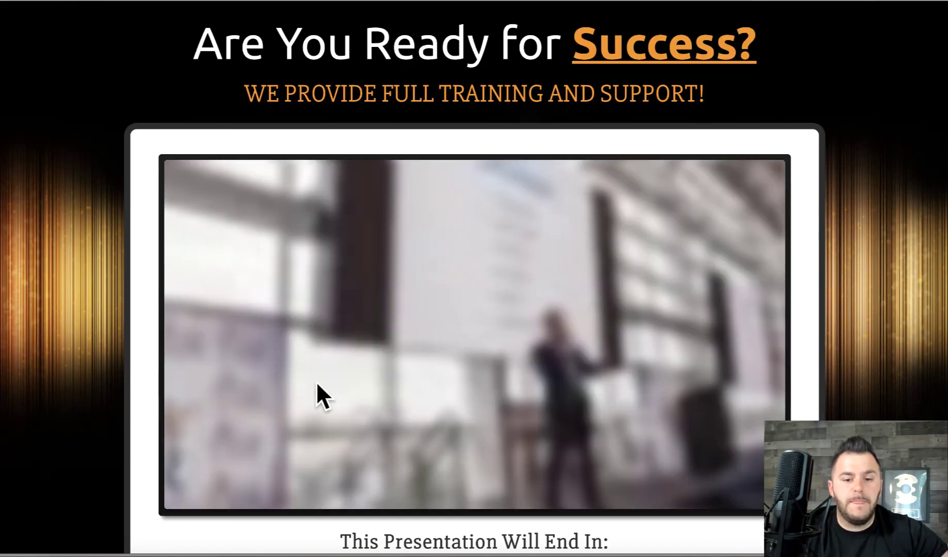
scroll(352, 393, "down", 1)
scroll(351, 393, "down", 1)
scroll(352, 393, "up", 1)
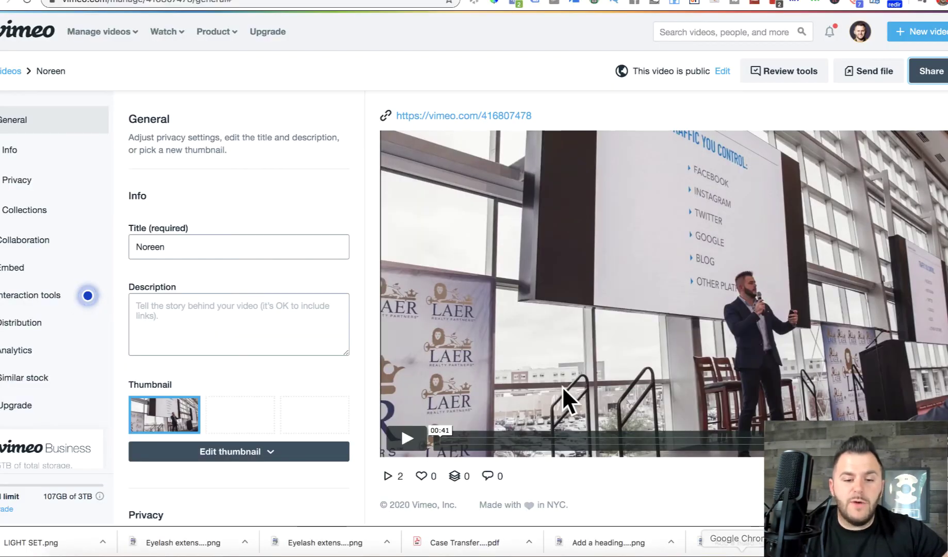
In Vimeo, turn off the Playbar control in the video's embed settings, leave Fullscreen off, and return to the broadcast room preview
scroll(354, 388, "down", 3)
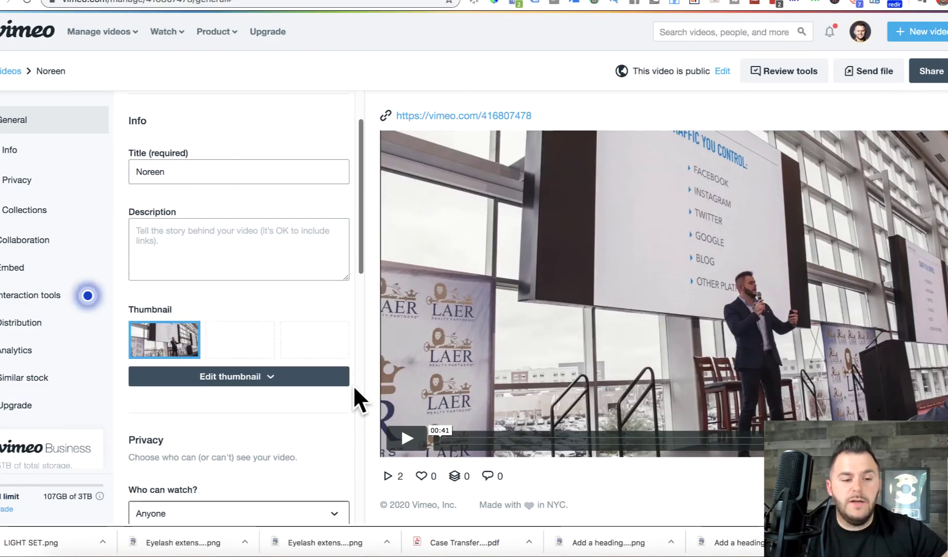
left_click(22, 305)
left_click(22, 305)
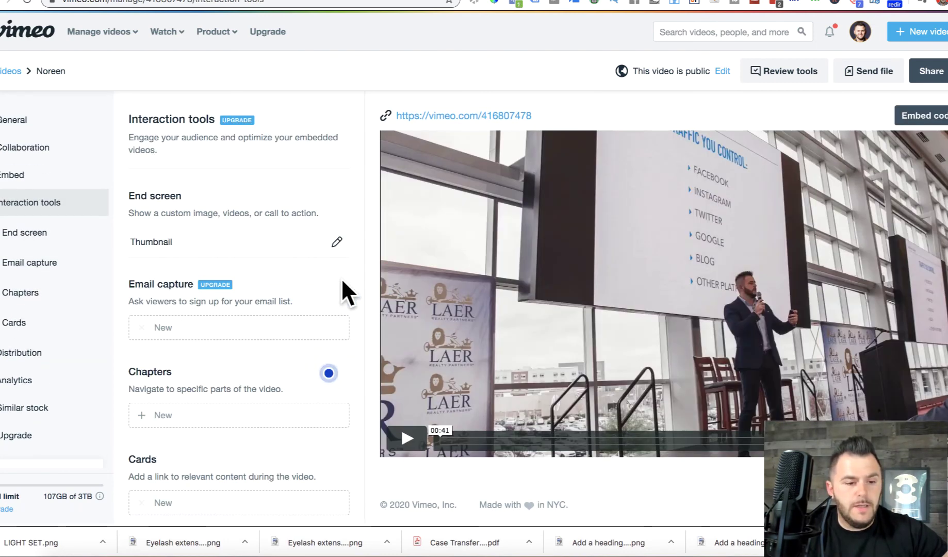
left_click(19, 178)
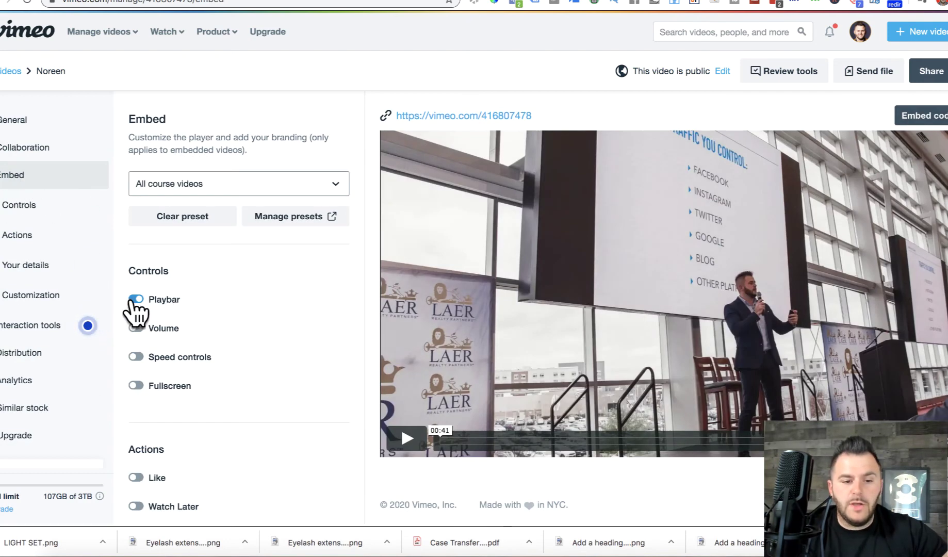
left_click(135, 299)
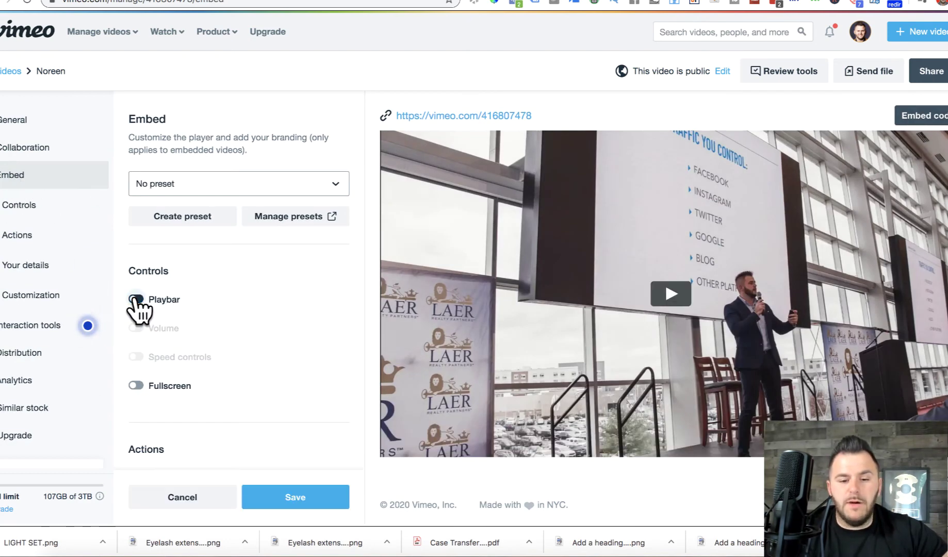
left_click(140, 301)
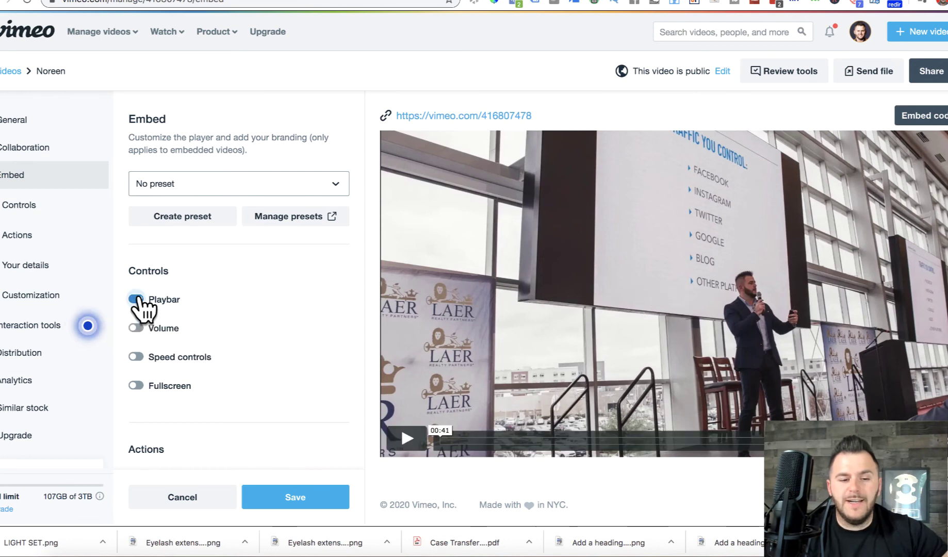
left_click(137, 301)
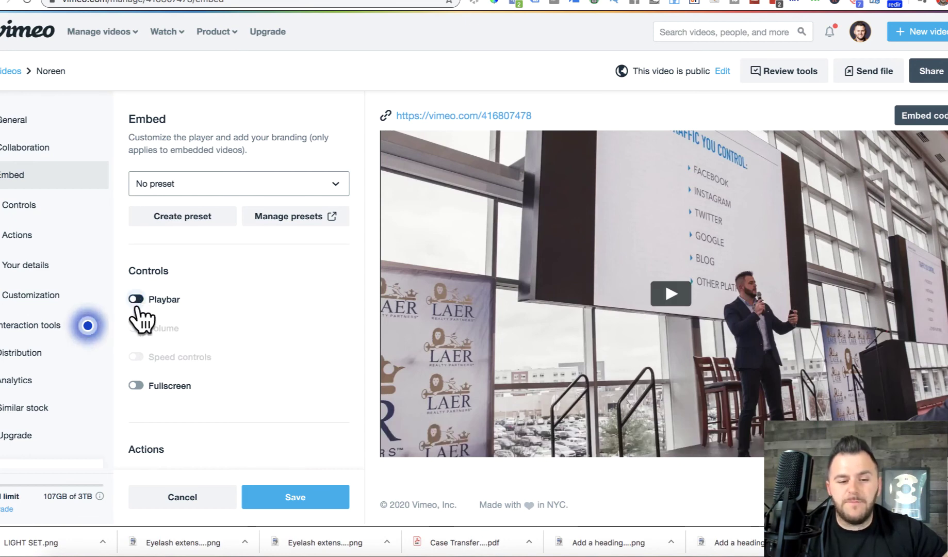
left_click(136, 386)
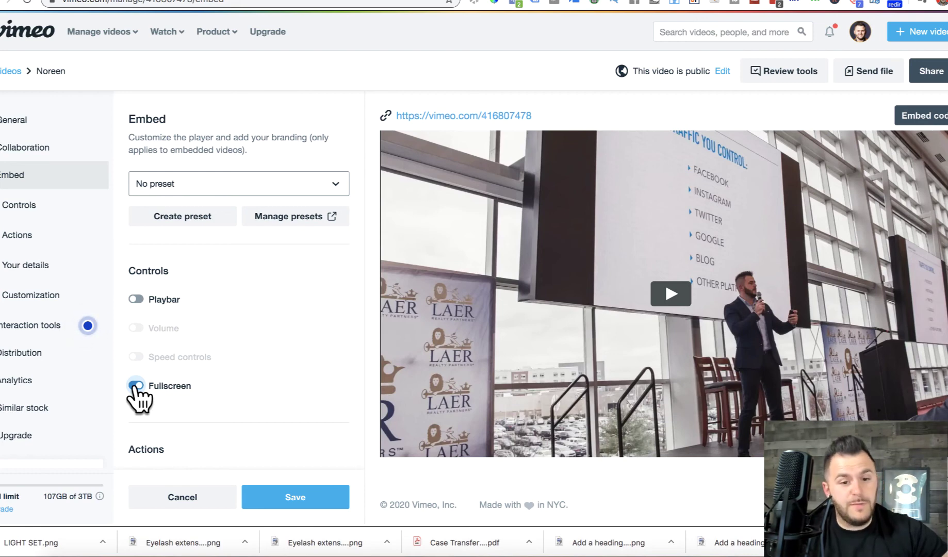
left_click(136, 386)
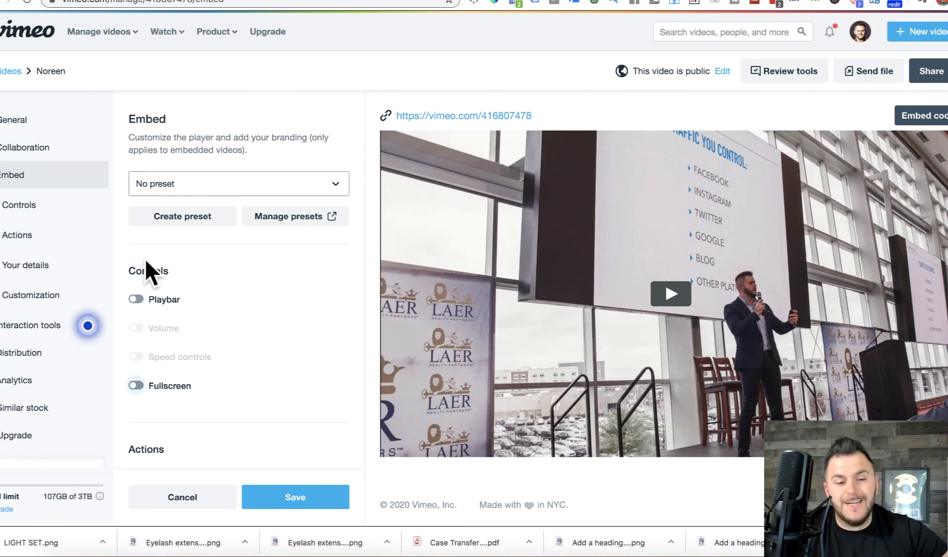
left_click(136, 299)
left_click(136, 299)
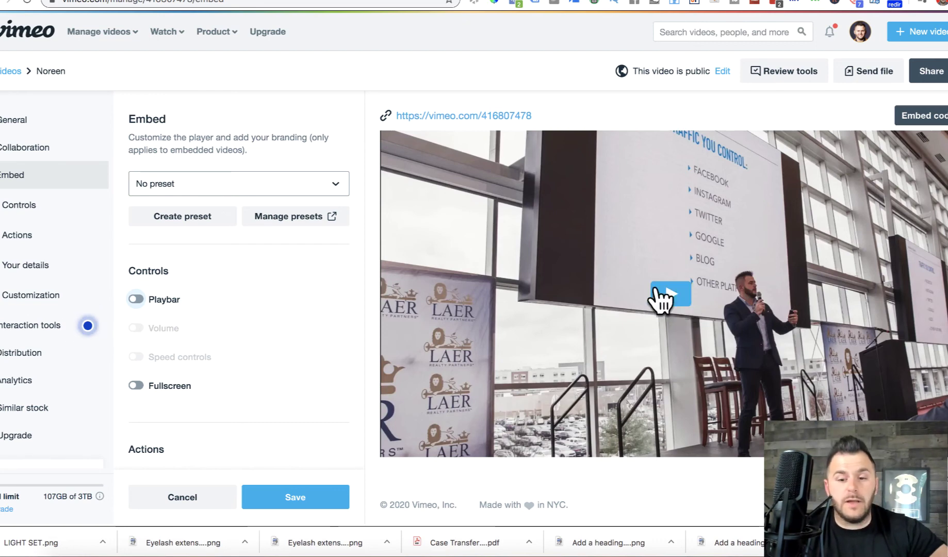
left_click(229, 555)
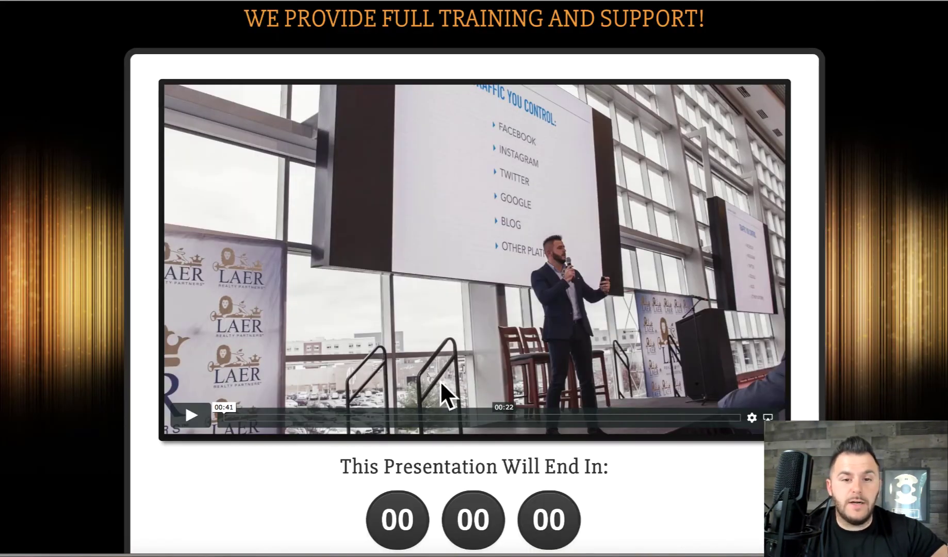
Switch back to Vimeo and save the video's embed settings with Playbar and Fullscreen turned off
left_click(736, 556)
left_click(281, 496)
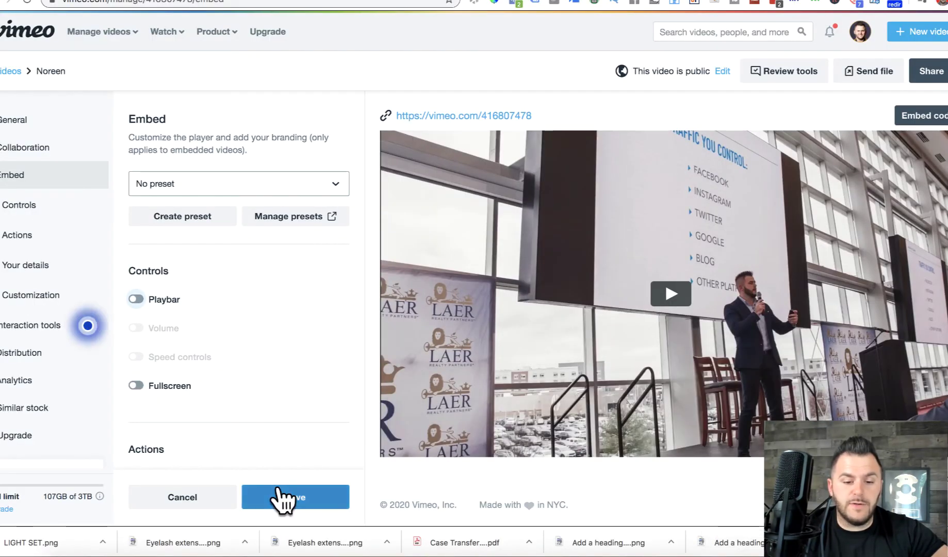
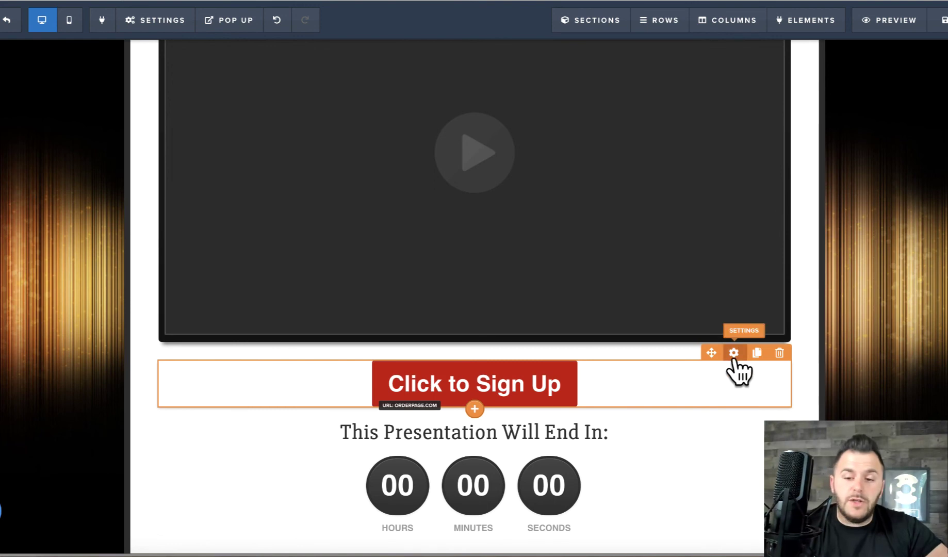
Set a timed delay of 20 minutes on the broadcast room's "Click to Sign Up" button and save the page
left_click(734, 353)
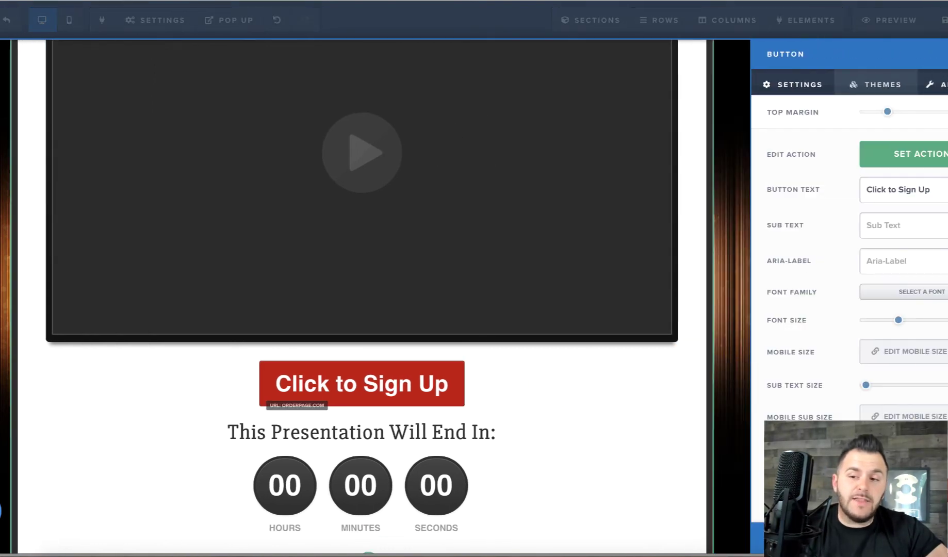
left_click(940, 84)
left_click(936, 117)
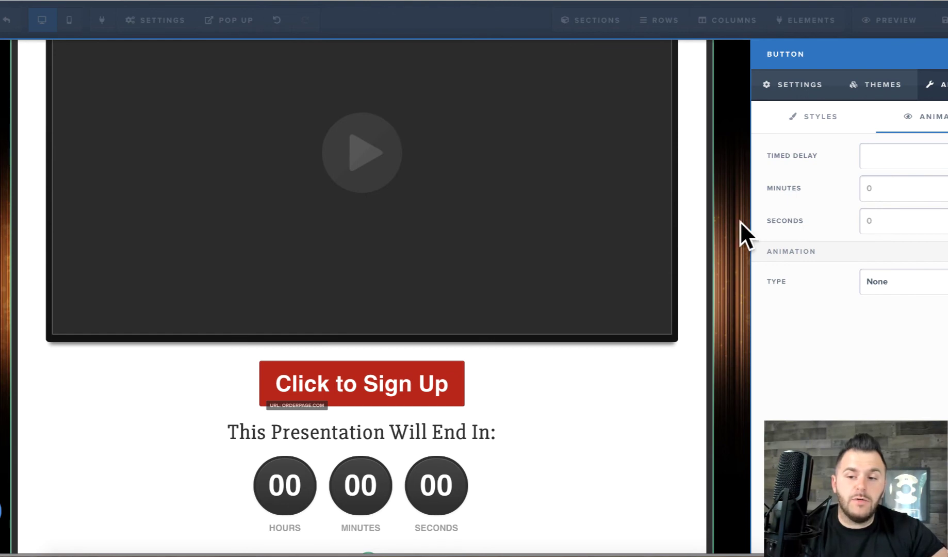
left_click(887, 156)
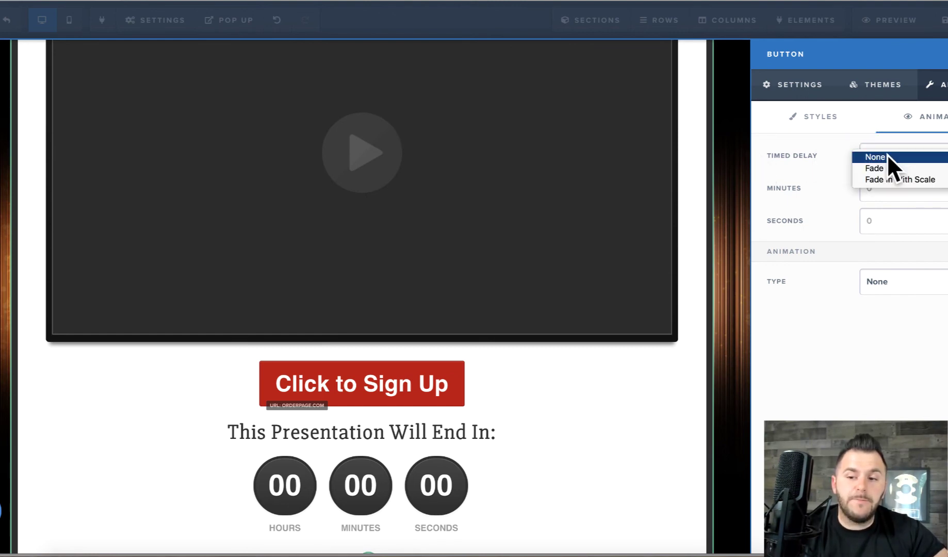
left_click(873, 183)
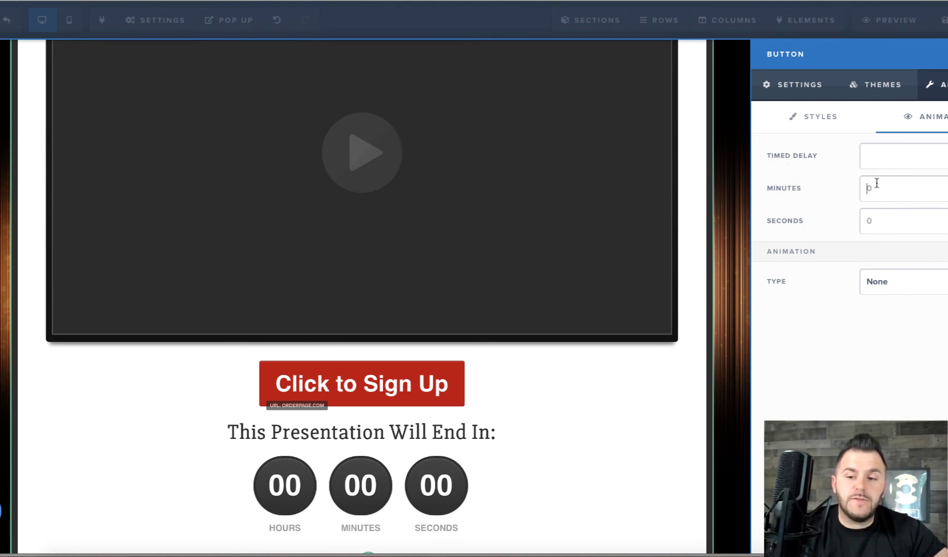
type("20")
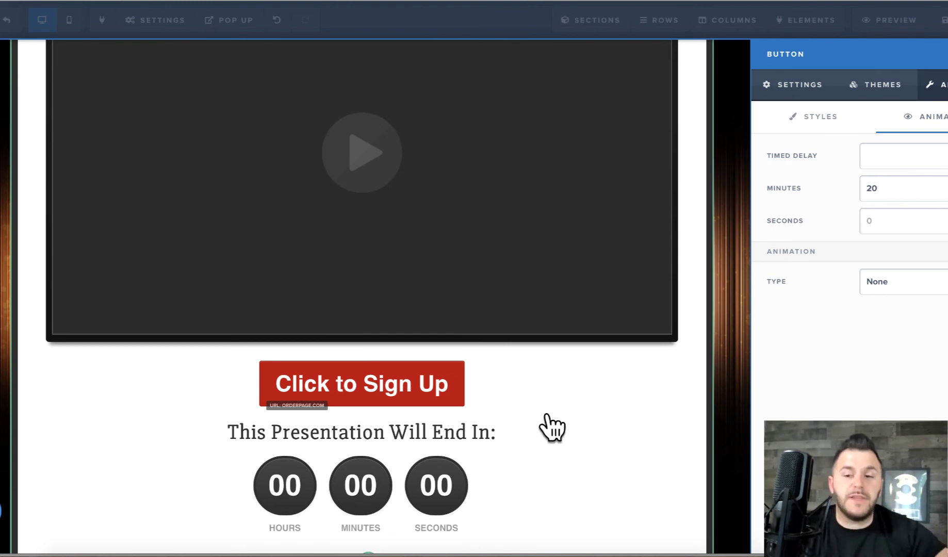
left_click(923, 37)
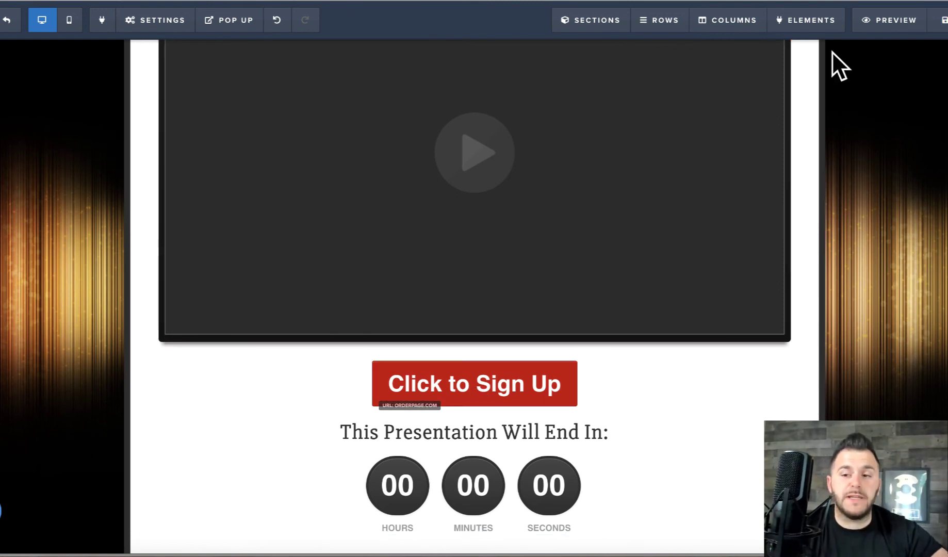
left_click(943, 22)
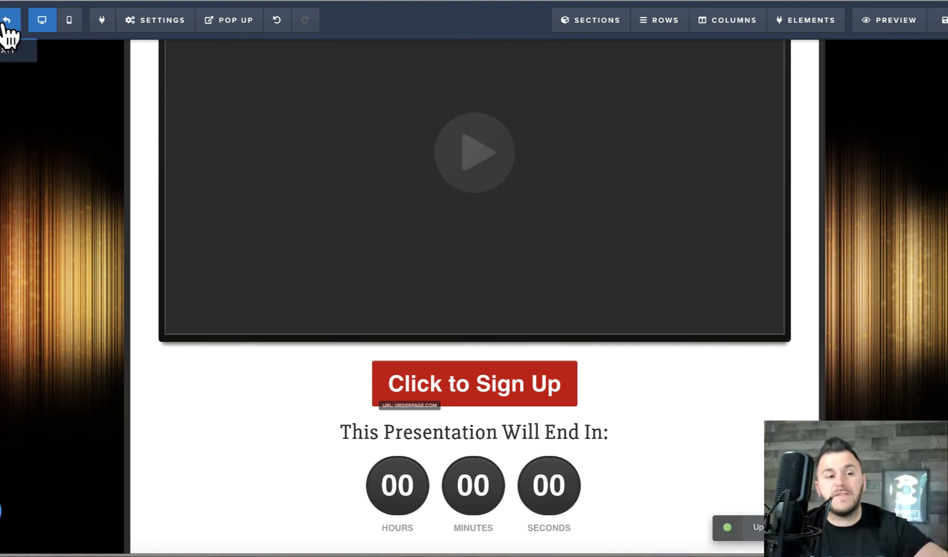
Leave the broadcast room editor and open the Webinar Replay Room page for editing
left_click(6, 25)
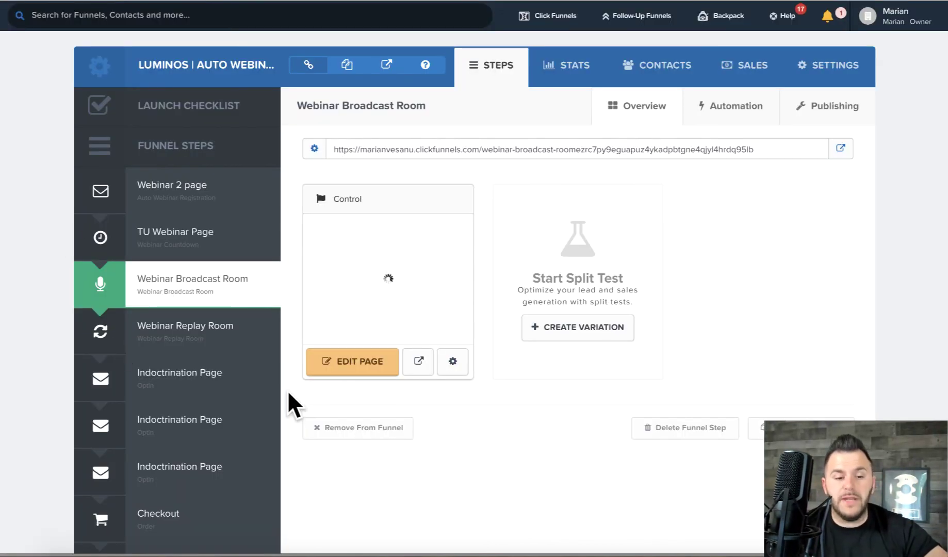
scroll(287, 390, "down", 1)
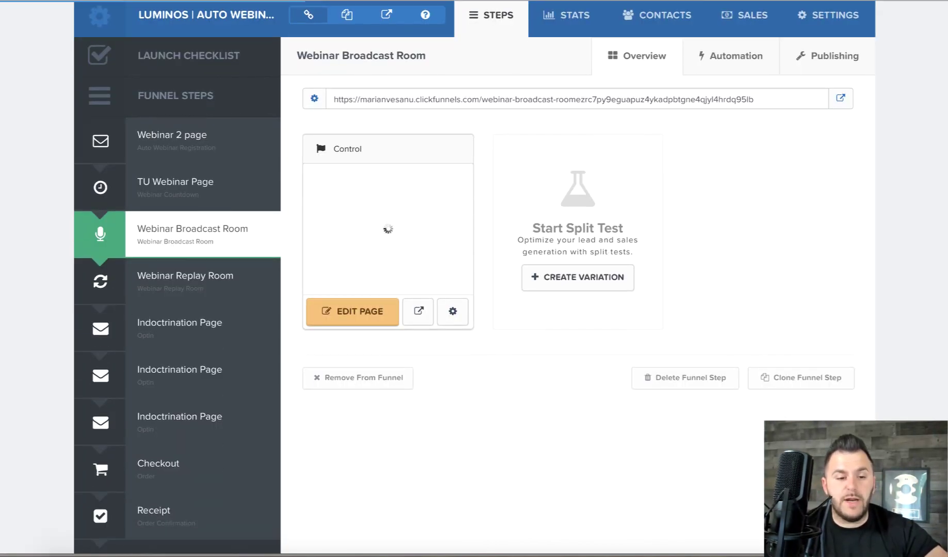
left_click(171, 277)
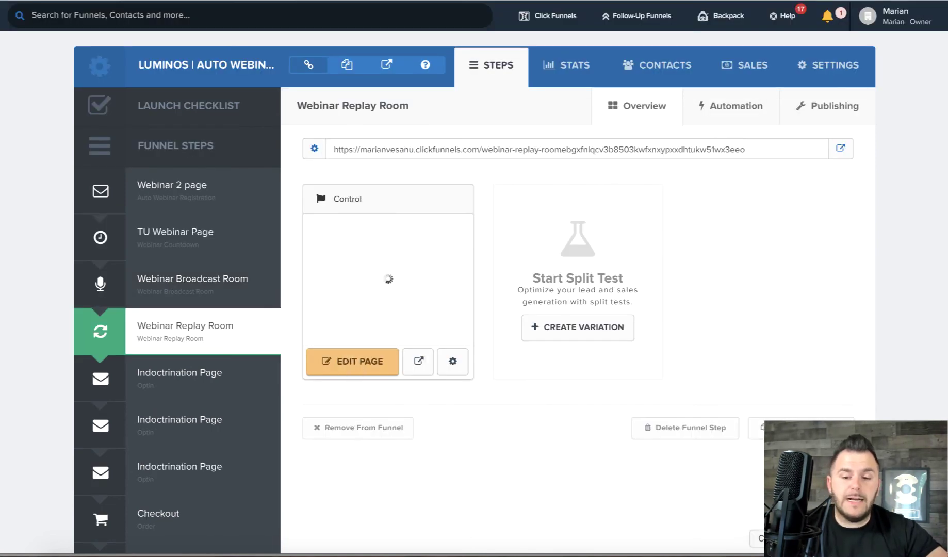
left_click(368, 363)
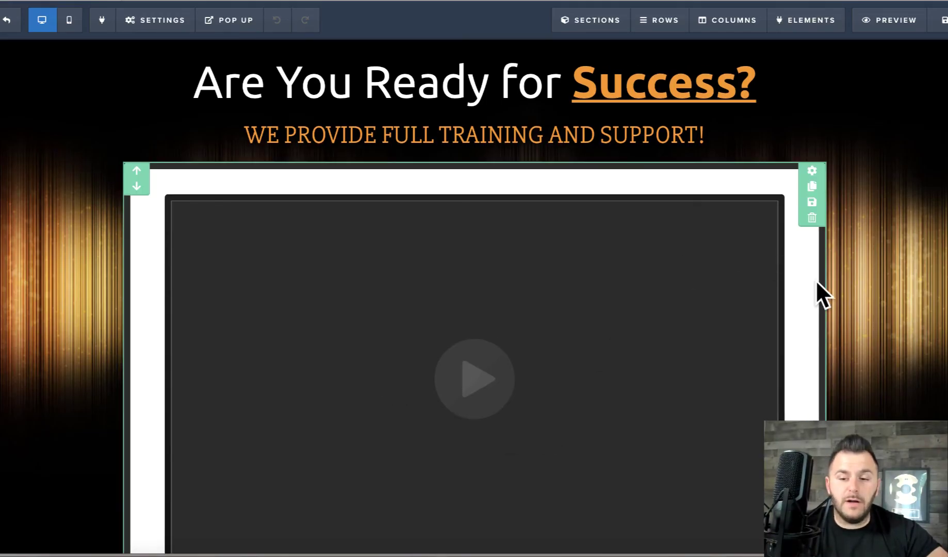
scroll(823, 294, "down", 3)
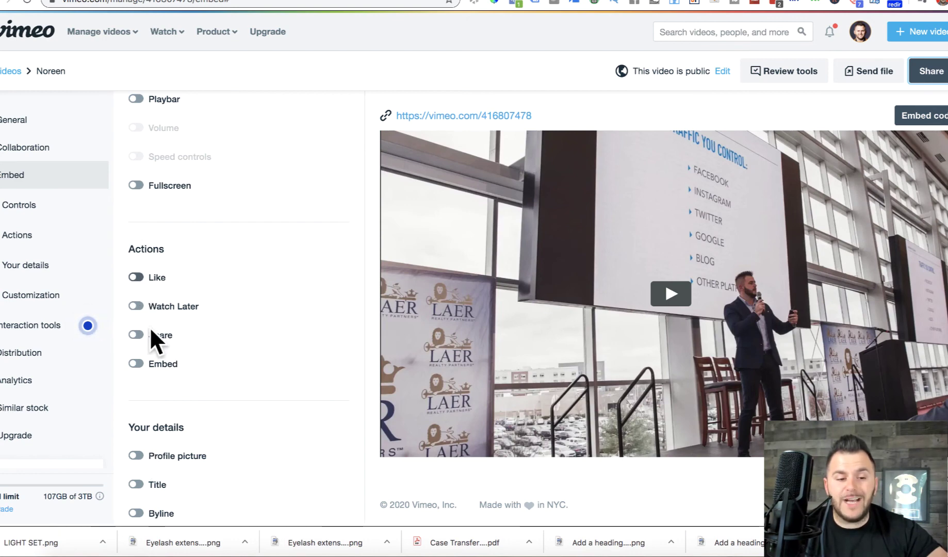
In Vimeo, turn on the Fullscreen, Playbar and Volume controls for the video, and return to the replay room editor
left_click(136, 185)
left_click(135, 99)
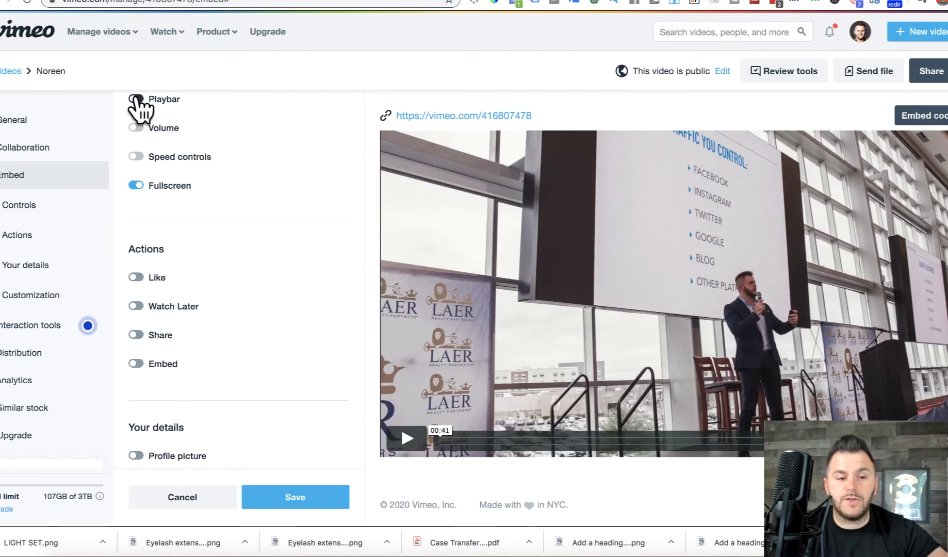
left_click(136, 127)
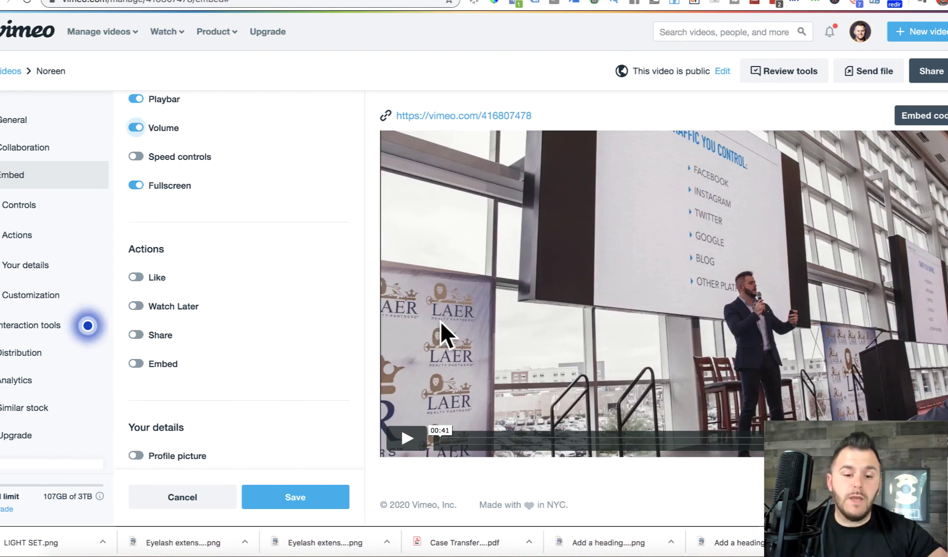
left_click(228, 553)
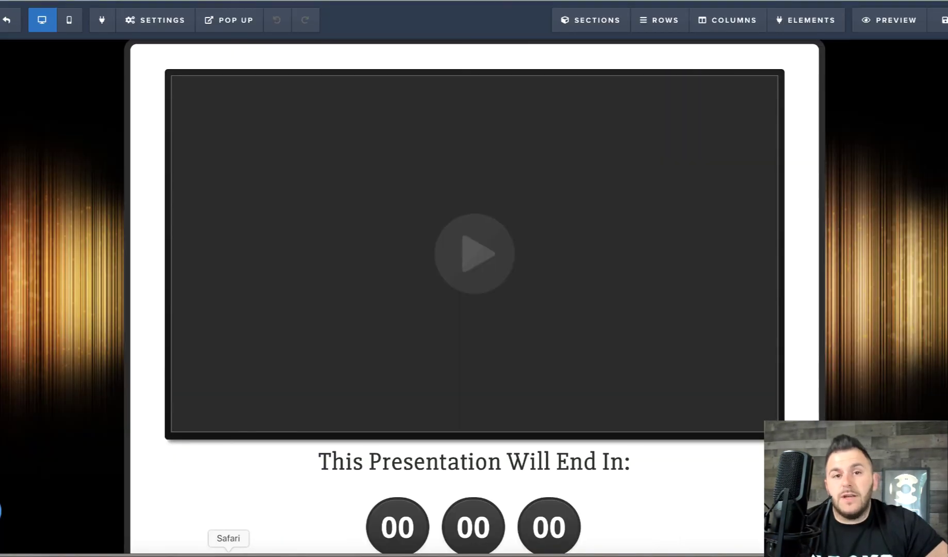
Replace the replay room video's Custom Embed code with the copied Vimeo code, save the page and look over its layout
left_click(945, 29)
left_click(476, 184)
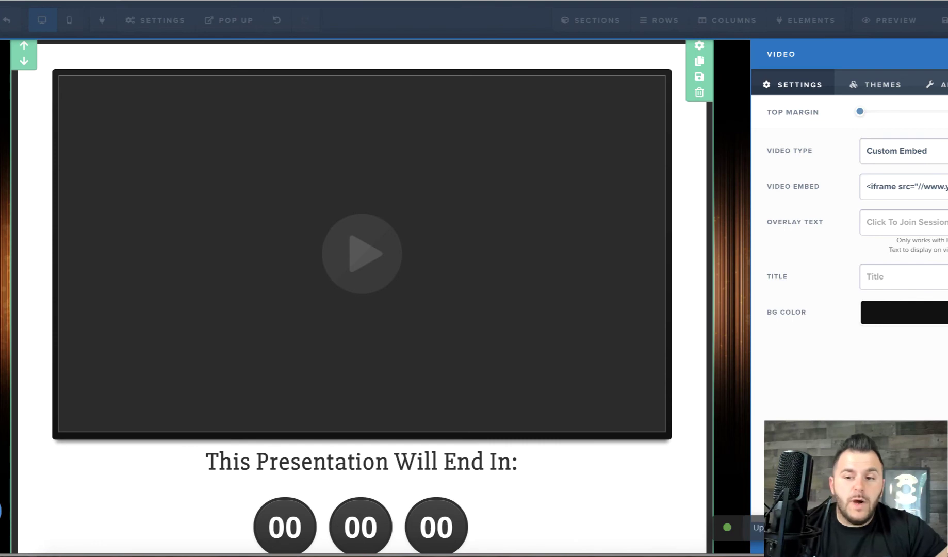
key("ctrl+a")
key("ctrl+v")
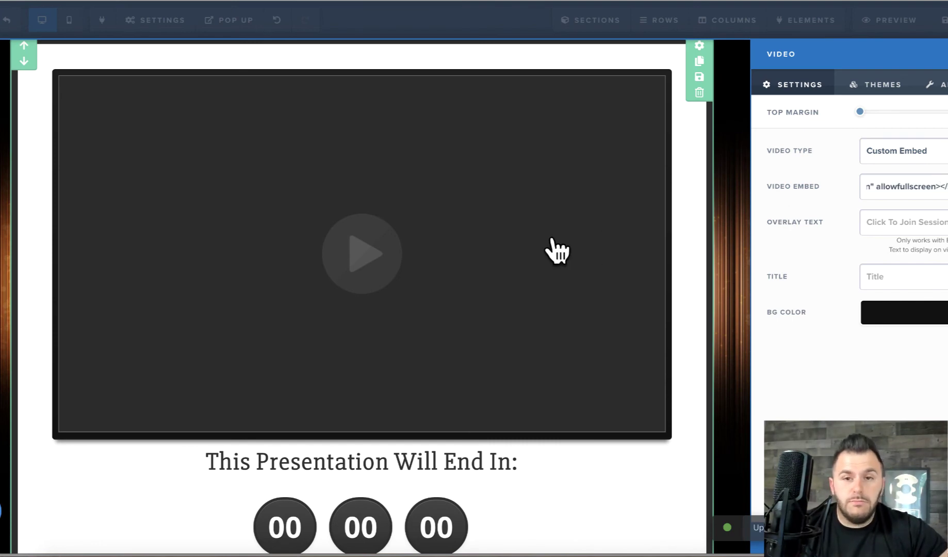
left_click(557, 251)
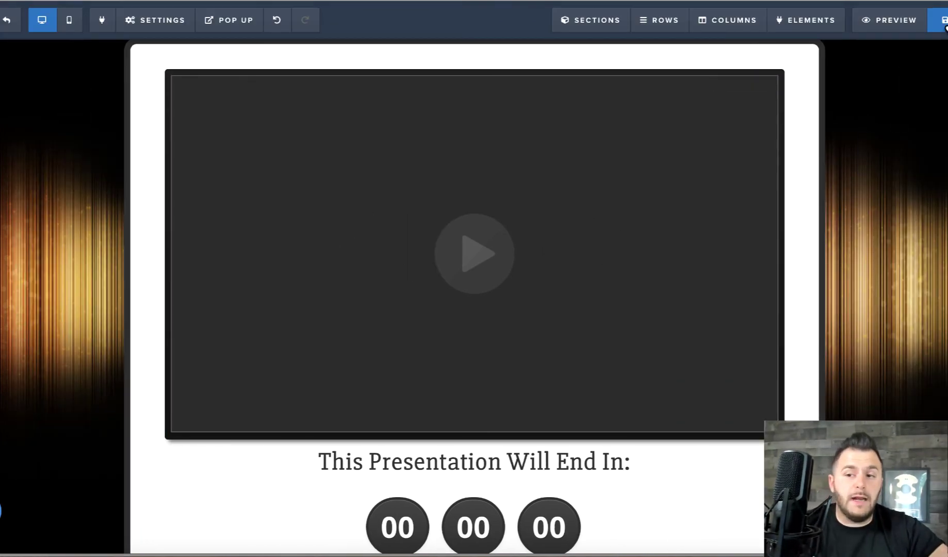
left_click(946, 29)
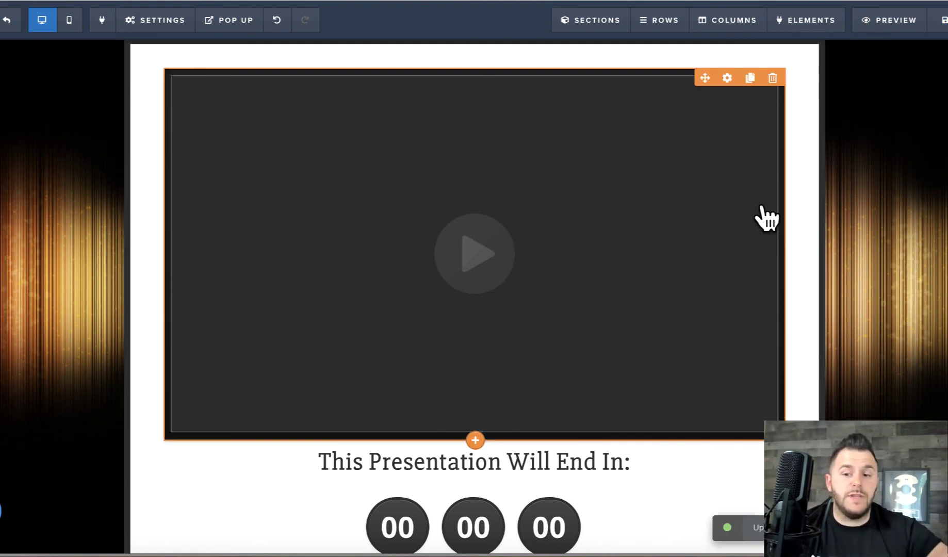
scroll(803, 218, "down", 1)
scroll(398, 397, "down", 5)
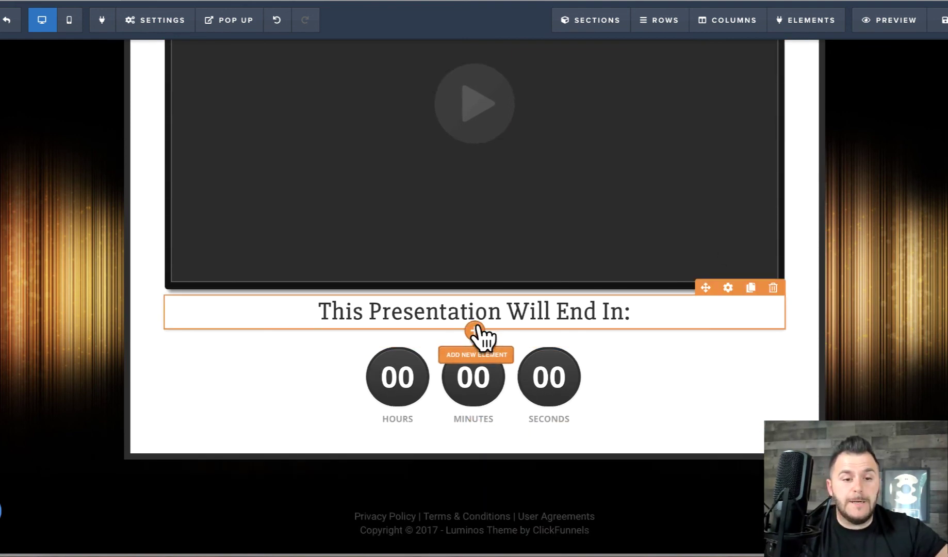
scroll(349, 170, "up", 8)
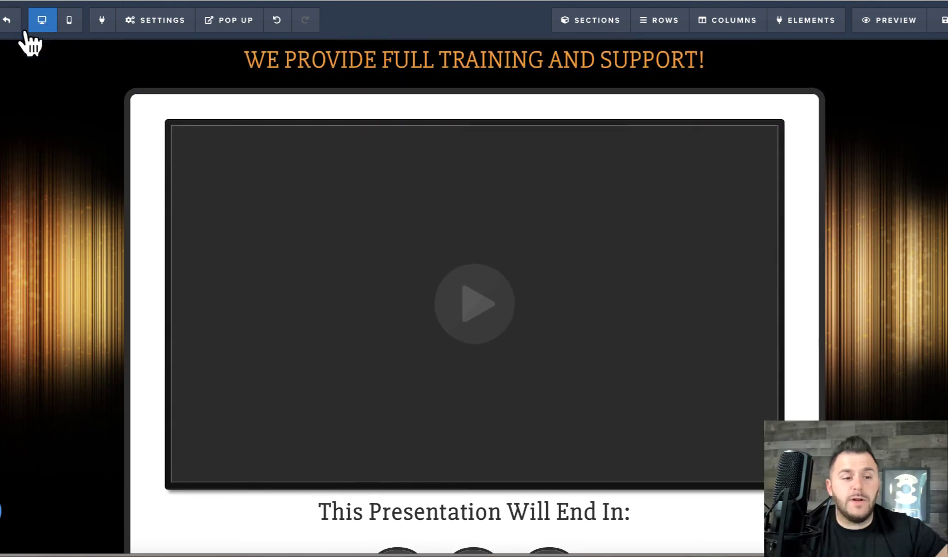
Exit the replay room editor, open the Webinar 2 page registration step for editing and look through its sections
left_click(6, 21)
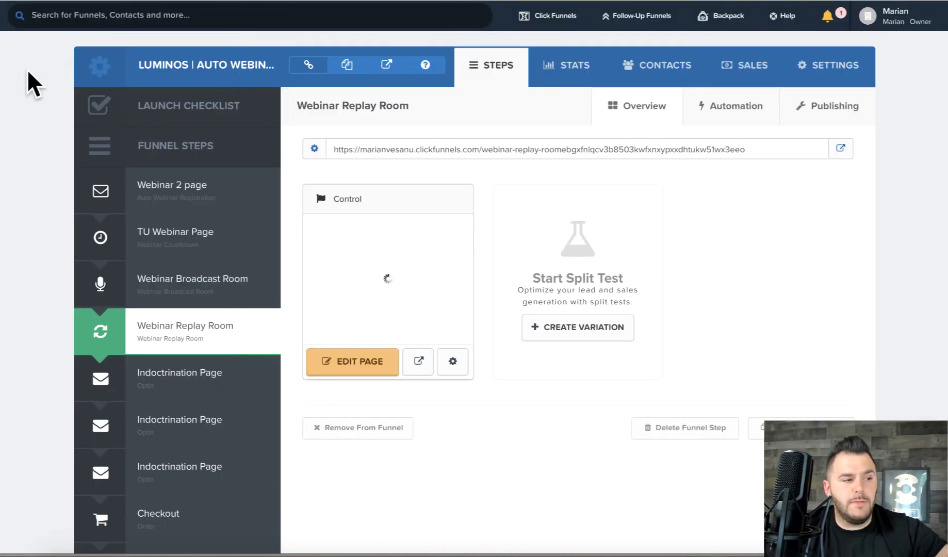
left_click(172, 278)
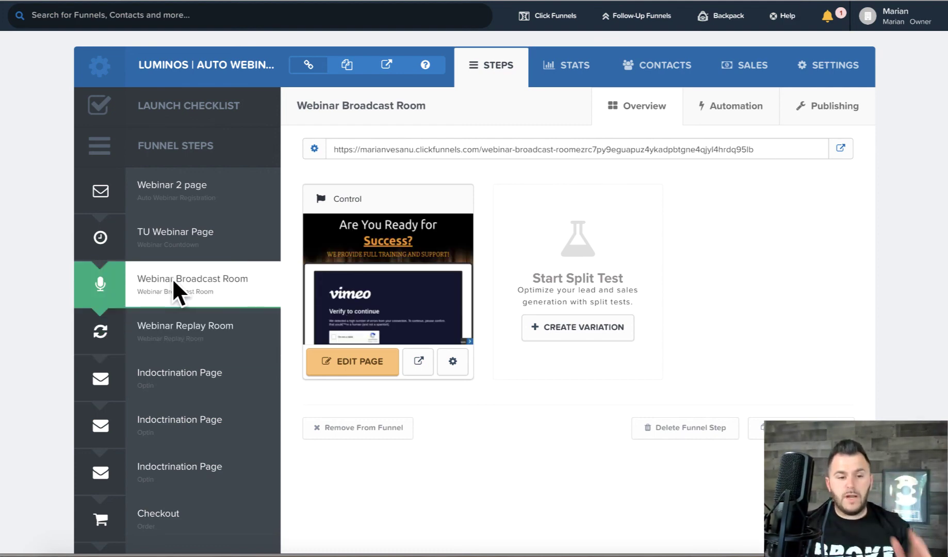
left_click(185, 184)
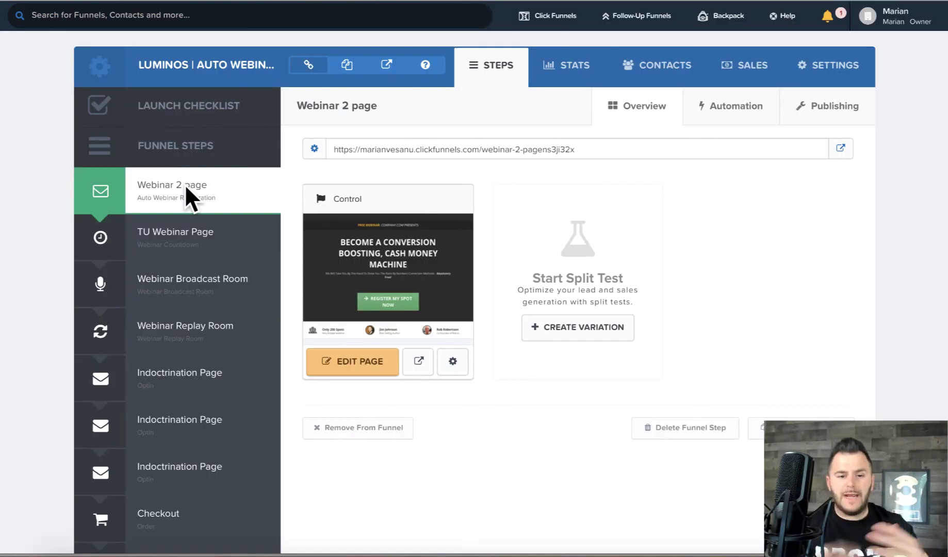
left_click(337, 355)
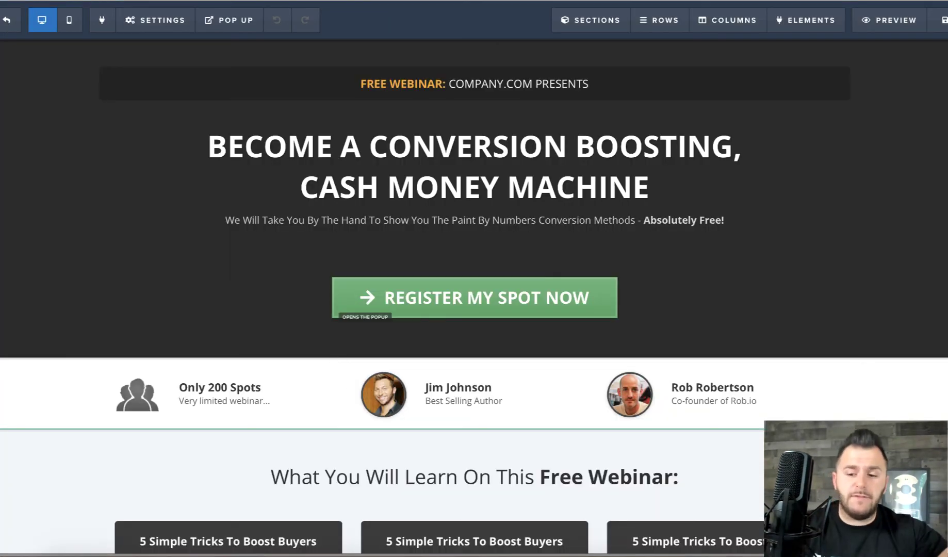
scroll(475, 298, "down", 5)
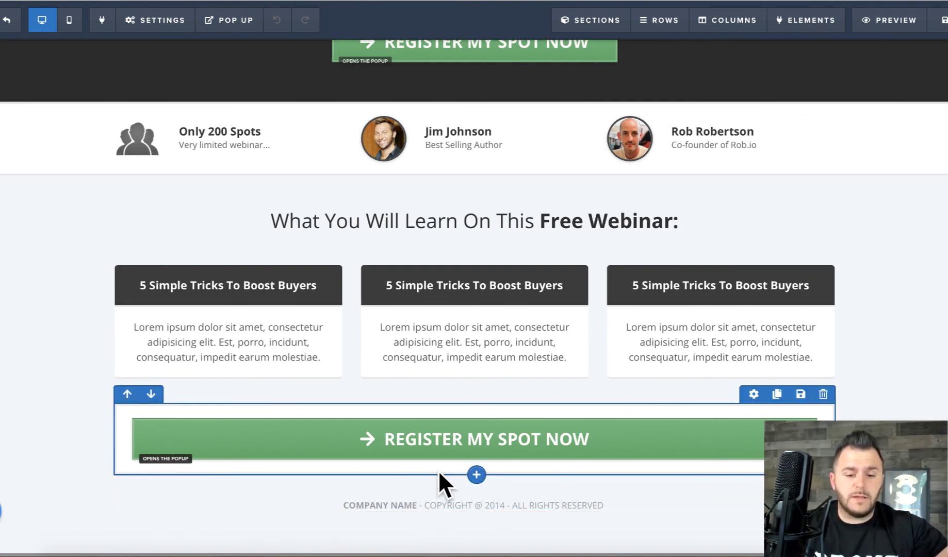
scroll(627, 286, "up", 2)
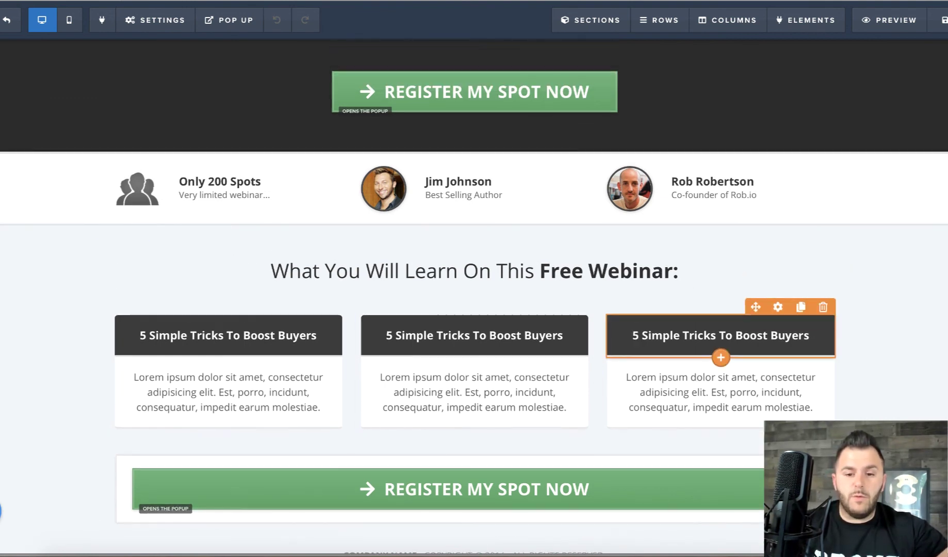
scroll(519, 237, "up", 2)
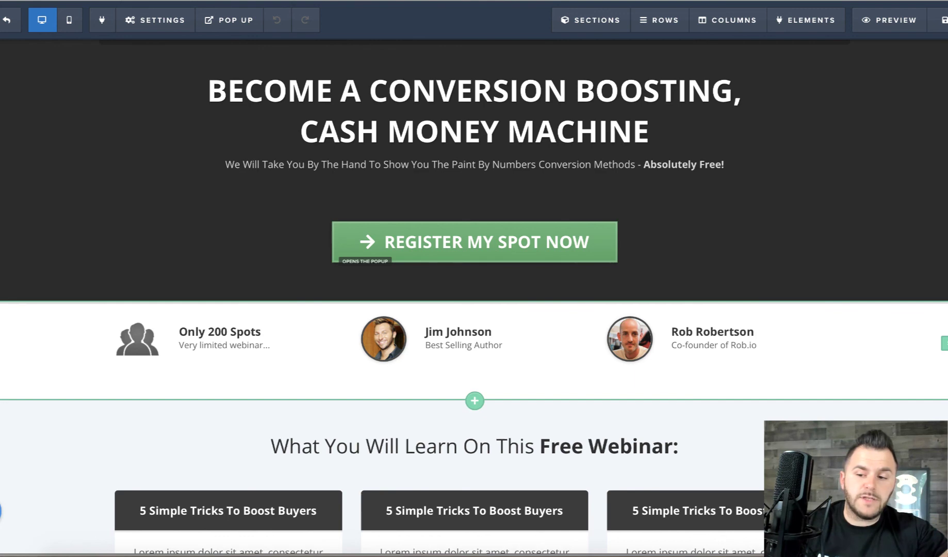
Save the webinar info bar section as a template named "webinar 1 section" and exit the page editor
left_click(945, 343)
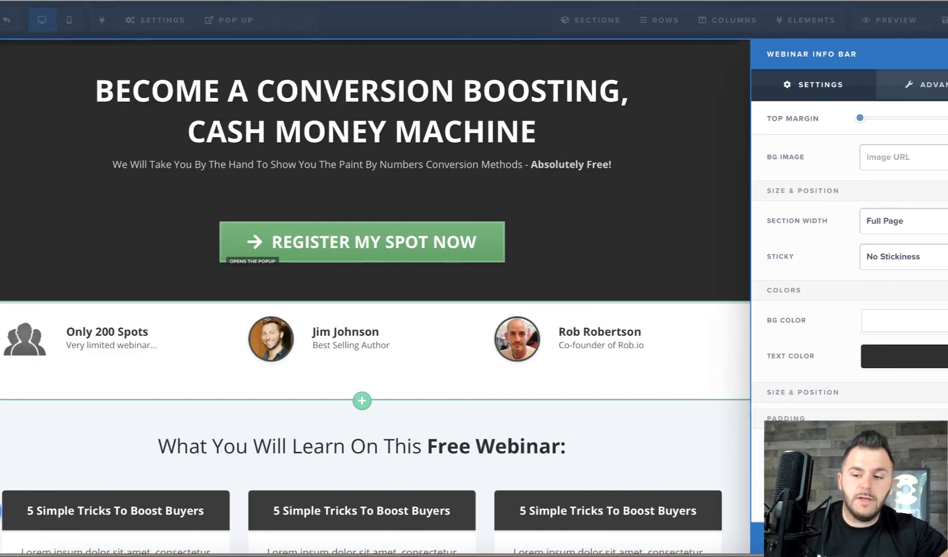
left_click(877, 539)
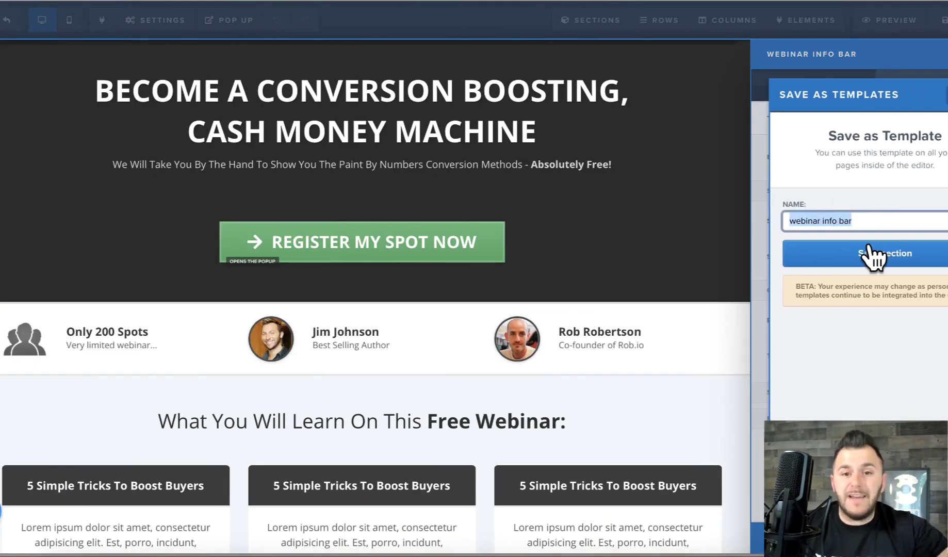
type("webina")
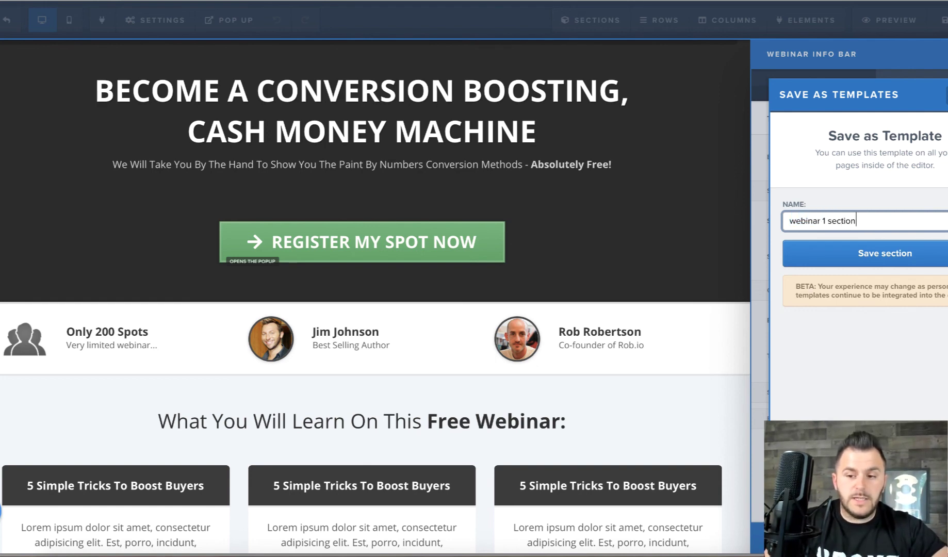
type("r 1 section")
left_click(872, 258)
left_click(102, 93)
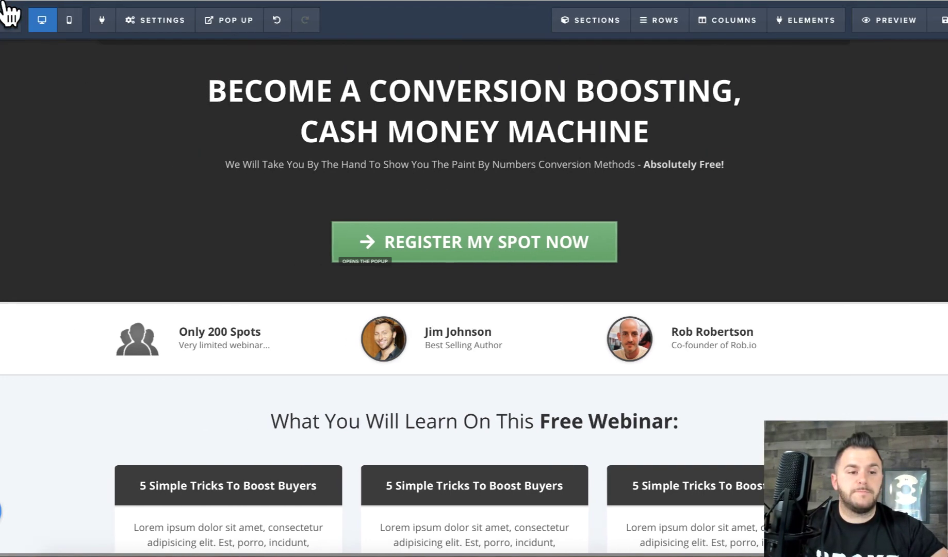
left_click(4, 9)
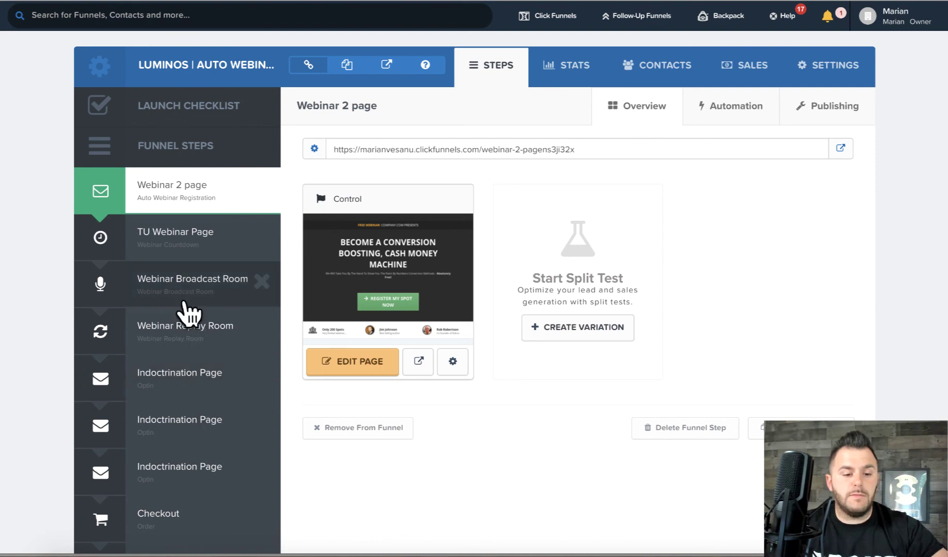
Open the TU Webinar Page for editing and insert the saved webinar info bar section template below the existing info bar
left_click(185, 236)
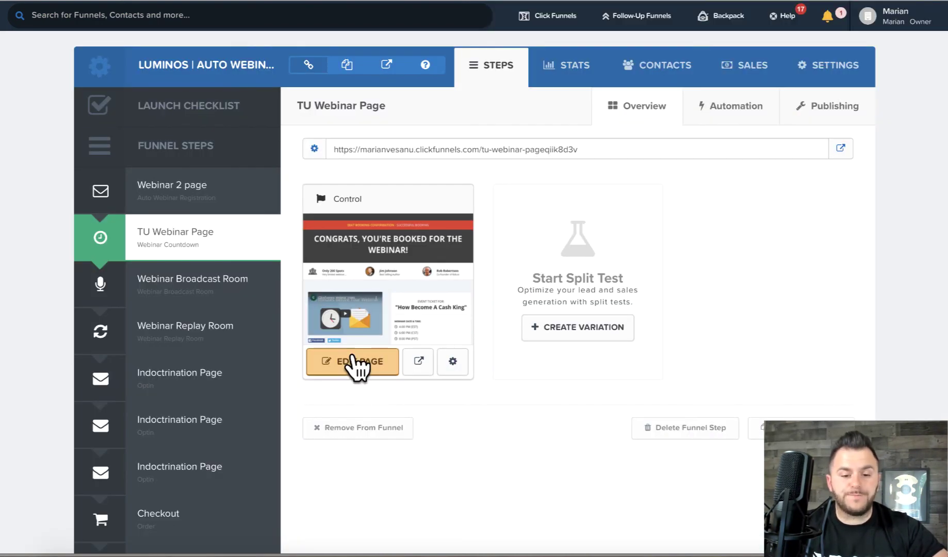
left_click(353, 360)
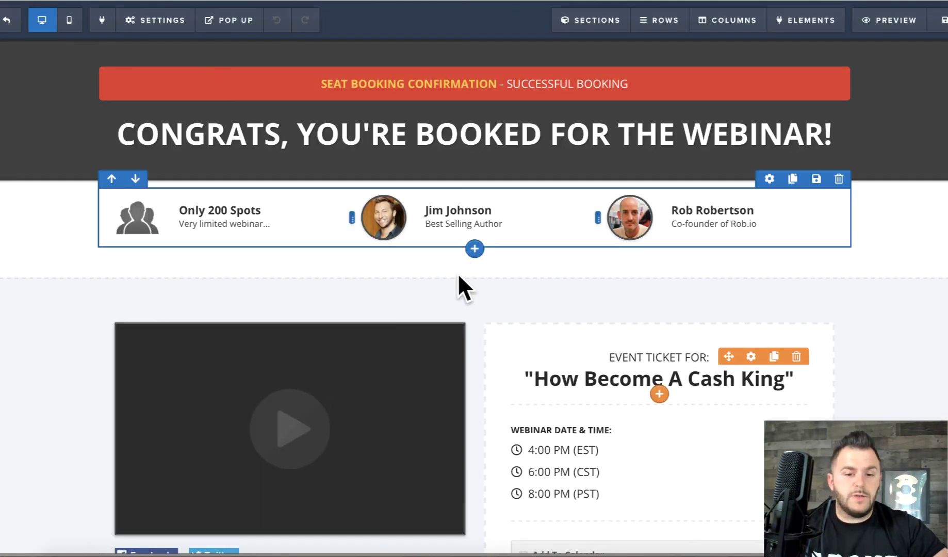
left_click(475, 279)
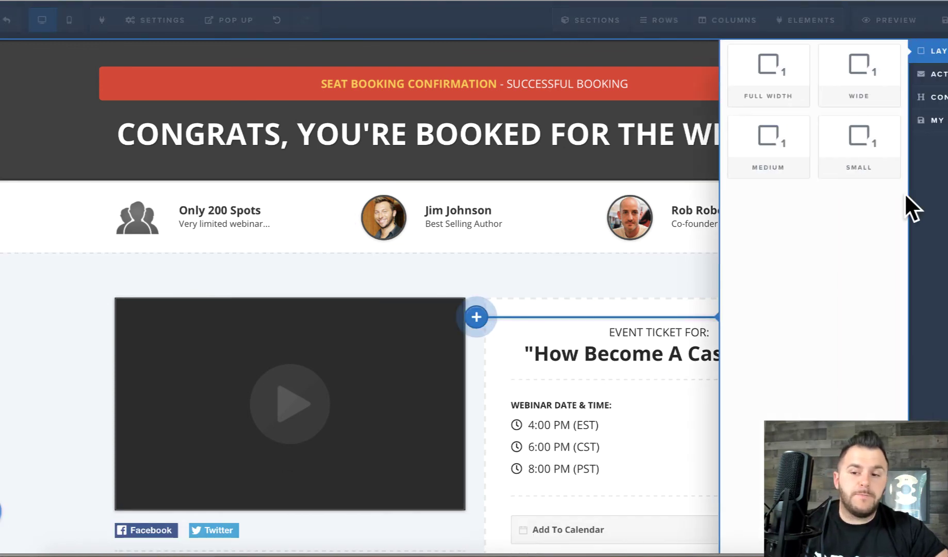
left_click(931, 120)
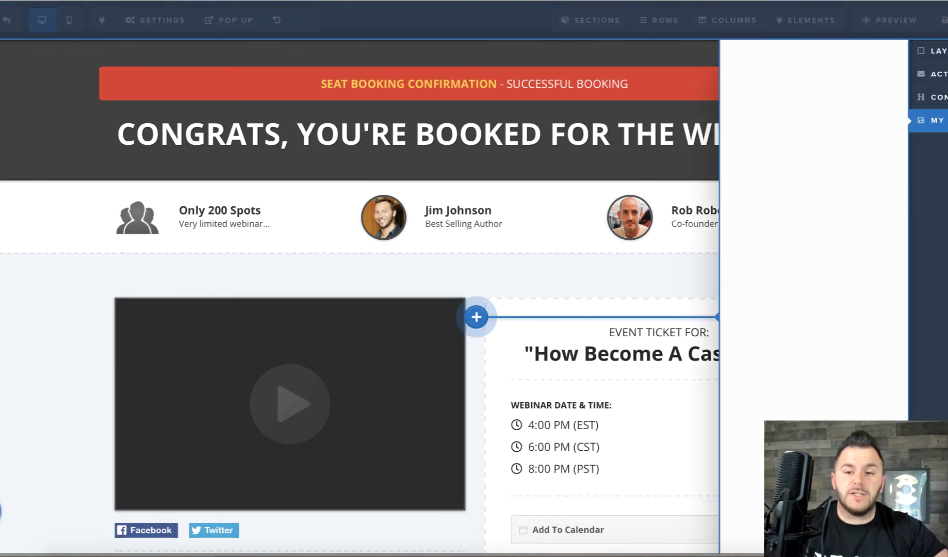
left_click(777, 52)
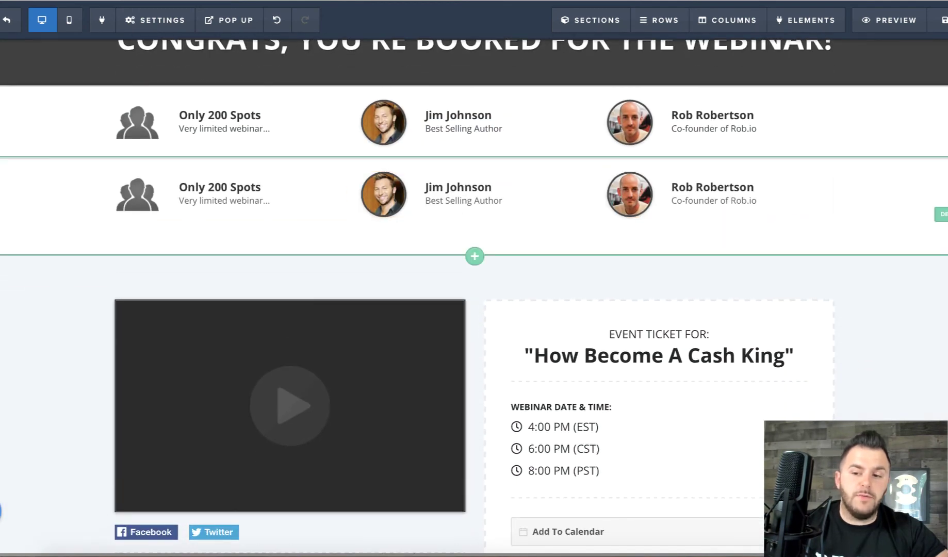
Delete the inserted duplicate info bar section and exit the TU Webinar Page editor
left_click(942, 214)
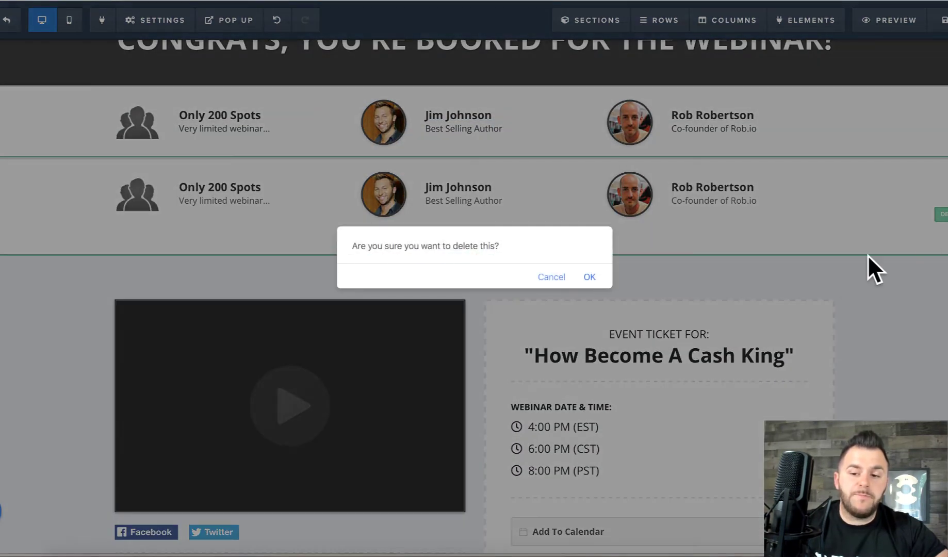
left_click(590, 277)
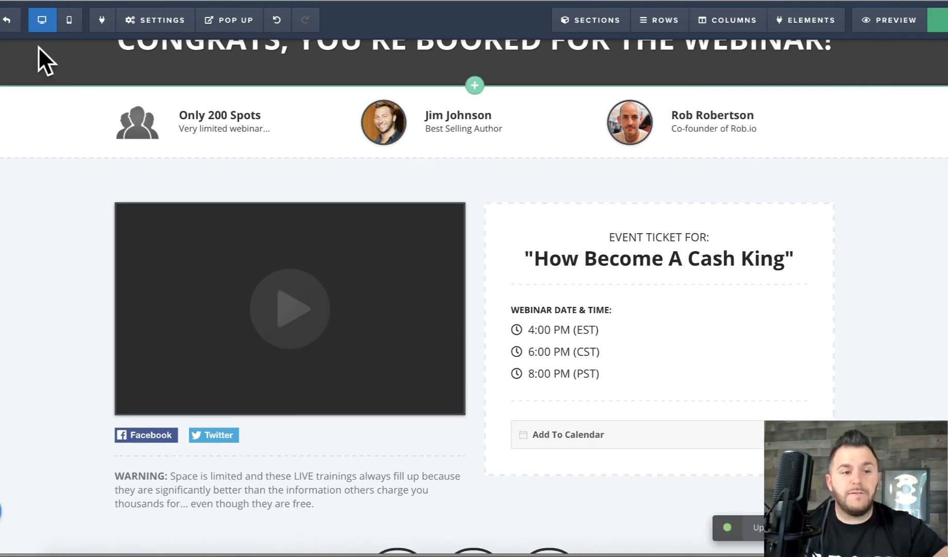
left_click(8, 27)
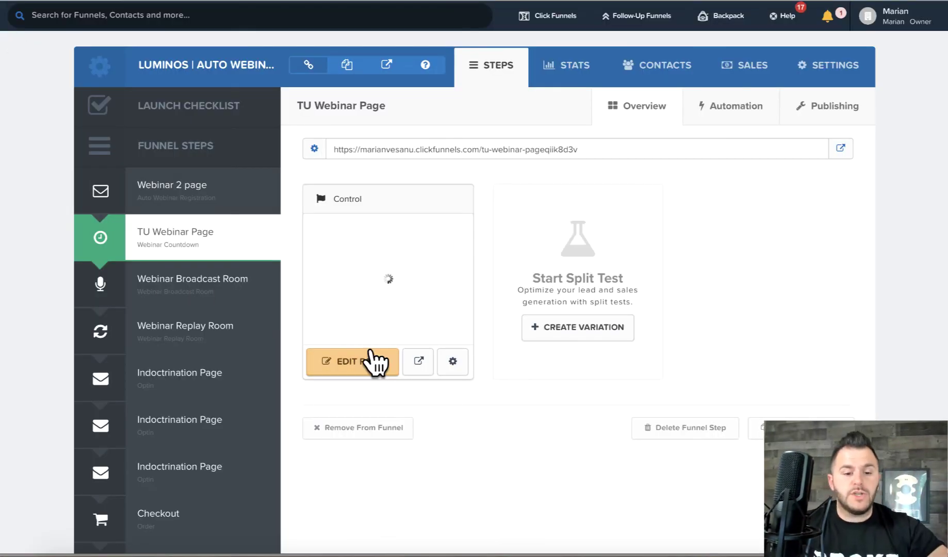
Start adding a product to the Checkout funnel step, with Stripe as its payment integration
scroll(290, 398, "down", 2)
scroll(291, 398, "down", 2)
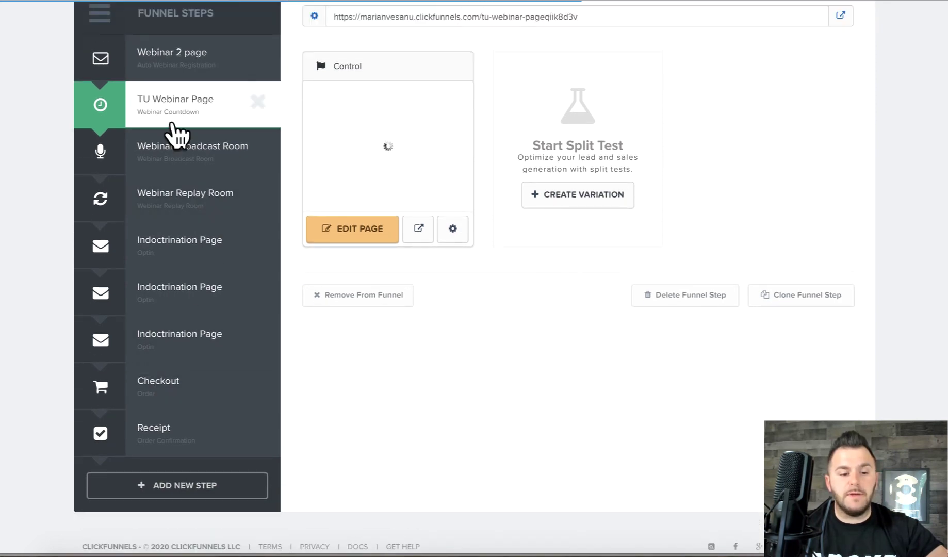
left_click(165, 379)
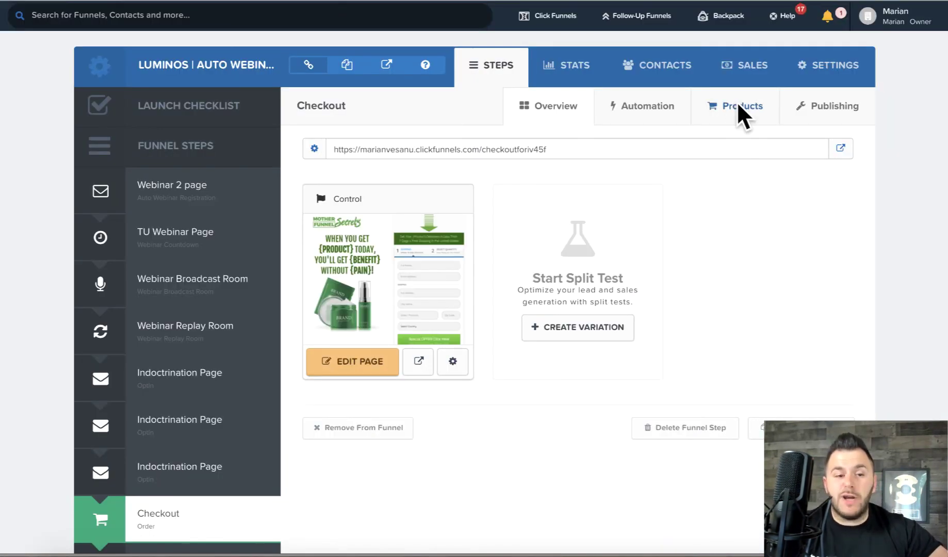
left_click(738, 106)
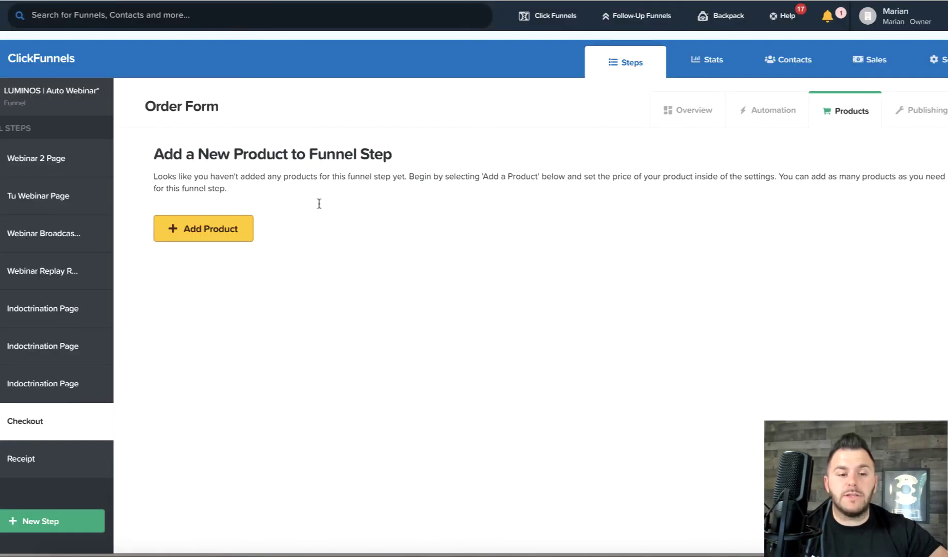
left_click(217, 230)
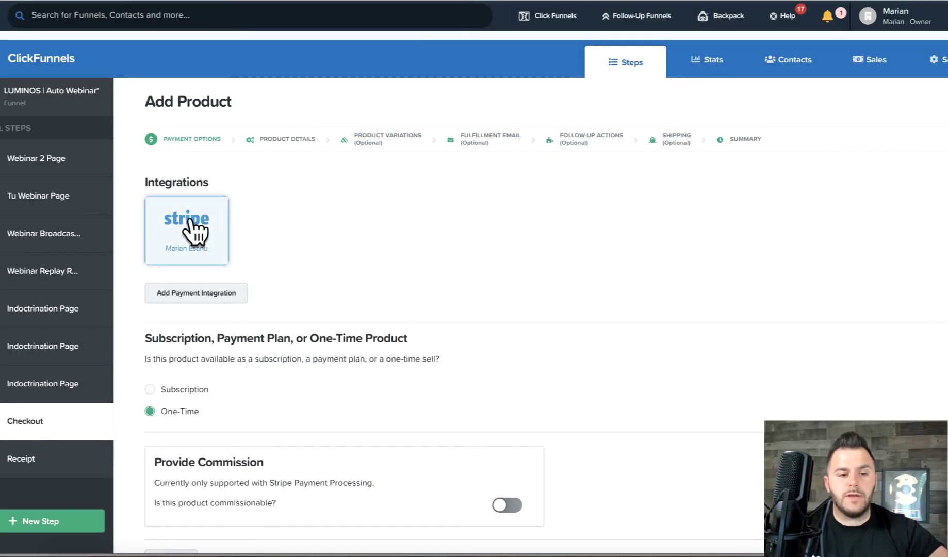
left_click(192, 227)
scroll(599, 329, "down", 3)
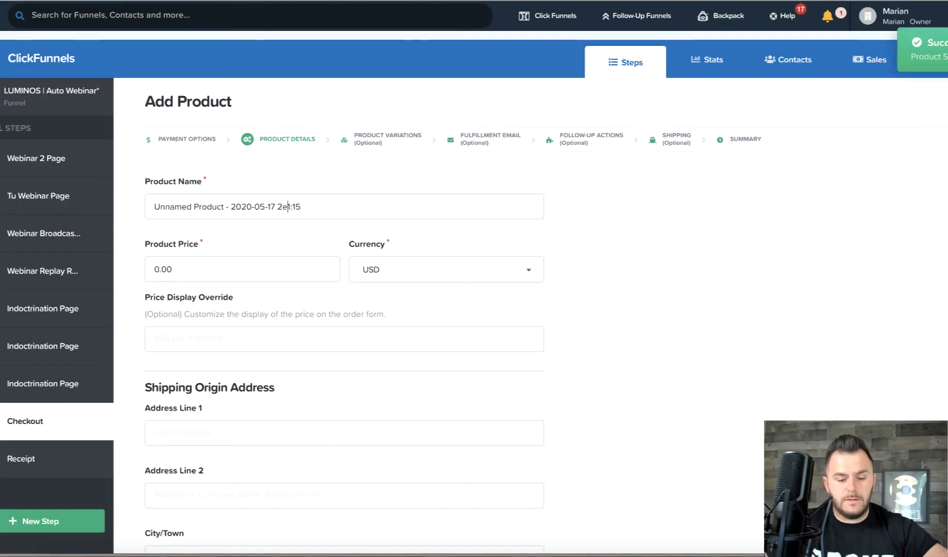
Name the new product "tetst product"
key("BackSpace")
key("BackSpace")
key("super+a")
type("tton")
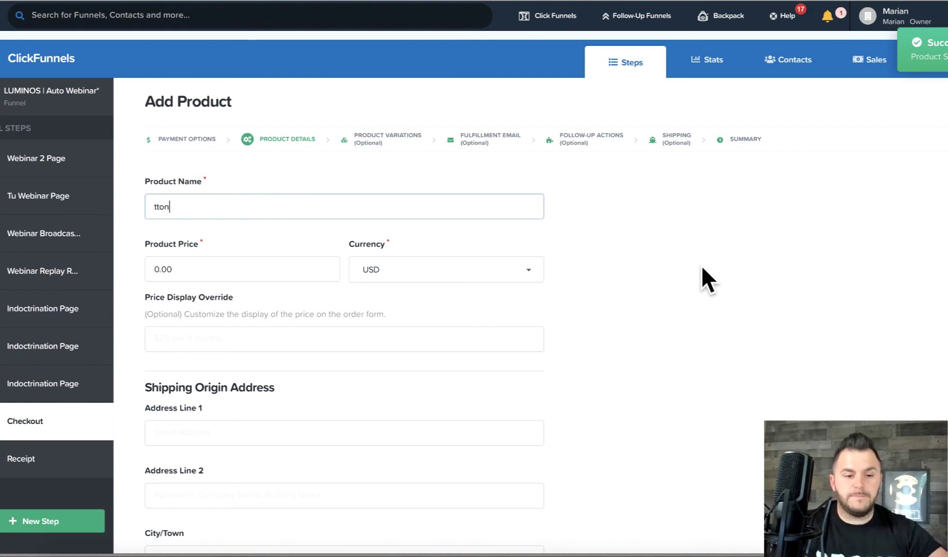
type("tetst but")
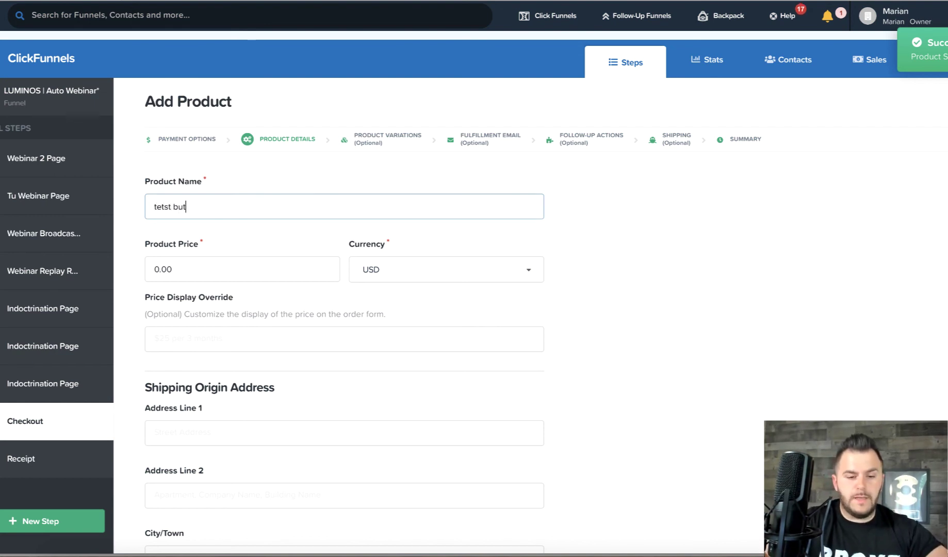
scroll(245, 222, "down", 3)
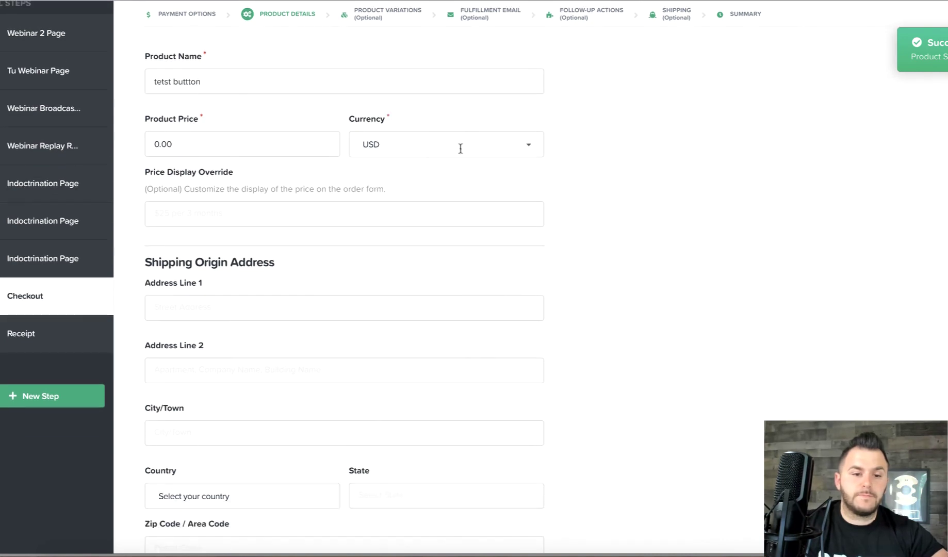
left_click_drag(175, 81, 226, 79)
key("BackSpace")
type("product")
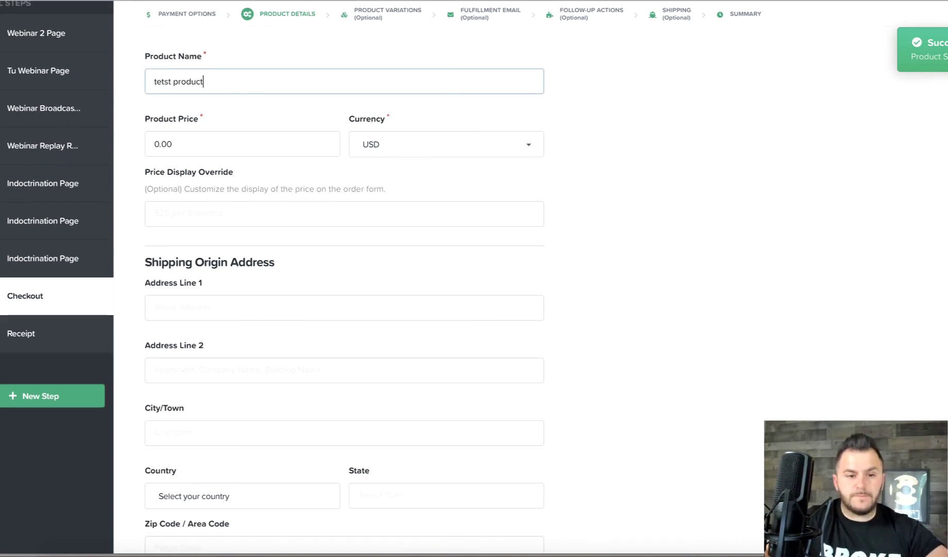
Set the product price to 297 USD and save the product details
left_click_drag(154, 149, 157, 149)
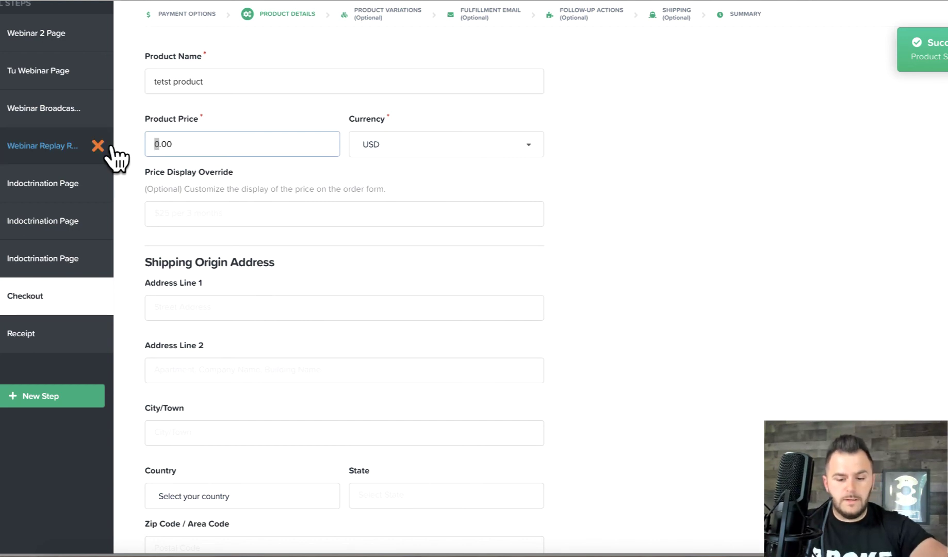
type("297")
scroll(566, 245, "down", 10)
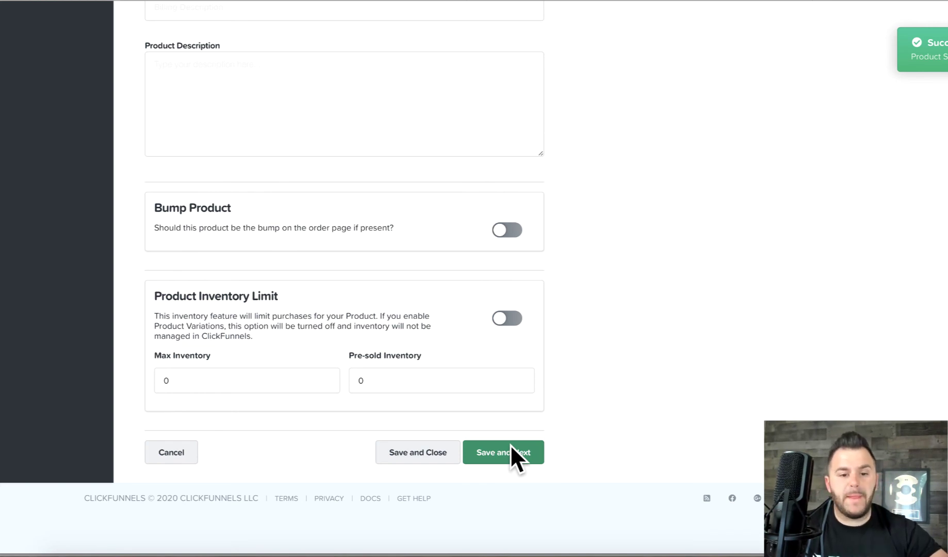
left_click(510, 444)
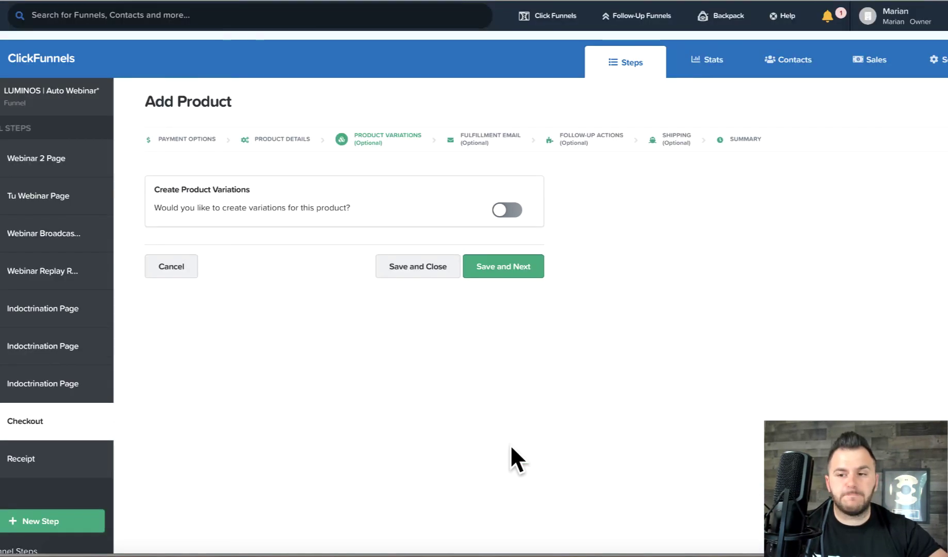
Save the product's optional variations, fulfillment email, follow-up action and shipping settings without enabling any, and go to the product summary
left_click(494, 267)
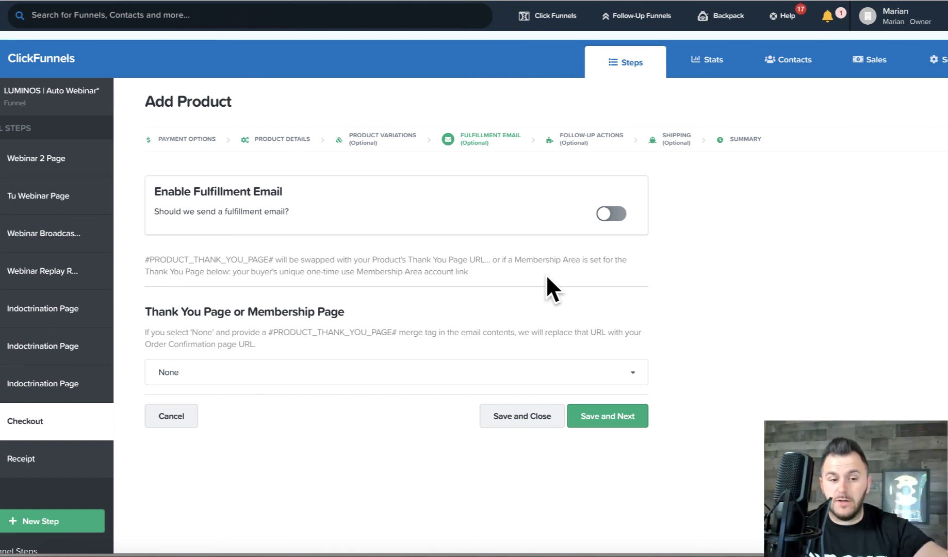
left_click_drag(153, 189, 296, 248)
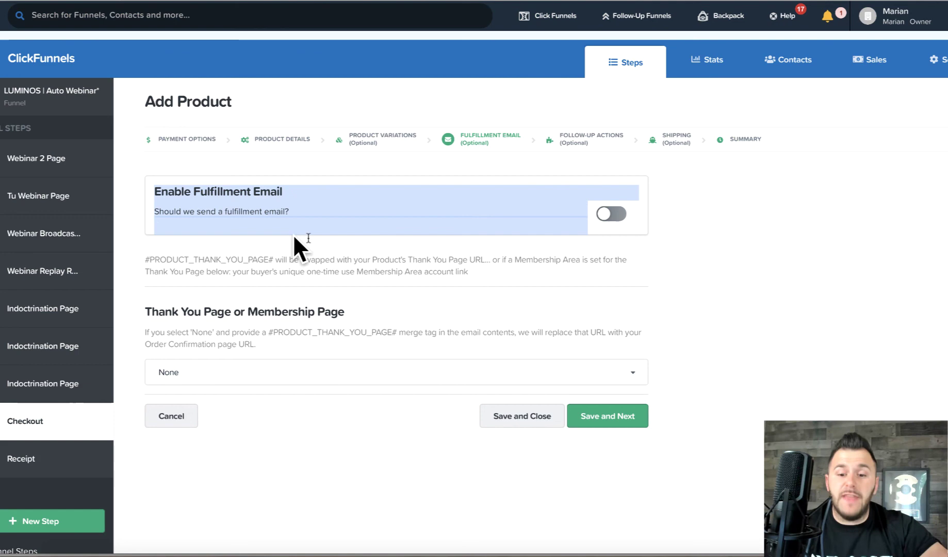
left_click(608, 428)
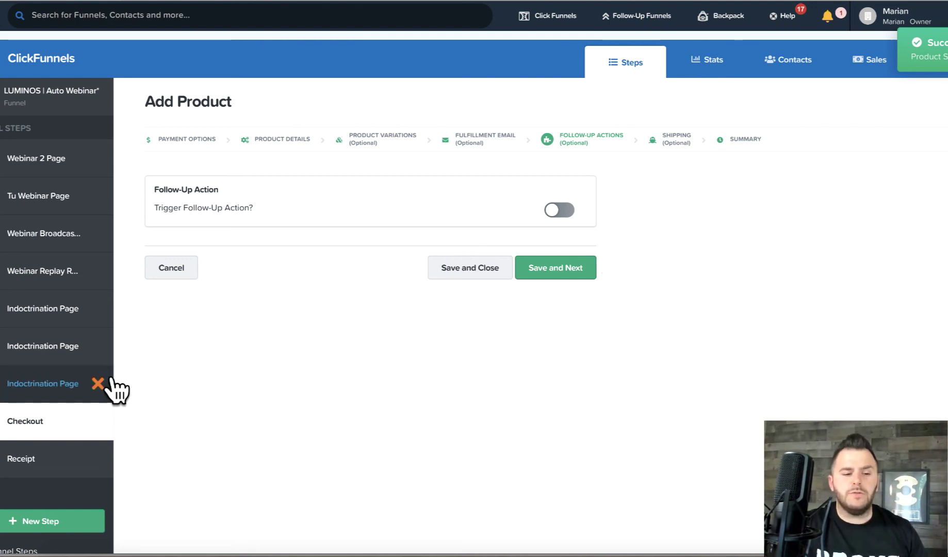
left_click(563, 270)
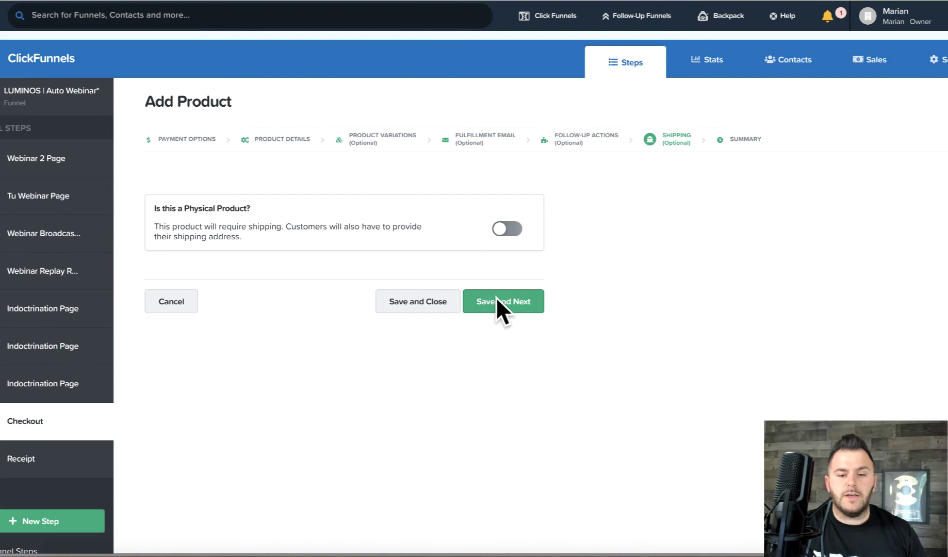
left_click(496, 297)
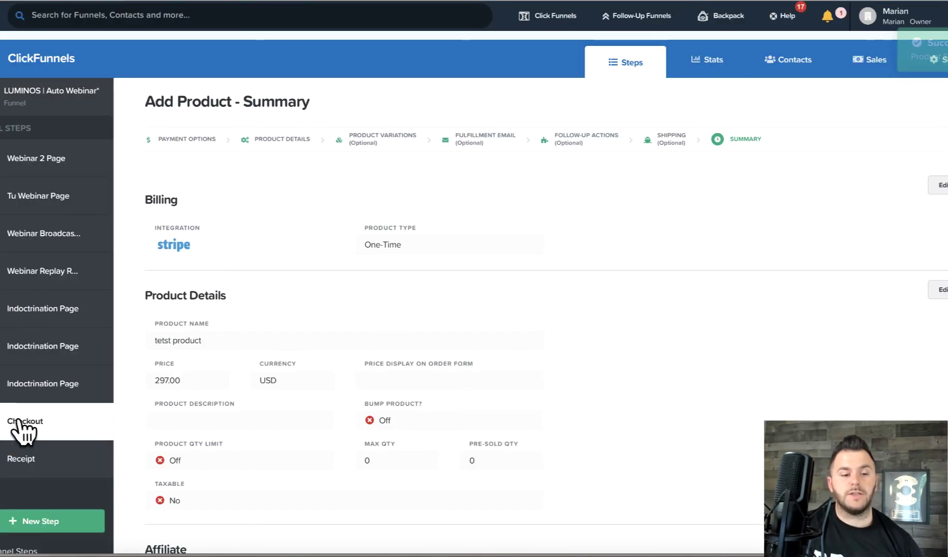
Return to the Checkout step and look over the email, SMS and action events in its automation settings
left_click(20, 423)
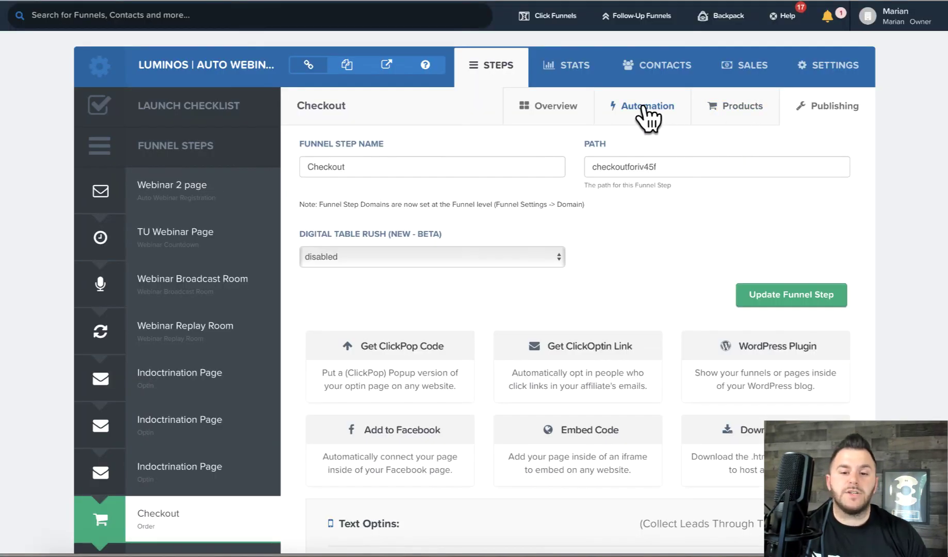
left_click(646, 106)
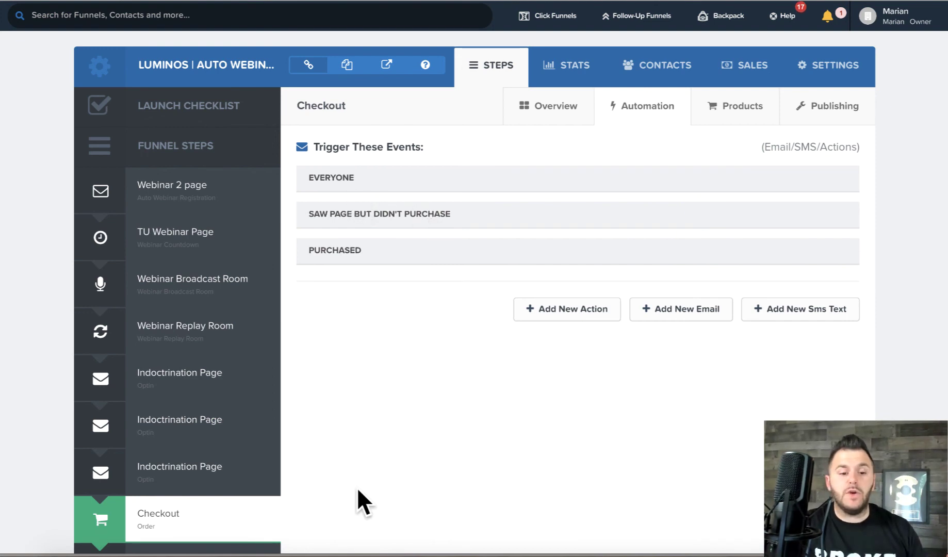
scroll(356, 493, "down", 1)
scroll(334, 221, "down", 2)
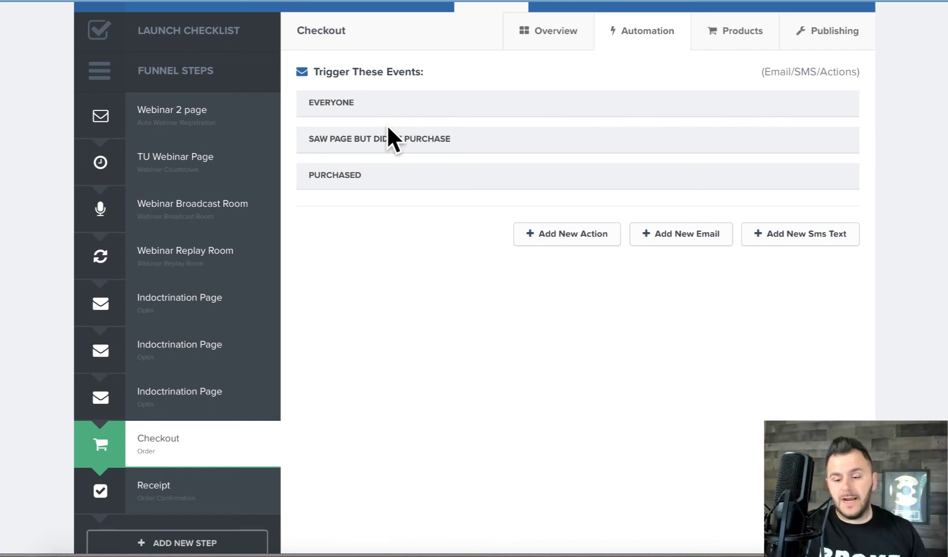
Open the Receipt step's page in the editor, look through its order confirmation layout, and exit the editor
left_click(168, 486)
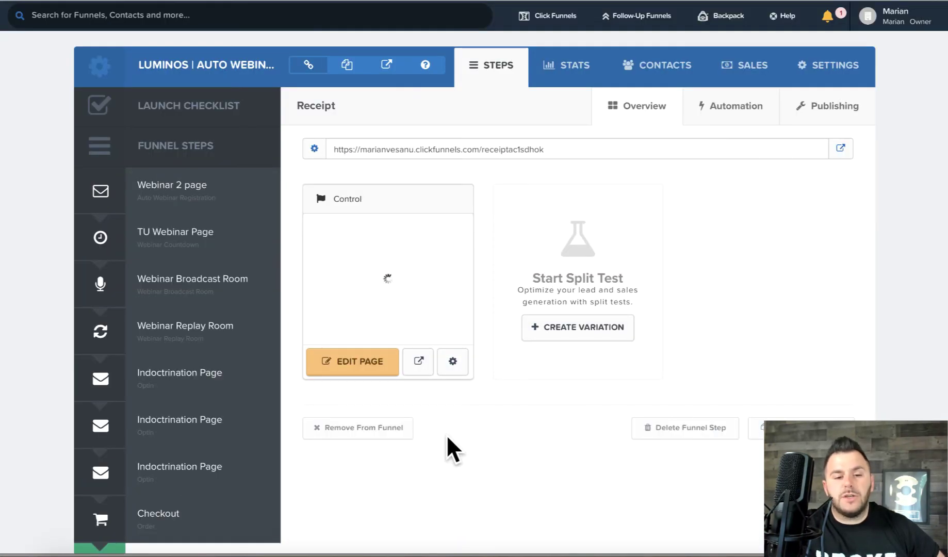
scroll(493, 467, "down", 3)
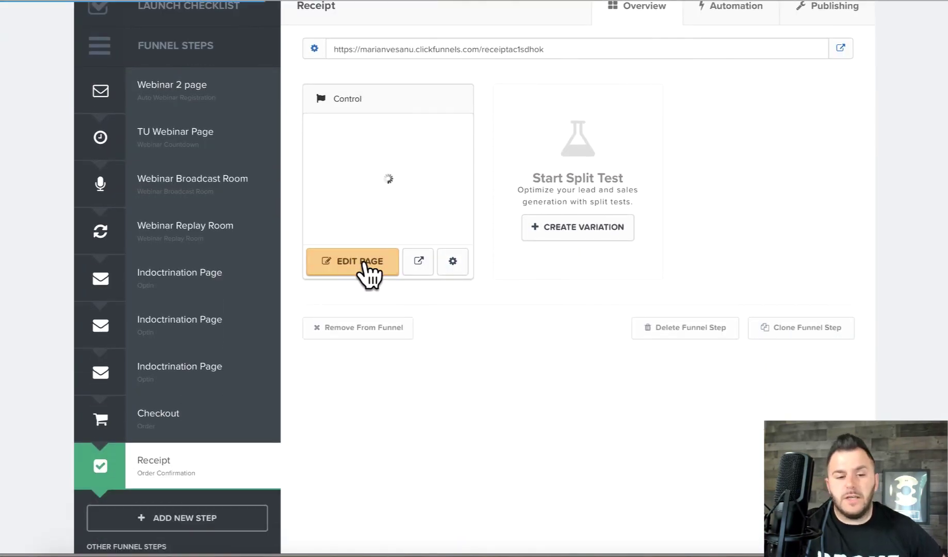
left_click(369, 262)
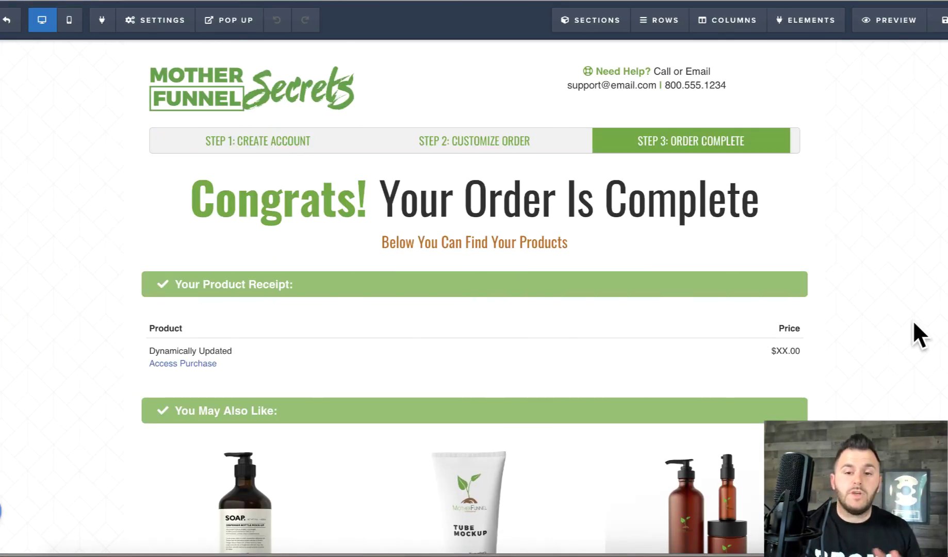
scroll(914, 330, "down", 3)
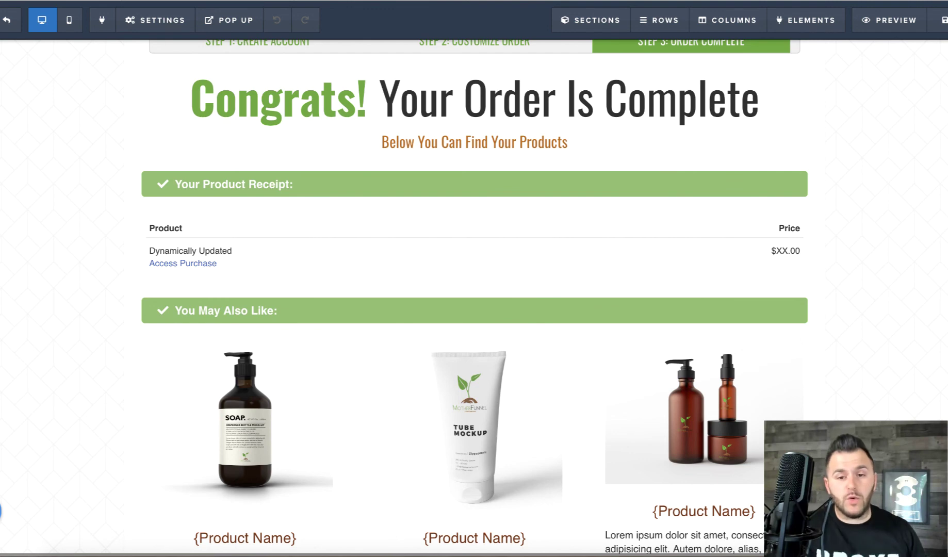
scroll(868, 309, "down", 6)
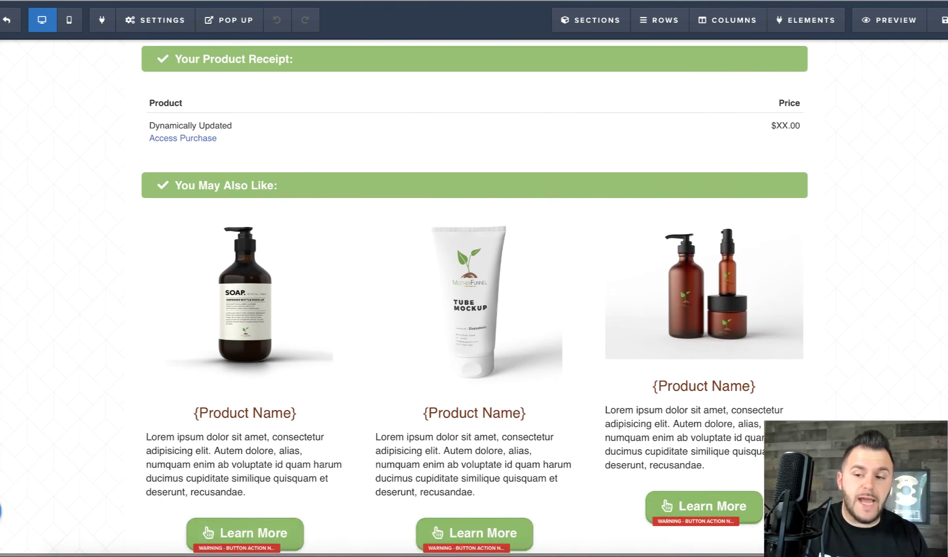
scroll(475, 289, "down", 2)
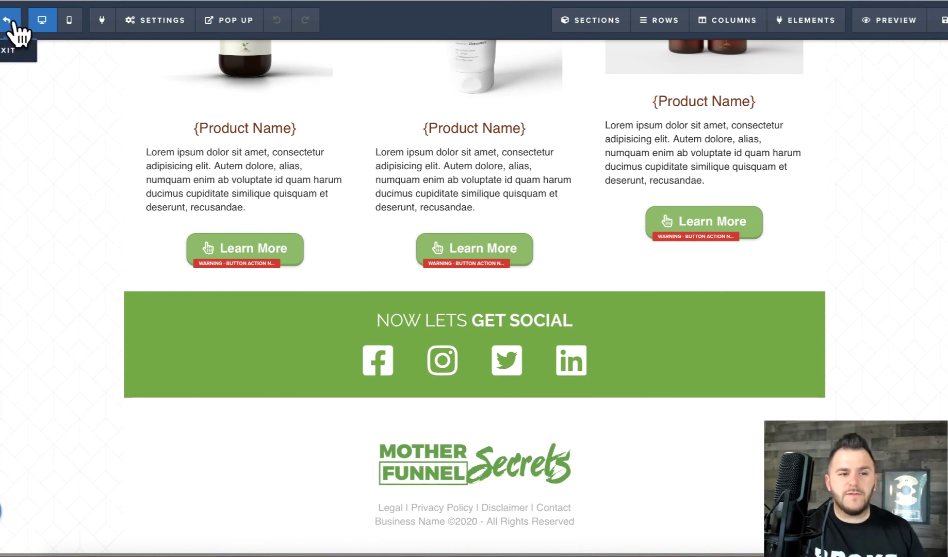
left_click(9, 21)
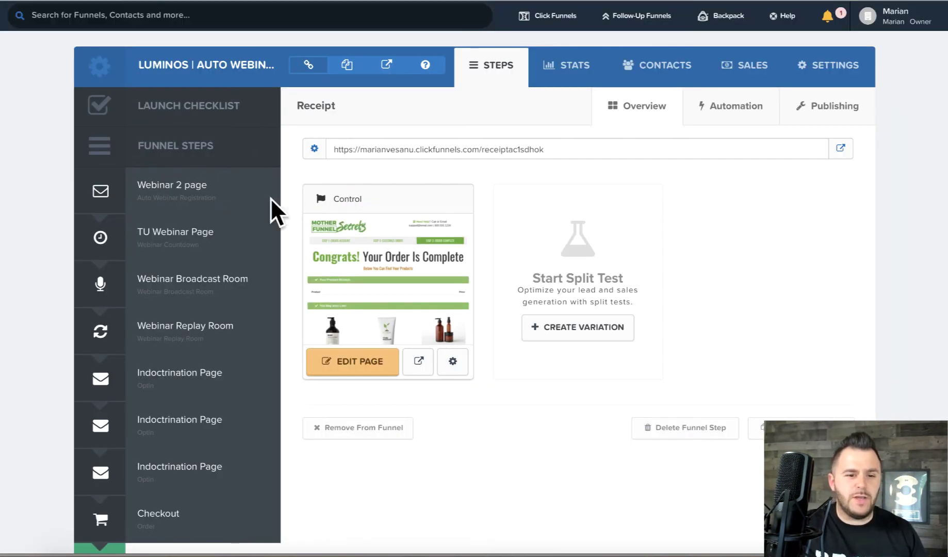